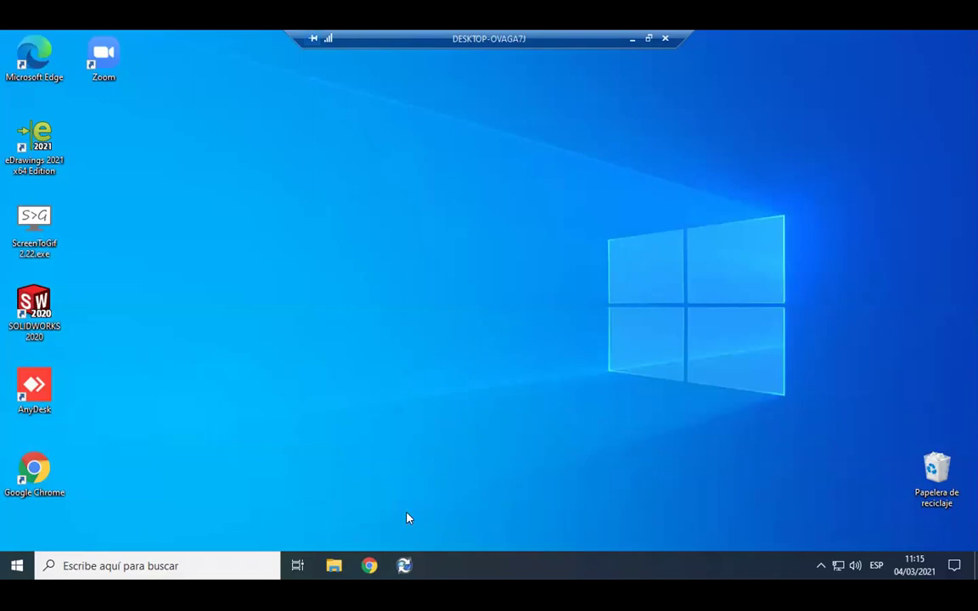
Open File Explorer on Acceso rápido, listing its 20 recent files.
{"action": "left_click", "coordinate": [821, 566]}
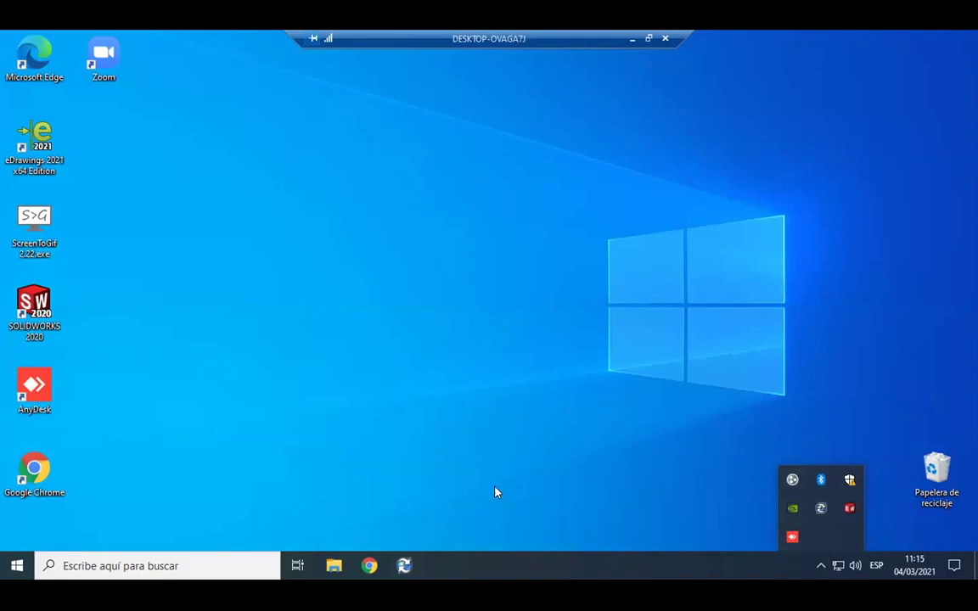
{"action": "left_click", "coordinate": [334, 566]}
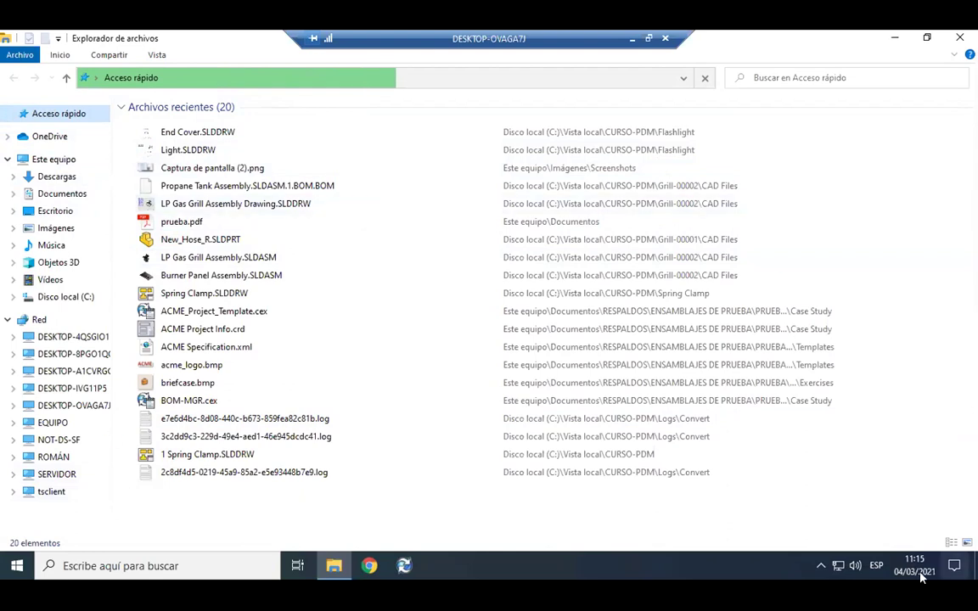
From the PDM tray icon, start the Iniciar sesión login for the CURSO-PDM vault.
{"action": "left_click", "coordinate": [821, 565]}
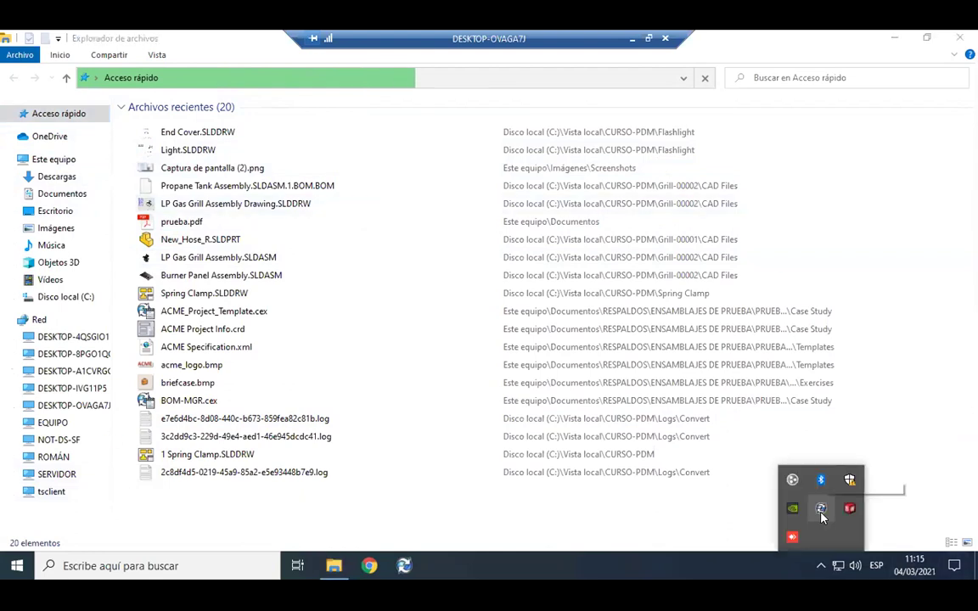
{"action": "right_click", "coordinate": [821, 514]}
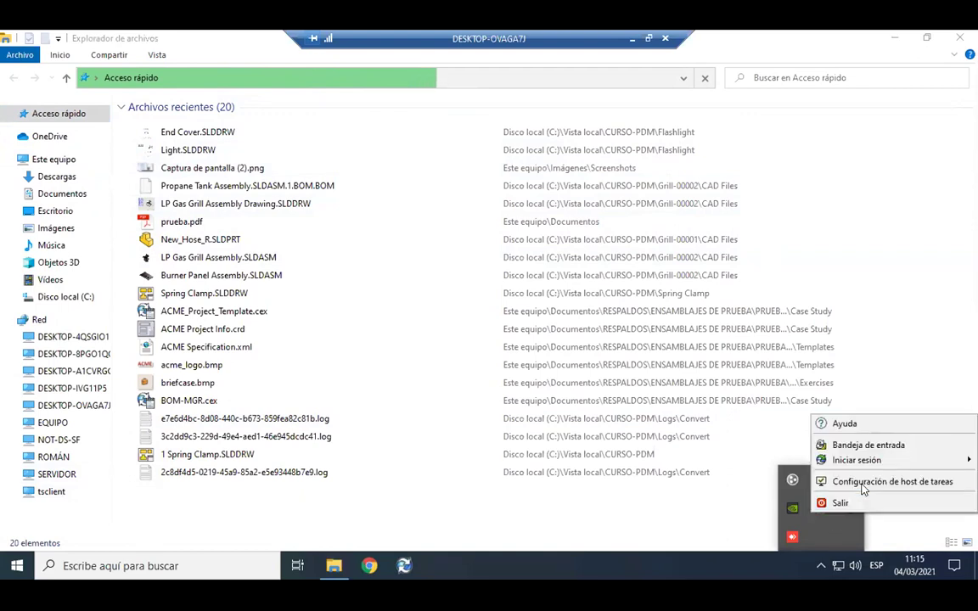
{"action": "left_click", "coordinate": [832, 534]}
{"action": "left_click", "coordinate": [821, 565]}
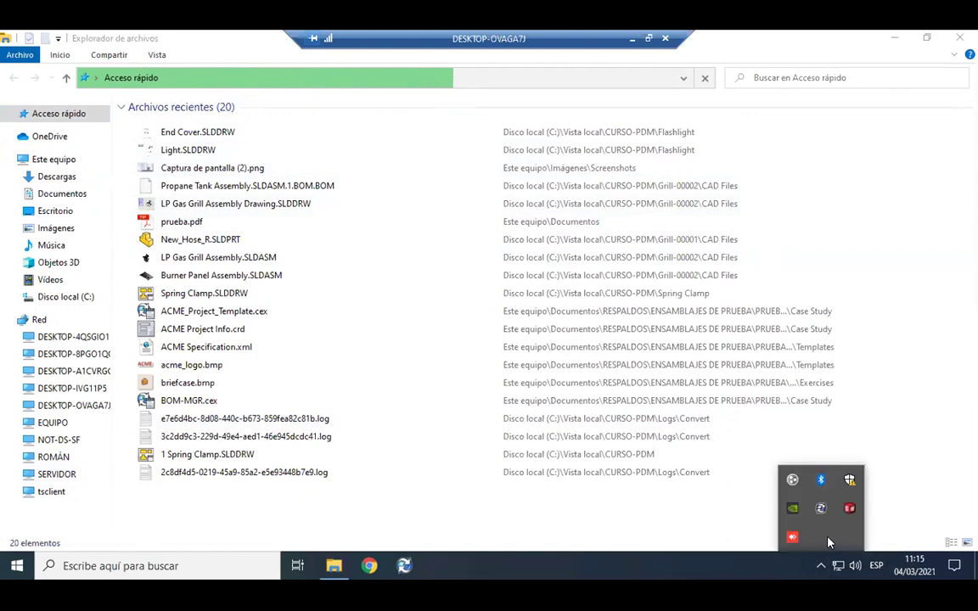
{"action": "right_click", "coordinate": [821, 507]}
{"action": "mouse_move", "coordinate": [856, 466]}
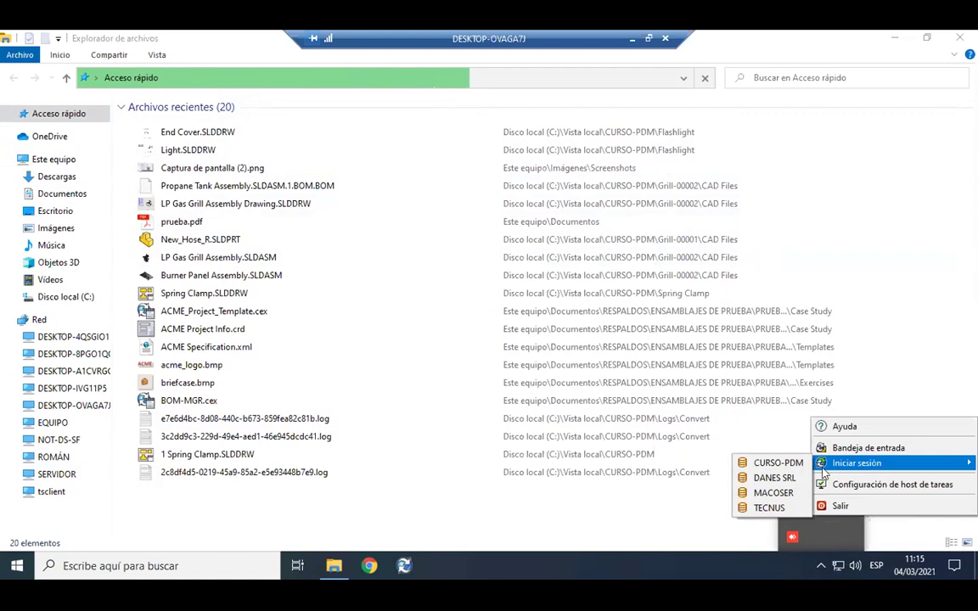
{"action": "left_click", "coordinate": [777, 463]}
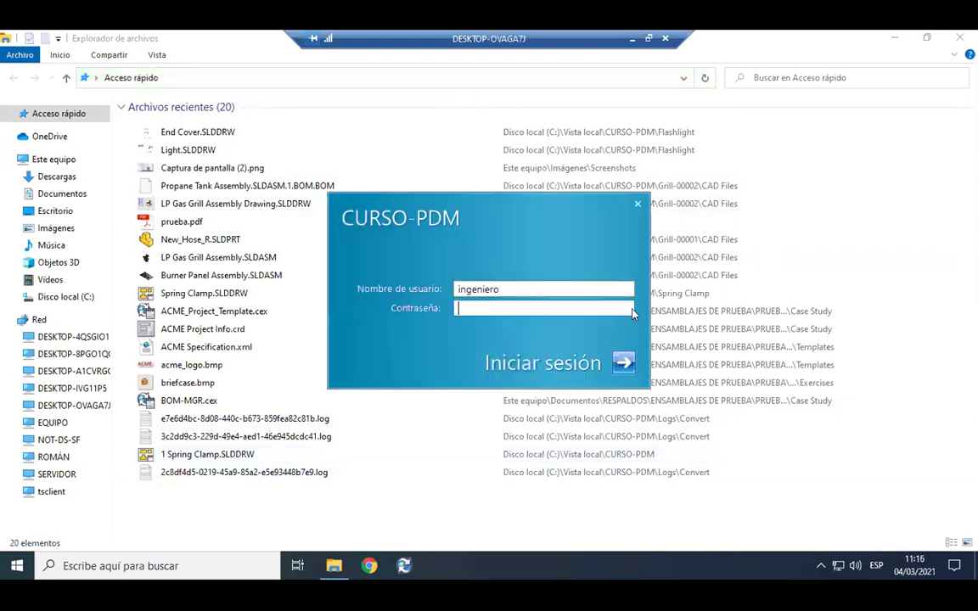
Keep the engineer user name, enter the account password and log in to the vault.
{"action": "left_click_drag", "start_coordinate": [461, 228], "coordinate": [447, 208]}
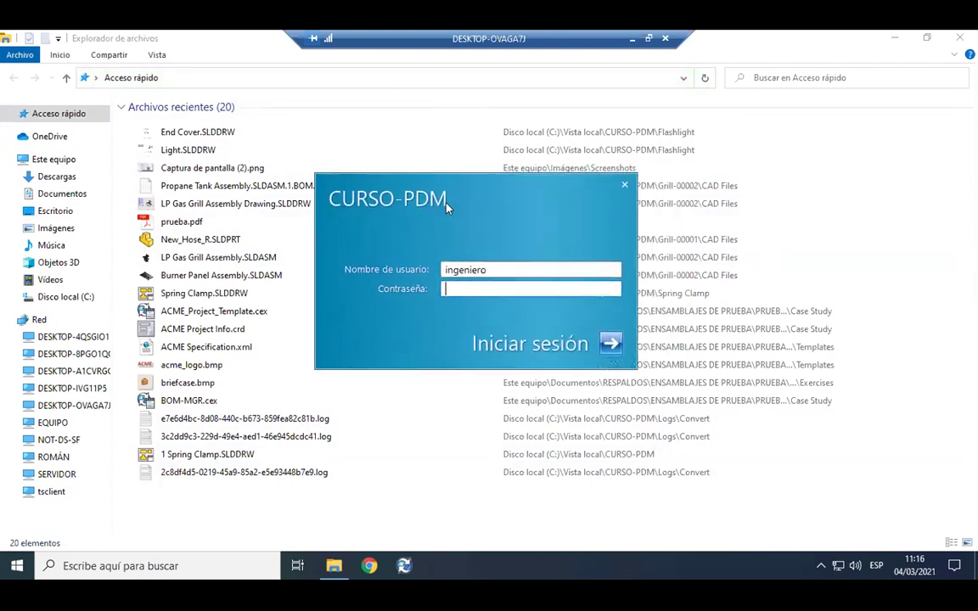
{"action": "left_click_drag", "start_coordinate": [507, 271], "coordinate": [342, 279]}
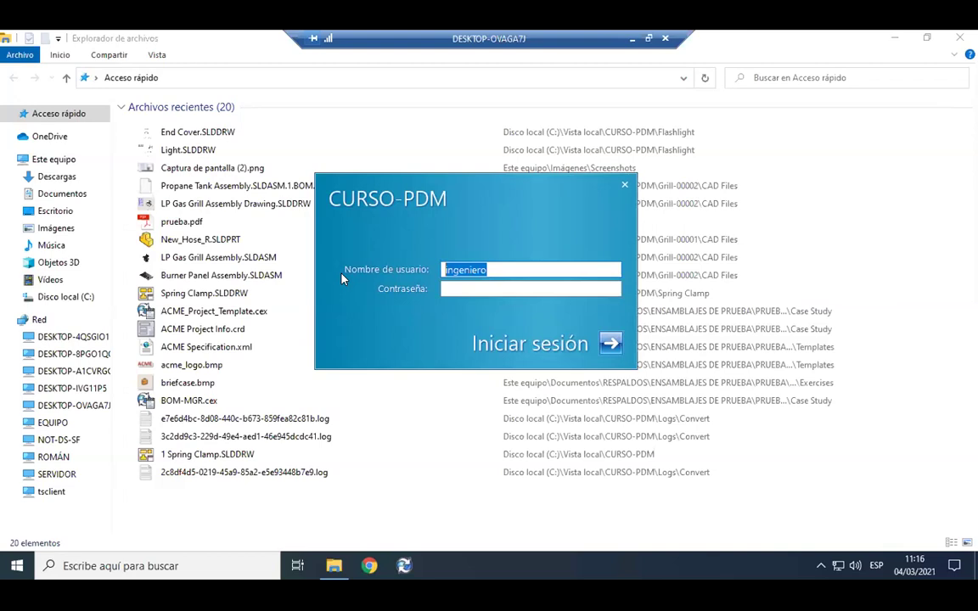
{"action": "left_click", "coordinate": [524, 268]}
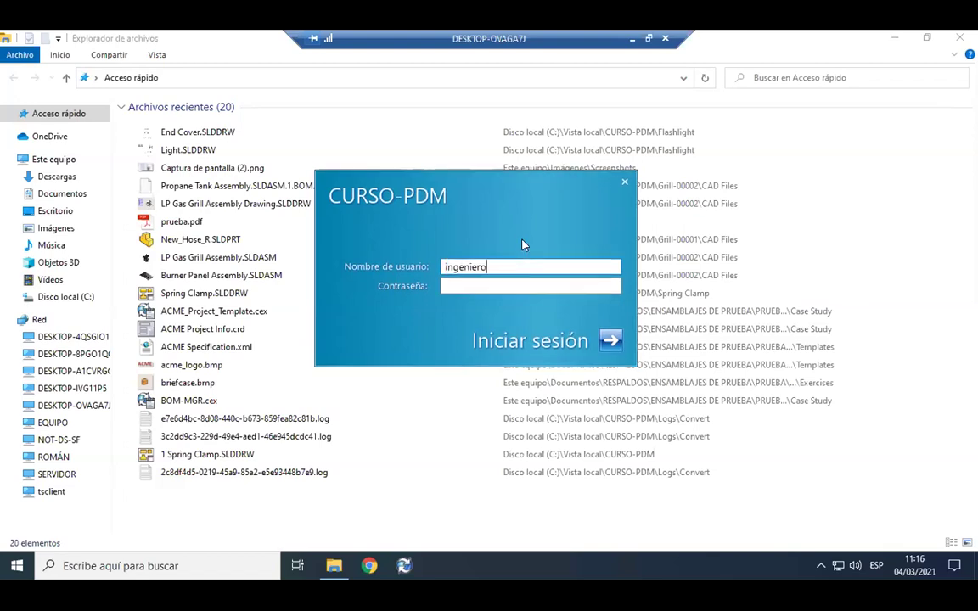
{"action": "left_click_drag", "start_coordinate": [509, 269], "coordinate": [336, 278]}
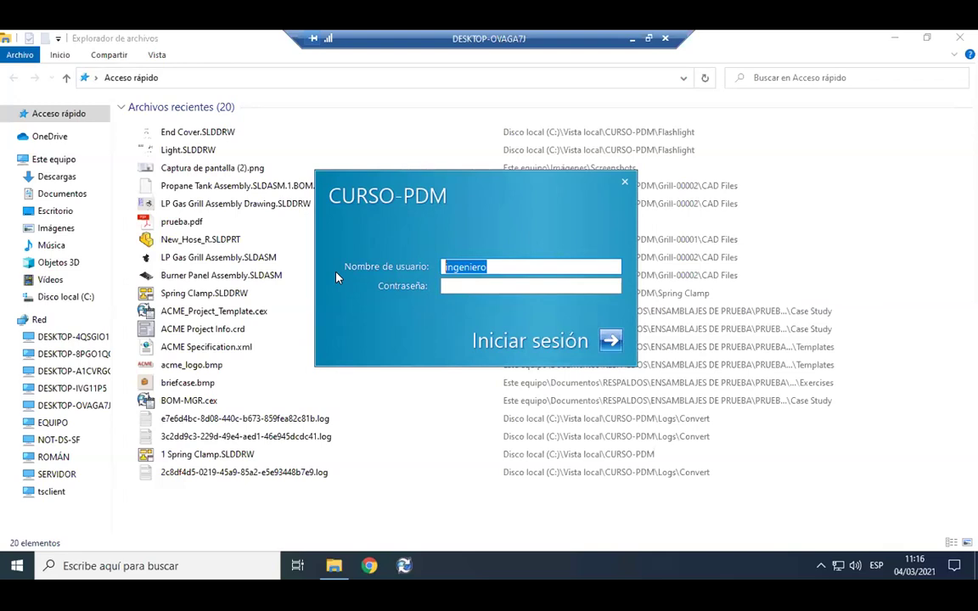
{"action": "left_click_drag", "start_coordinate": [569, 172], "coordinate": [589, 173]}
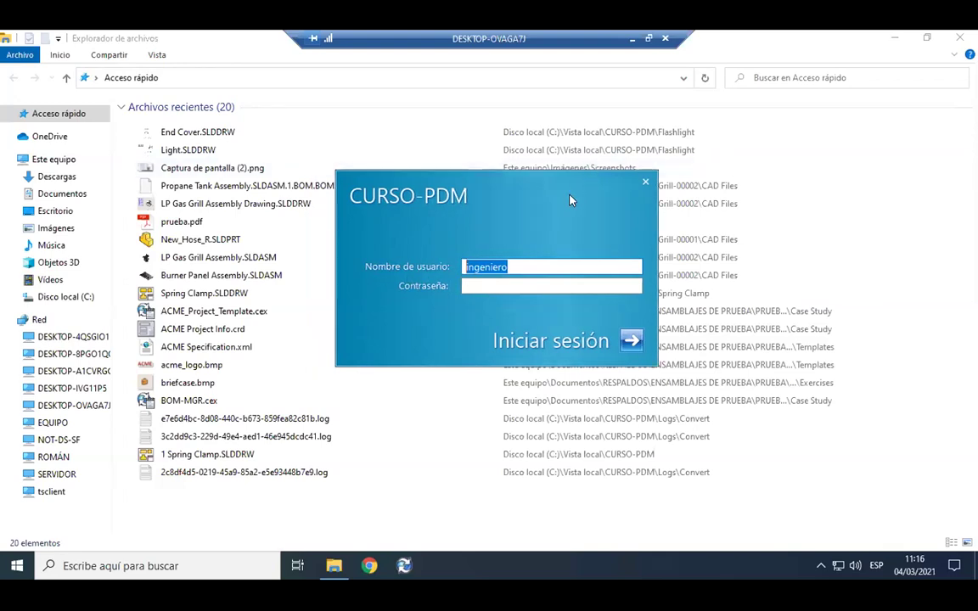
{"action": "left_click", "coordinate": [544, 265]}
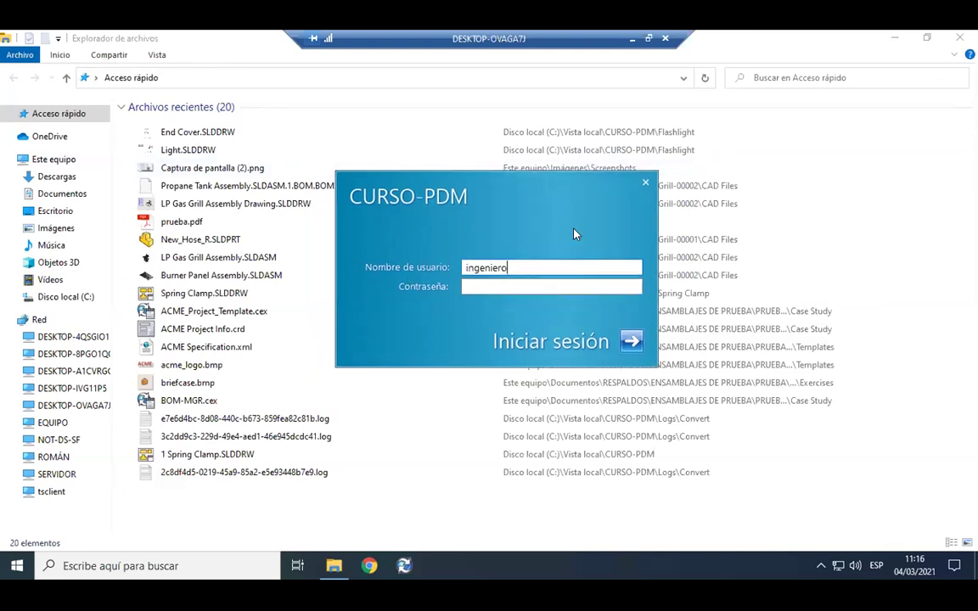
{"action": "left_click", "coordinate": [537, 285]}
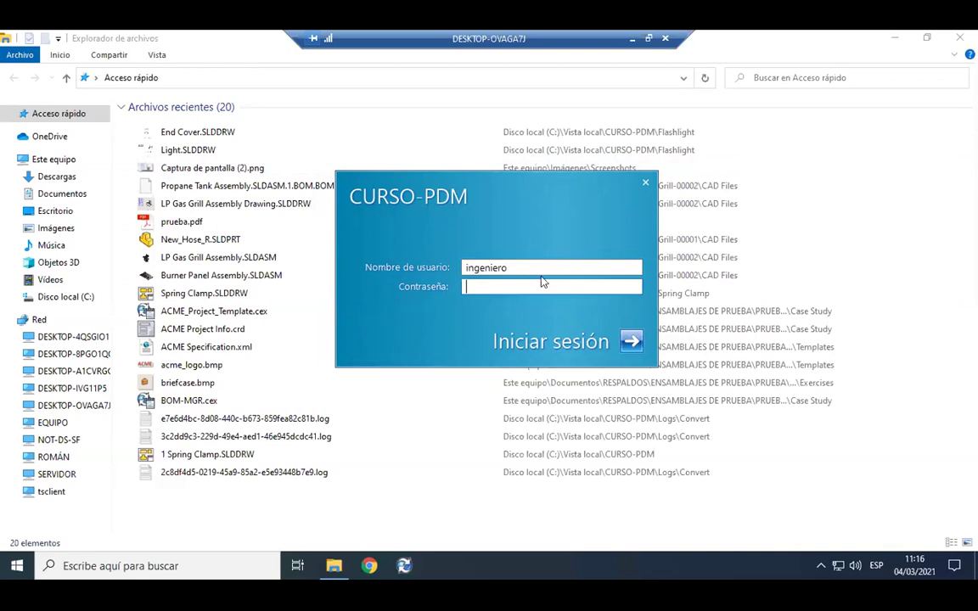
{"action": "left_click", "coordinate": [631, 341]}
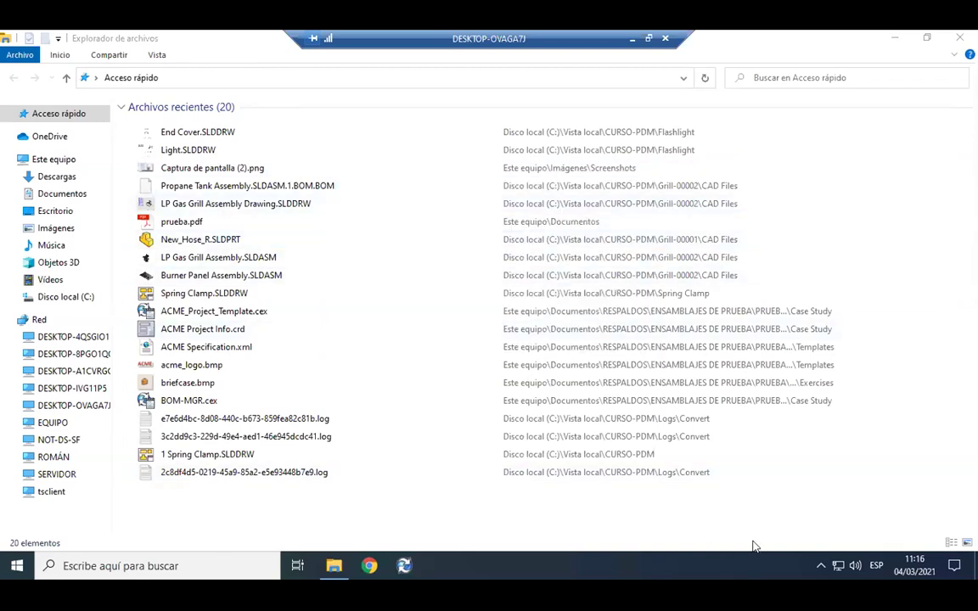
Browse Este equipo > Disco local (C:) > Vista local > CURSO-PDM to list its six project folders.
{"action": "left_click", "coordinate": [819, 565]}
{"action": "right_click", "coordinate": [828, 508]}
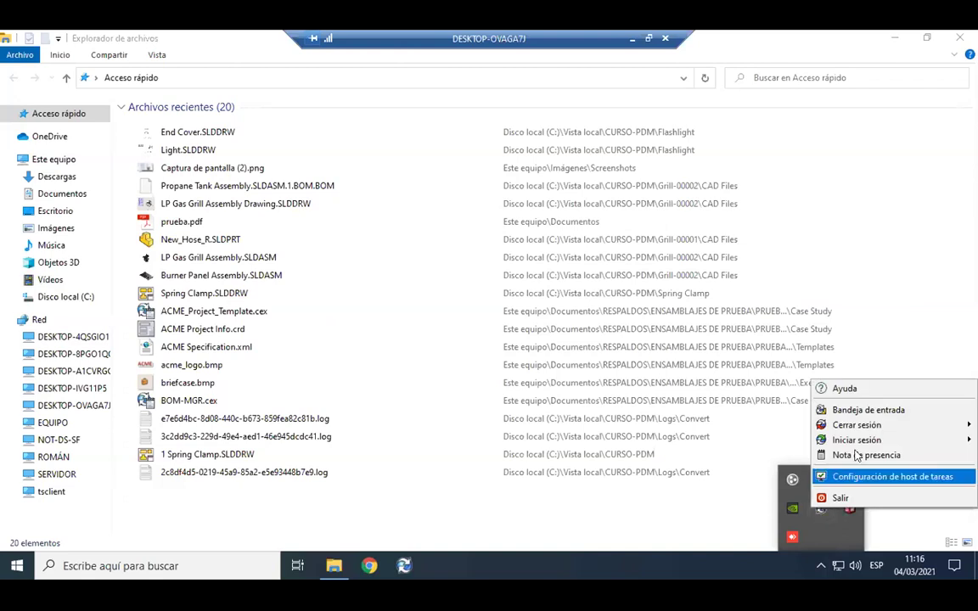
{"action": "left_click", "coordinate": [73, 119]}
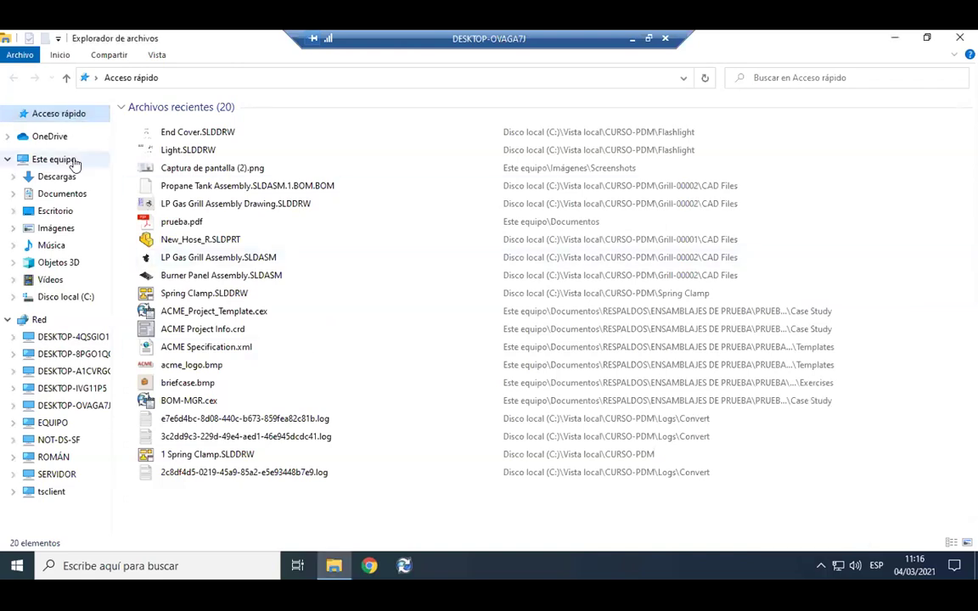
{"action": "left_click", "coordinate": [68, 160]}
{"action": "double_click", "coordinate": [221, 246]}
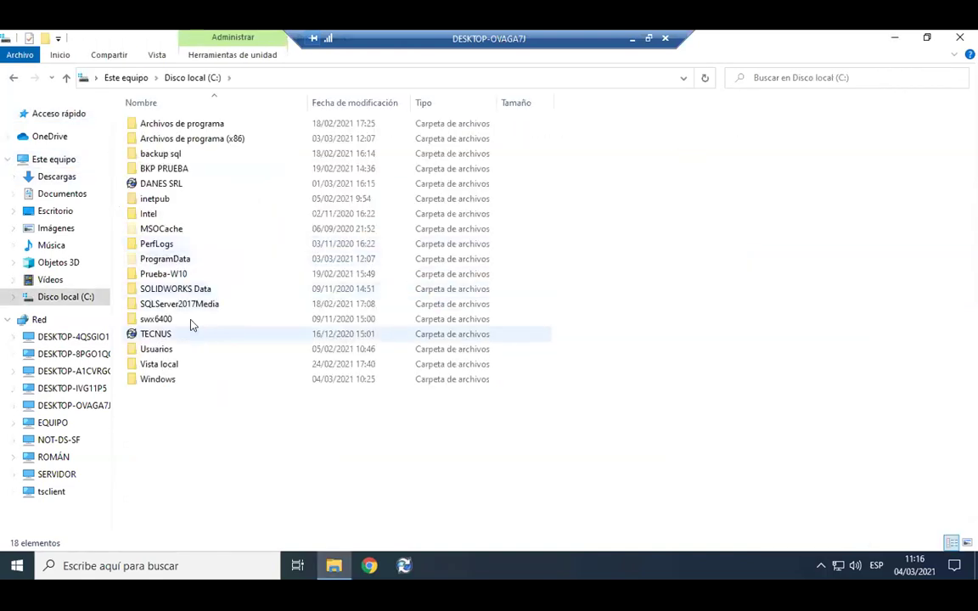
{"action": "double_click", "coordinate": [181, 366]}
{"action": "double_click", "coordinate": [196, 126]}
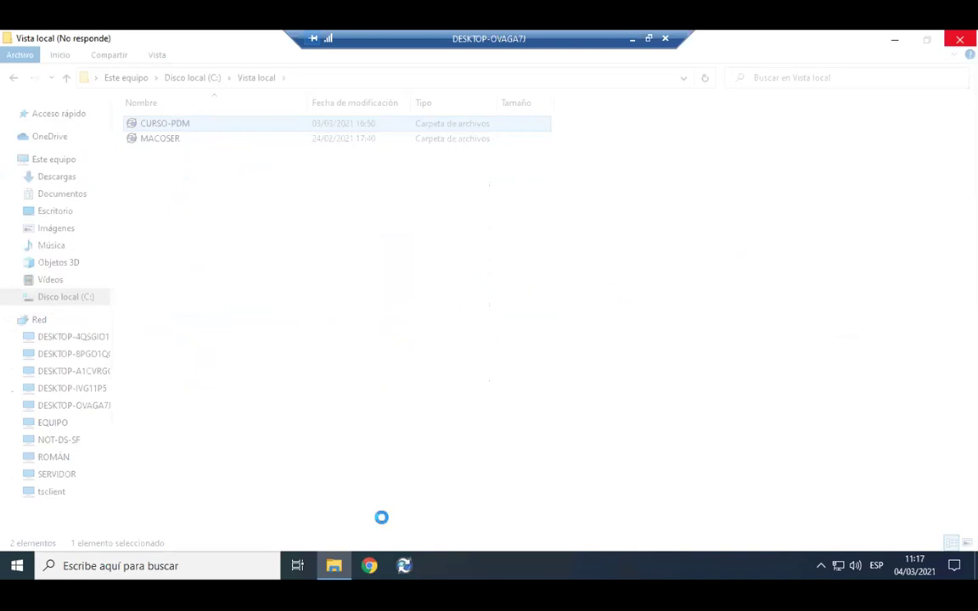
{"action": "mouse_move", "coordinate": [337, 561]}
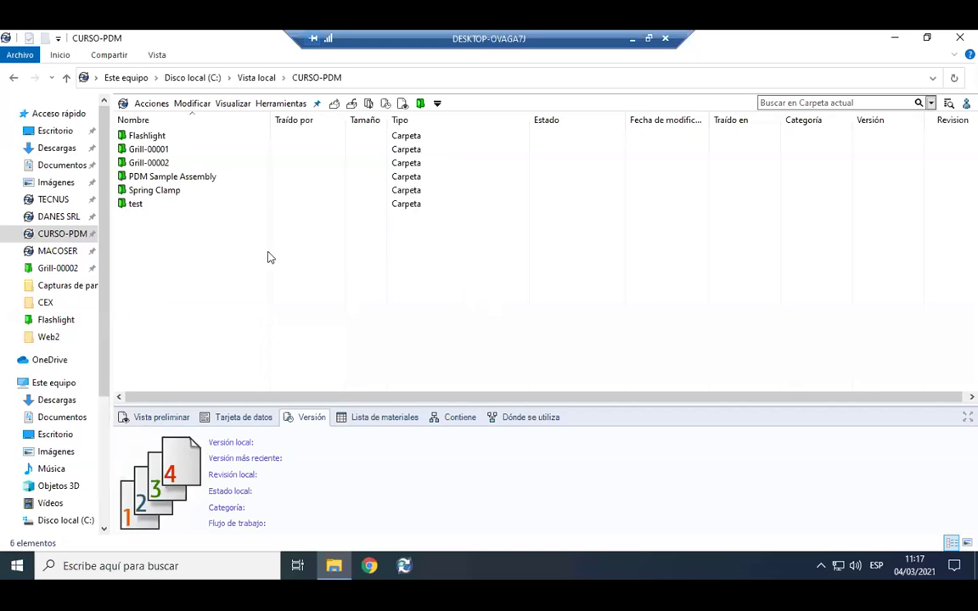
Widen the navigation pane so the folder names show, leaving no folder selected.
{"action": "left_click", "coordinate": [182, 162]}
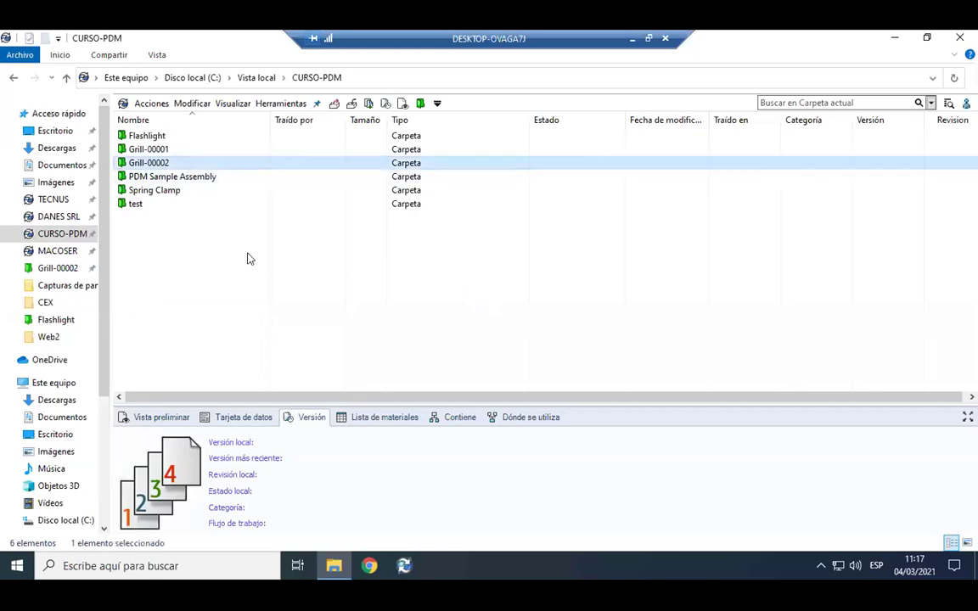
{"action": "left_click", "coordinate": [247, 280]}
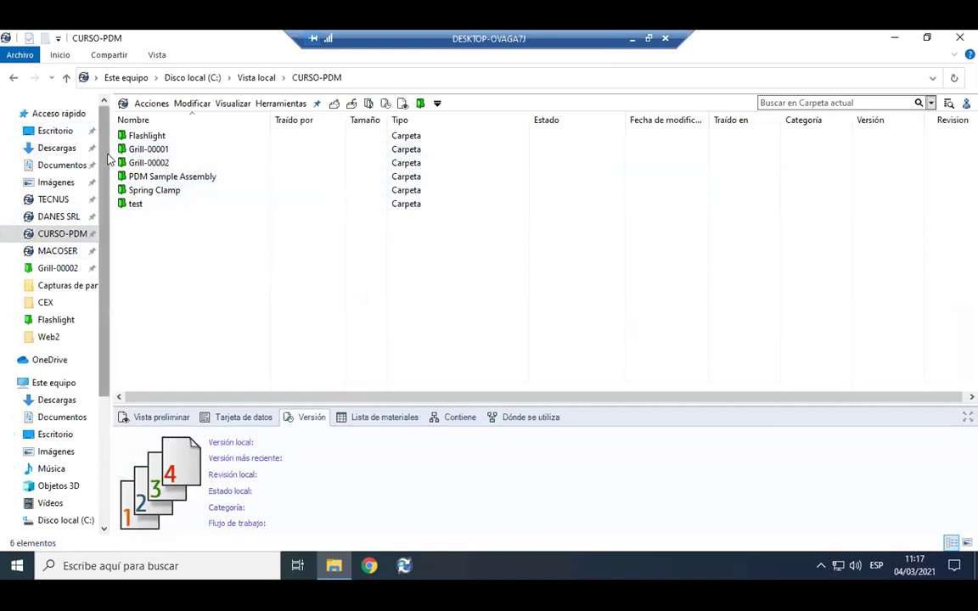
{"action": "left_click_drag", "start_coordinate": [104, 161], "coordinate": [174, 159]}
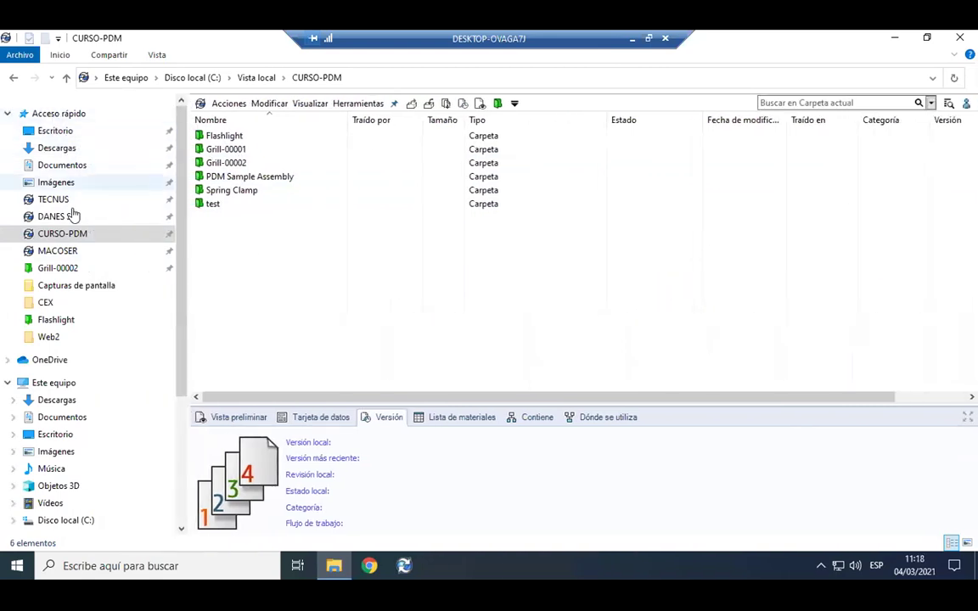
{"action": "key", "text": "ctrl+a"}
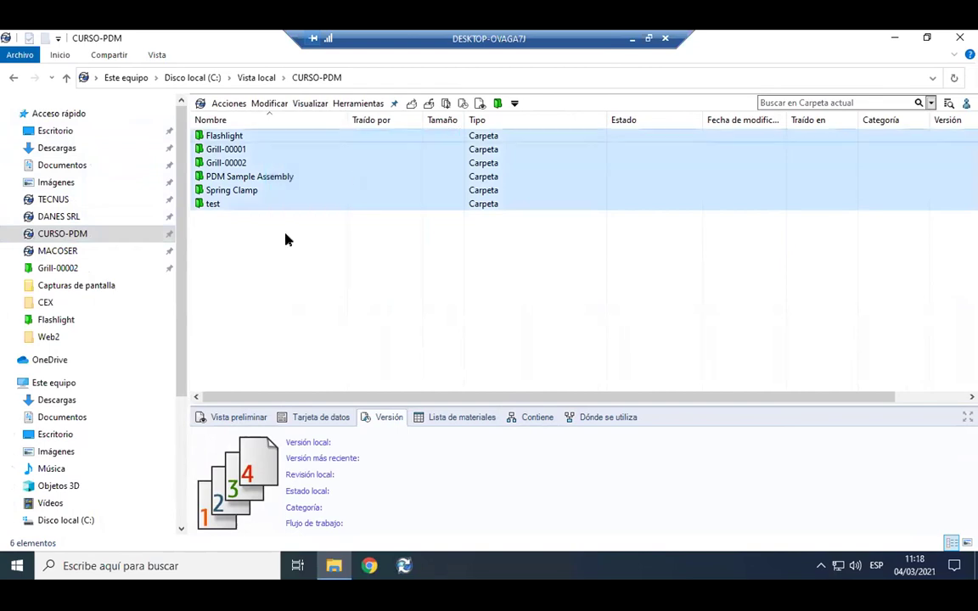
{"action": "left_click", "coordinate": [227, 202]}
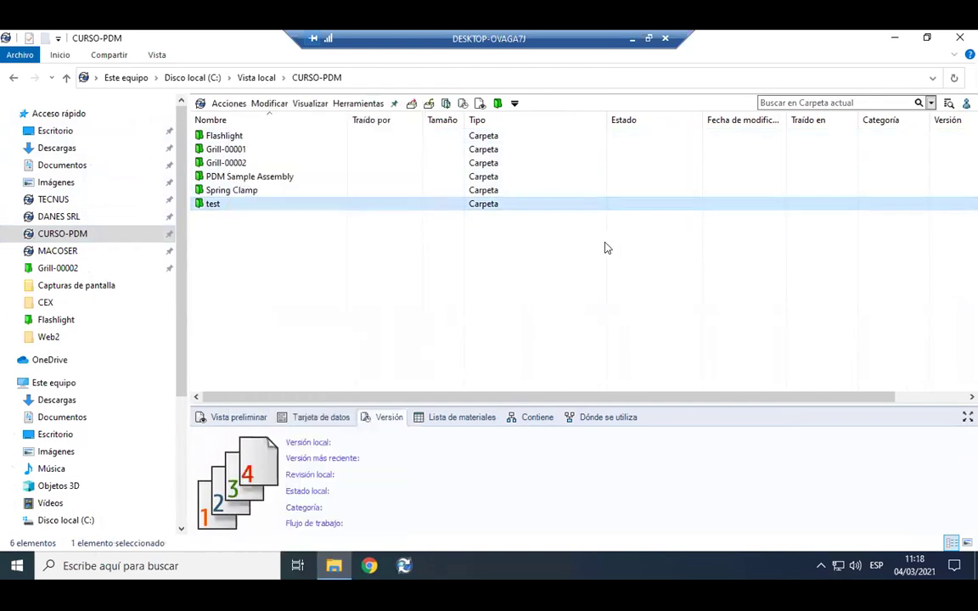
{"action": "left_click", "coordinate": [570, 262]}
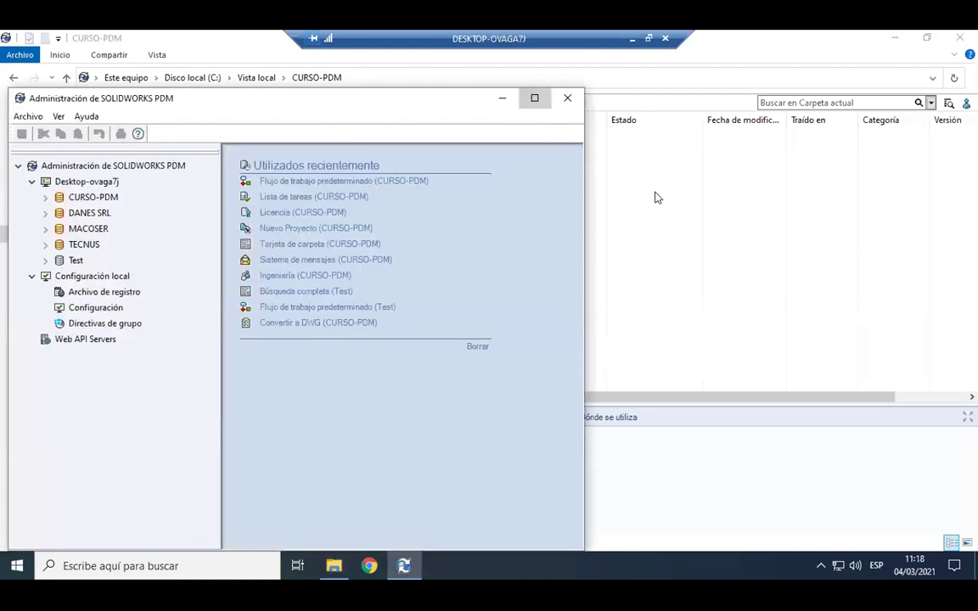
Maximize PDM Administration and log in to CURSO-PDM as administrator.
{"action": "left_click", "coordinate": [532, 96]}
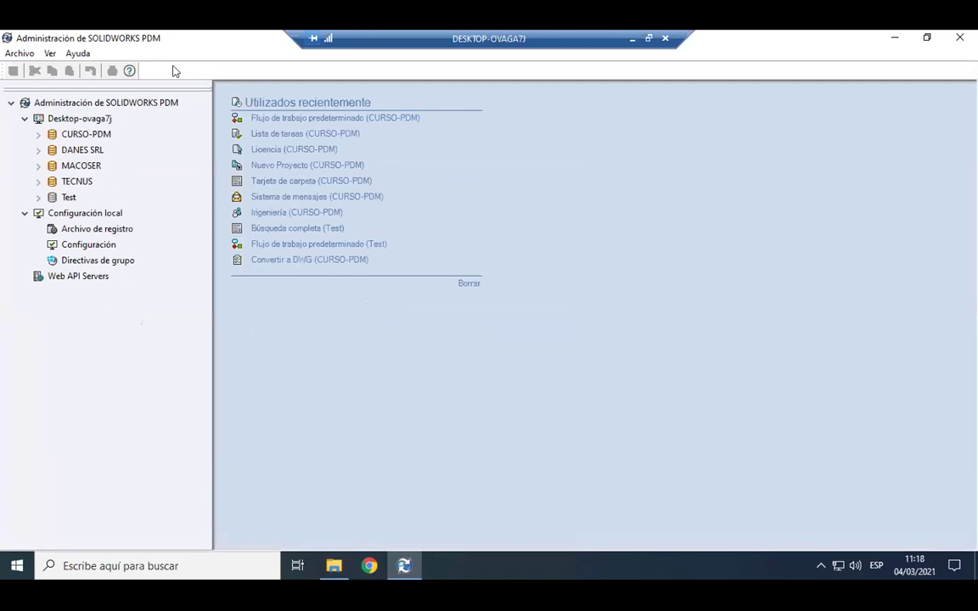
{"action": "left_click", "coordinate": [75, 135]}
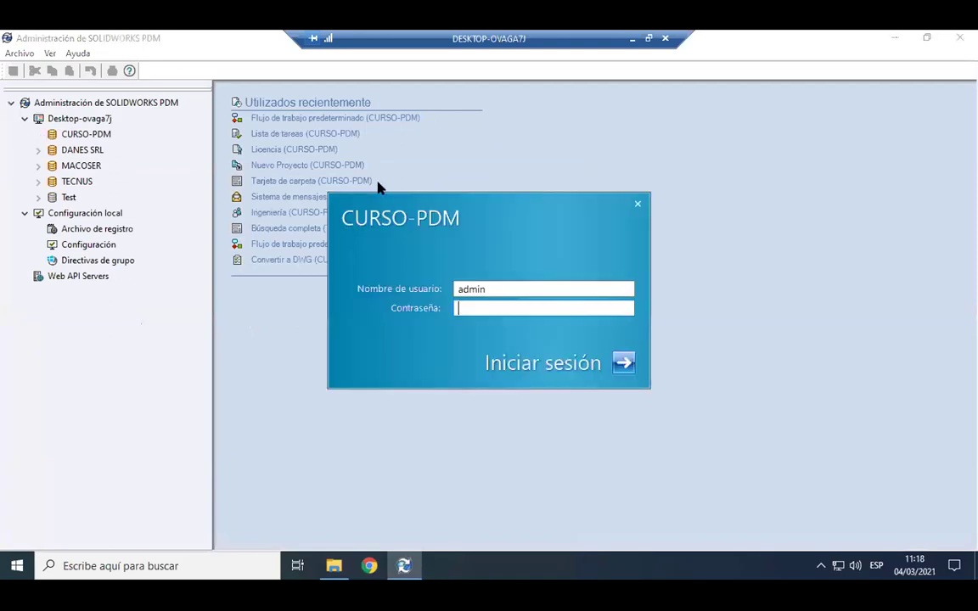
{"action": "key", "text": "Return"}
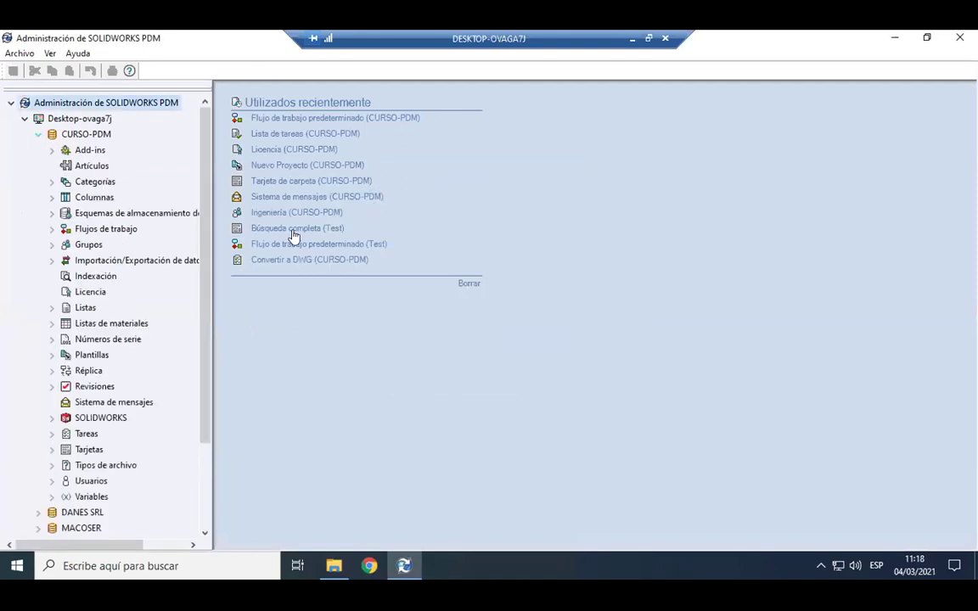
Review the Ingeniero, Diseñador, Calidad and Administrativo user accounts.
{"action": "left_click", "coordinate": [51, 481]}
{"action": "scroll", "coordinate": [168, 398], "scroll_direction": "down", "scroll_amount": 2}
{"action": "left_click", "coordinate": [125, 434]}
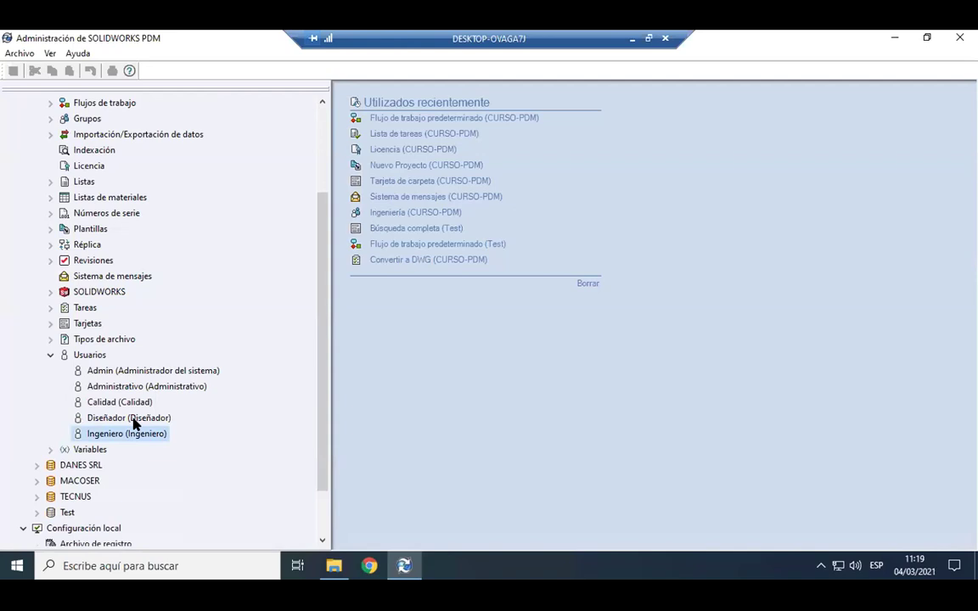
{"action": "left_click", "coordinate": [134, 418]}
{"action": "left_click", "coordinate": [146, 402]}
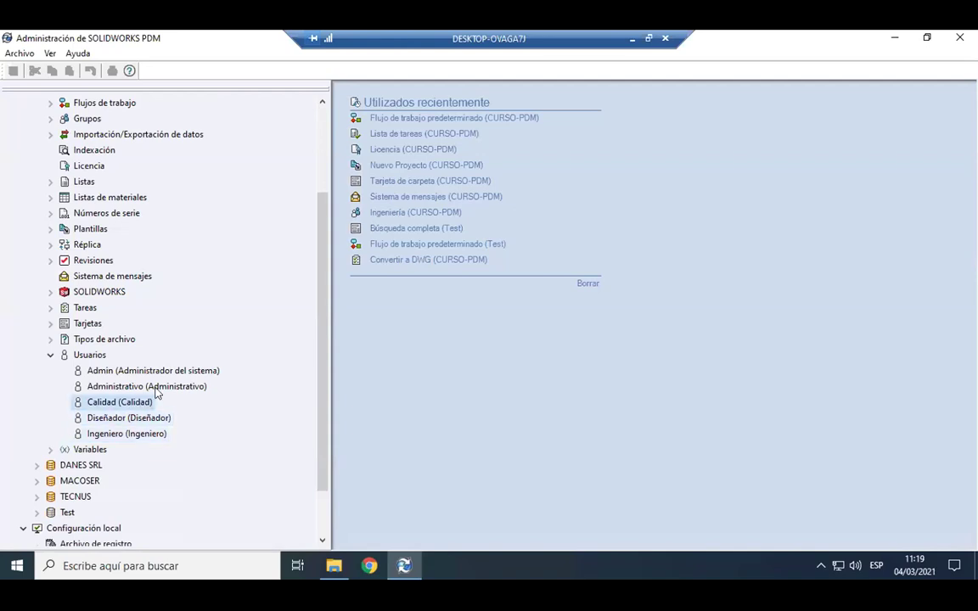
{"action": "left_click", "coordinate": [202, 387]}
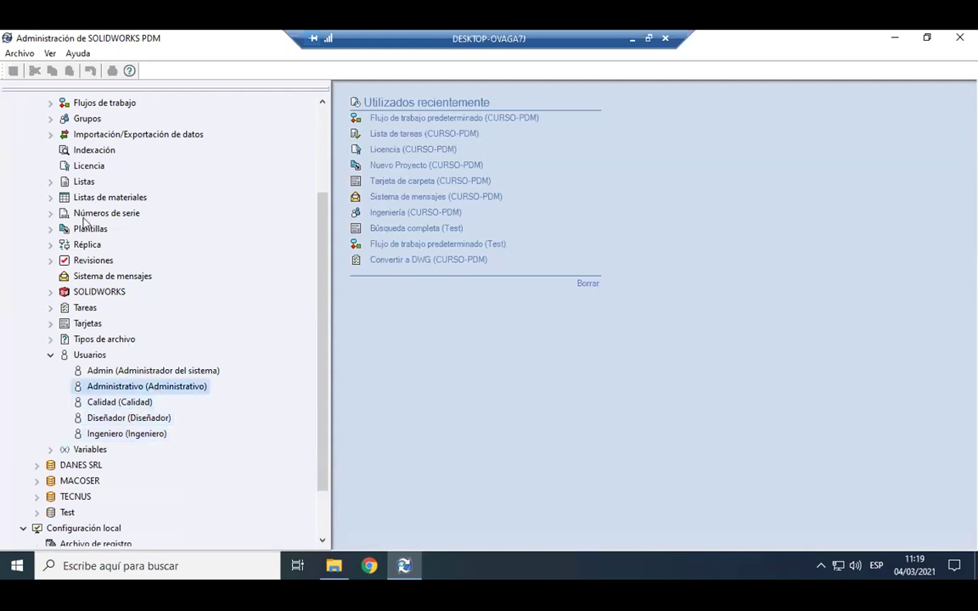
{"action": "scroll", "coordinate": [106, 245], "scroll_direction": "up", "scroll_amount": 2}
{"action": "left_click", "coordinate": [50, 449]}
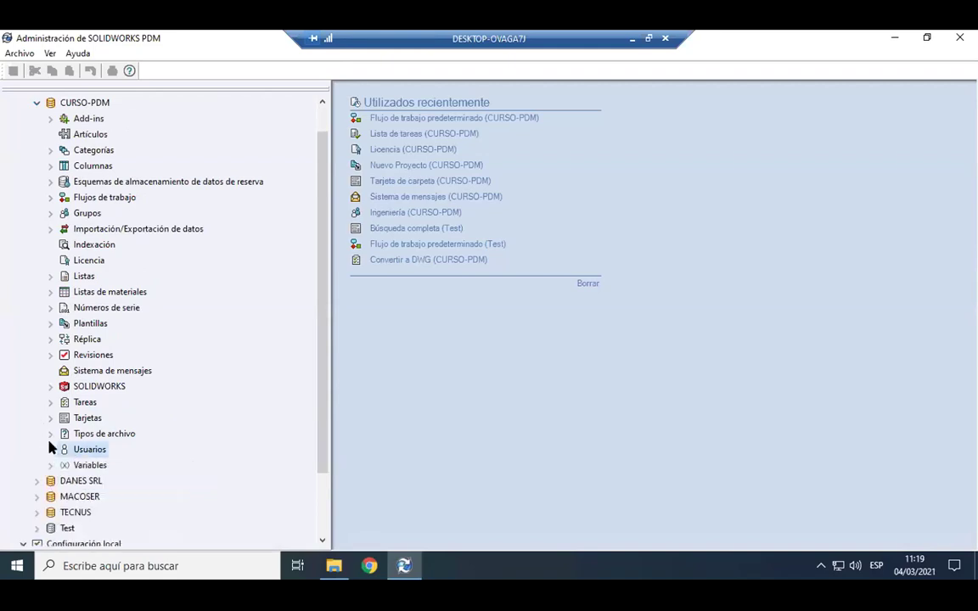
Review the Calidad and Ingeniería groups, then return to the CURSO-PDM folder view.
{"action": "left_click", "coordinate": [50, 213]}
{"action": "left_click", "coordinate": [103, 229]}
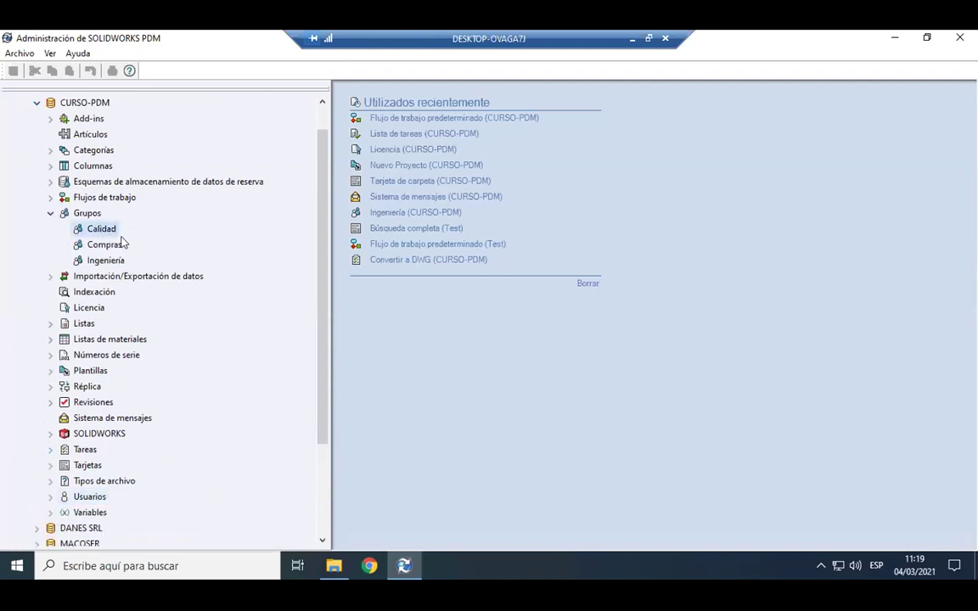
{"action": "left_click", "coordinate": [114, 260]}
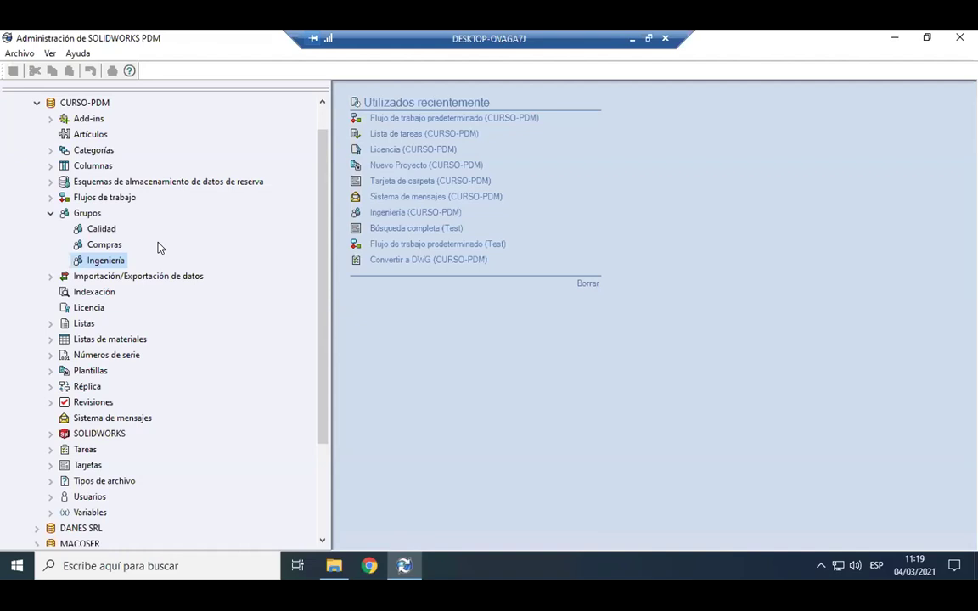
{"action": "left_click", "coordinate": [336, 565]}
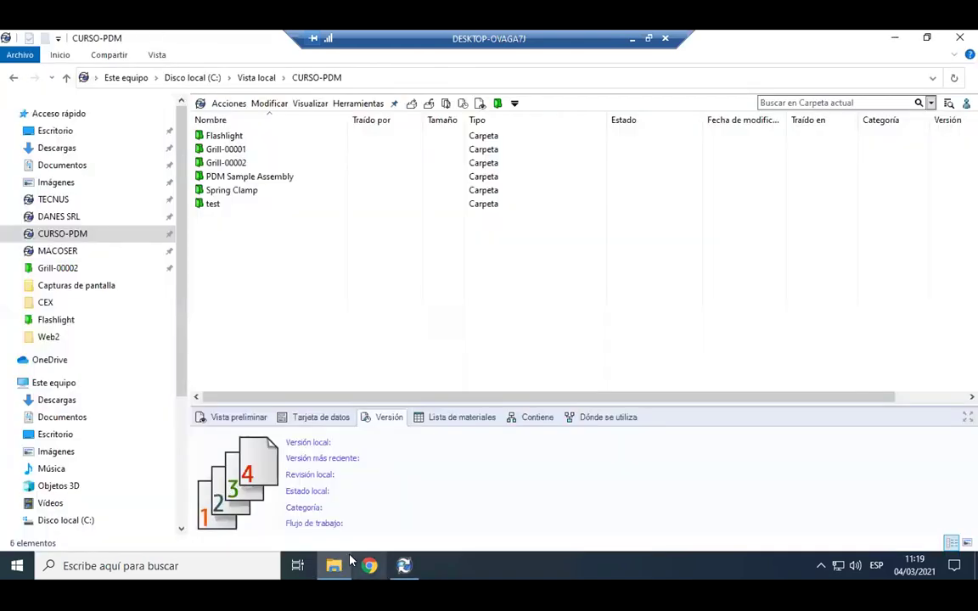
Back in PDM Administration, expand Flujos de trabajo to reveal Flujo de trabajo predeterminado.
{"action": "left_click_drag", "start_coordinate": [229, 284], "coordinate": [351, 127]}
{"action": "left_click", "coordinate": [392, 579]}
{"action": "left_click", "coordinate": [50, 198]}
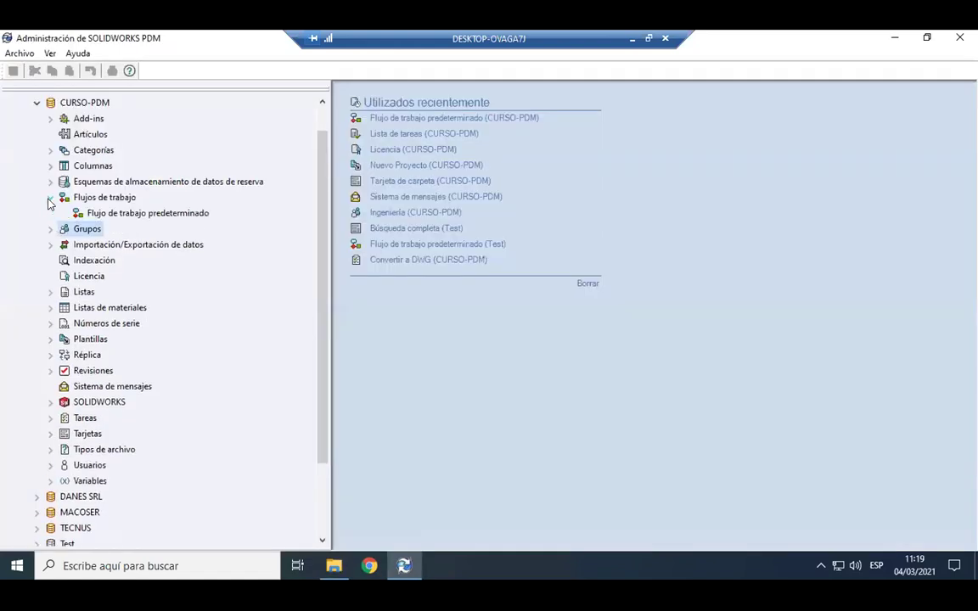
Inspect the default workflow's Aprobación aceptada transition, then open Grill-00002's CAD Files folder.
{"action": "double_click", "coordinate": [125, 214]}
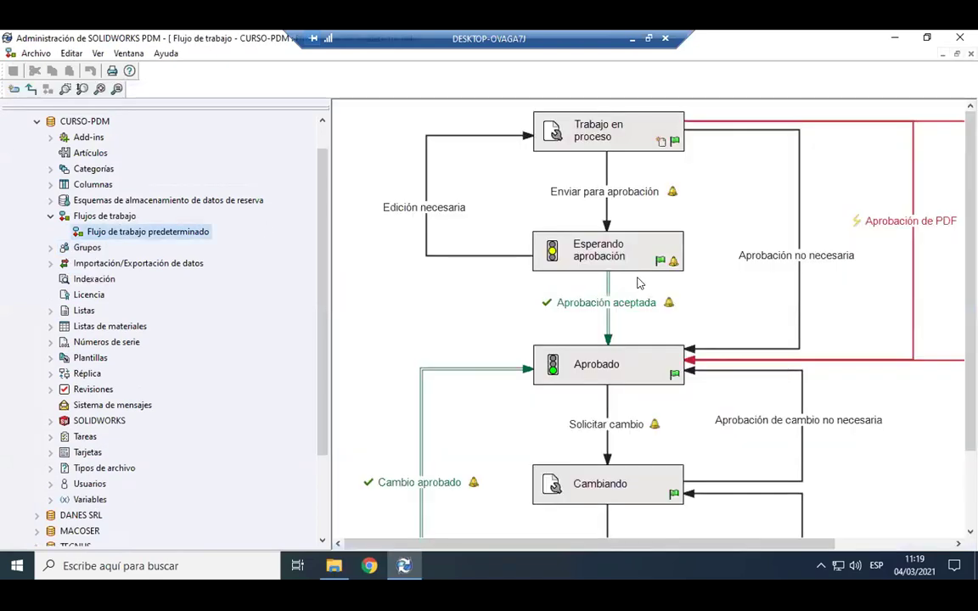
{"action": "left_click", "coordinate": [603, 274]}
{"action": "scroll", "coordinate": [597, 276], "scroll_direction": "down", "scroll_amount": 4}
{"action": "left_click", "coordinate": [576, 275]}
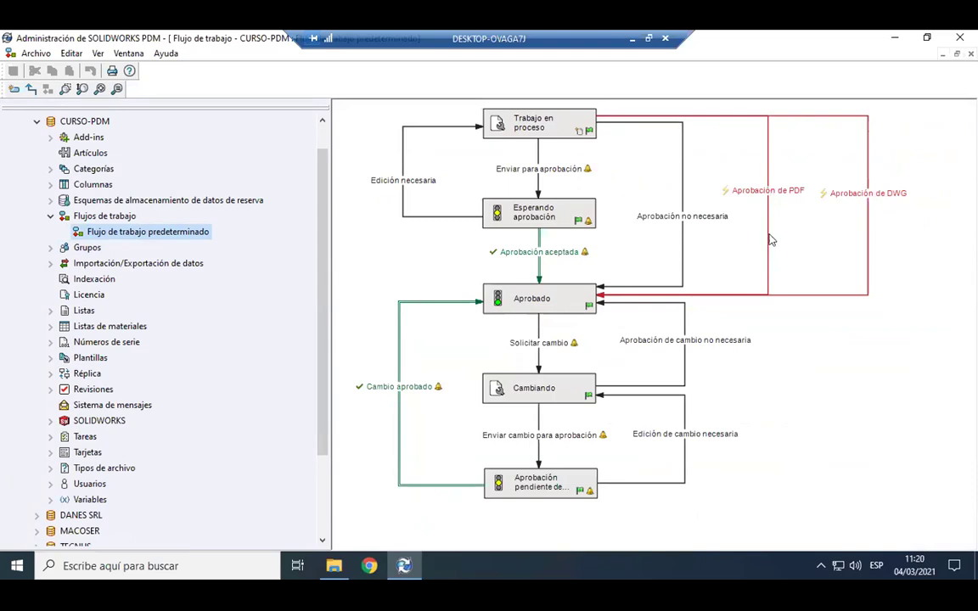
{"action": "left_click", "coordinate": [401, 564]}
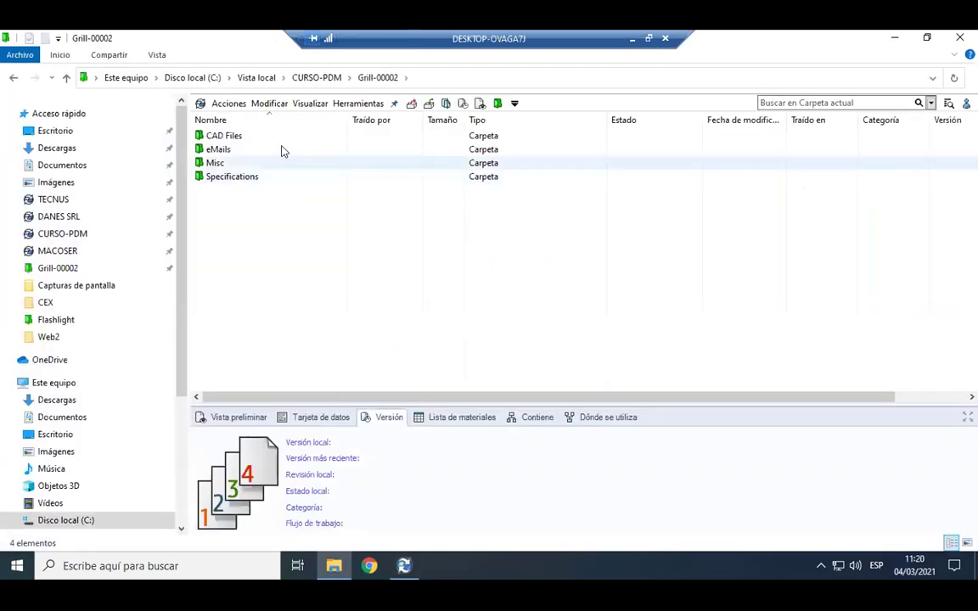
{"action": "double_click", "coordinate": [274, 139]}
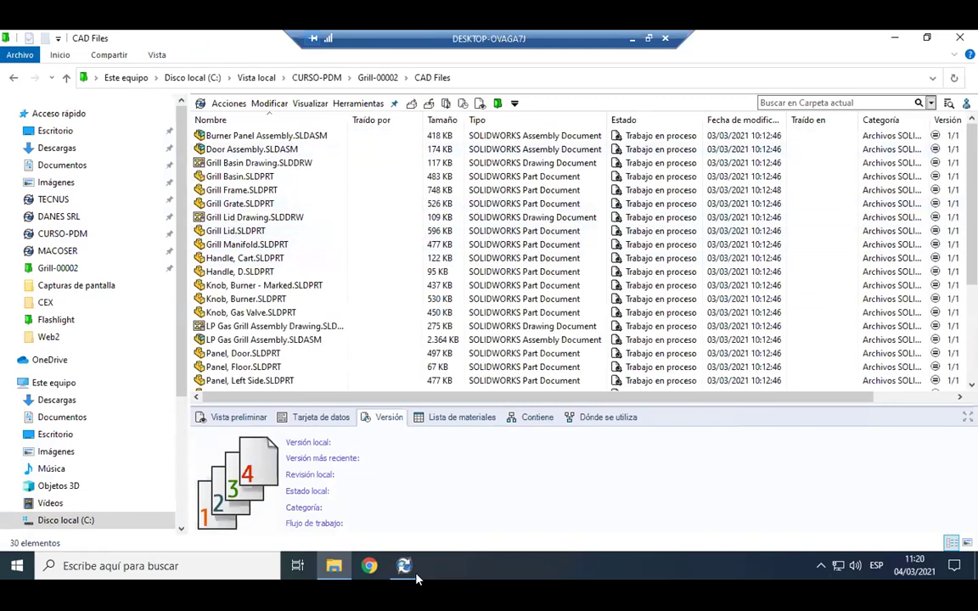
{"action": "mouse_move", "coordinate": [404, 574]}
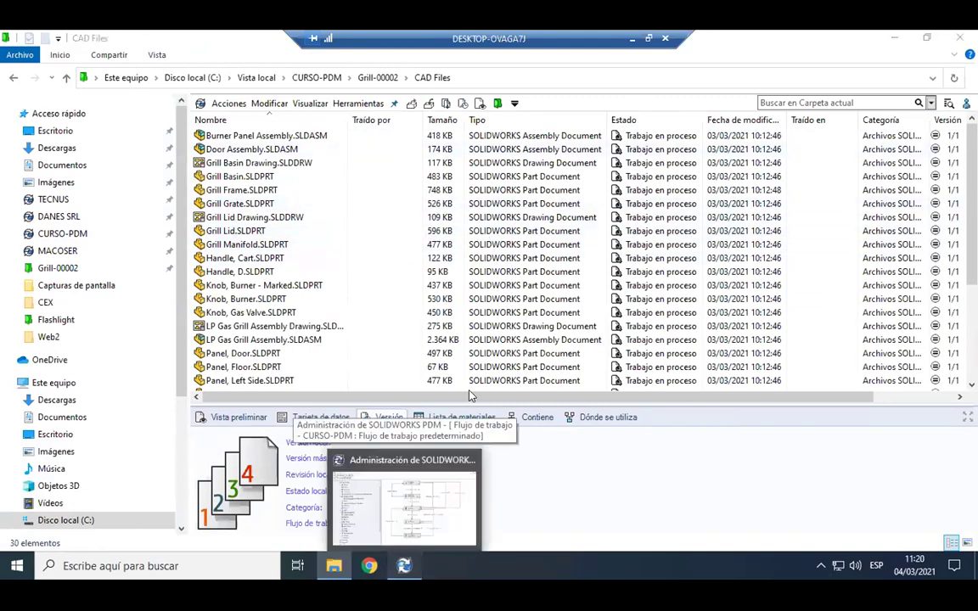
{"action": "left_click", "coordinate": [404, 501]}
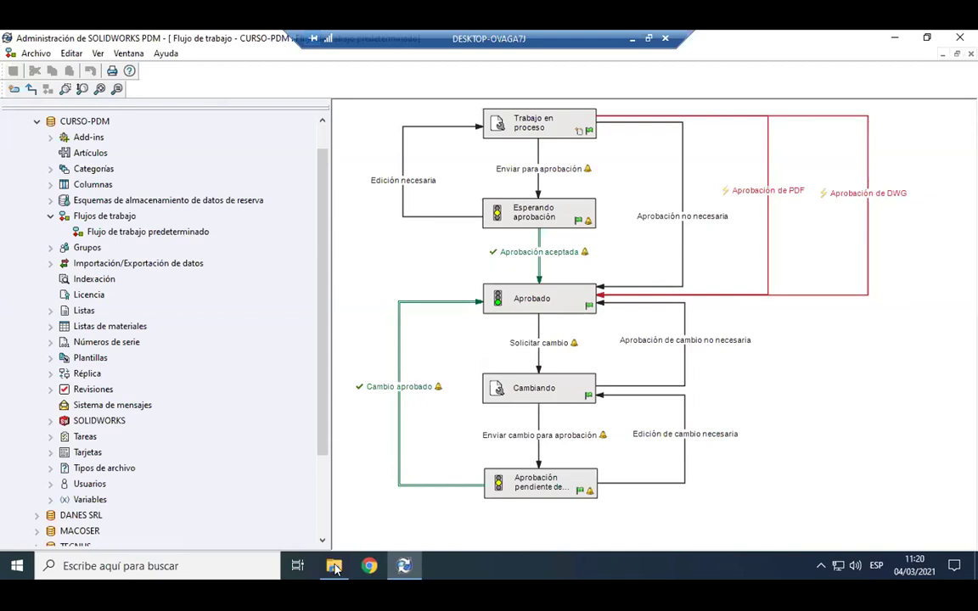
{"action": "left_click", "coordinate": [334, 567]}
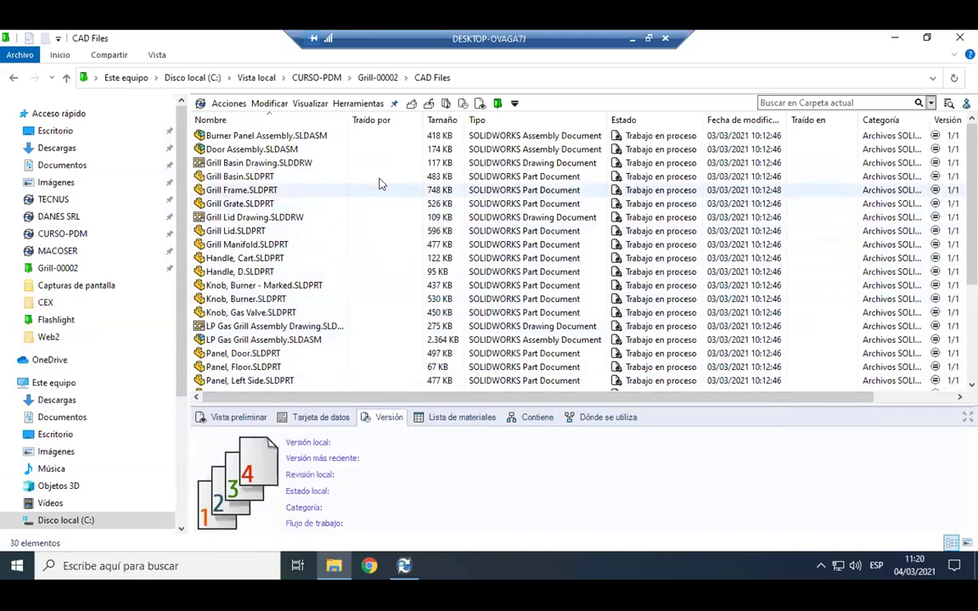
Enlarge the details pane below the CAD Files list and show the engineer account's options.
{"action": "left_click_drag", "start_coordinate": [582, 406], "coordinate": [580, 336]}
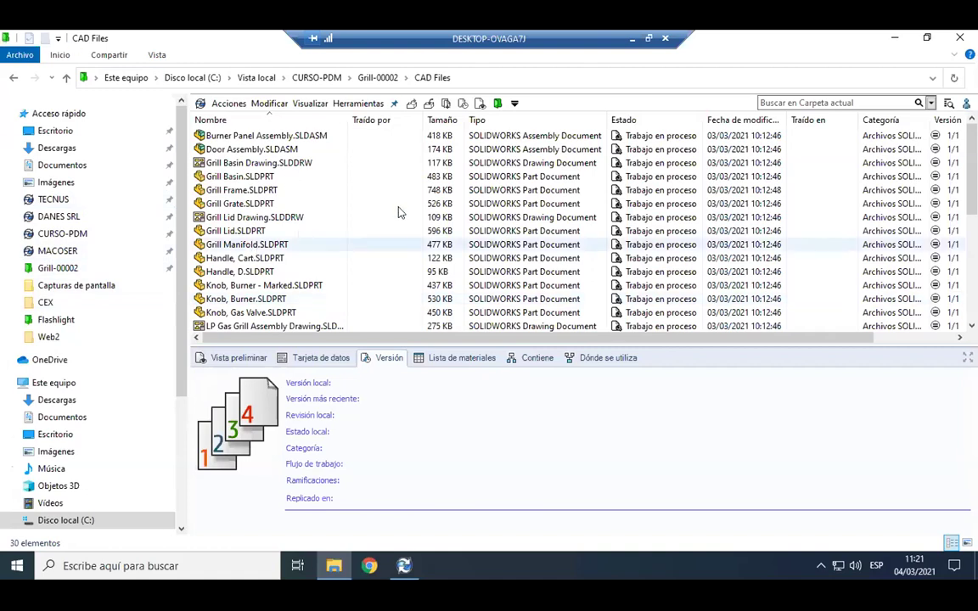
{"action": "left_click", "coordinate": [966, 103]}
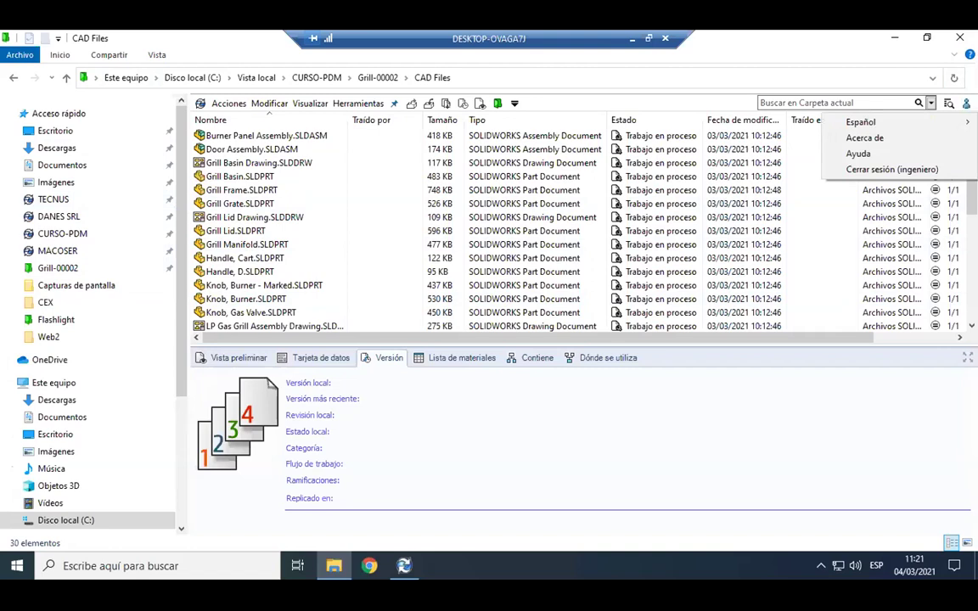
Read the version 1 details of Grill Frame.SLDPRT and Knob, Gas Valve.SLDPRT.
{"action": "left_click", "coordinate": [315, 194]}
{"action": "left_click", "coordinate": [325, 190]}
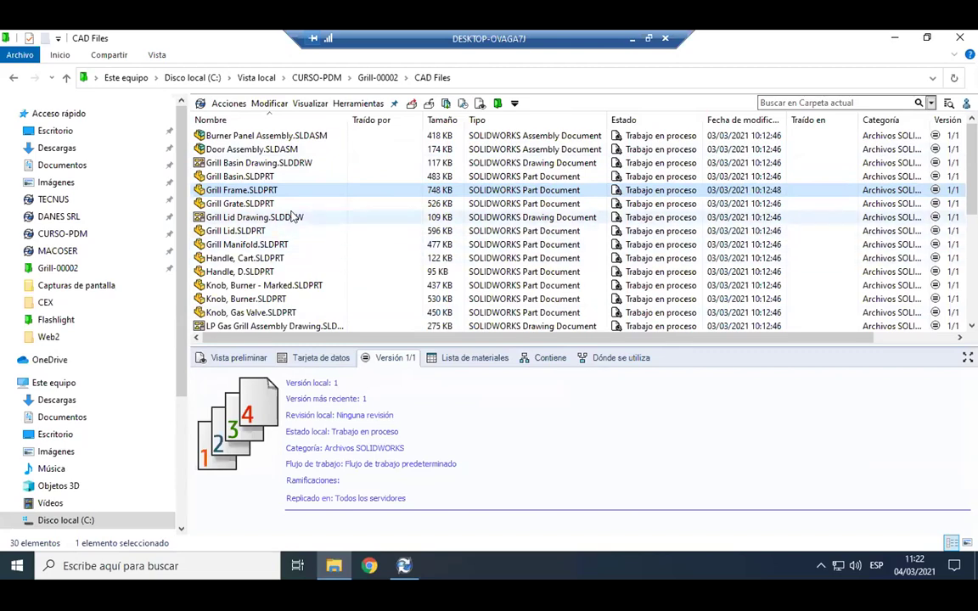
{"action": "left_click", "coordinate": [266, 315]}
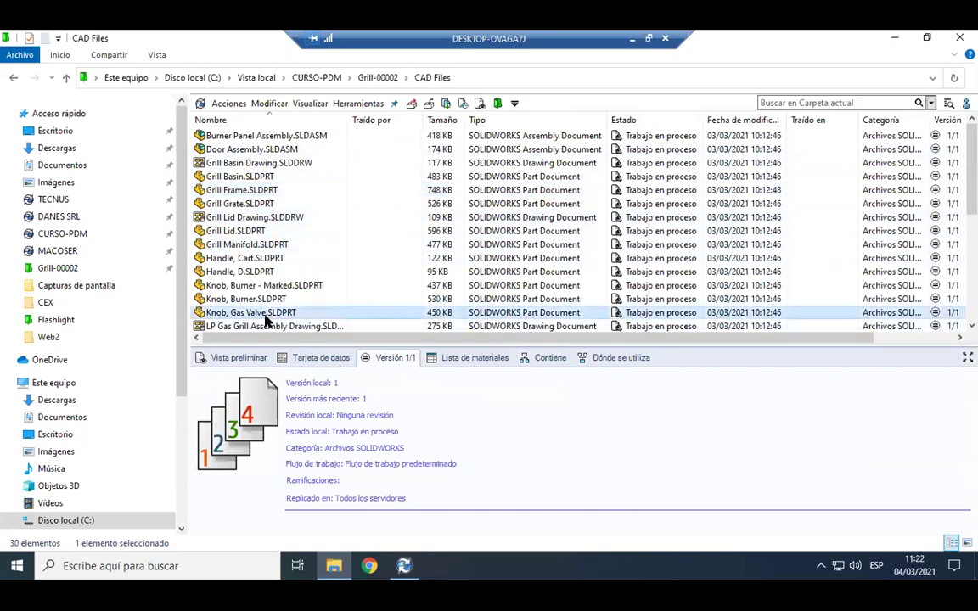
Move between the vault root, Grill-00002 and its CAD Files folder.
{"action": "left_click", "coordinate": [364, 78]}
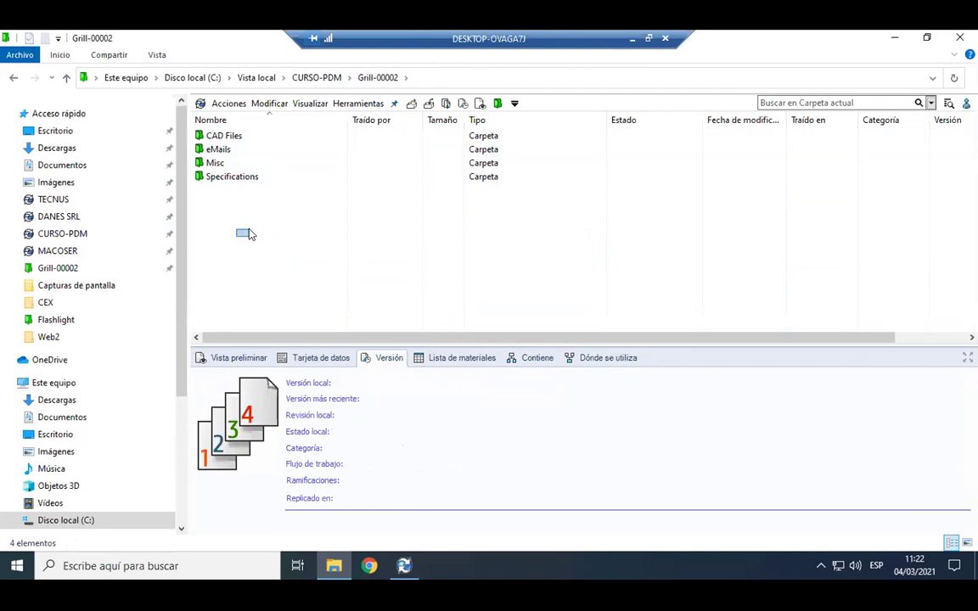
{"action": "left_click", "coordinate": [323, 78]}
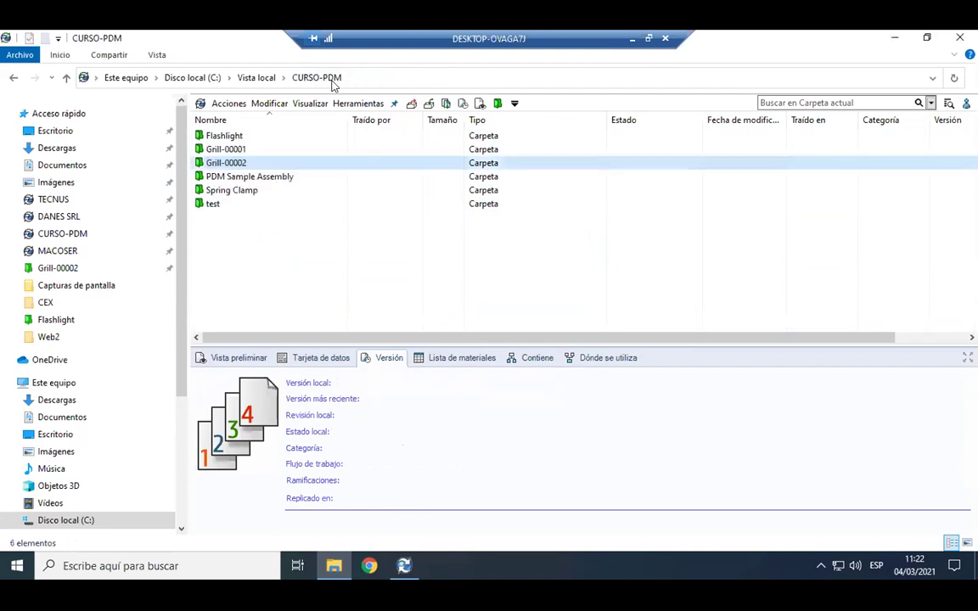
{"action": "double_click", "coordinate": [268, 164]}
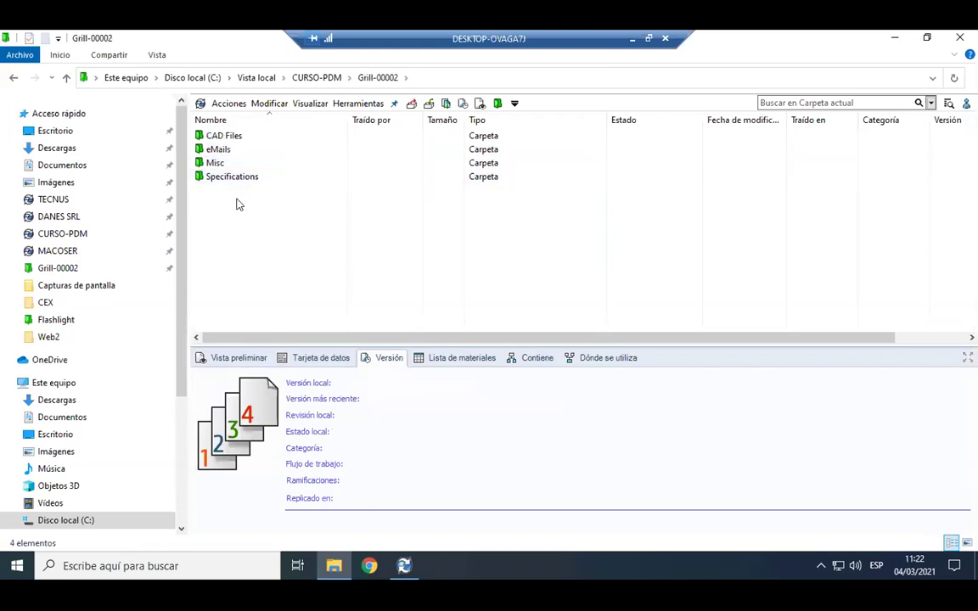
{"action": "double_click", "coordinate": [249, 138]}
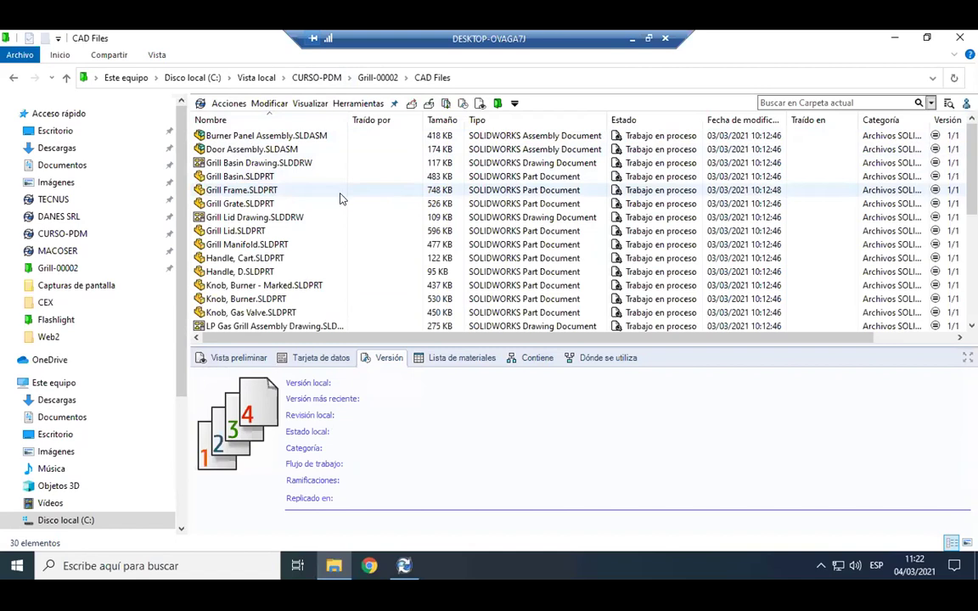
{"action": "left_click", "coordinate": [377, 78]}
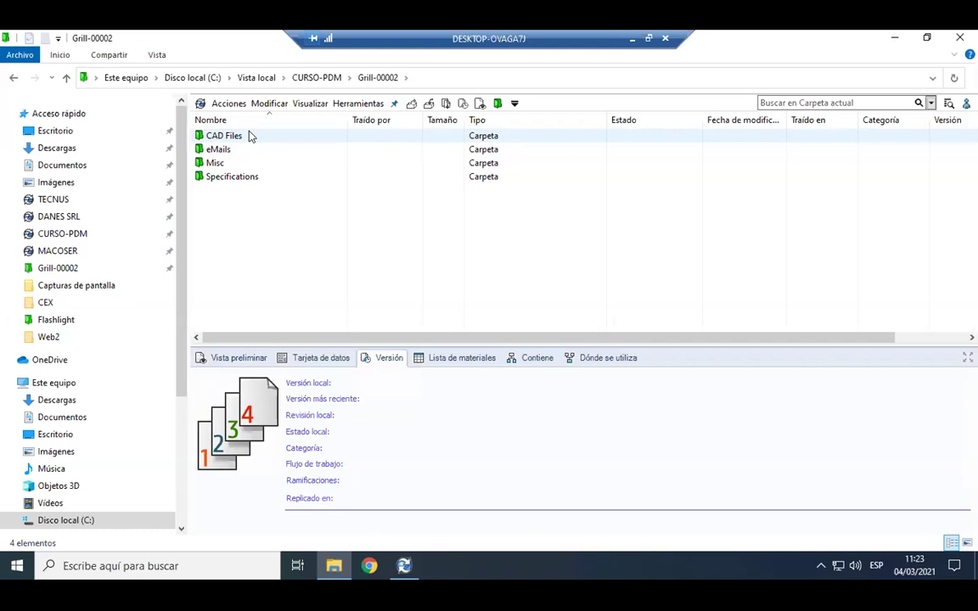
{"action": "double_click", "coordinate": [249, 136]}
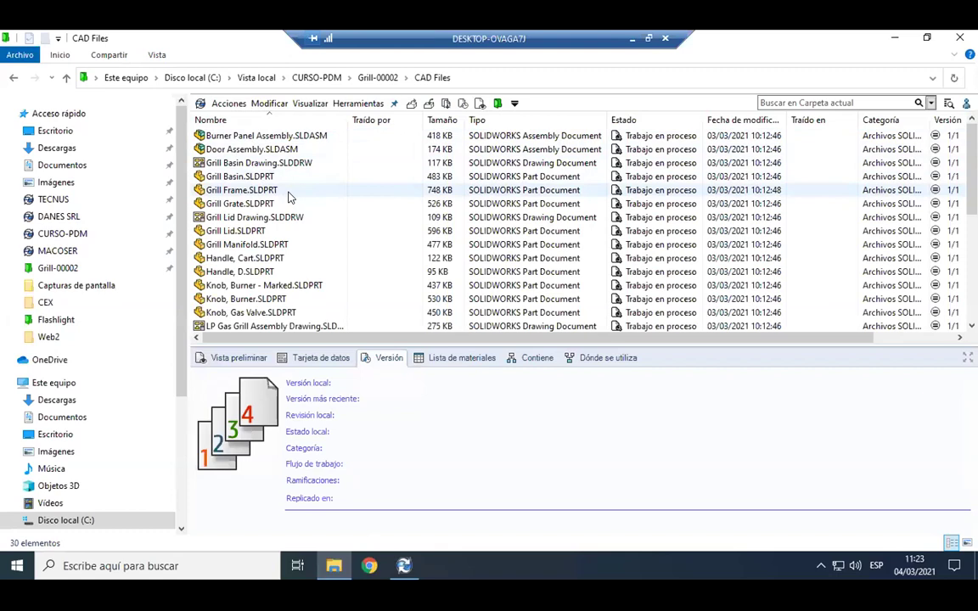
{"action": "scroll", "coordinate": [289, 195], "scroll_direction": "down", "scroll_amount": 1}
{"action": "scroll", "coordinate": [292, 187], "scroll_direction": "up", "scroll_amount": 1}
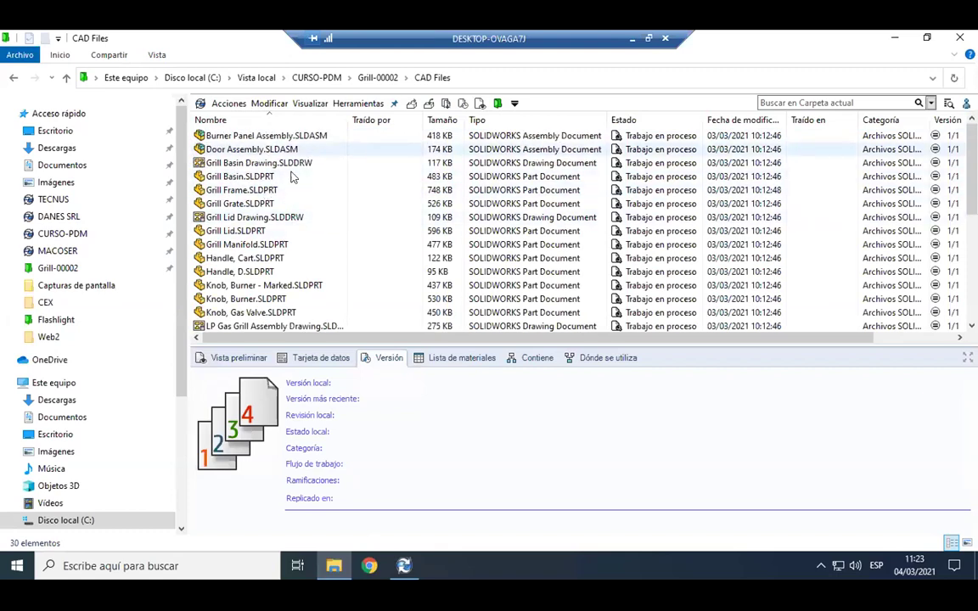
Check the Specifications folder, then open Grill-00002's Misc folder with its six files.
{"action": "left_click", "coordinate": [371, 82]}
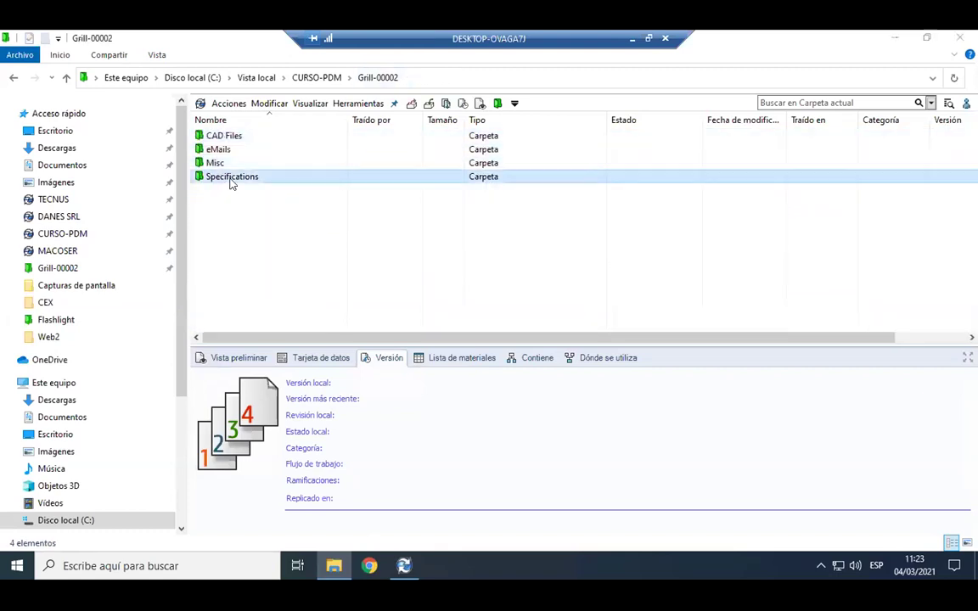
{"action": "double_click", "coordinate": [229, 178]}
{"action": "left_click", "coordinate": [377, 78]}
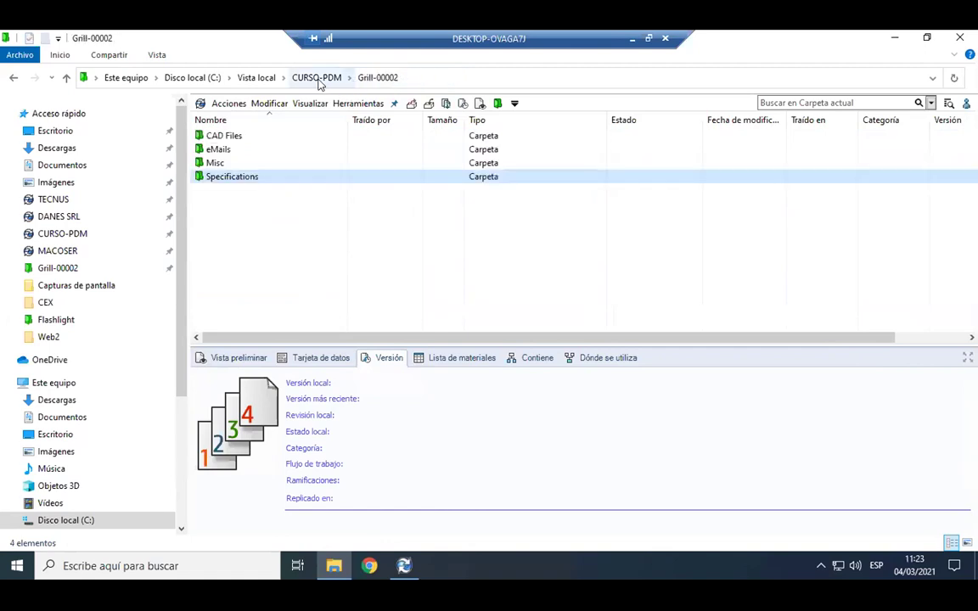
{"action": "left_click", "coordinate": [318, 79]}
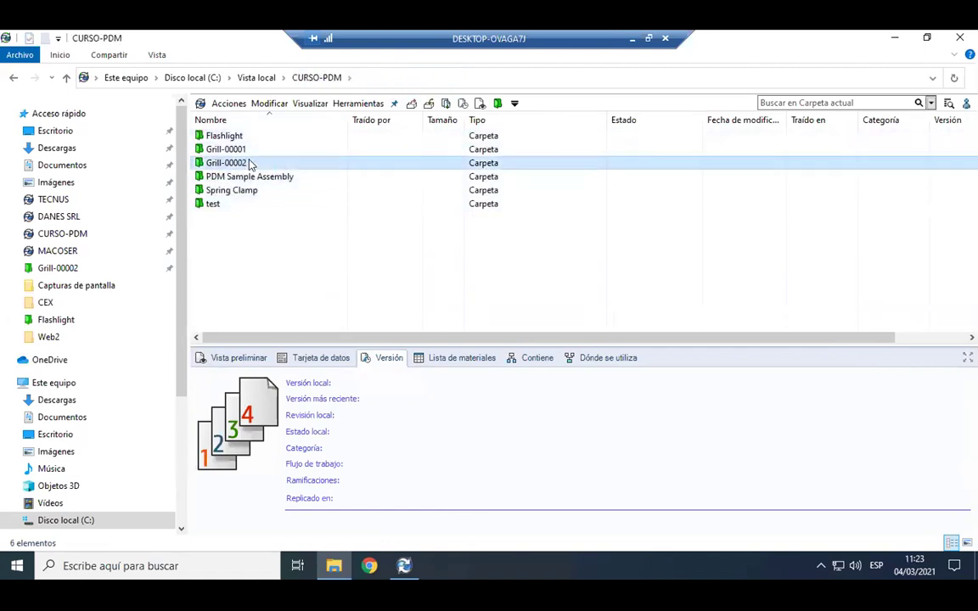
{"action": "double_click", "coordinate": [244, 163]}
{"action": "double_click", "coordinate": [235, 167]}
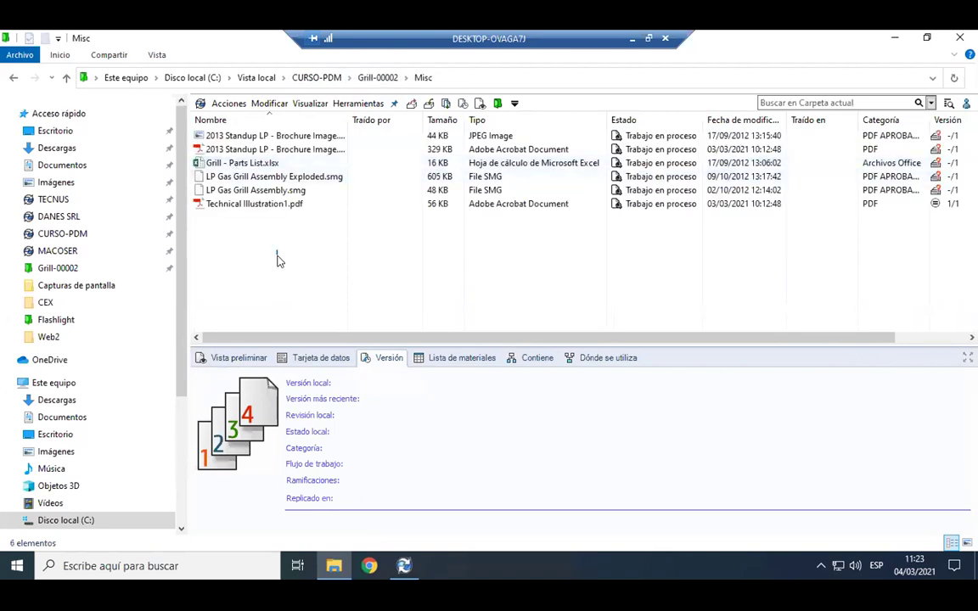
Preview the 2013 Standup LP - Brochure Image.jpg in an enlarged preview pane.
{"action": "left_click_drag", "start_coordinate": [347, 132], "coordinate": [378, 136]}
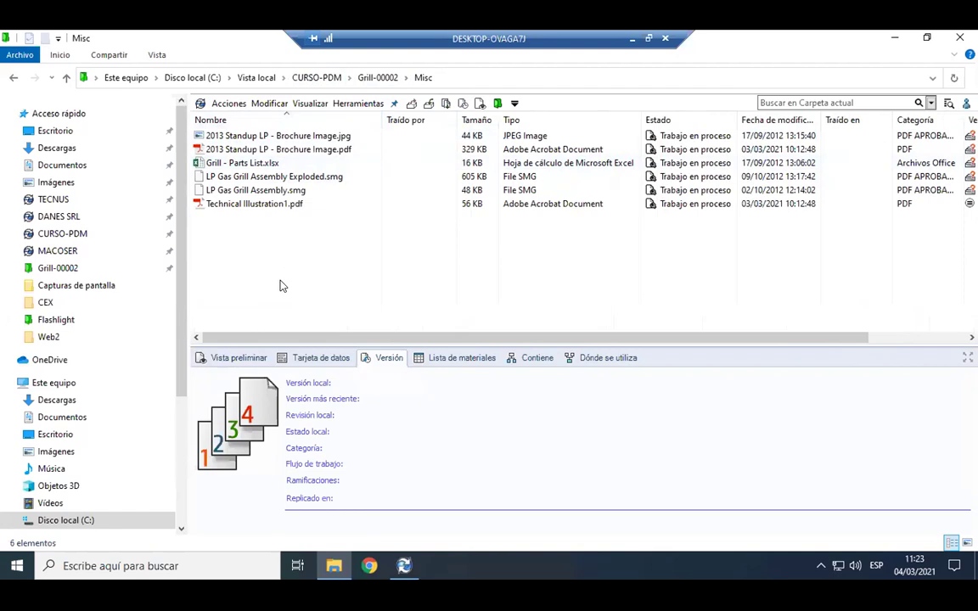
{"action": "left_click", "coordinate": [328, 136]}
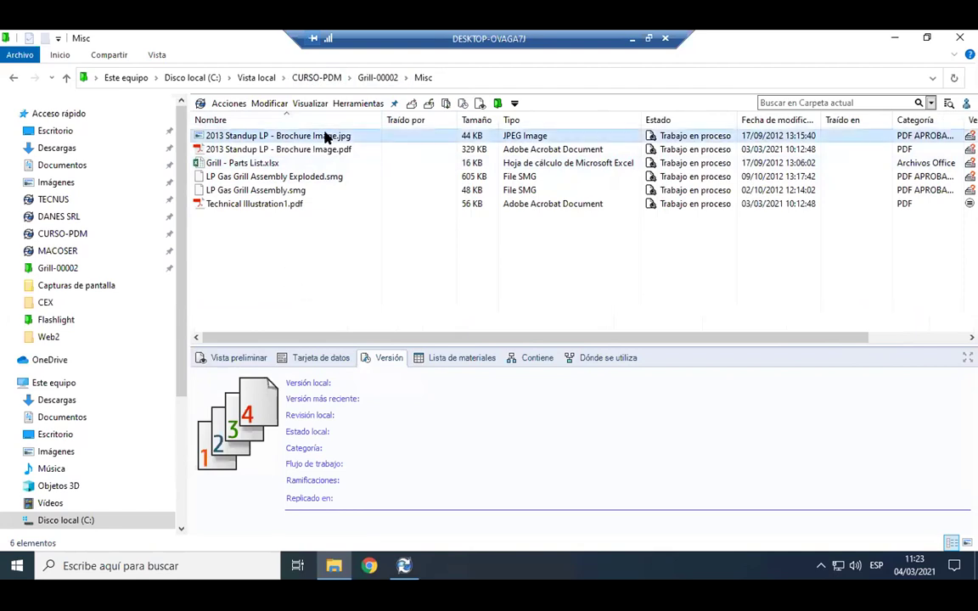
{"action": "left_click", "coordinate": [241, 359]}
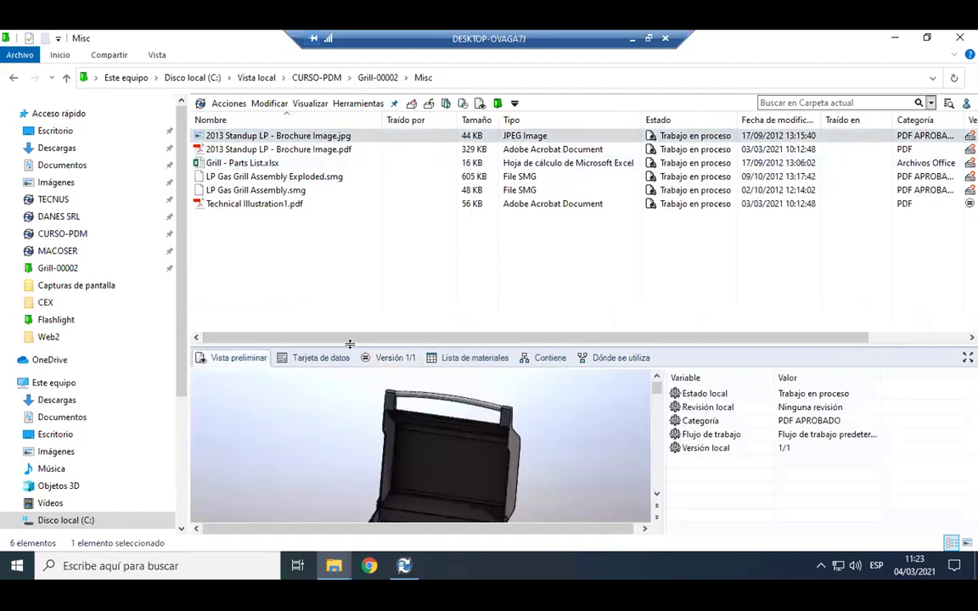
{"action": "left_click_drag", "start_coordinate": [370, 305], "coordinate": [369, 278]}
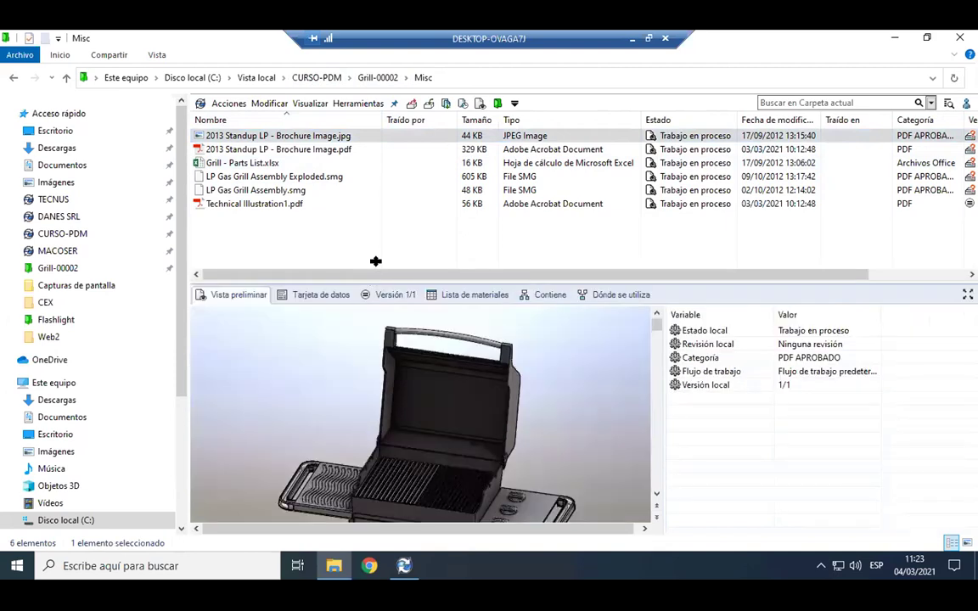
{"action": "left_click_drag", "start_coordinate": [373, 217], "coordinate": [376, 217]}
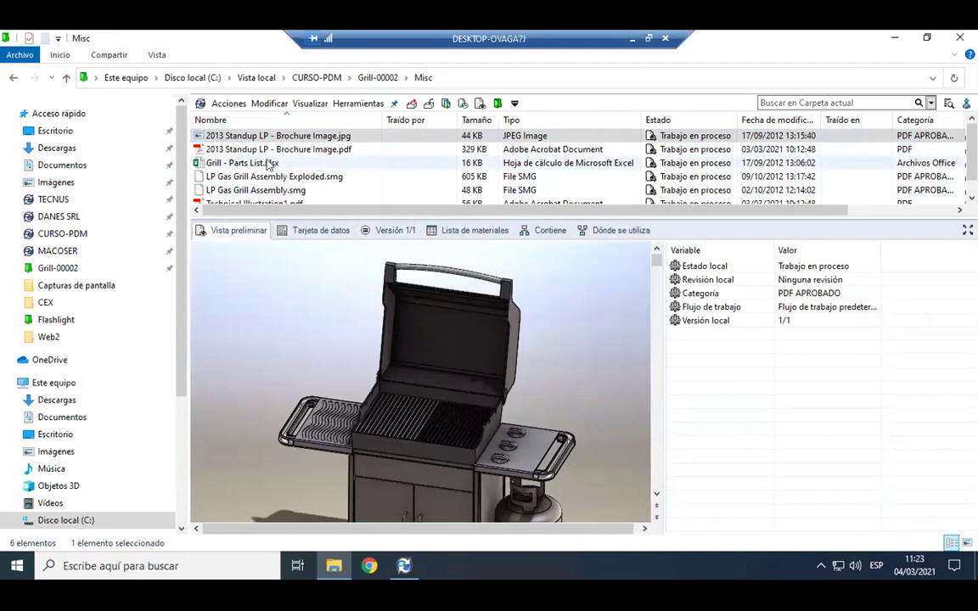
Preview the brochure PDF and Grill - Parts List spreadsheet, then return to CURSO-PDM.
{"action": "left_click", "coordinate": [262, 151]}
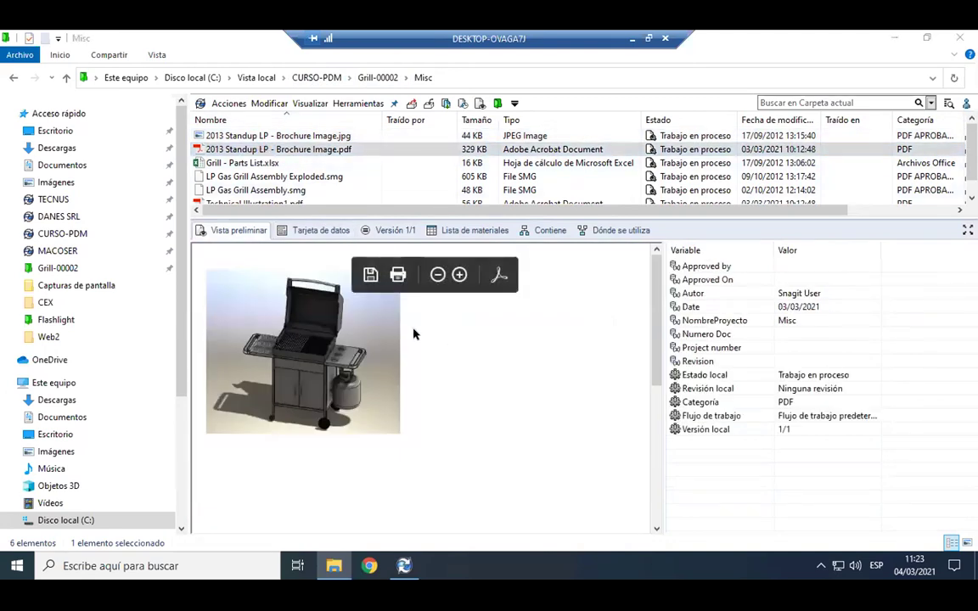
{"action": "left_click", "coordinate": [264, 163]}
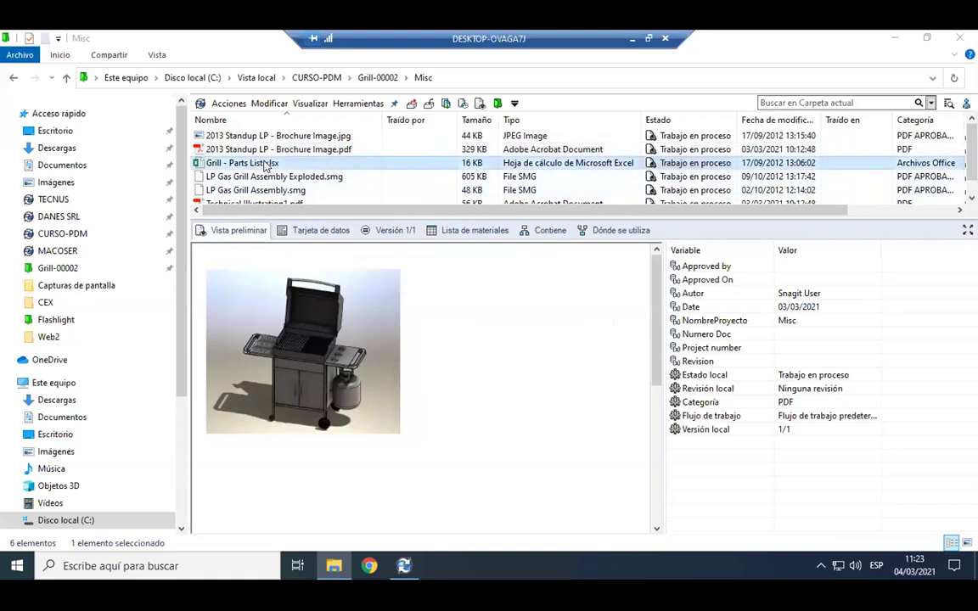
{"action": "left_click", "coordinate": [331, 79]}
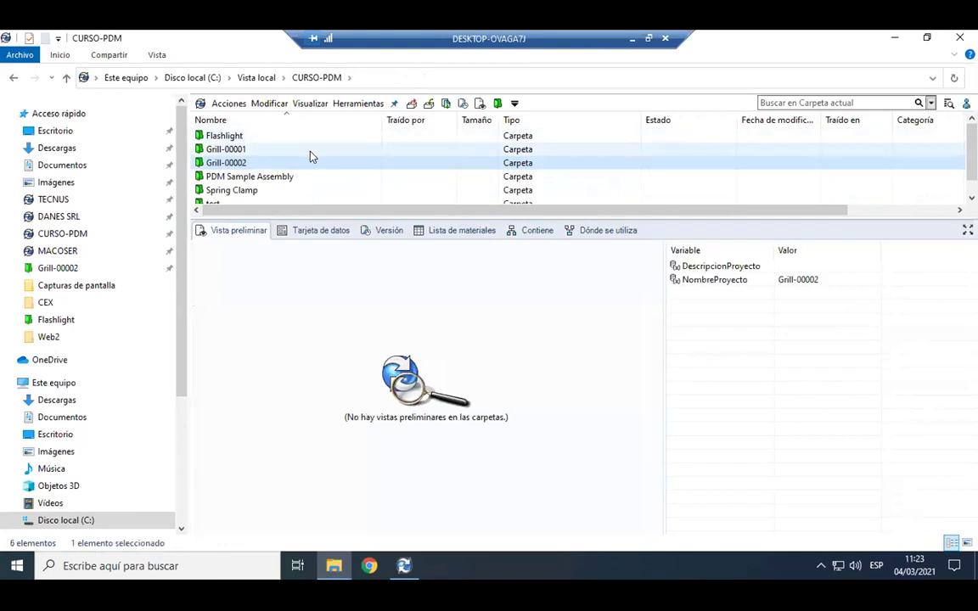
Go into Grill-00002 > CAD Files, enlarge the file list, and select Burner Panel Assembly.SLDASM.
{"action": "double_click", "coordinate": [299, 163]}
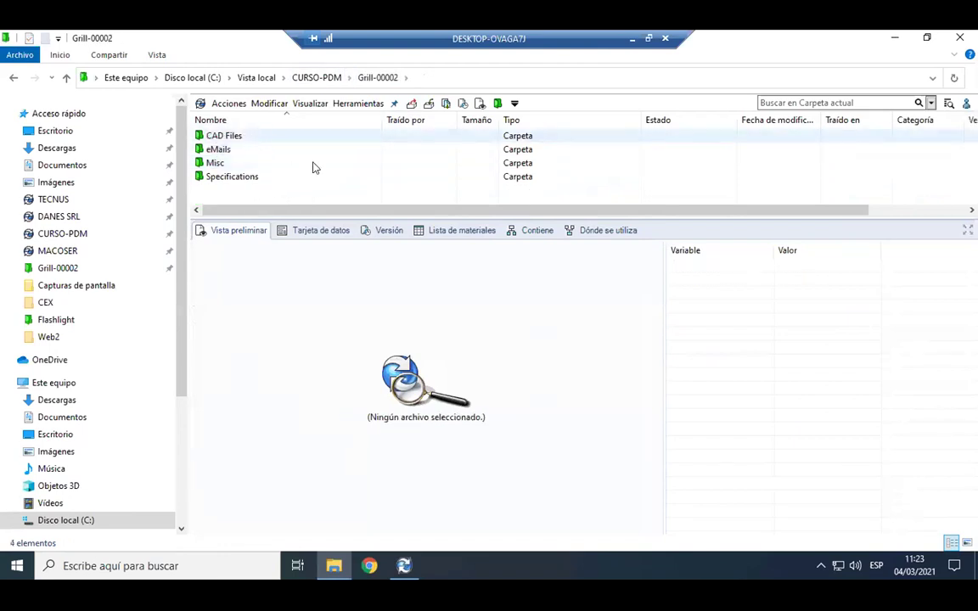
{"action": "double_click", "coordinate": [224, 136]}
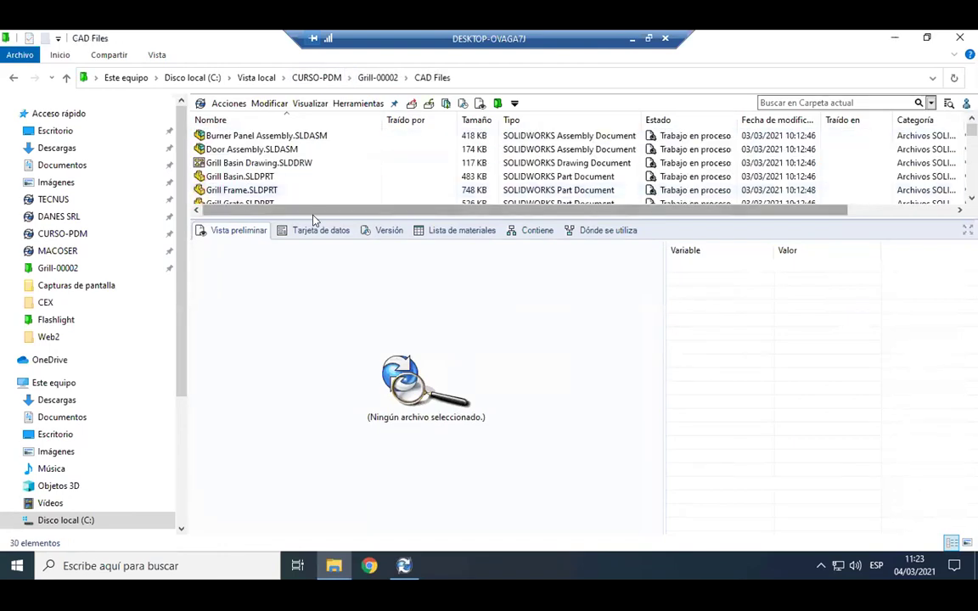
{"action": "left_click", "coordinate": [367, 227]}
{"action": "left_click_drag", "start_coordinate": [361, 219], "coordinate": [373, 307]}
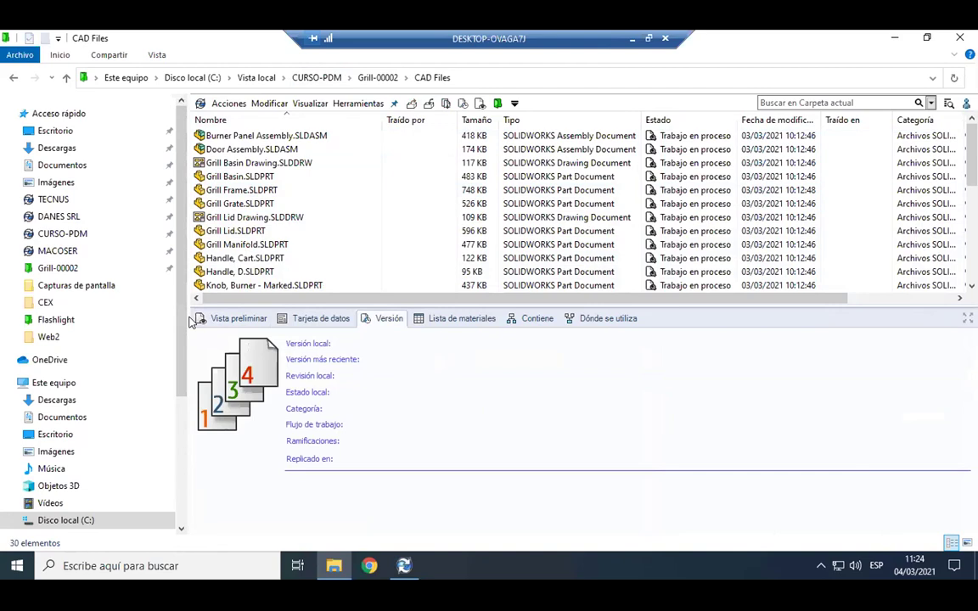
{"action": "left_click", "coordinate": [263, 140]}
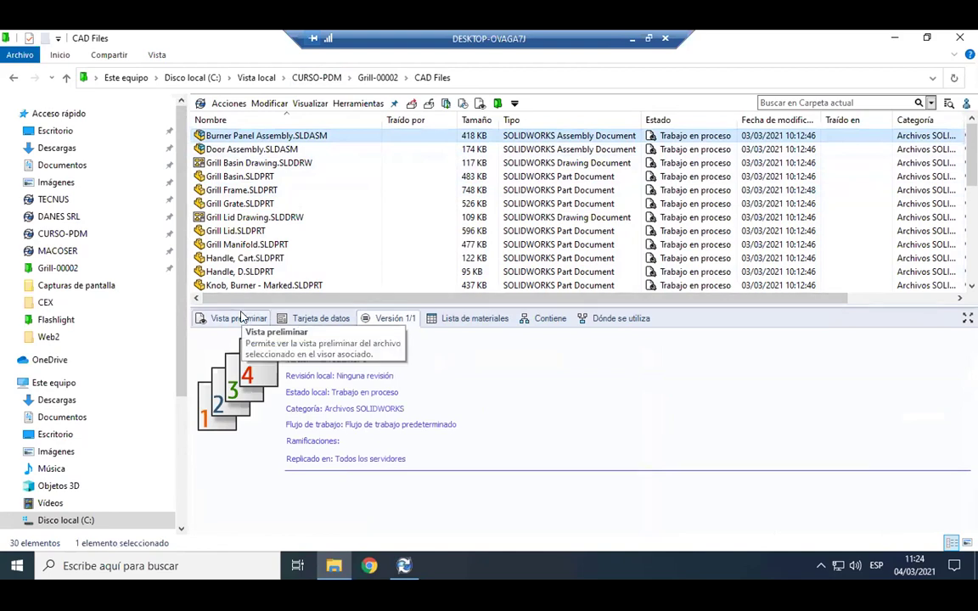
Show the Burner Panel Assembly in the Vista preliminar pane.
{"action": "left_click", "coordinate": [241, 318]}
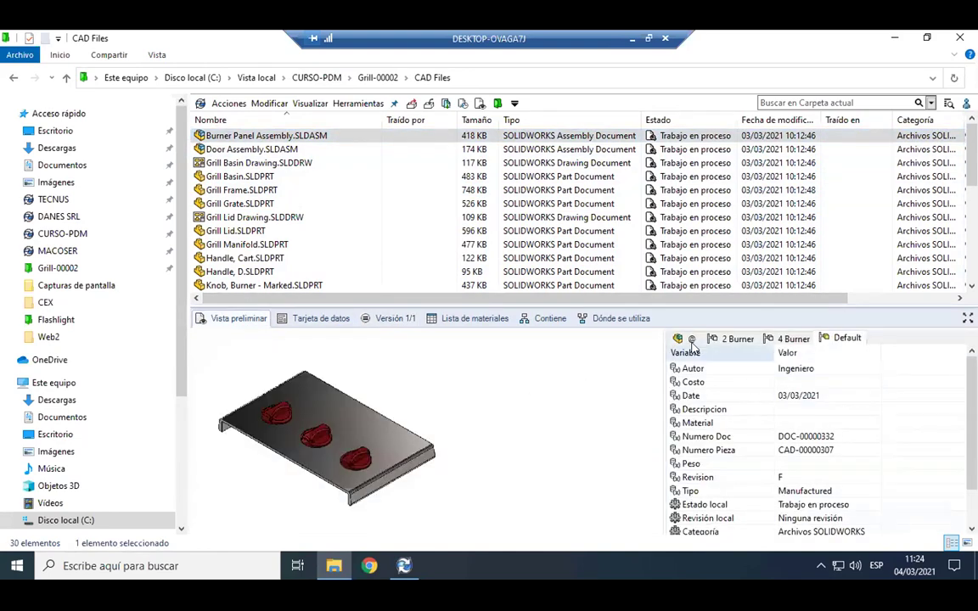
{"action": "scroll", "coordinate": [917, 365], "scroll_direction": "down", "scroll_amount": 1}
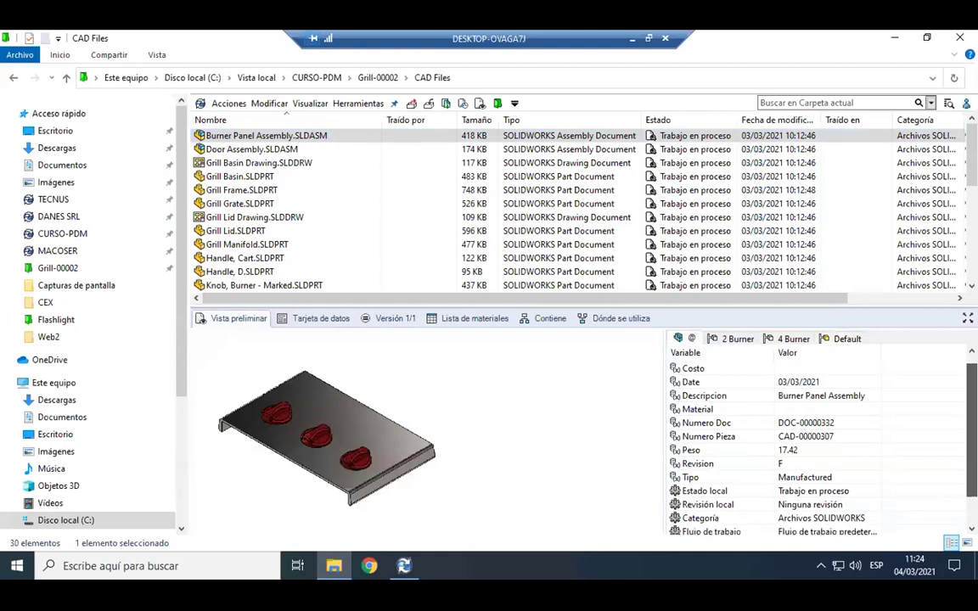
{"action": "scroll", "coordinate": [815, 442], "scroll_direction": "down", "scroll_amount": 1}
{"action": "scroll", "coordinate": [815, 441], "scroll_direction": "down", "scroll_amount": 1}
{"action": "scroll", "coordinate": [815, 442], "scroll_direction": "up", "scroll_amount": 3}
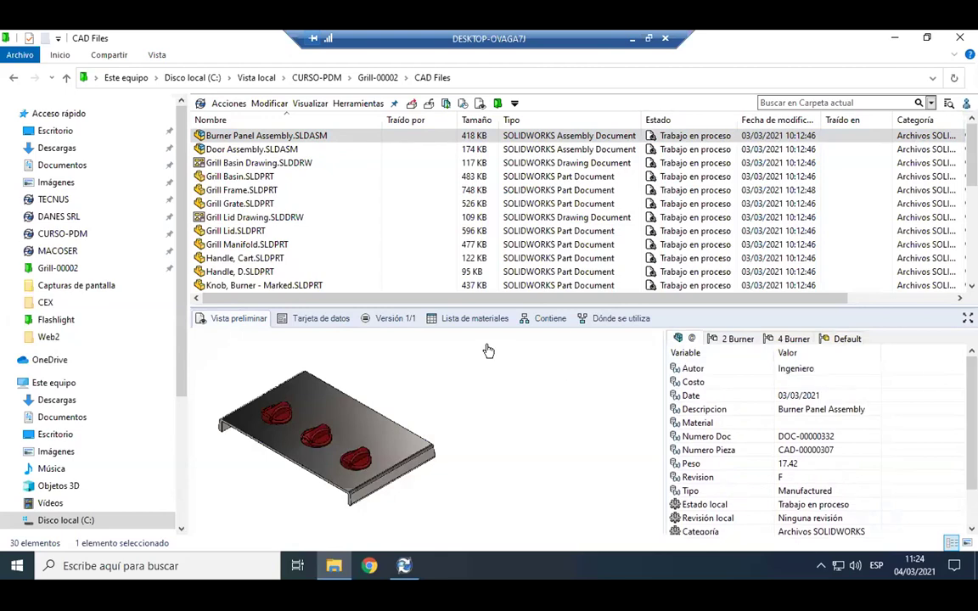
Load the interactive eDrawings view, orbit to near top-down, then show its data card (weight 17.42, revision F).
{"action": "left_click", "coordinate": [448, 425]}
{"action": "left_click_drag", "start_coordinate": [488, 438], "coordinate": [273, 438]}
{"action": "left_click_drag", "start_coordinate": [595, 459], "coordinate": [423, 474]}
{"action": "left_click_drag", "start_coordinate": [284, 430], "coordinate": [312, 435]}
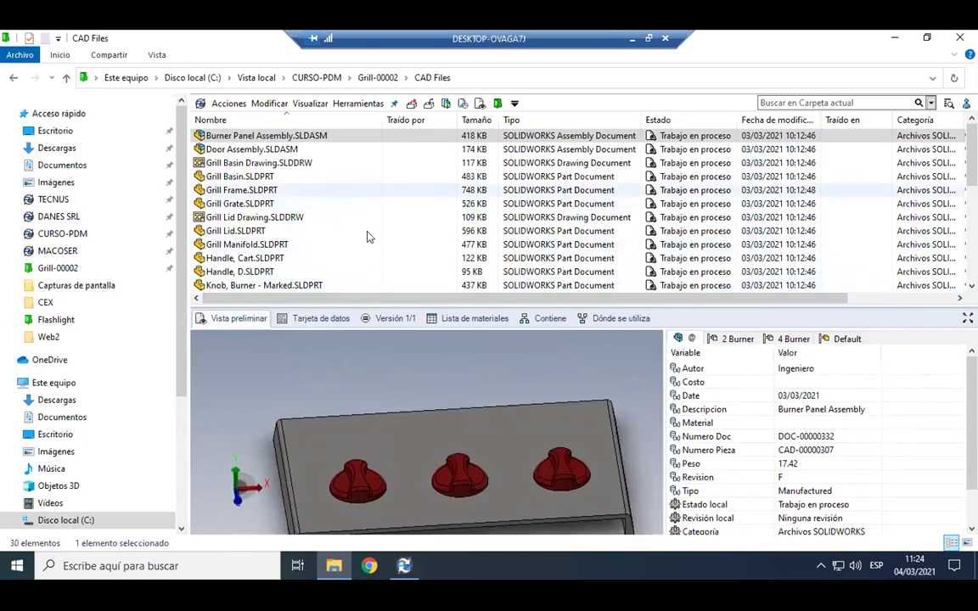
{"action": "scroll", "coordinate": [933, 392], "scroll_direction": "down", "scroll_amount": 1}
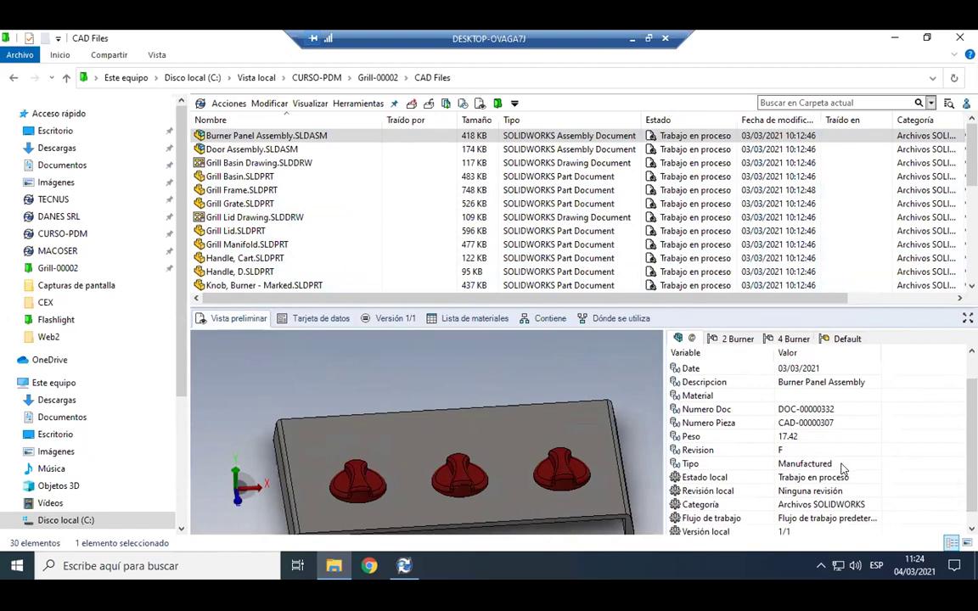
{"action": "scroll", "coordinate": [843, 467], "scroll_direction": "down", "scroll_amount": 1}
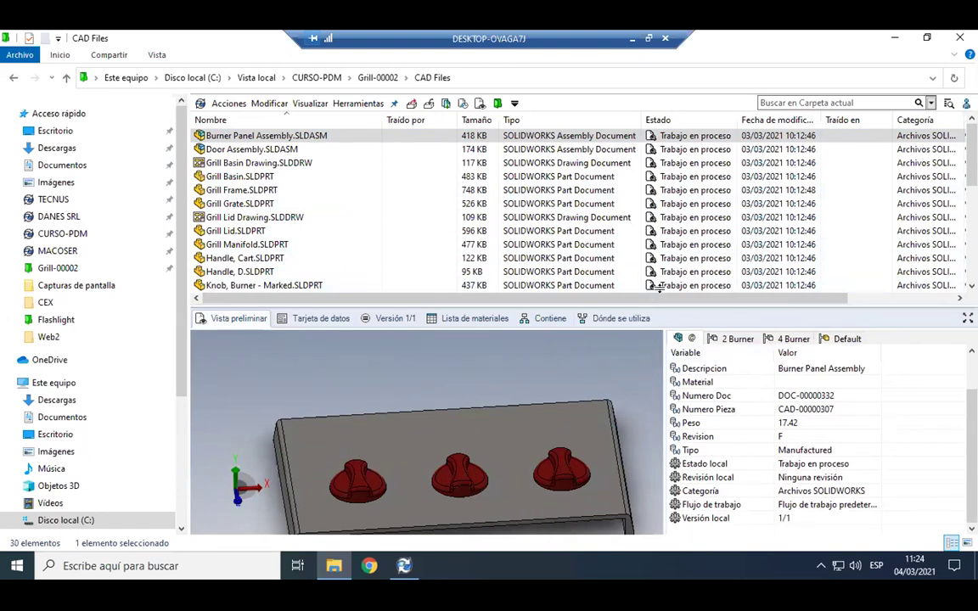
{"action": "left_click_drag", "start_coordinate": [669, 257], "coordinate": [646, 260]}
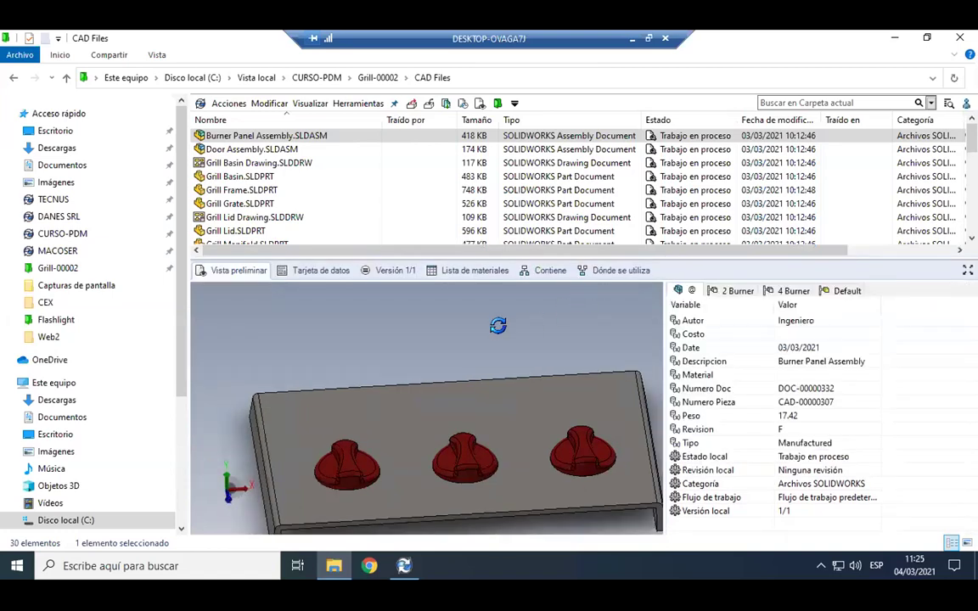
{"action": "left_click", "coordinate": [286, 270]}
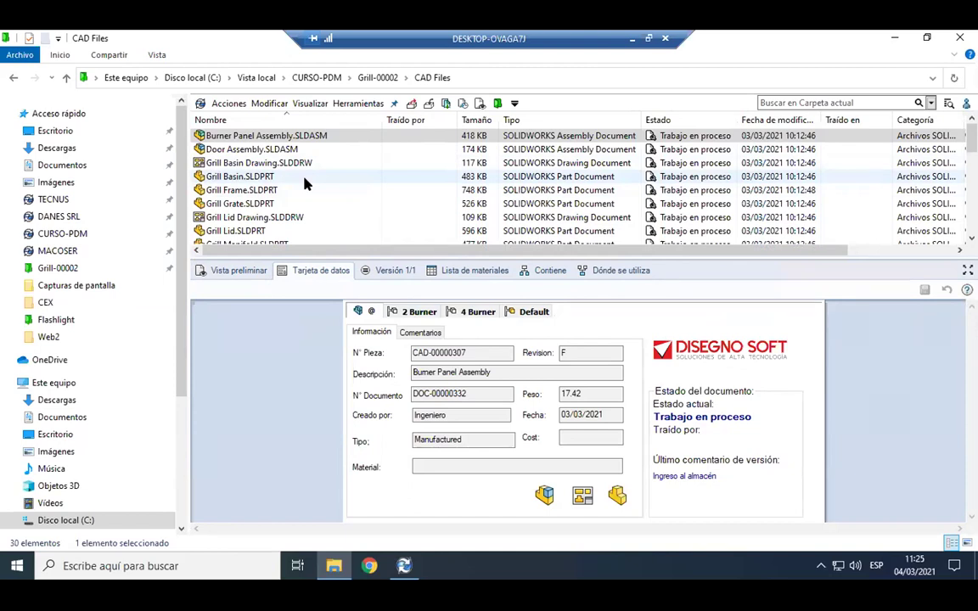
Compare the data card for the 2 Burner and @ configurations, then show the Versión 1/1 details.
{"action": "left_click", "coordinate": [414, 313]}
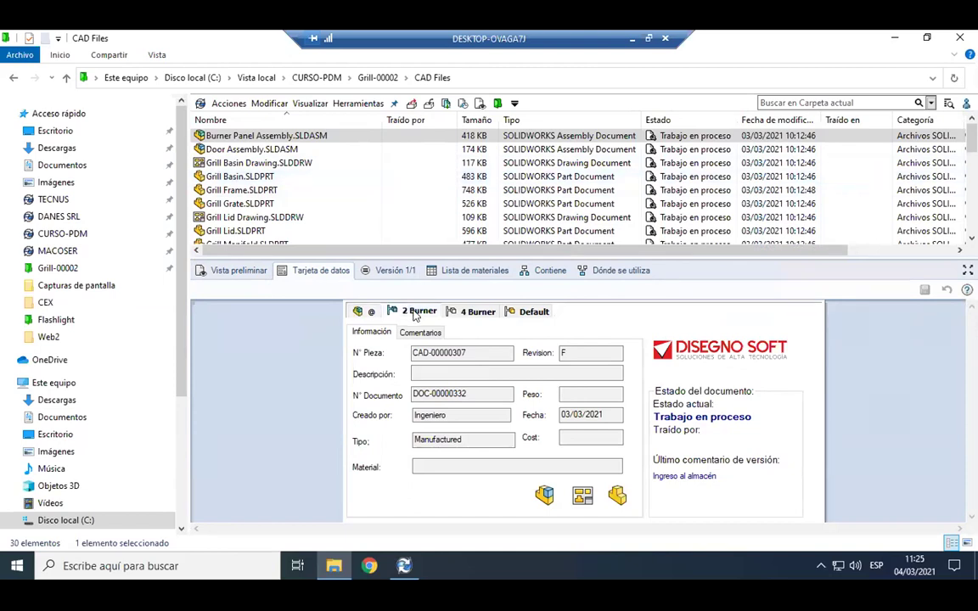
{"action": "left_click", "coordinate": [361, 311]}
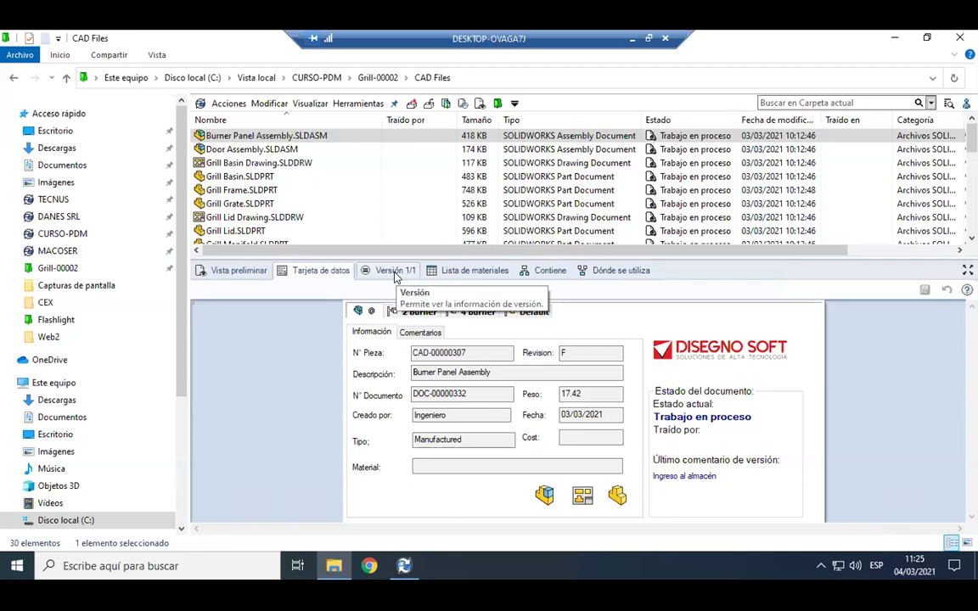
{"action": "left_click", "coordinate": [395, 271]}
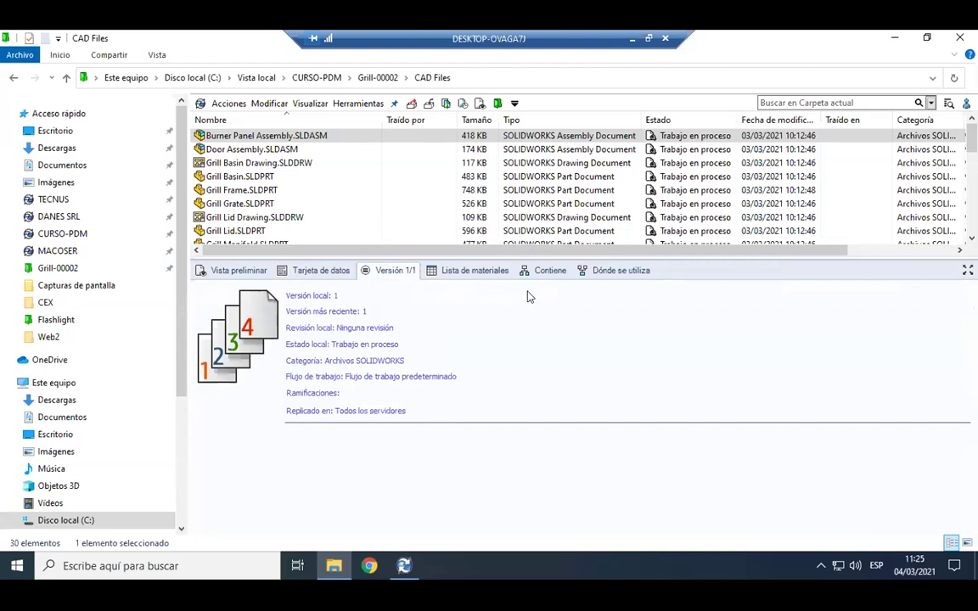
Show Bill of Materials1 for LP Gas Grill Assembly Drawing.SLDDRW, starting with Grill Frame, quantity 1.
{"action": "left_click", "coordinate": [475, 270]}
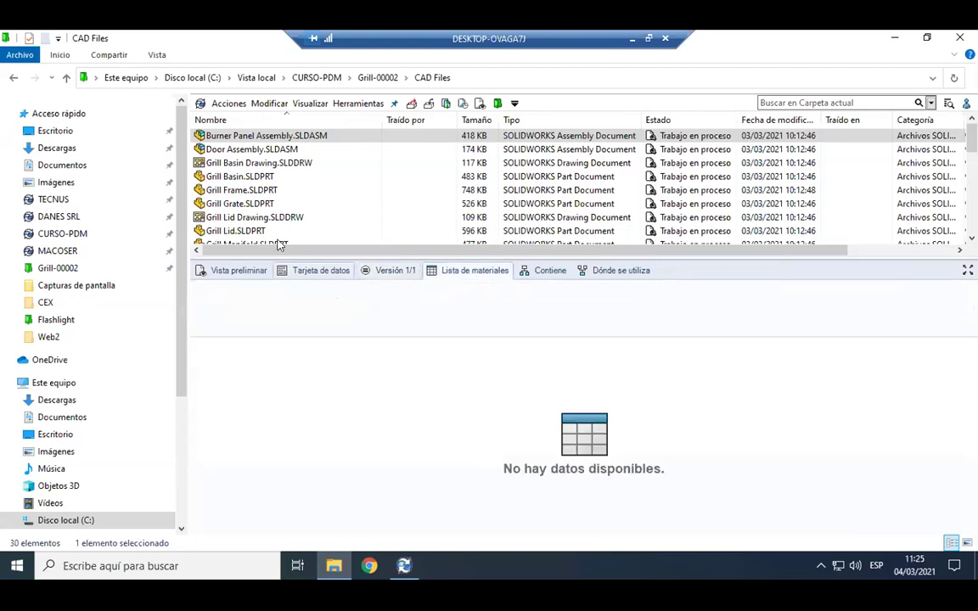
{"action": "left_click", "coordinate": [252, 149]}
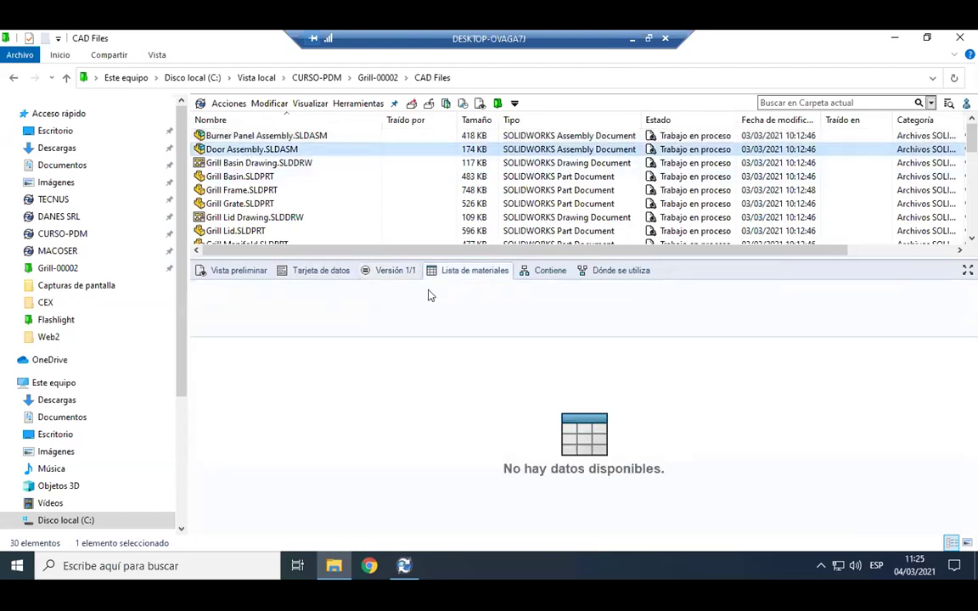
{"action": "scroll", "coordinate": [289, 200], "scroll_direction": "down", "scroll_amount": 2}
{"action": "scroll", "coordinate": [285, 204], "scroll_direction": "down", "scroll_amount": 2}
{"action": "left_click", "coordinate": [270, 177]}
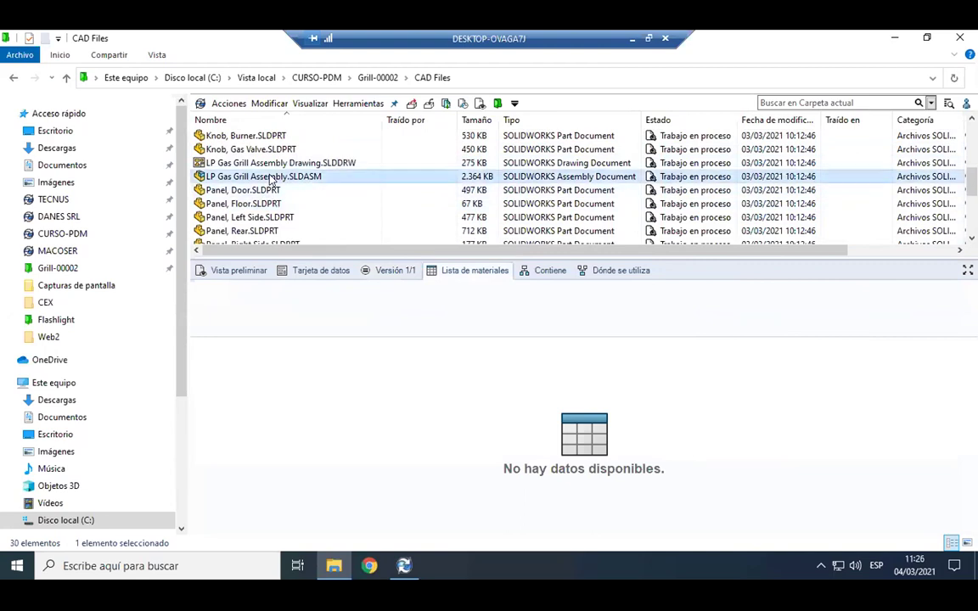
{"action": "left_click", "coordinate": [247, 162]}
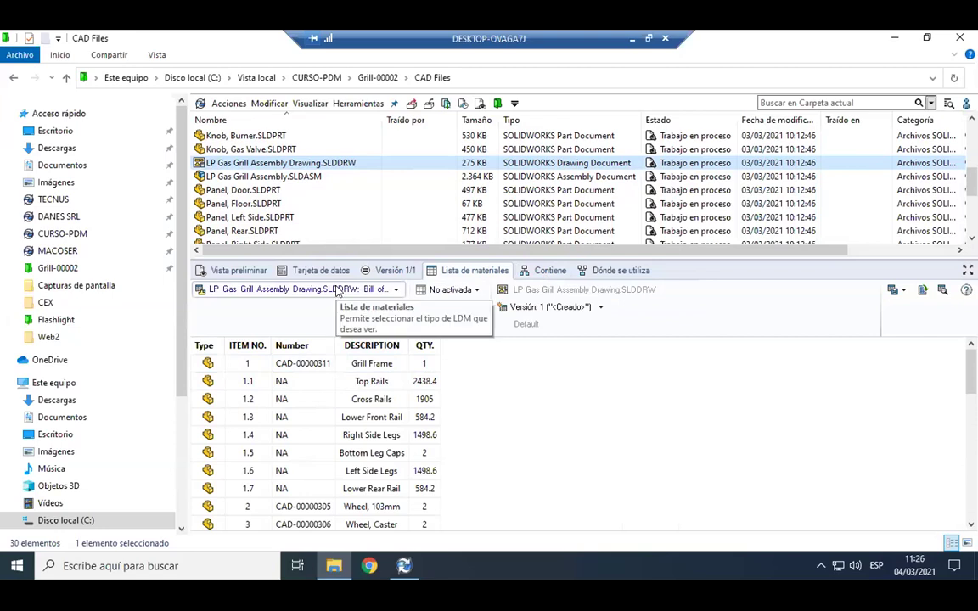
{"action": "left_click", "coordinate": [341, 290]}
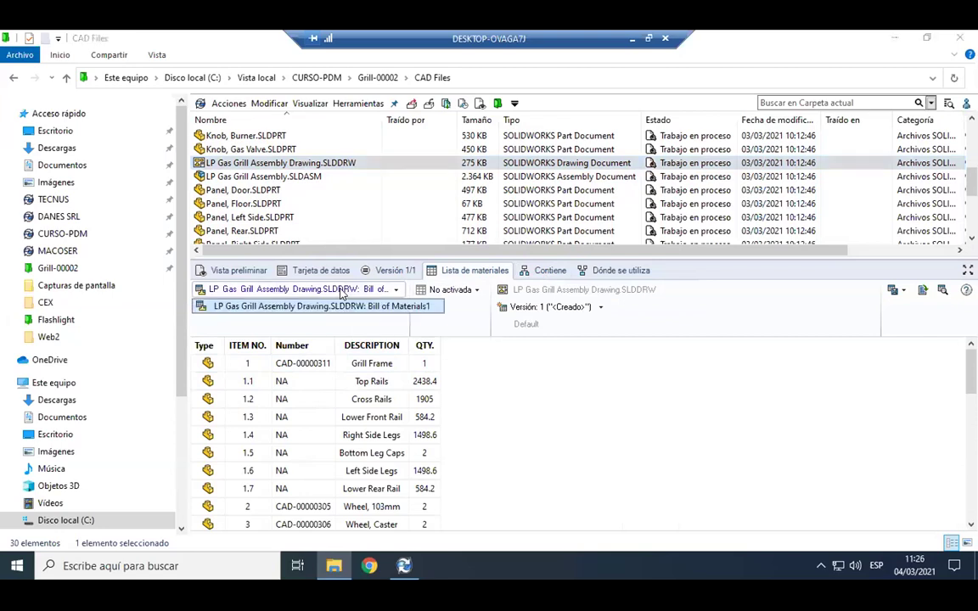
{"action": "left_click", "coordinate": [348, 306]}
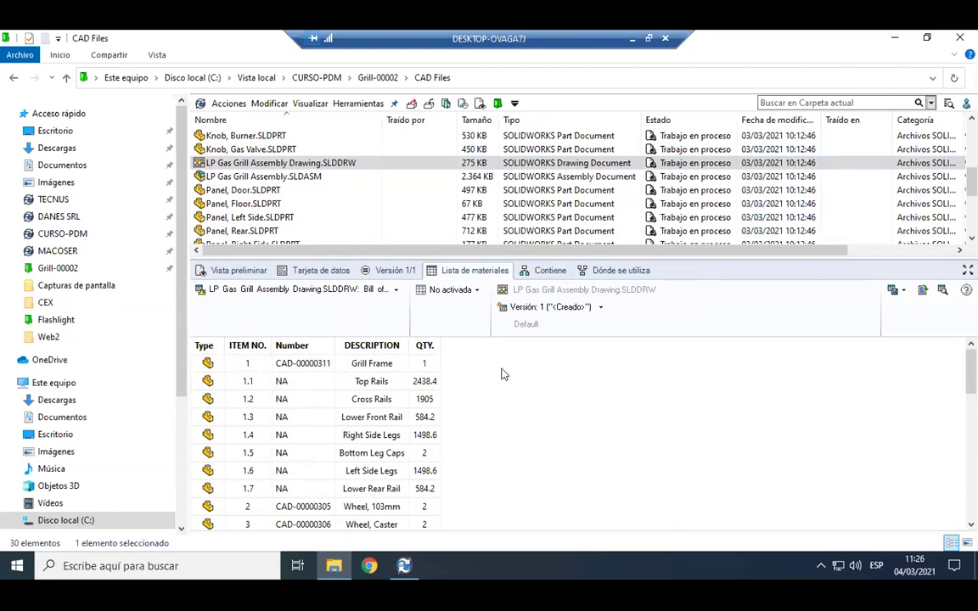
{"action": "scroll", "coordinate": [504, 375], "scroll_direction": "down", "scroll_amount": 9}
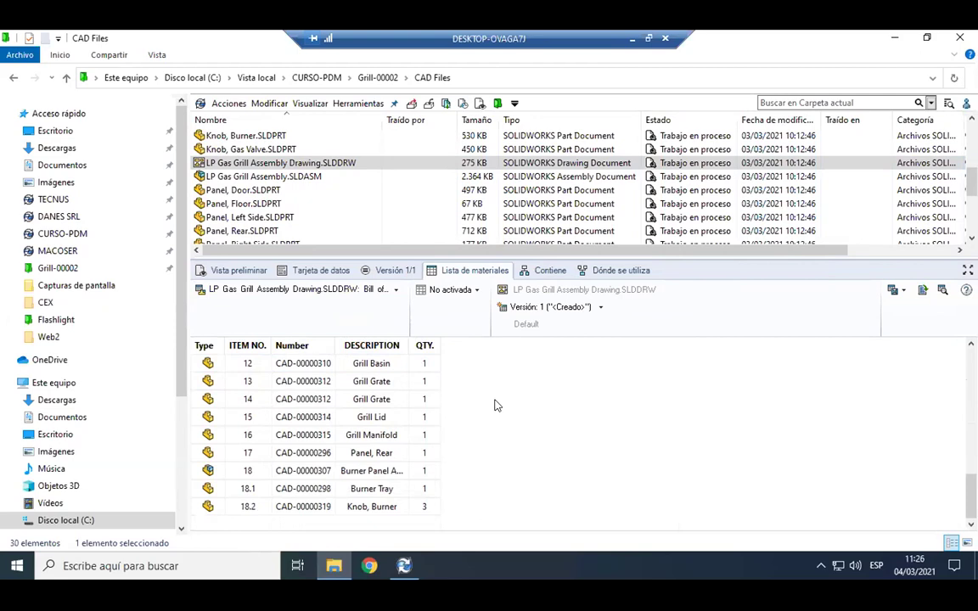
{"action": "scroll", "coordinate": [493, 406], "scroll_direction": "up", "scroll_amount": 6}
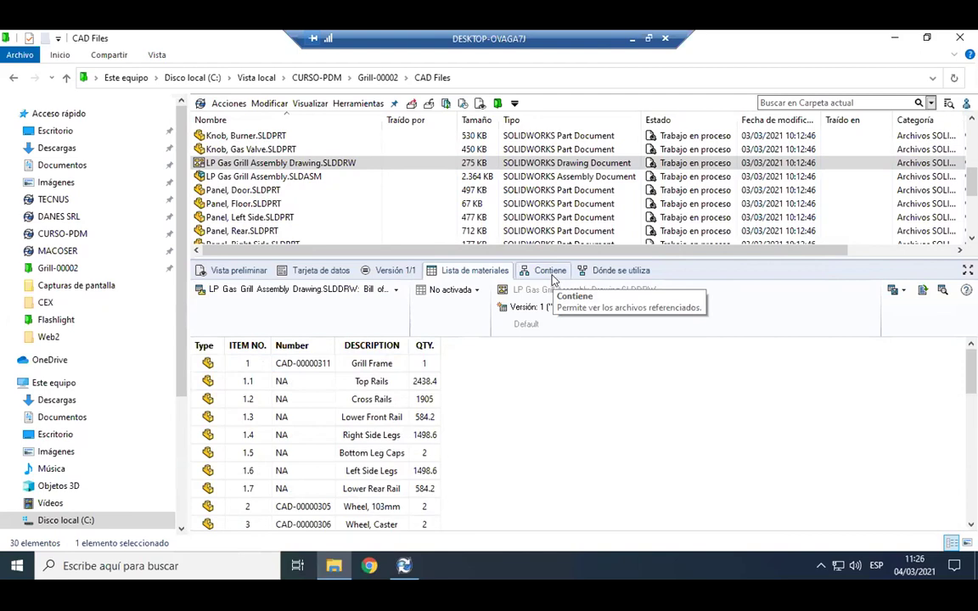
List every file contained in LP Gas Grill Assembly, highlighting the Knob, Burner part.
{"action": "left_click", "coordinate": [551, 272]}
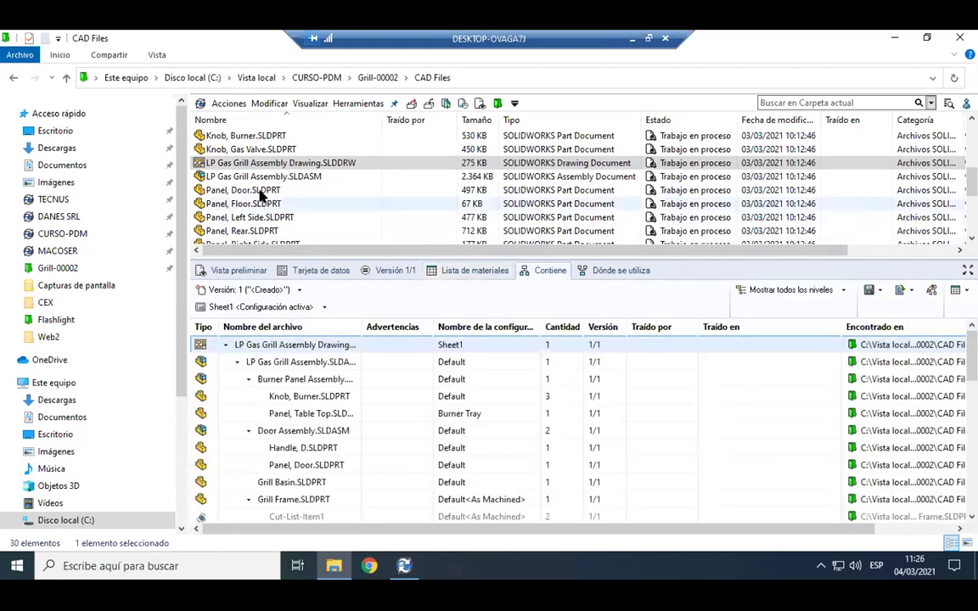
{"action": "left_click", "coordinate": [258, 175]}
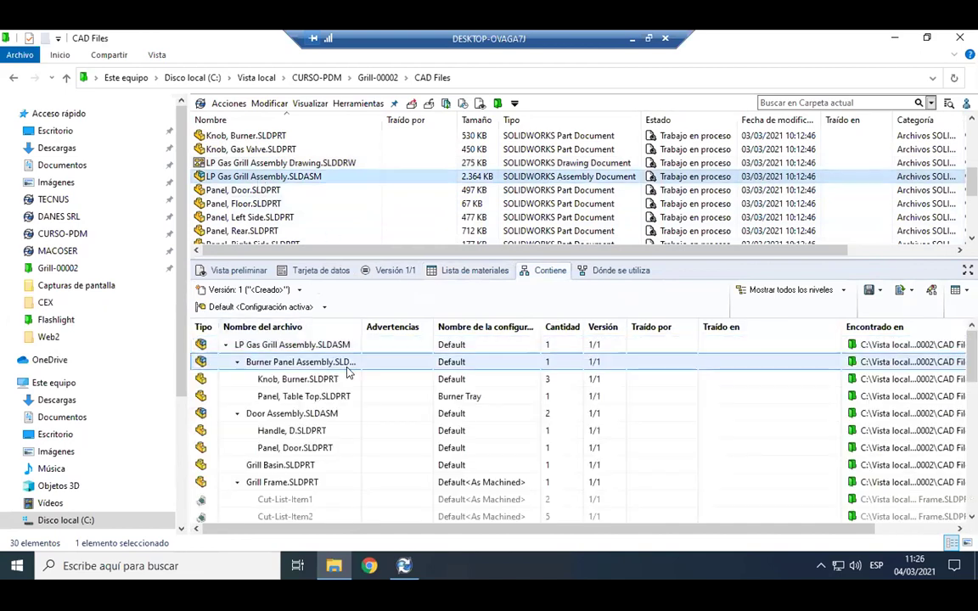
{"action": "left_click", "coordinate": [624, 382]}
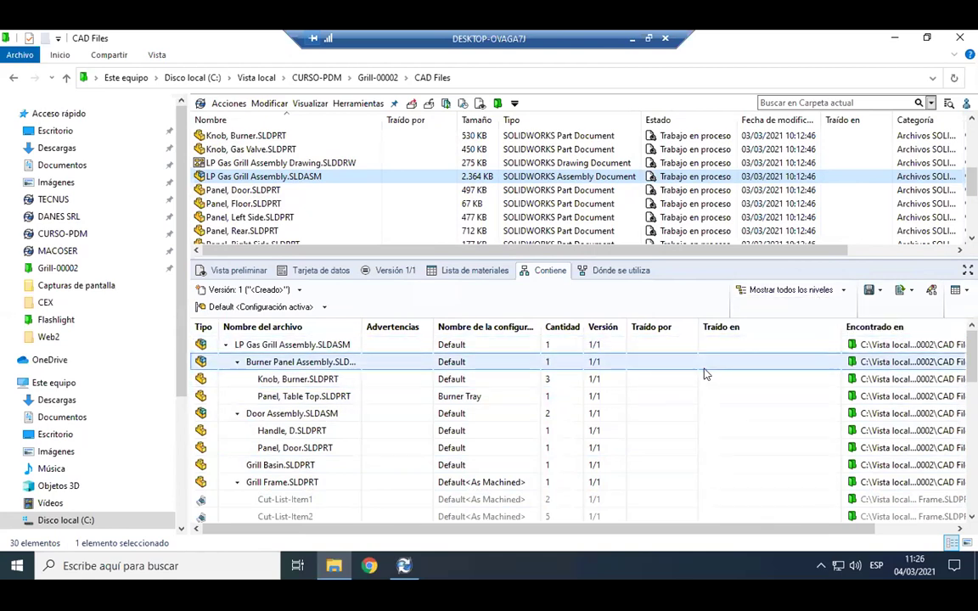
{"action": "scroll", "coordinate": [700, 366], "scroll_direction": "down", "scroll_amount": 4}
{"action": "scroll", "coordinate": [704, 372], "scroll_direction": "down", "scroll_amount": 3}
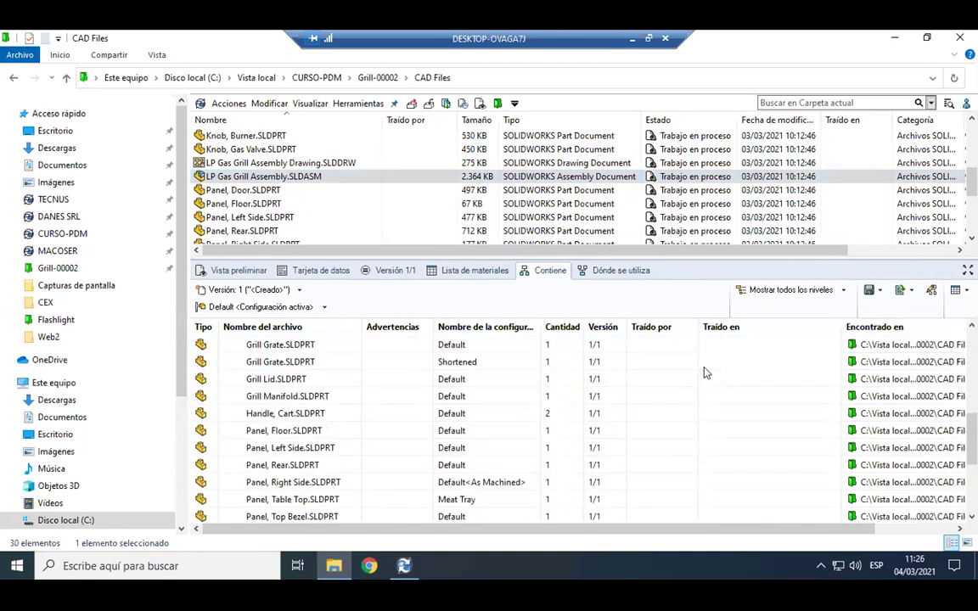
{"action": "scroll", "coordinate": [704, 372], "scroll_direction": "down", "scroll_amount": 2}
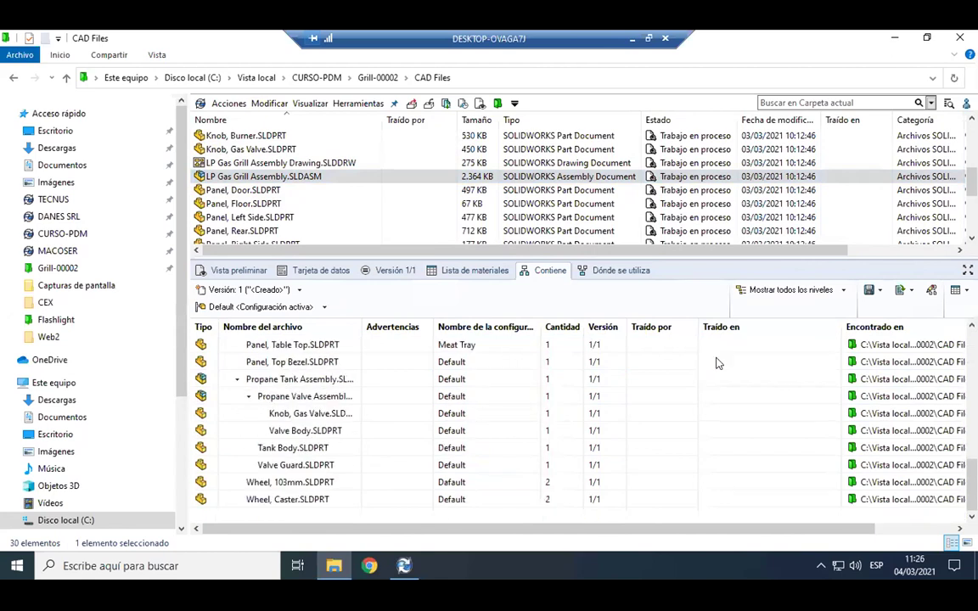
Limit the Contiene list to 'Sólo nivel superior', showing Door Assembly quantity 2.
{"action": "left_click", "coordinate": [775, 290]}
{"action": "left_click", "coordinate": [776, 306]}
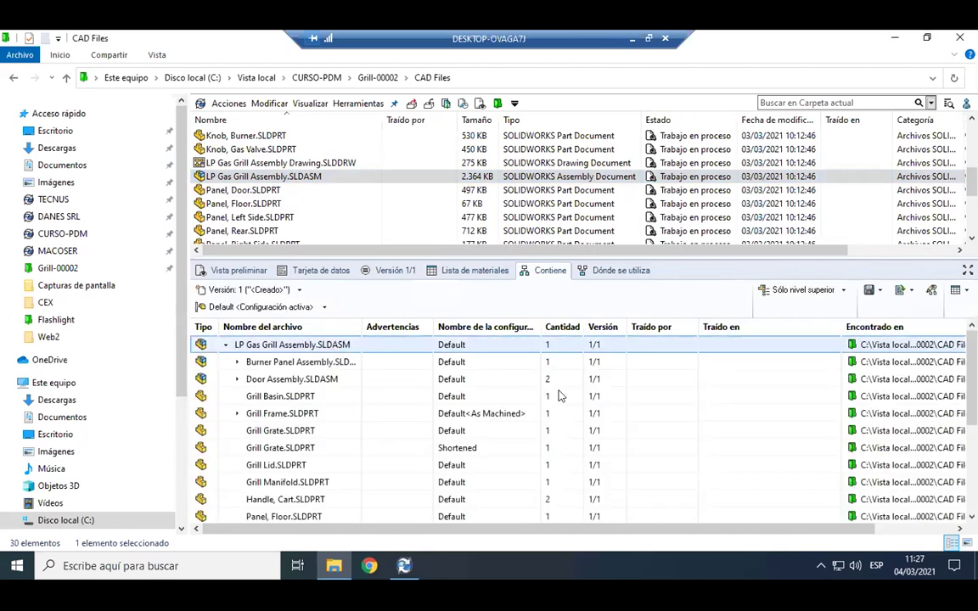
{"action": "scroll", "coordinate": [553, 387], "scroll_direction": "down", "scroll_amount": 3}
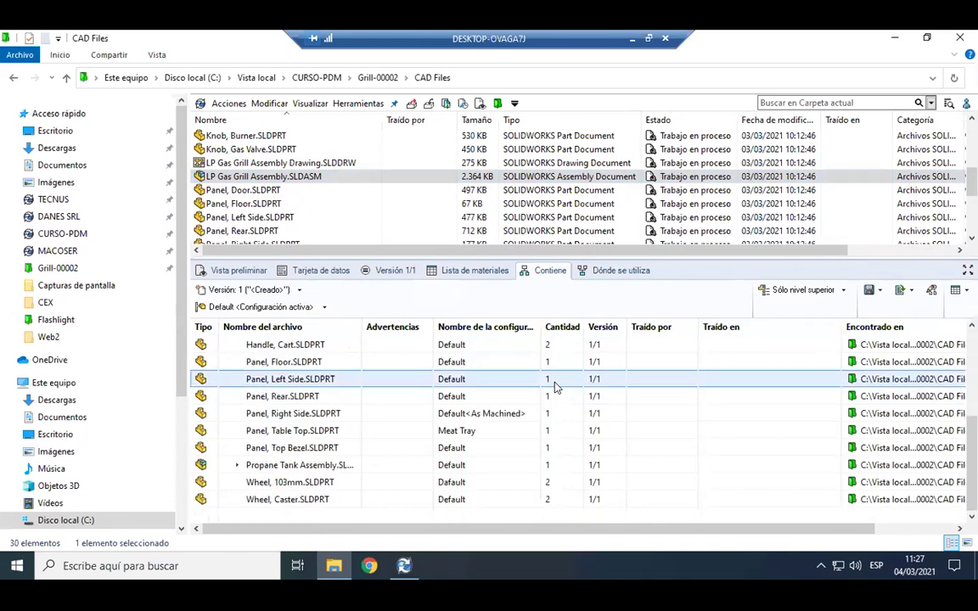
{"action": "scroll", "coordinate": [556, 387], "scroll_direction": "up", "scroll_amount": 3}
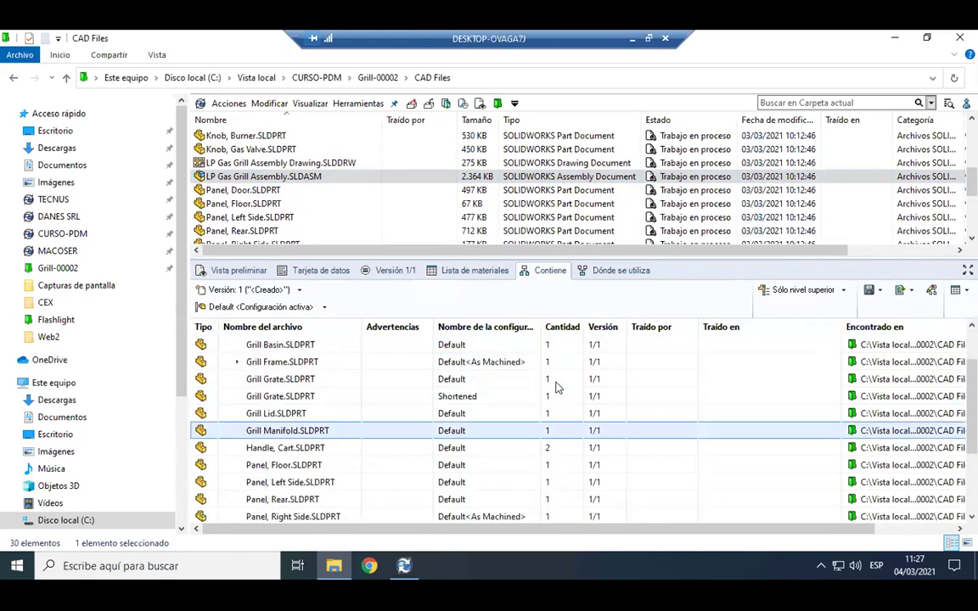
{"action": "left_click", "coordinate": [618, 271]}
Show all-level where-used results for Panel, Left Side, Panel, Rear and Panel, Table Top.
{"action": "left_click", "coordinate": [255, 217]}
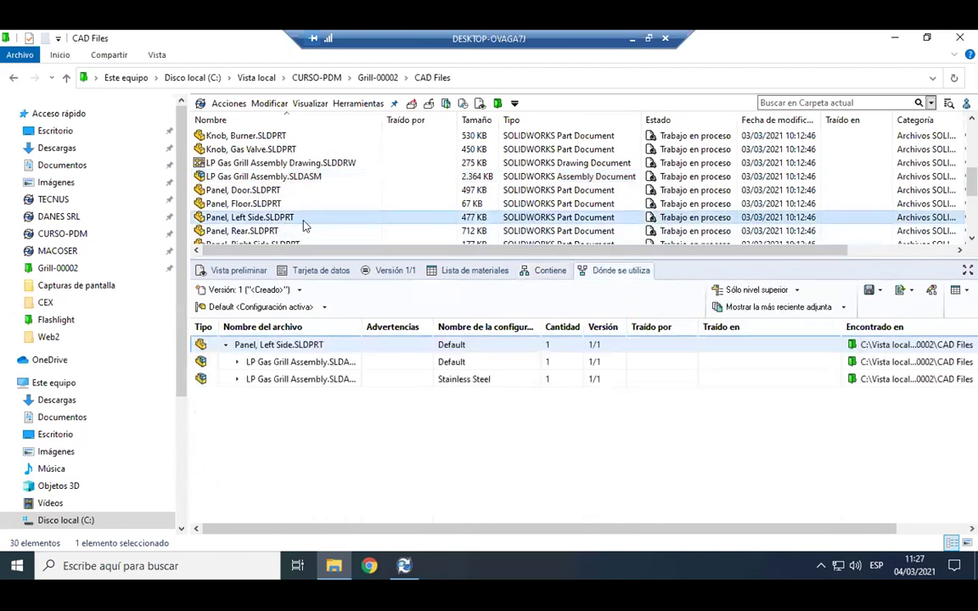
{"action": "left_click", "coordinate": [414, 379]}
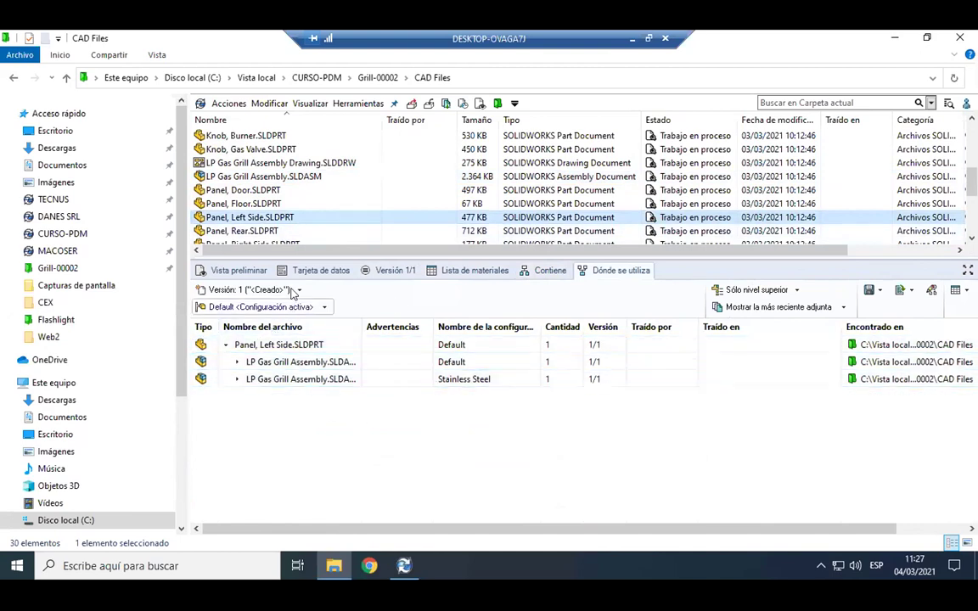
{"action": "left_click", "coordinate": [756, 290]}
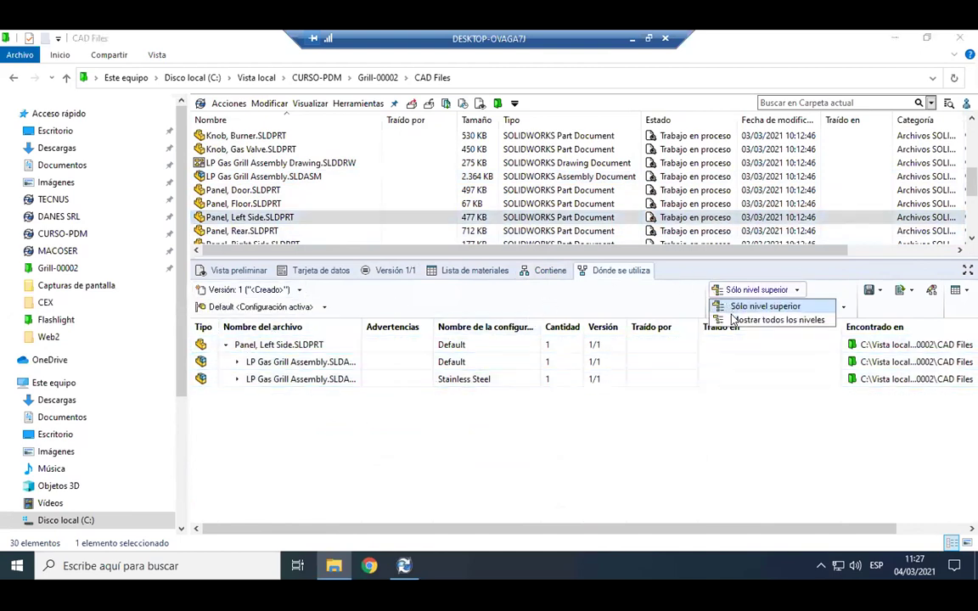
{"action": "left_click", "coordinate": [749, 319]}
{"action": "left_click", "coordinate": [259, 231]}
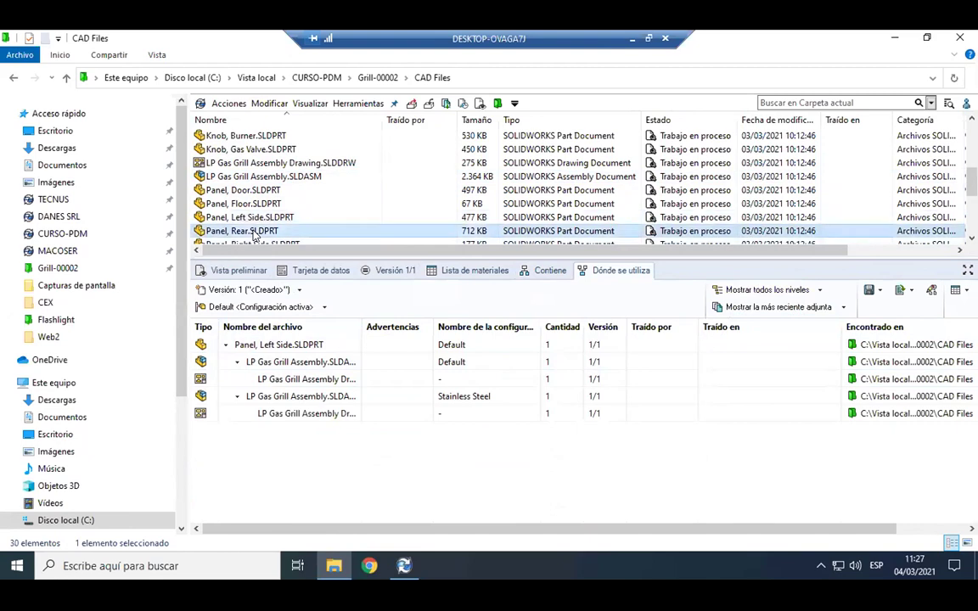
{"action": "scroll", "coordinate": [253, 200], "scroll_direction": "down", "scroll_amount": 1}
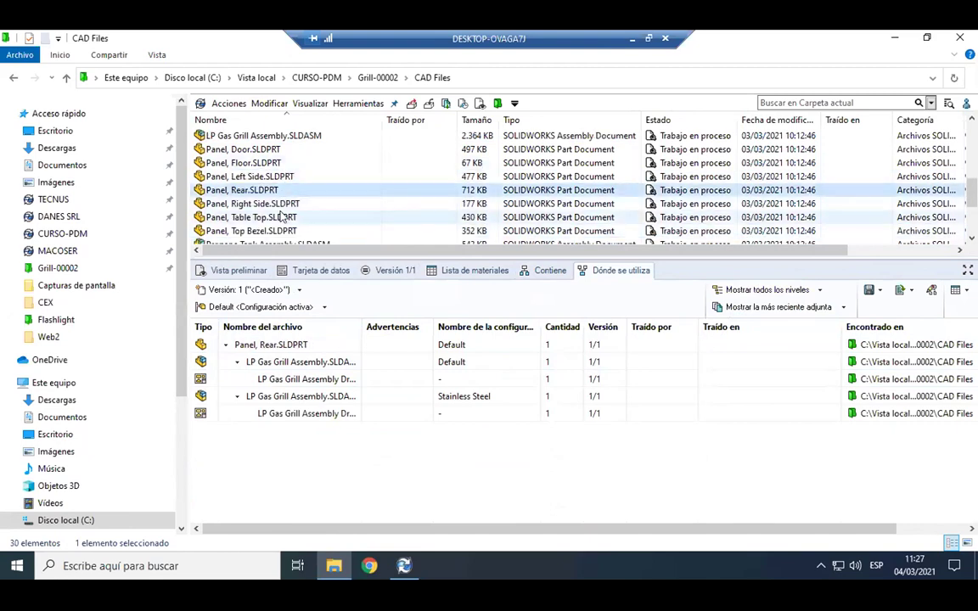
{"action": "left_click", "coordinate": [283, 217]}
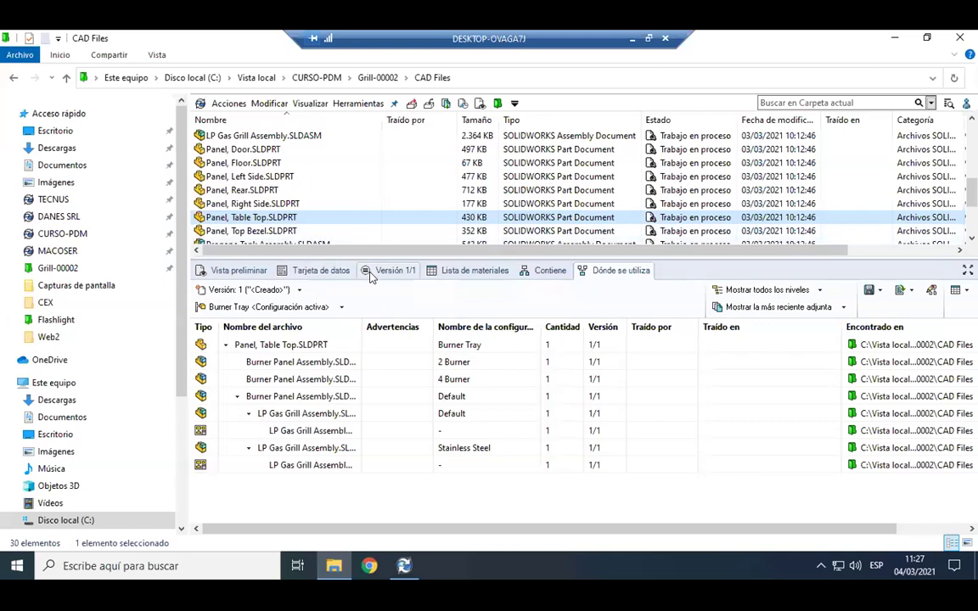
Show Panel, Table Top's data card and bring up the PDM Administration workflow diagram.
{"action": "left_click", "coordinate": [321, 271]}
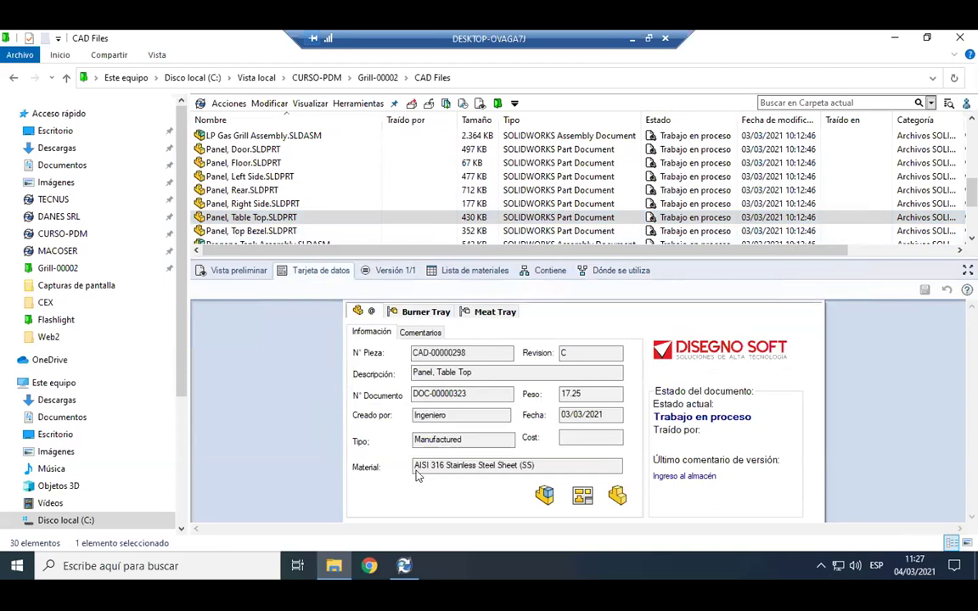
{"action": "mouse_move", "coordinate": [403, 565]}
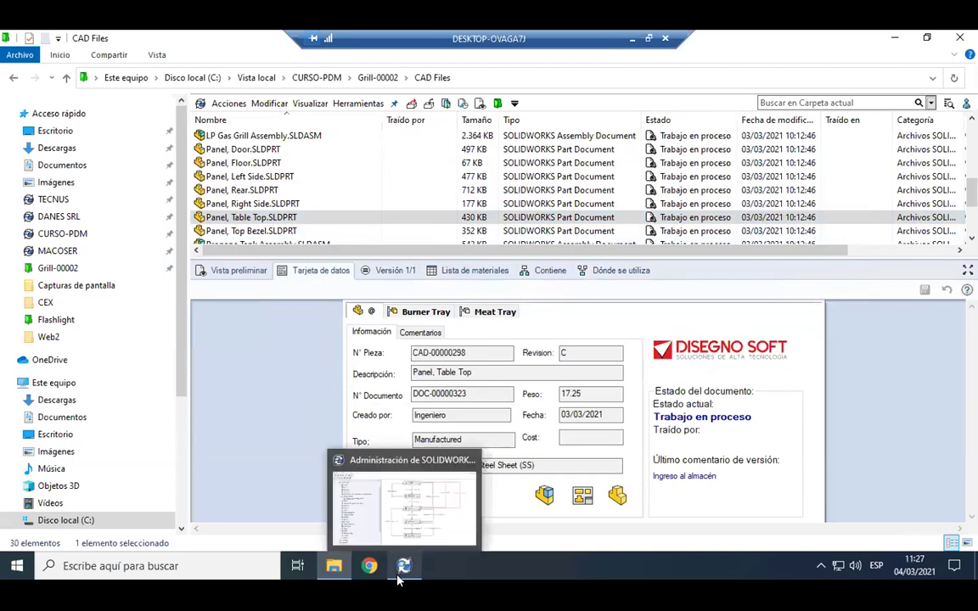
{"action": "left_click", "coordinate": [401, 503]}
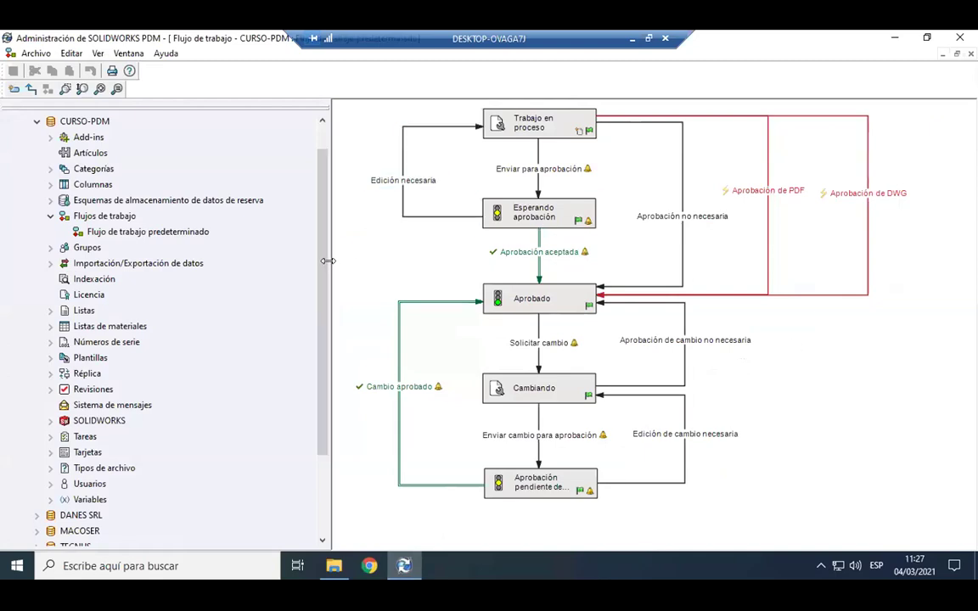
{"action": "left_click_drag", "start_coordinate": [331, 265], "coordinate": [272, 269]}
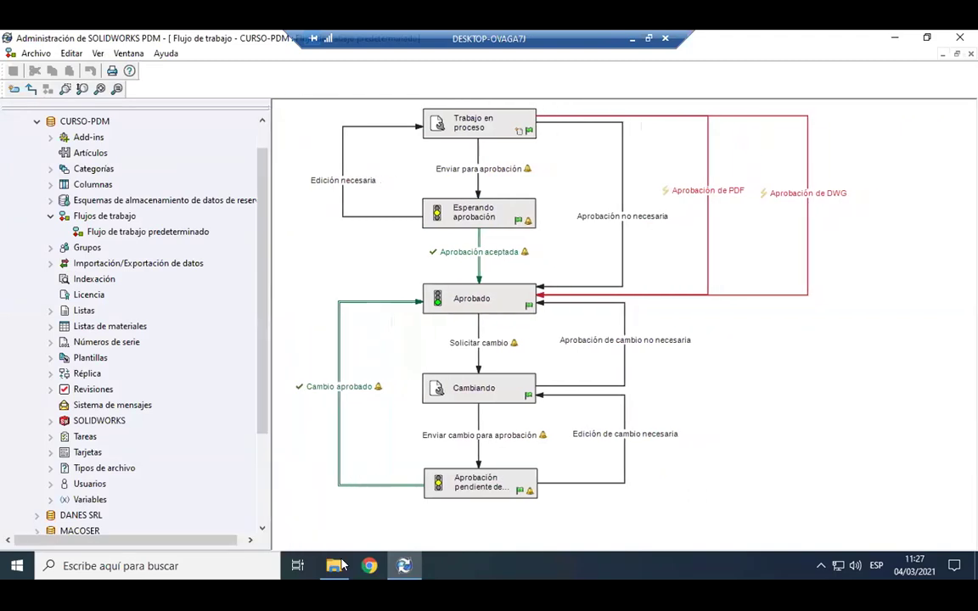
Back in CAD Files, show LP Gas Grill Assembly's data card: CAD-00000322, revision D, Trabajo en proceso.
{"action": "left_click", "coordinate": [334, 566]}
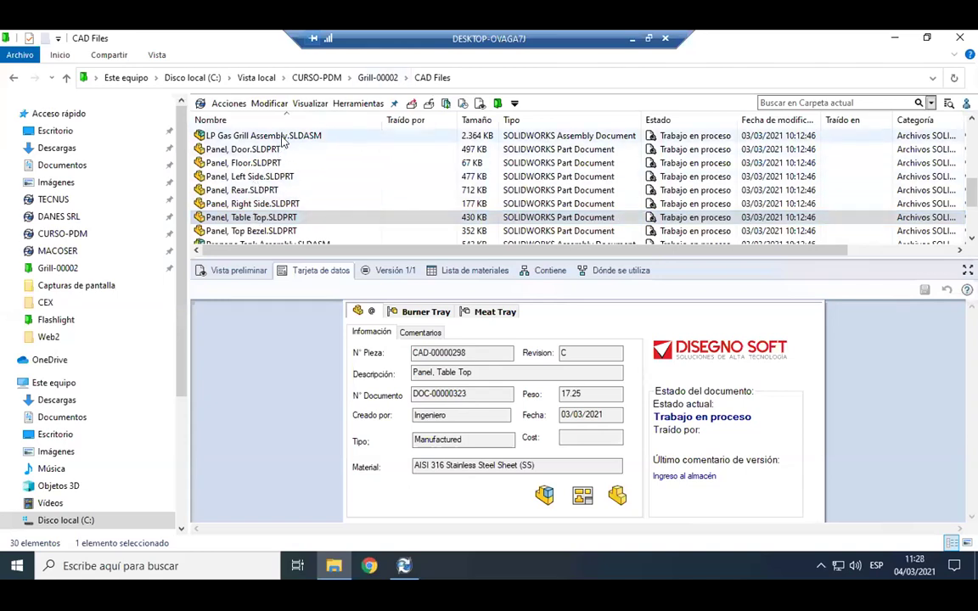
{"action": "left_click", "coordinate": [285, 137]}
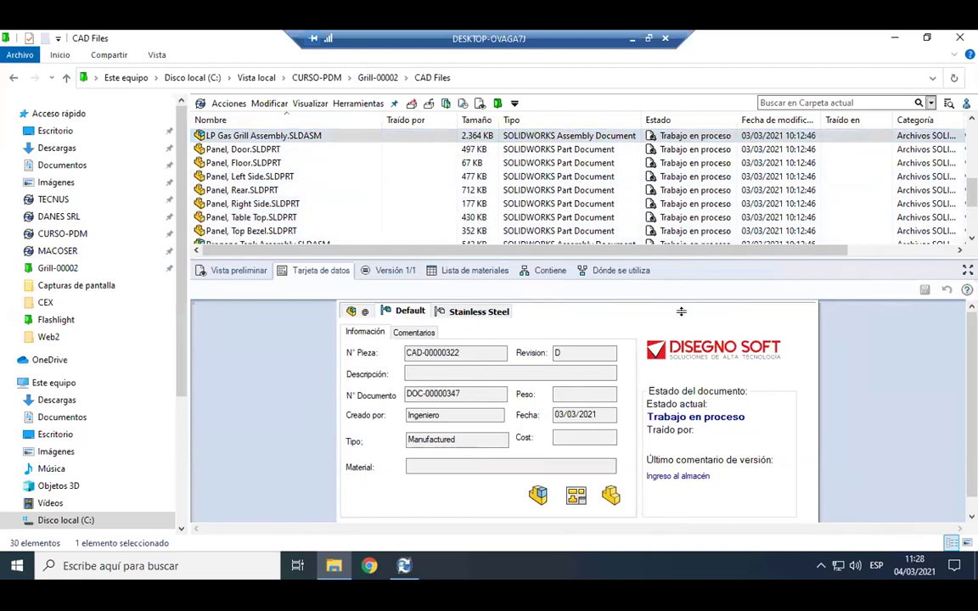
{"action": "left_click_drag", "start_coordinate": [677, 257], "coordinate": [677, 312]}
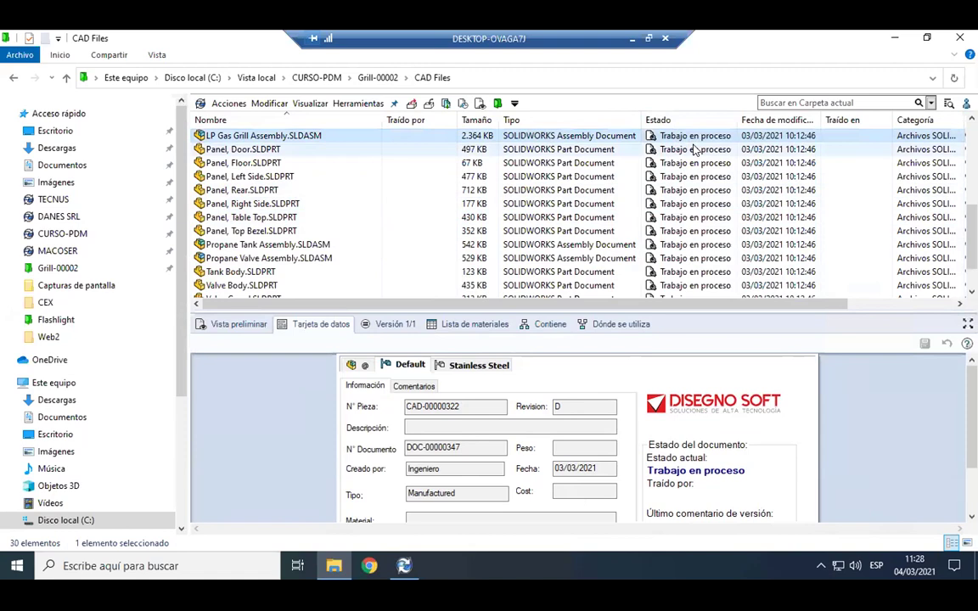
{"action": "scroll", "coordinate": [694, 146], "scroll_direction": "up", "scroll_amount": 4}
{"action": "scroll", "coordinate": [694, 153], "scroll_direction": "up", "scroll_amount": 1}
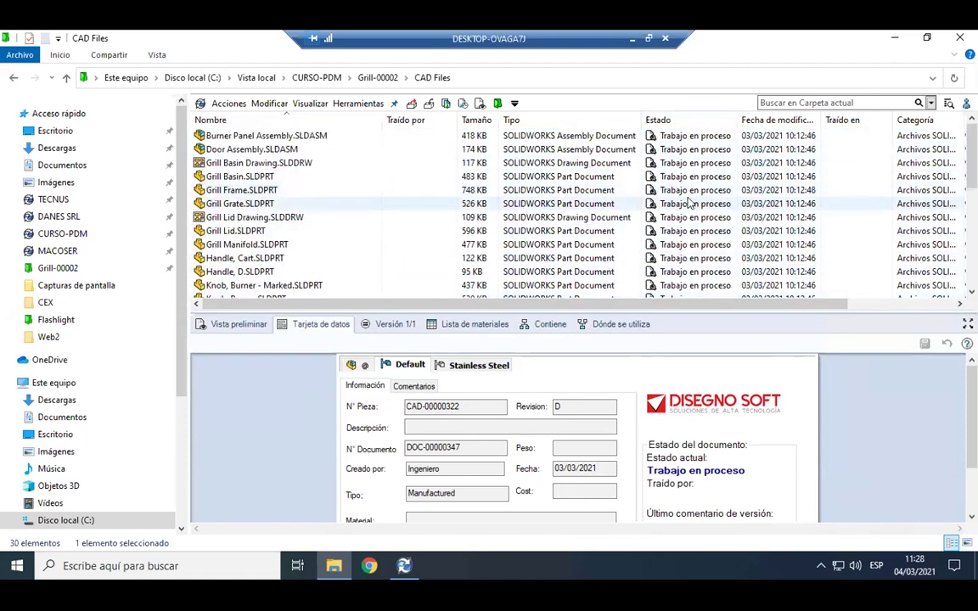
{"action": "scroll", "coordinate": [684, 203], "scroll_direction": "down", "scroll_amount": 3}
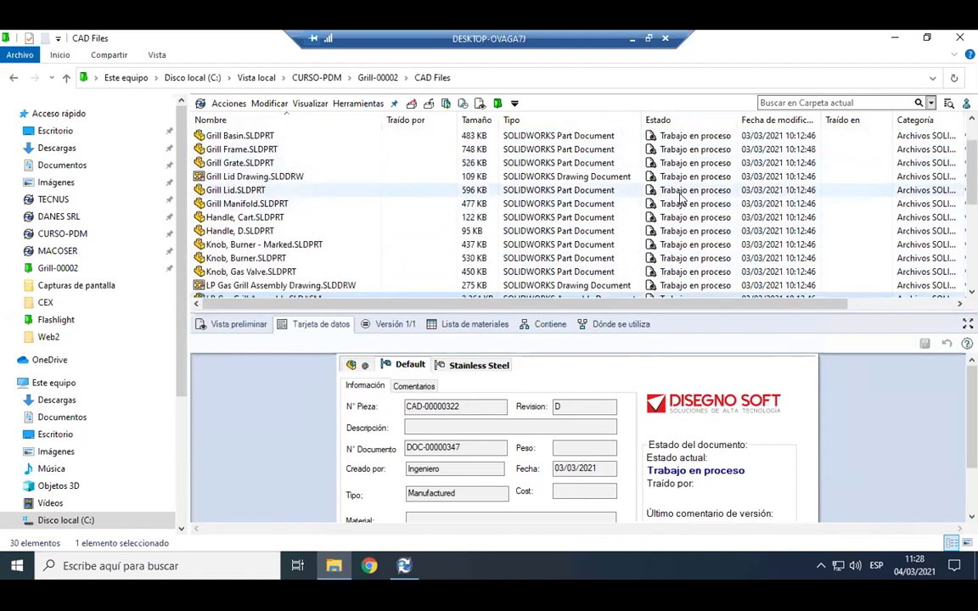
{"action": "left_click", "coordinate": [404, 567]}
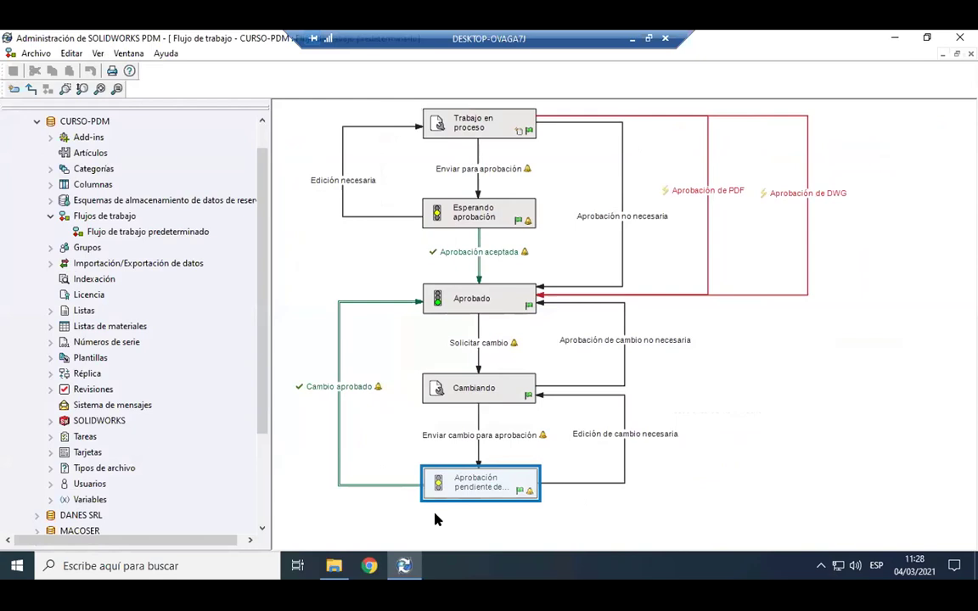
{"action": "mouse_move", "coordinate": [327, 574]}
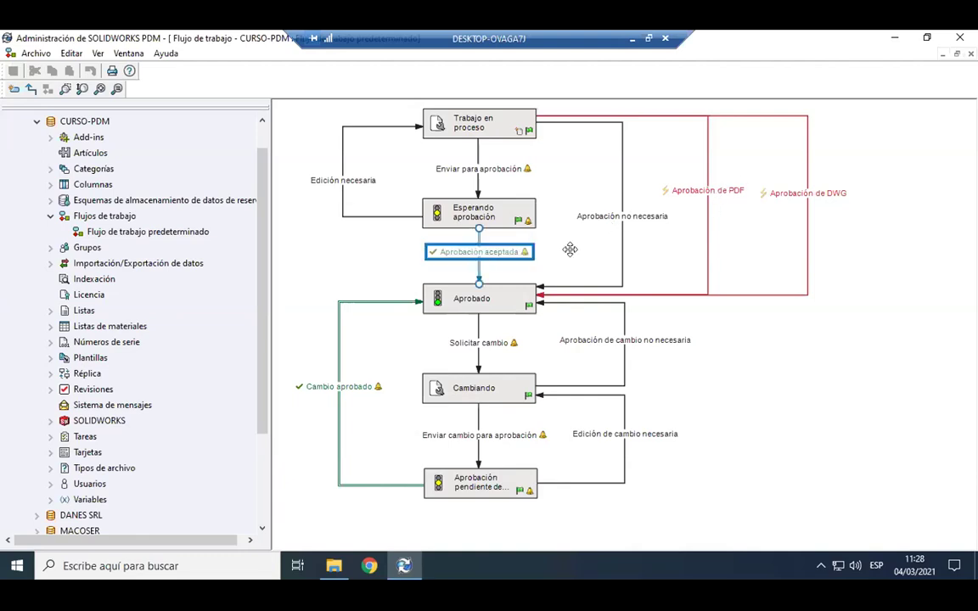
{"action": "left_click", "coordinate": [711, 191]}
{"action": "left_click", "coordinate": [735, 279]}
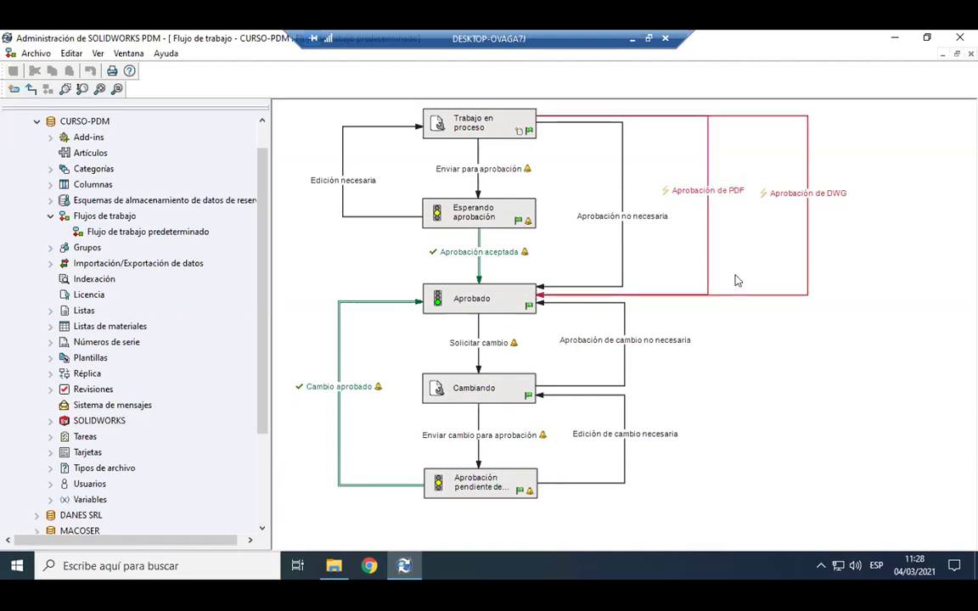
{"action": "left_click", "coordinate": [670, 333]}
{"action": "left_click", "coordinate": [621, 360]}
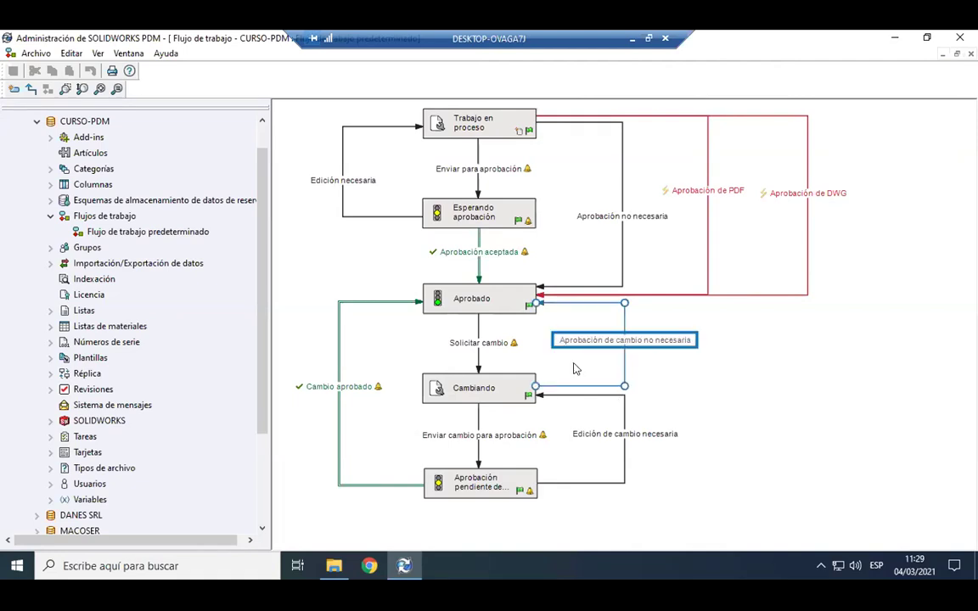
{"action": "left_click", "coordinate": [481, 253]}
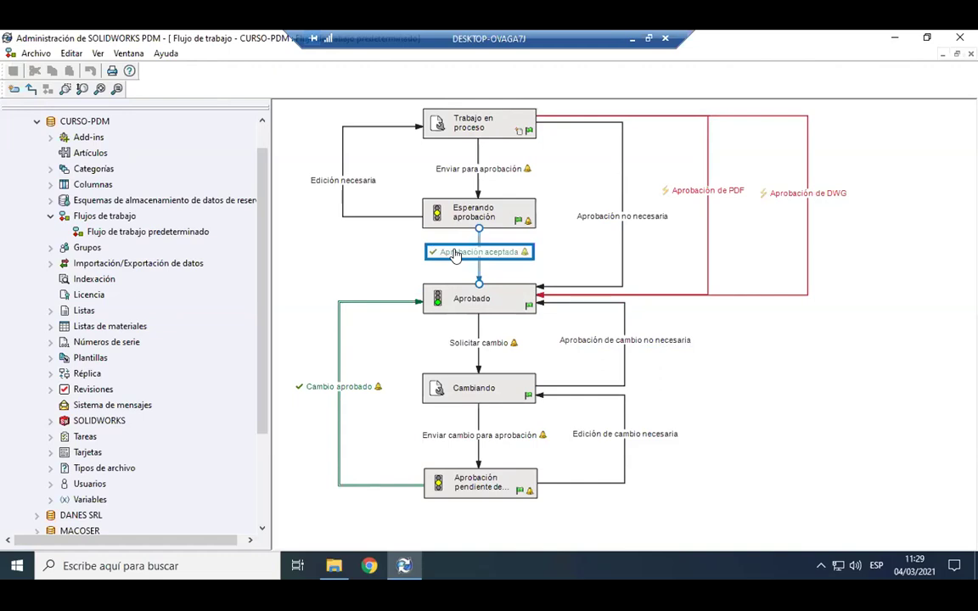
{"action": "left_click", "coordinate": [502, 128]}
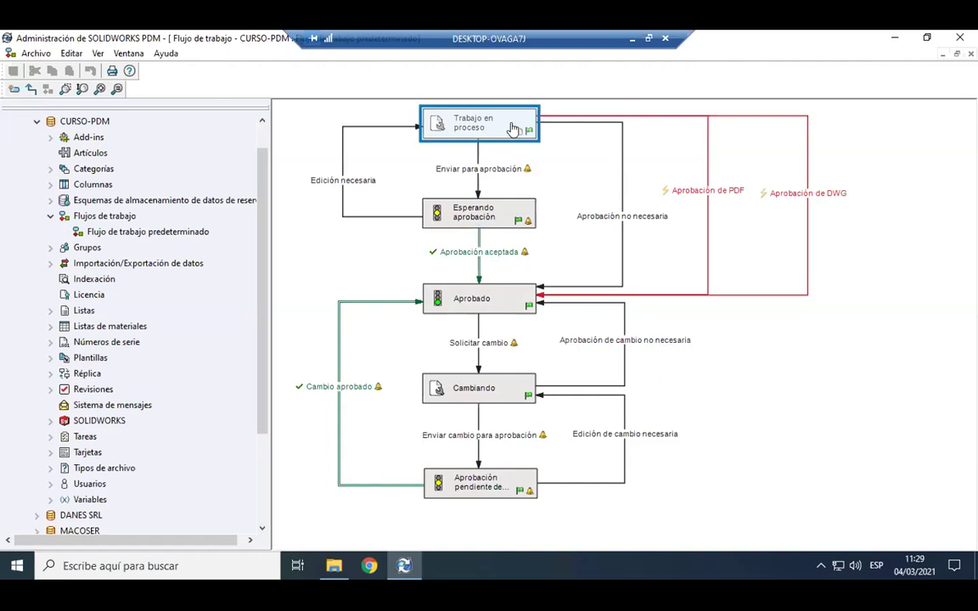
{"action": "left_click", "coordinate": [512, 222]}
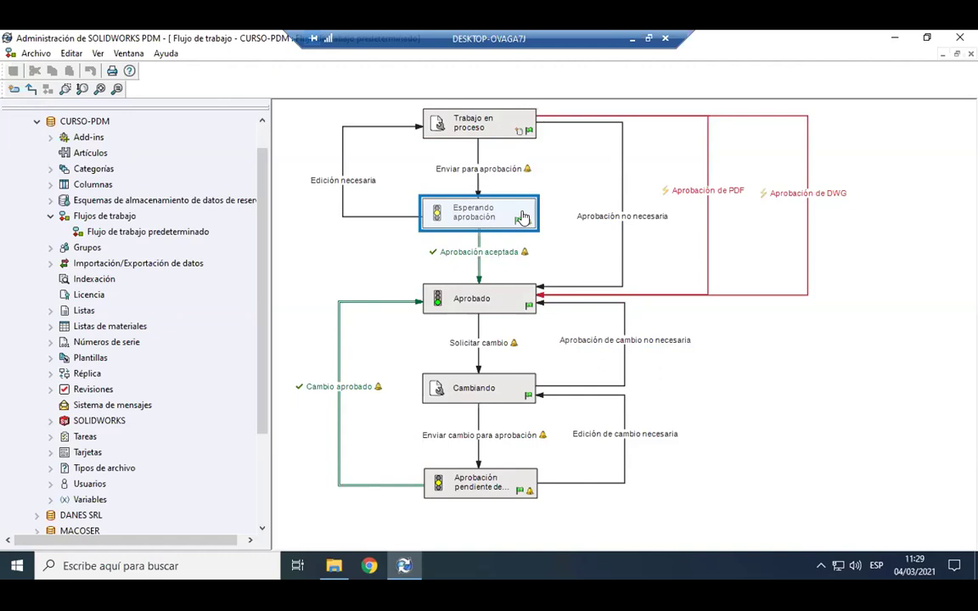
{"action": "left_click", "coordinate": [503, 311]}
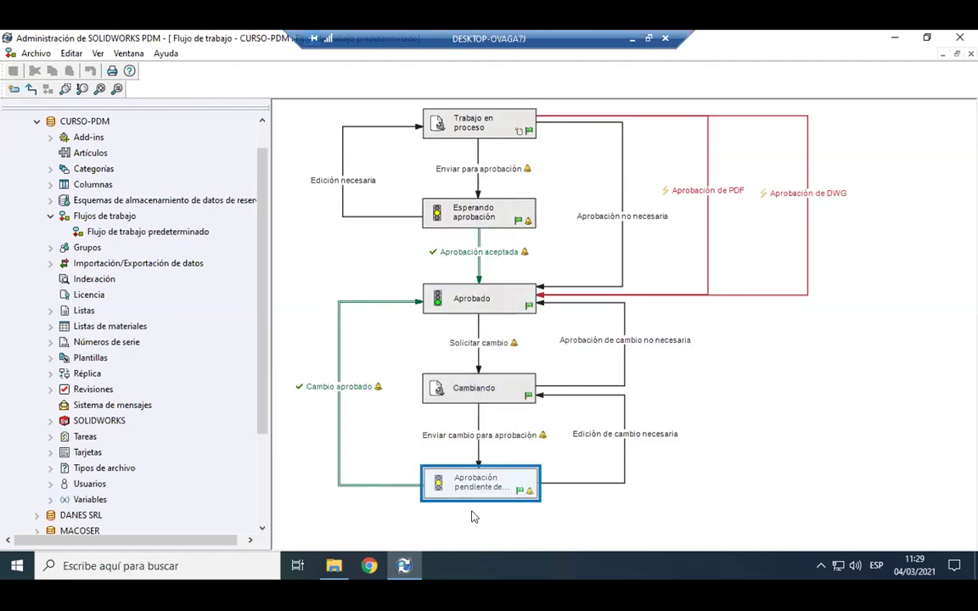
{"action": "left_click", "coordinate": [477, 435]}
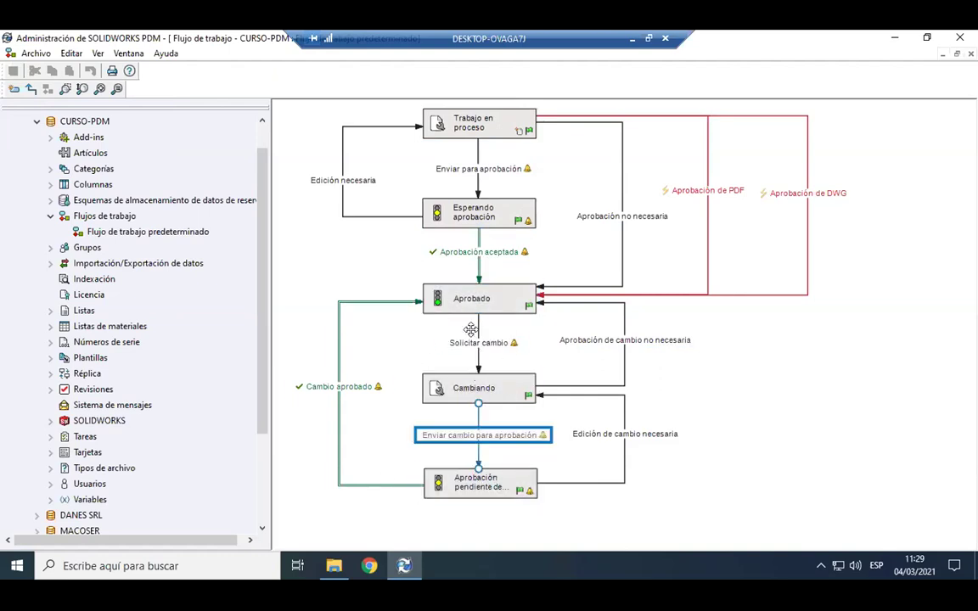
{"action": "left_click", "coordinate": [474, 302]}
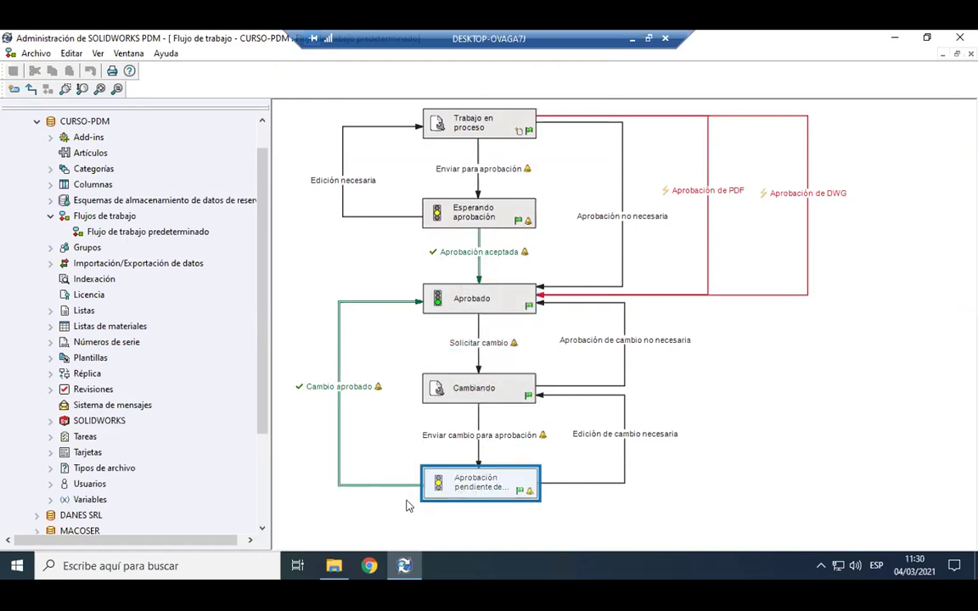
{"action": "left_click", "coordinate": [318, 391]}
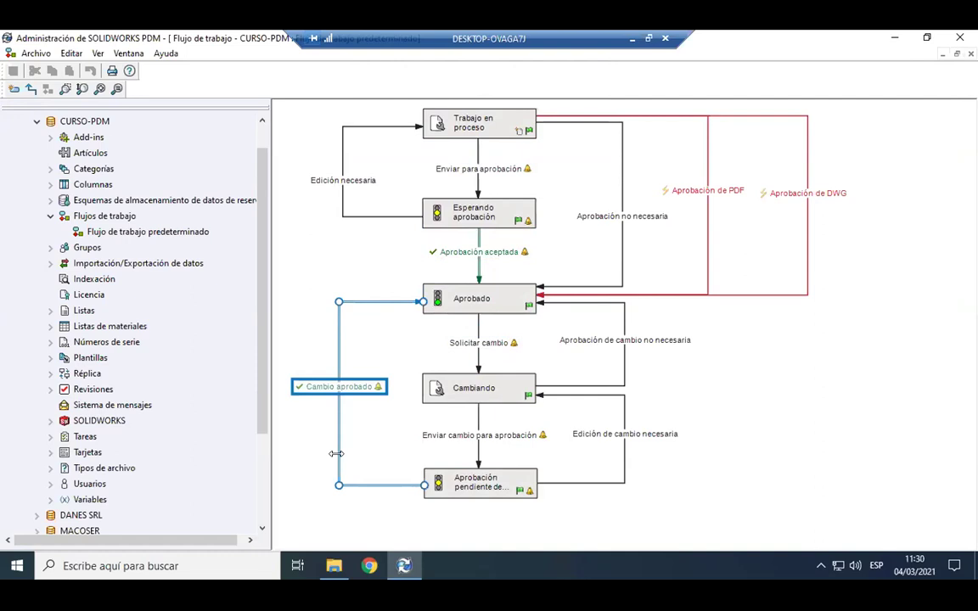
{"action": "left_click", "coordinate": [388, 456]}
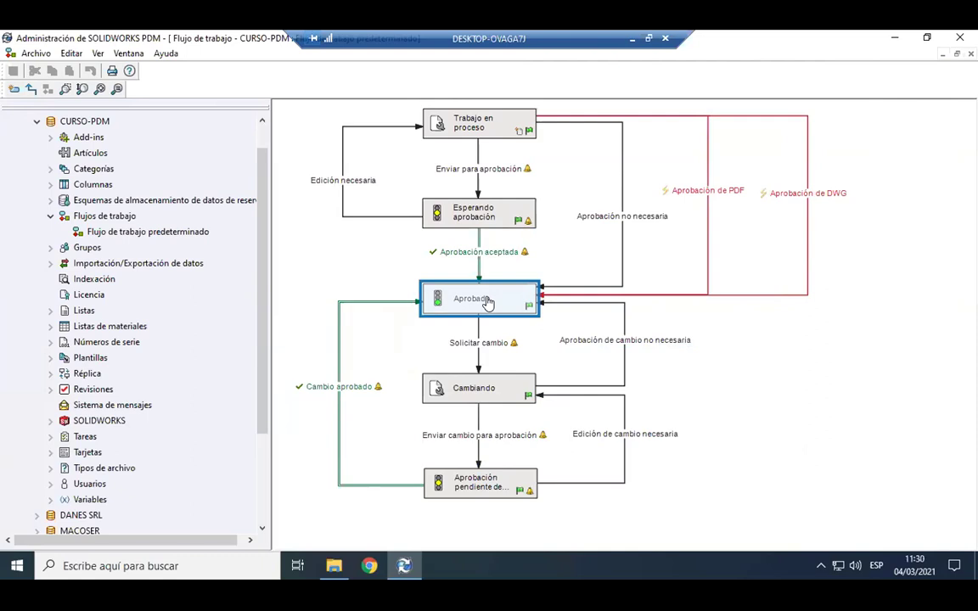
{"action": "left_click", "coordinate": [621, 150]}
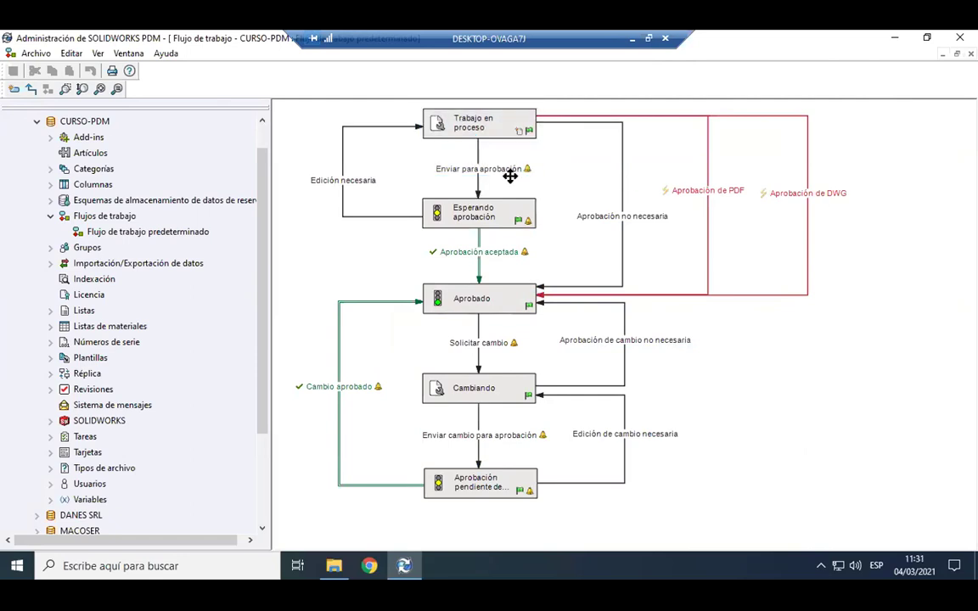
{"action": "left_click", "coordinate": [504, 170]}
{"action": "left_click", "coordinate": [530, 251]}
{"action": "double_click", "coordinate": [432, 253]}
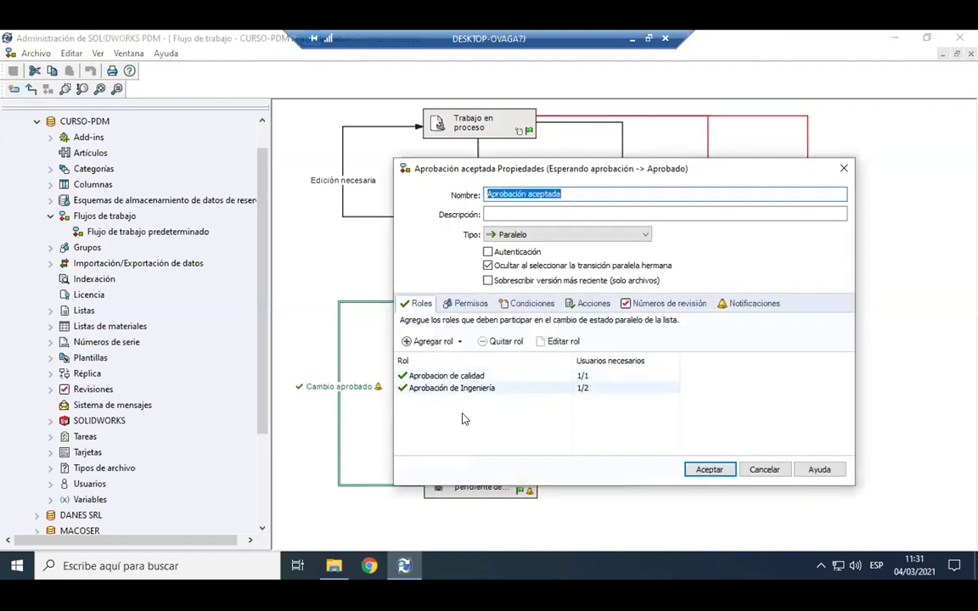
{"action": "left_click_drag", "start_coordinate": [535, 168], "coordinate": [602, 166]}
{"action": "left_click_drag", "start_coordinate": [689, 166], "coordinate": [778, 165]}
{"action": "left_click", "coordinate": [620, 373]}
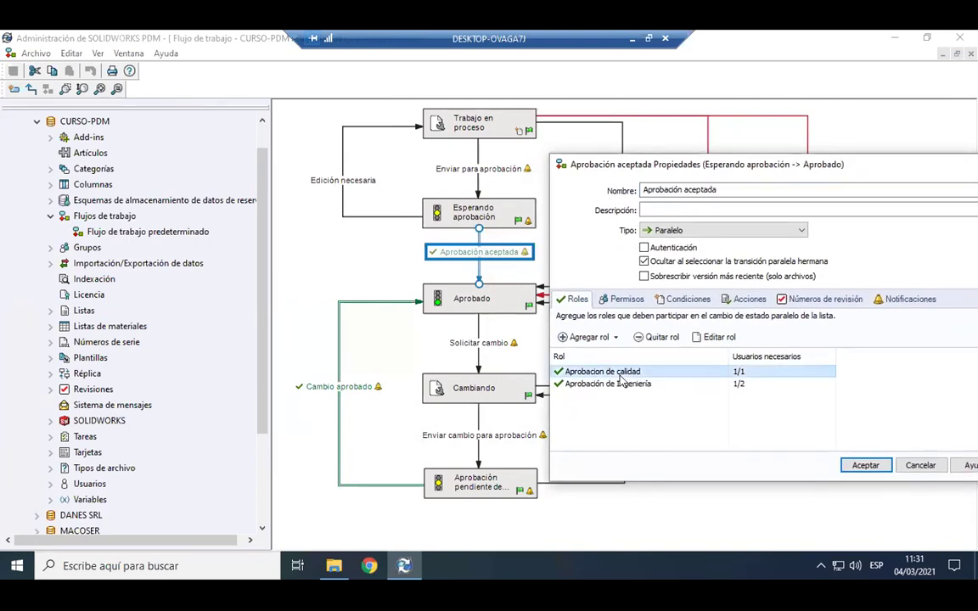
{"action": "left_click", "coordinate": [647, 416]}
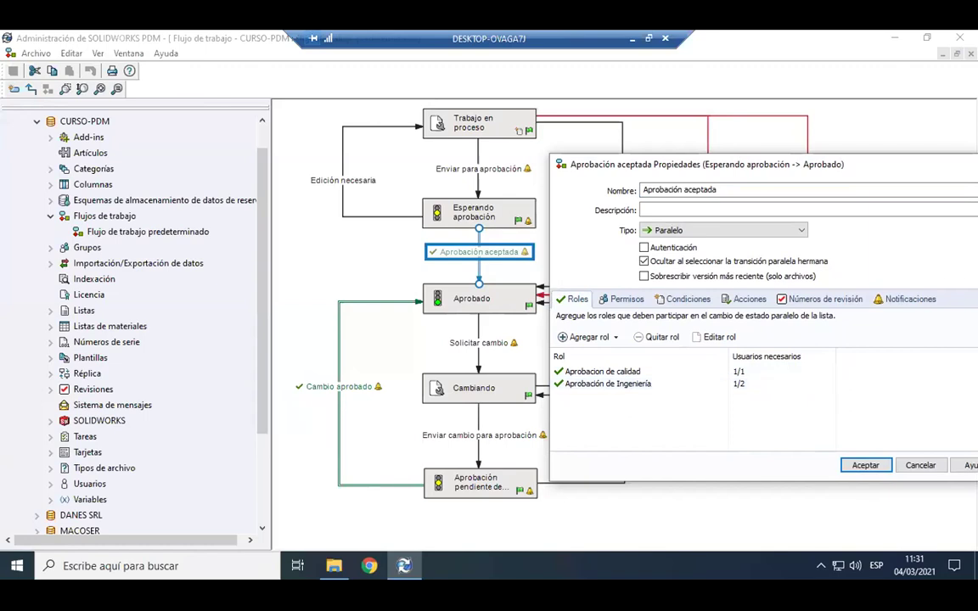
{"action": "left_click", "coordinate": [920, 466]}
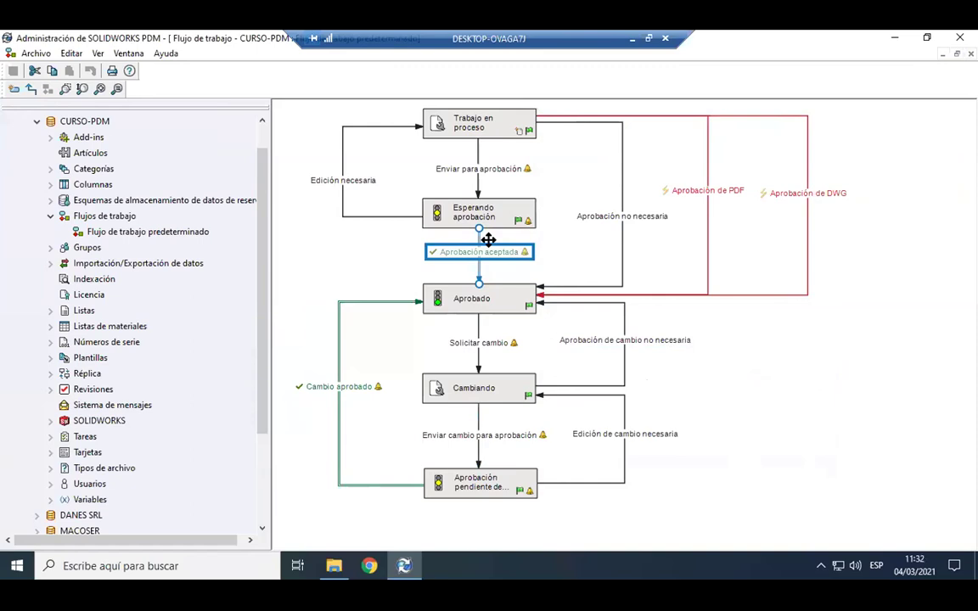
Select the Aprobación de PDF and Aprobación de DWG transitions and nudge the DWG label upward.
{"action": "left_click", "coordinate": [710, 181]}
{"action": "left_click", "coordinate": [806, 182]}
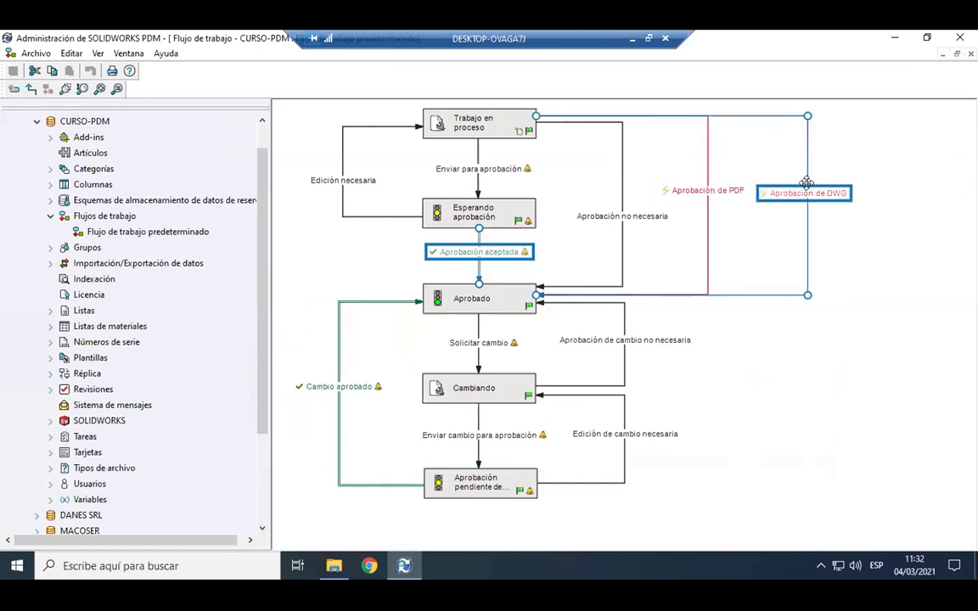
{"action": "left_click_drag", "start_coordinate": [830, 184], "coordinate": [829, 180]}
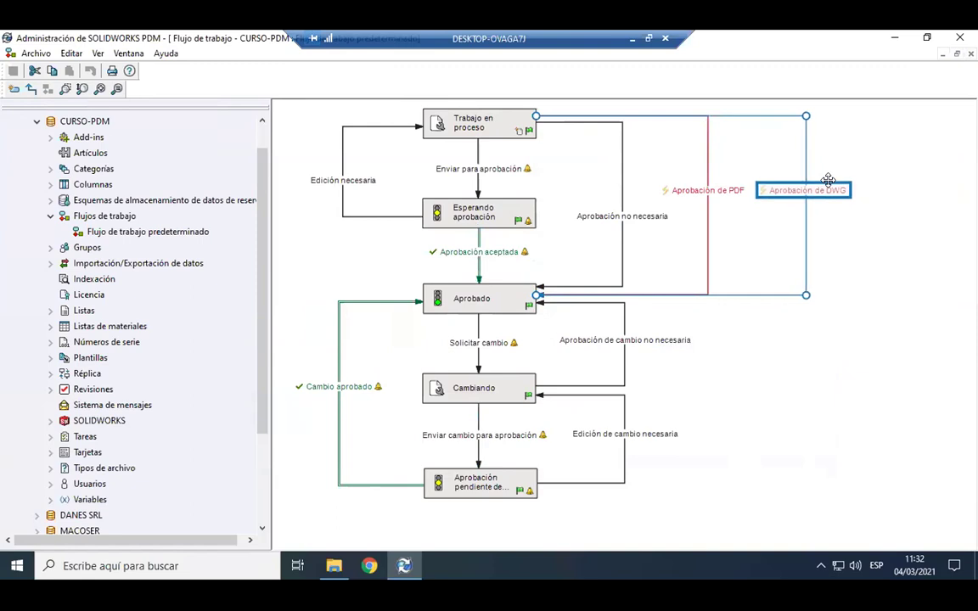
{"action": "left_click", "coordinate": [871, 271]}
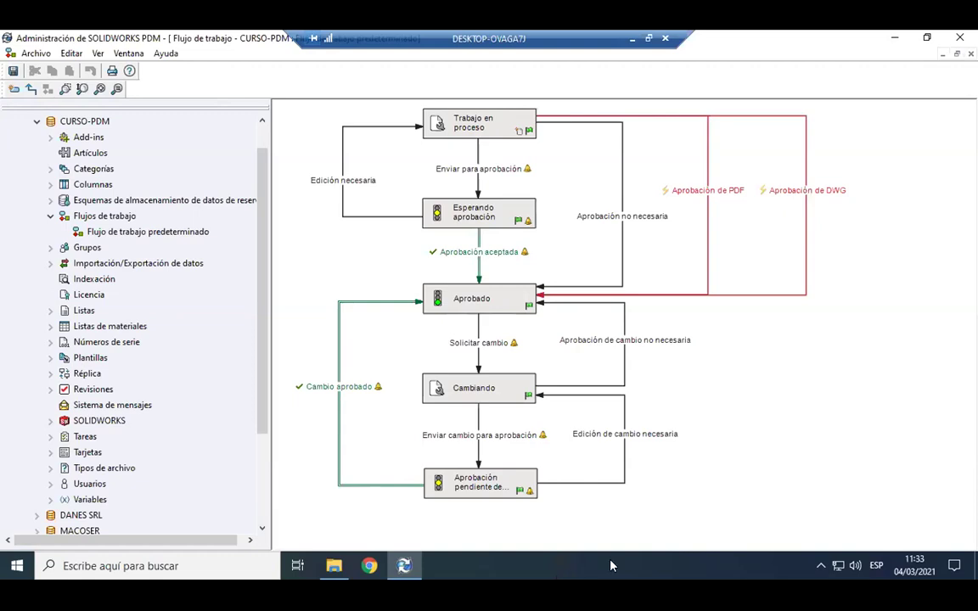
Check LP Gas Grill Assembly's Cambiar estado menu without changing state, then widen its data card.
{"action": "left_click", "coordinate": [336, 571]}
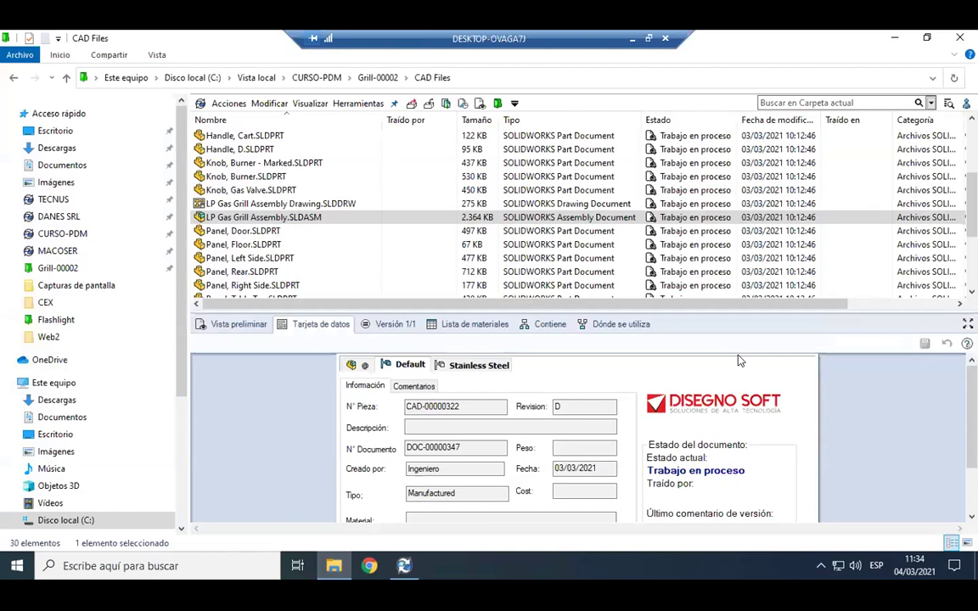
{"action": "right_click", "coordinate": [260, 220]}
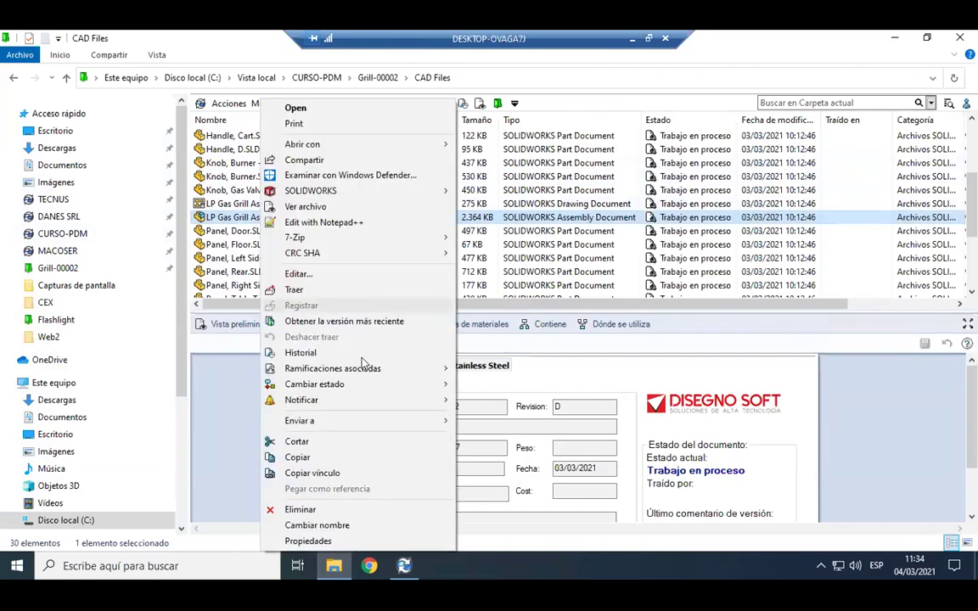
{"action": "mouse_move", "coordinate": [378, 386]}
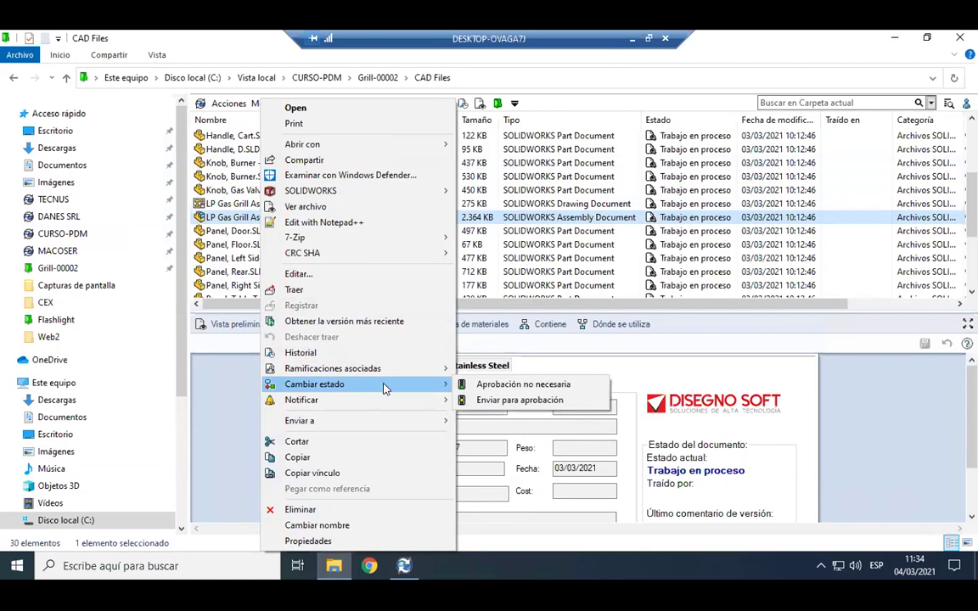
{"action": "left_click", "coordinate": [595, 348]}
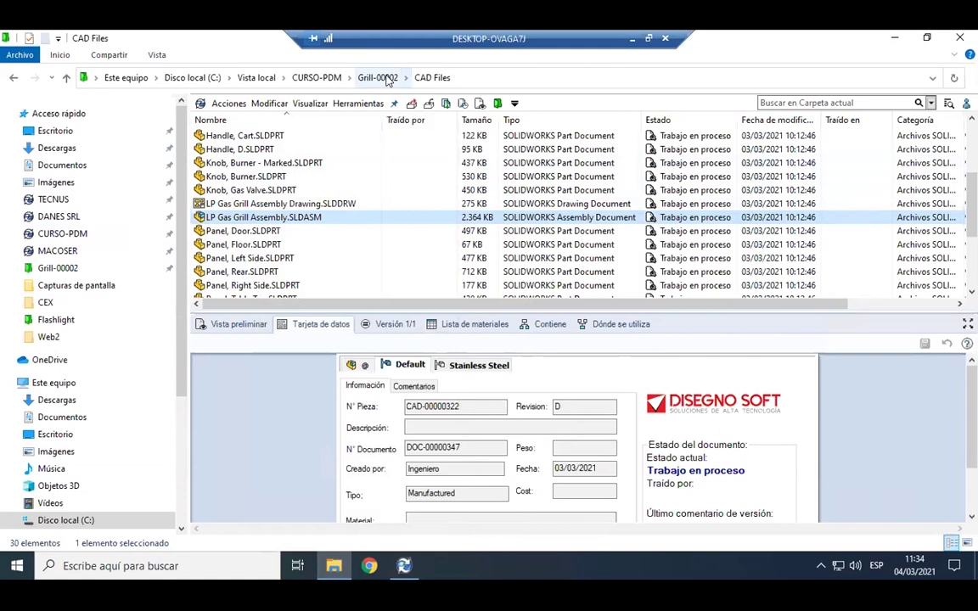
{"action": "right_click", "coordinate": [334, 222]}
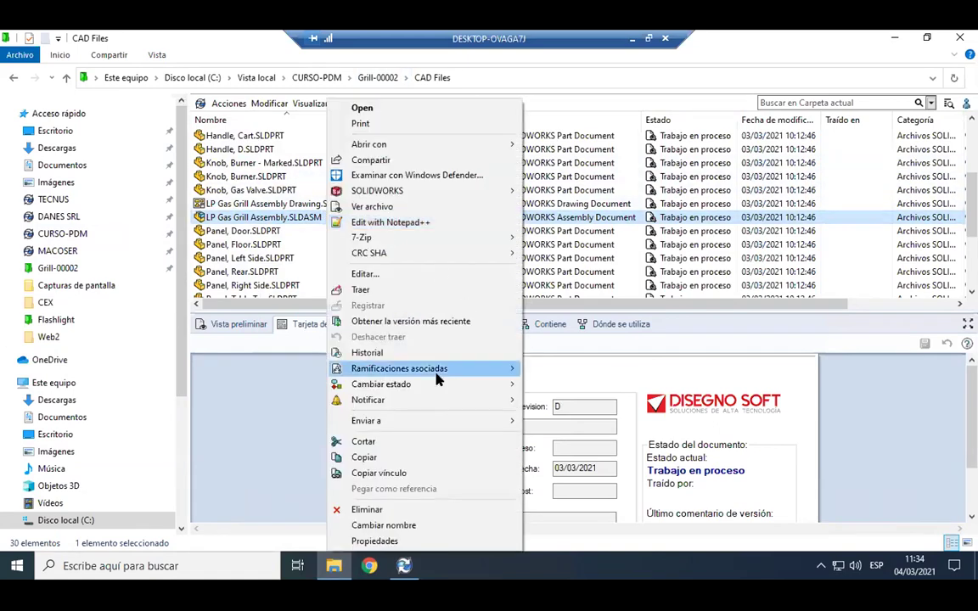
{"action": "mouse_move", "coordinate": [450, 392]}
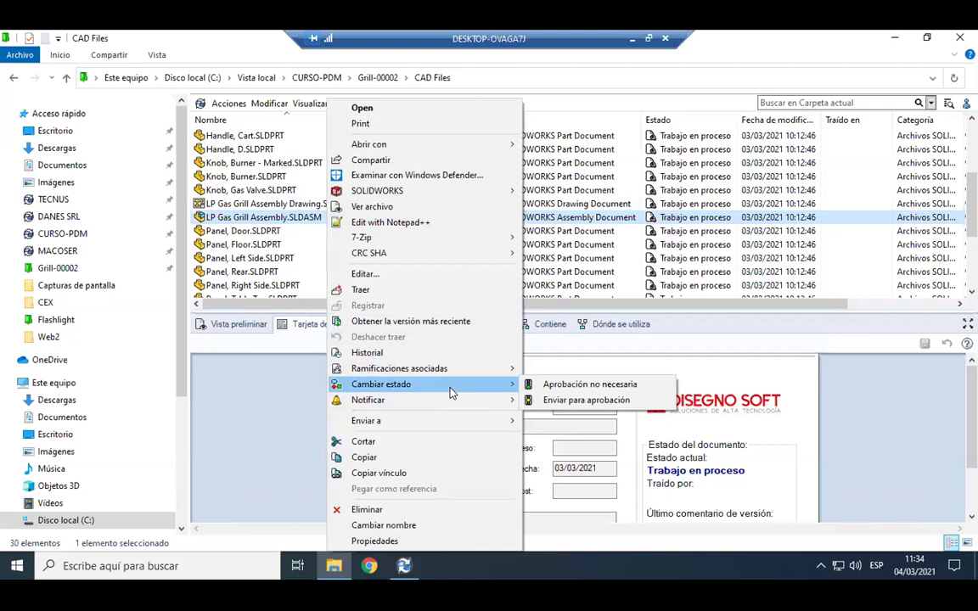
{"action": "left_click", "coordinate": [555, 312]}
{"action": "left_click_drag", "start_coordinate": [772, 320], "coordinate": [871, 283]}
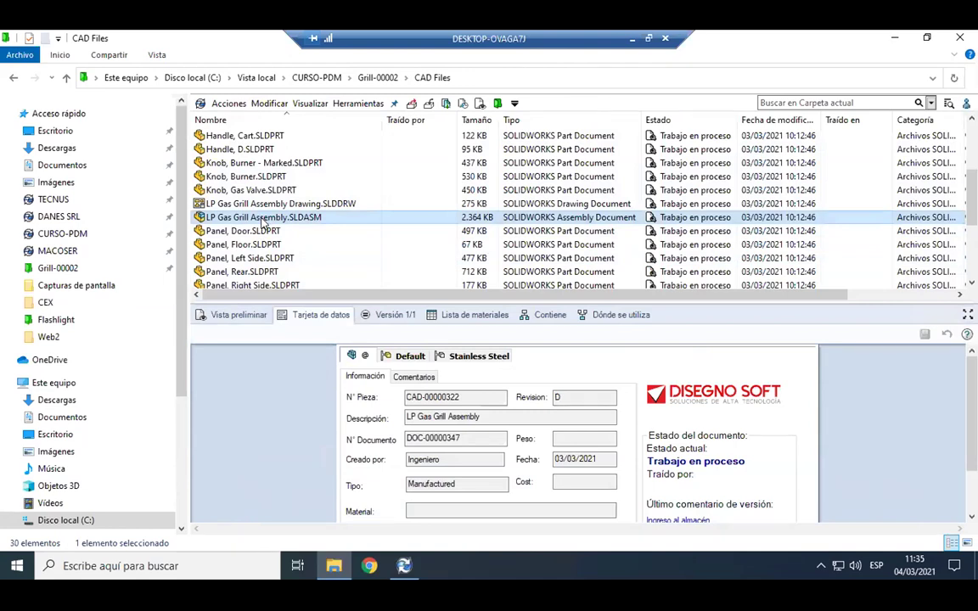
Leave the assembly's name unchanged and open LP Gas Grill Assembly.SLDASM in SOLIDWORKS from Explorer.
{"action": "left_click", "coordinate": [263, 218]}
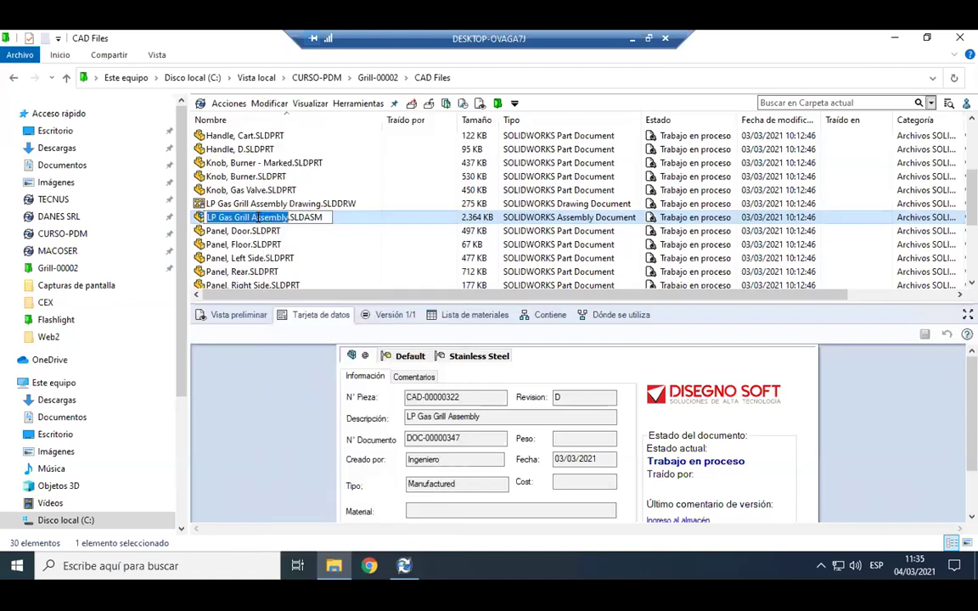
{"action": "left_click", "coordinate": [395, 223]}
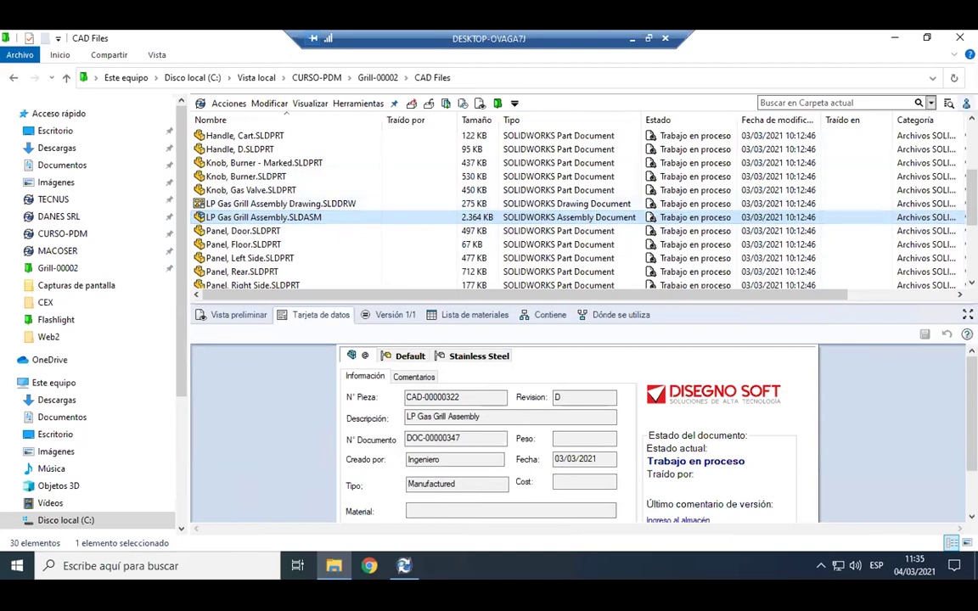
{"action": "mouse_move", "coordinate": [966, 104]}
{"action": "right_click", "coordinate": [367, 215]}
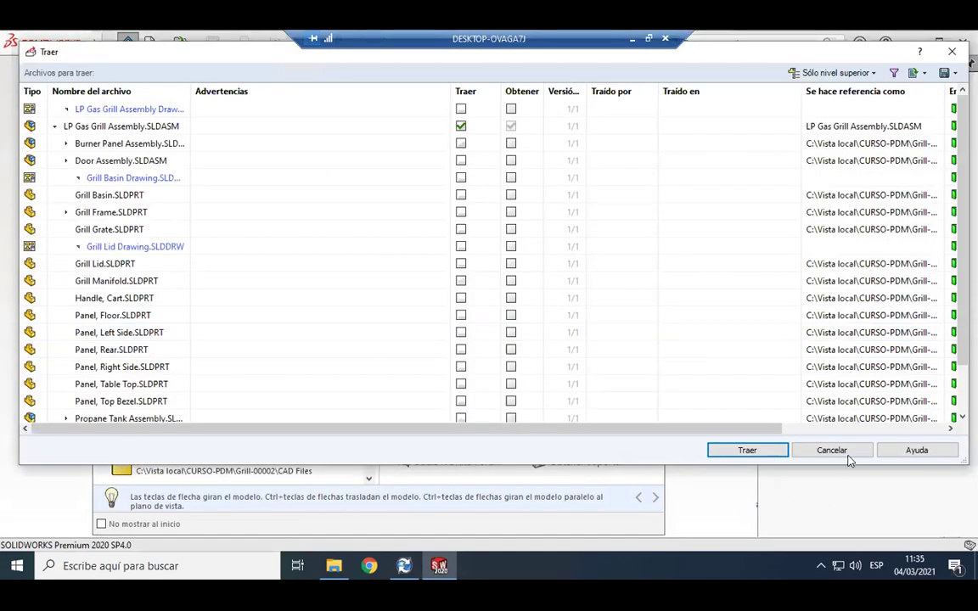
Skip checkout, close the Bienvenido screen, load LP Gas Grill Assembly and open its custom properties.
{"action": "left_click", "coordinate": [848, 457]}
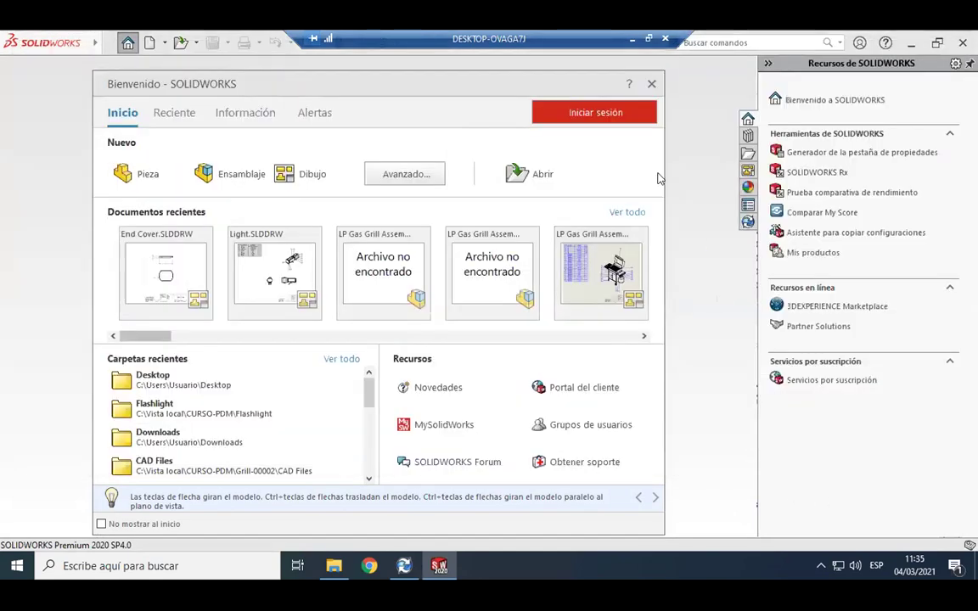
{"action": "left_click", "coordinate": [649, 83]}
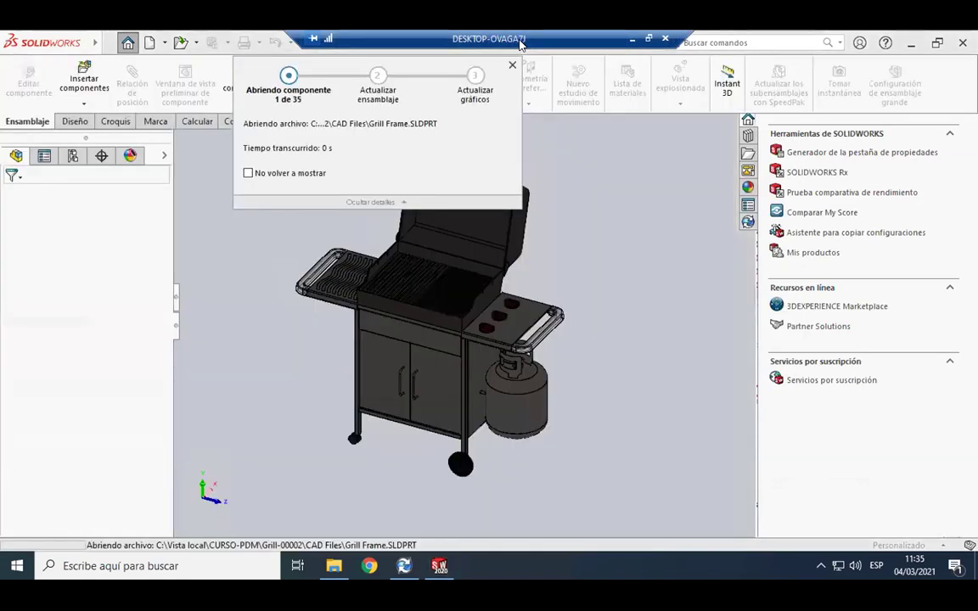
{"action": "left_click", "coordinate": [407, 302]}
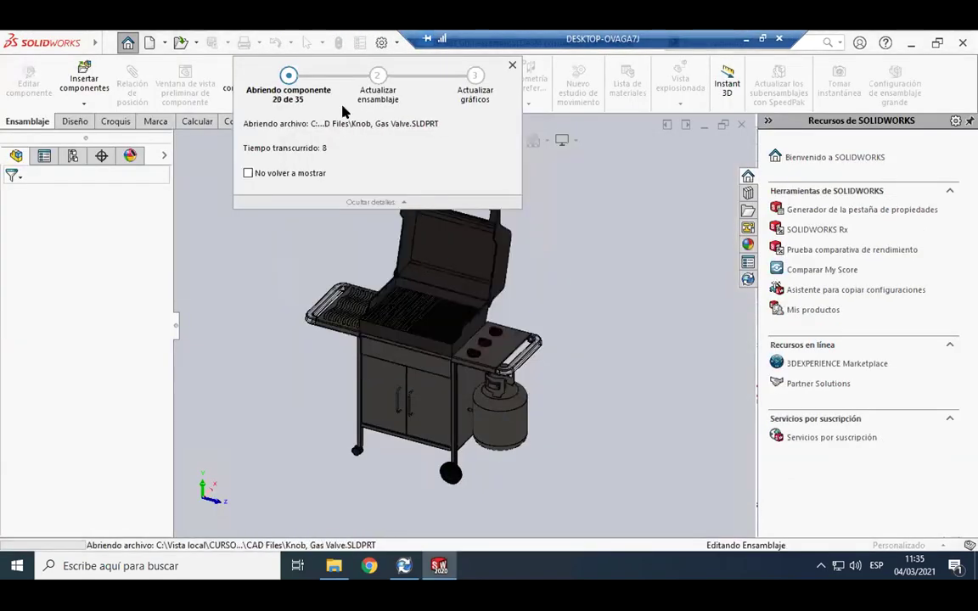
{"action": "left_click", "coordinate": [360, 42]}
Enlarge the Información de resumen window and review the property values, such as File Type Manufactured.
{"action": "left_click_drag", "start_coordinate": [515, 125], "coordinate": [504, 103]}
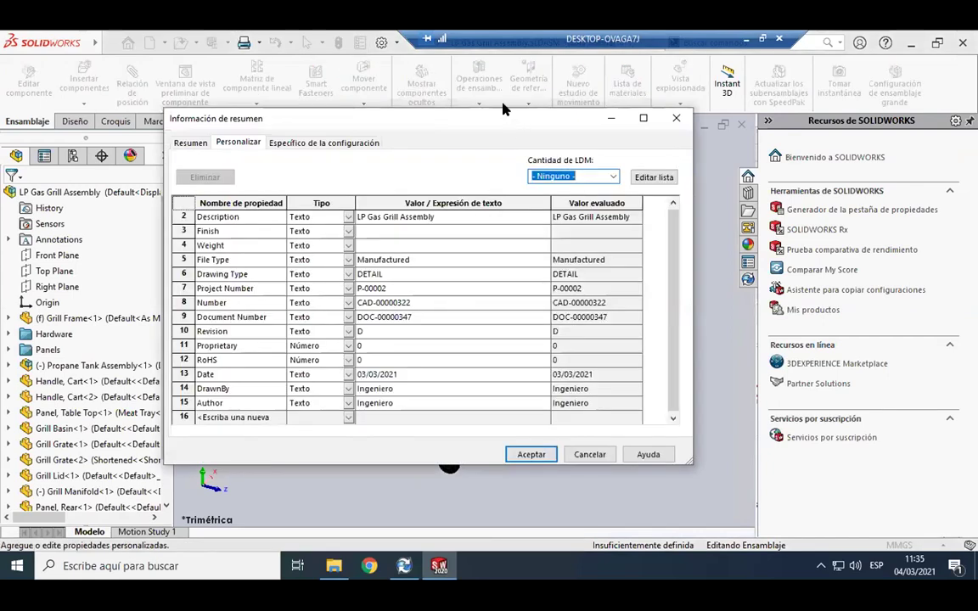
{"action": "left_click_drag", "start_coordinate": [688, 442], "coordinate": [764, 493]}
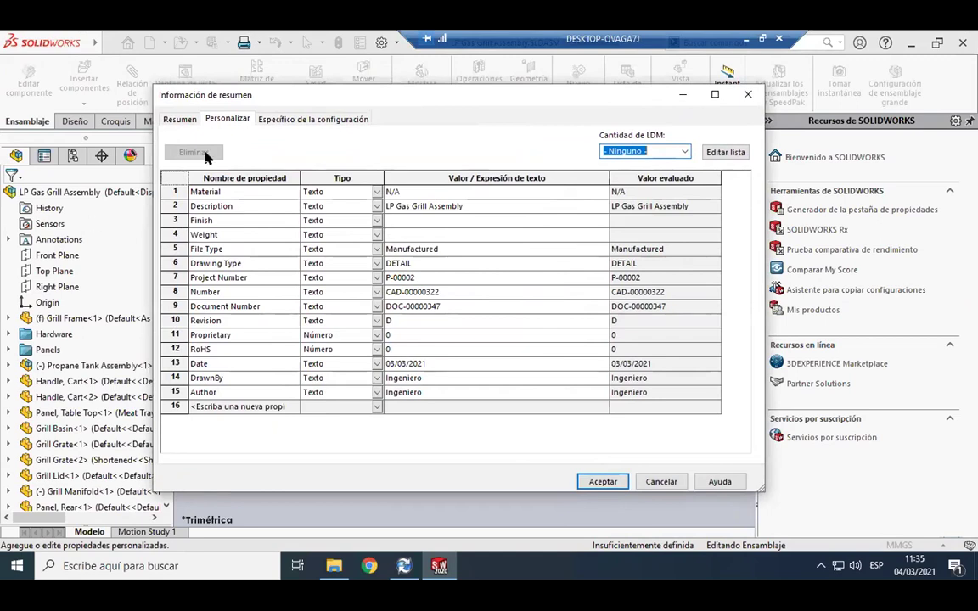
{"action": "left_click_drag", "start_coordinate": [615, 105], "coordinate": [636, 102]}
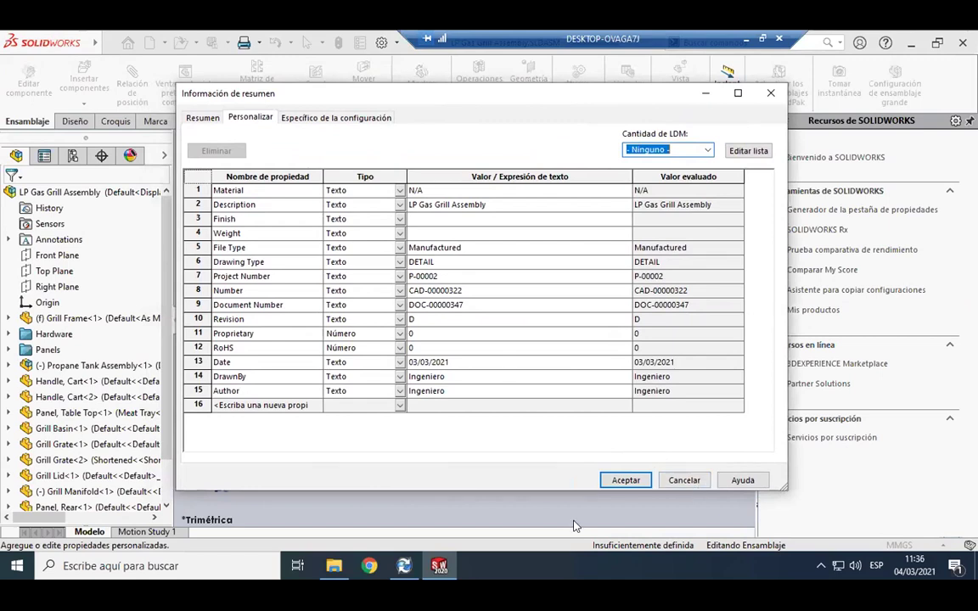
{"action": "left_click", "coordinate": [482, 243]}
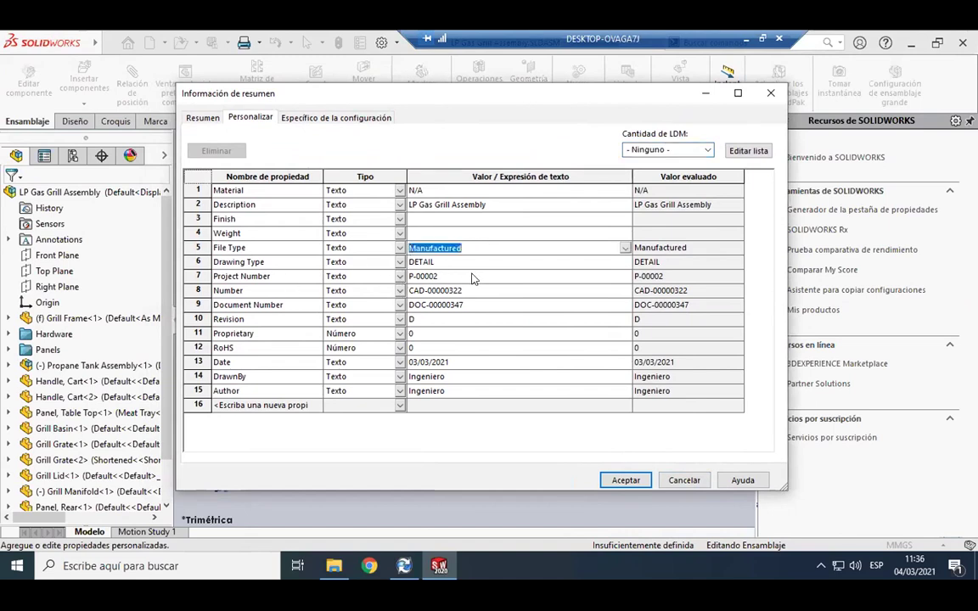
{"action": "key", "text": "Down"}
{"action": "key", "text": "Down"}
{"action": "key", "text": "Down"}
{"action": "key", "text": "Down"}
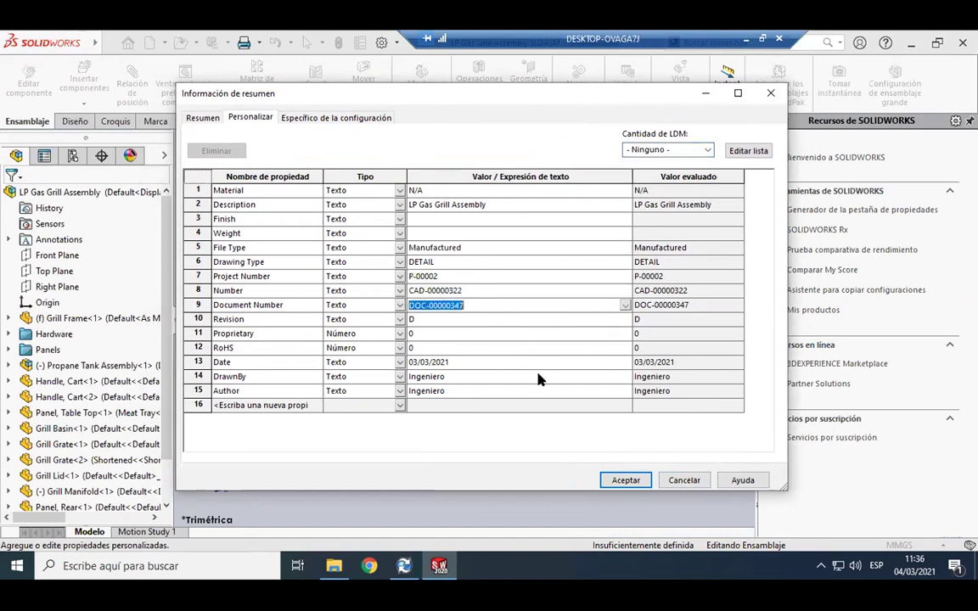
Cancel the properties without changes and return to the vault's CAD Files folder.
{"action": "left_click", "coordinate": [688, 483]}
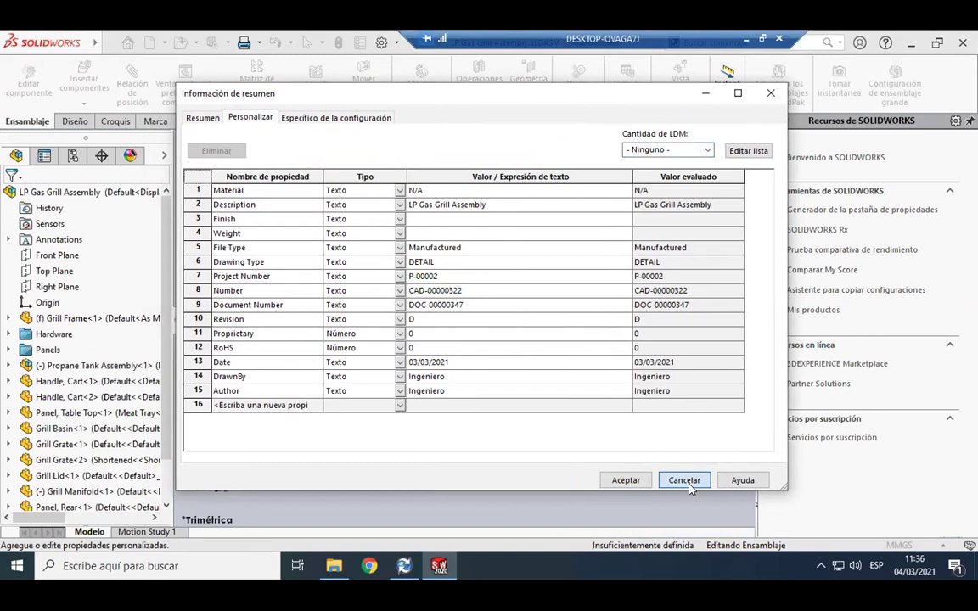
{"action": "left_click", "coordinate": [687, 482]}
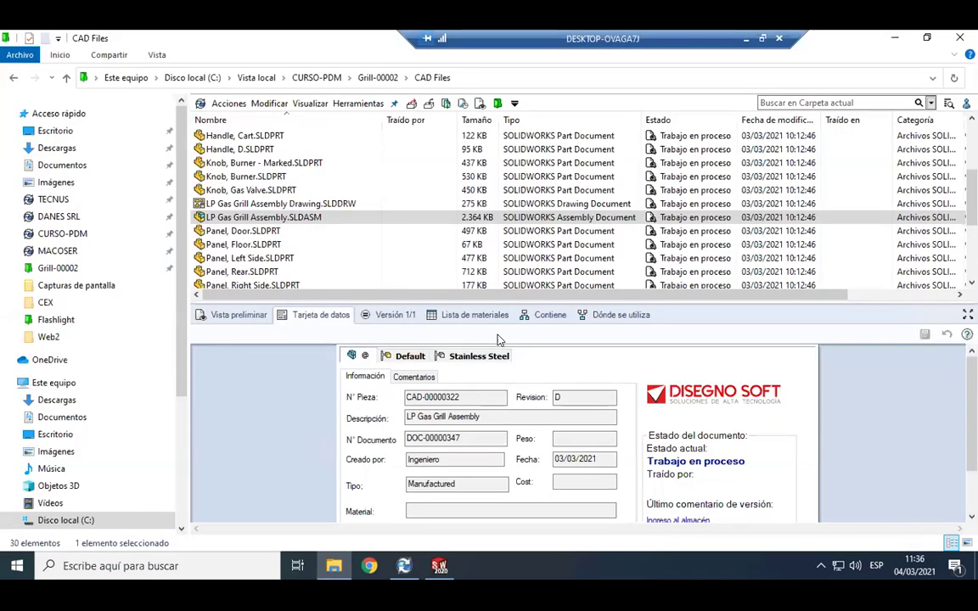
{"action": "left_click_drag", "start_coordinate": [448, 302], "coordinate": [475, 182]}
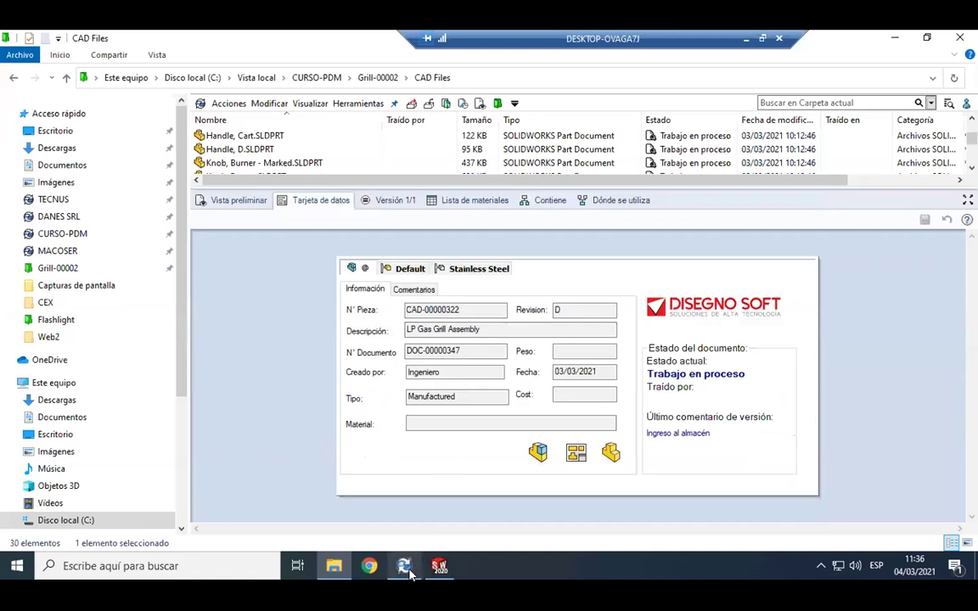
In PDM Administration, open the ARCHIVOS SOLIDWORKS file card under Tarjetas de archivo.
{"action": "mouse_move", "coordinate": [408, 571]}
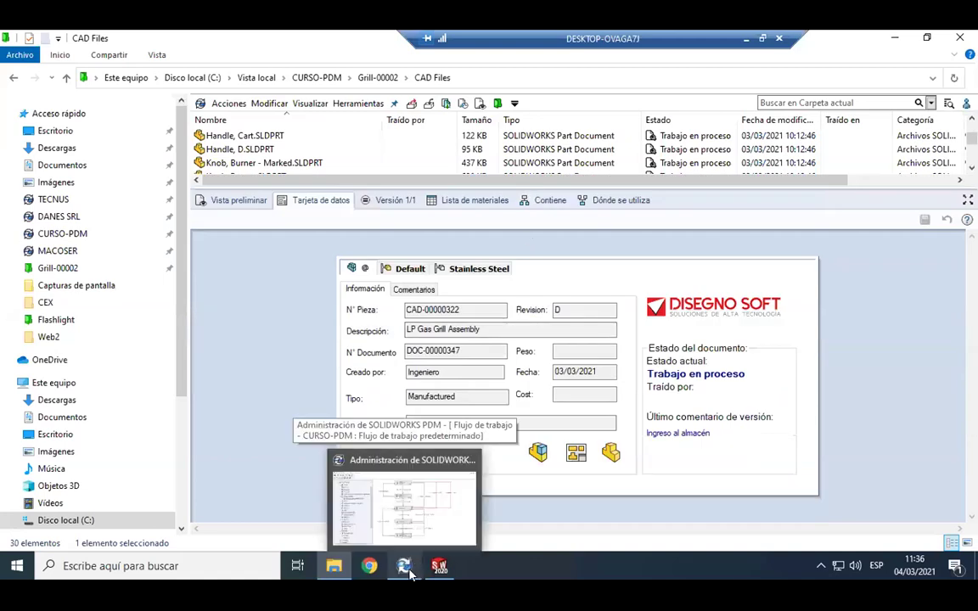
{"action": "left_click", "coordinate": [543, 567]}
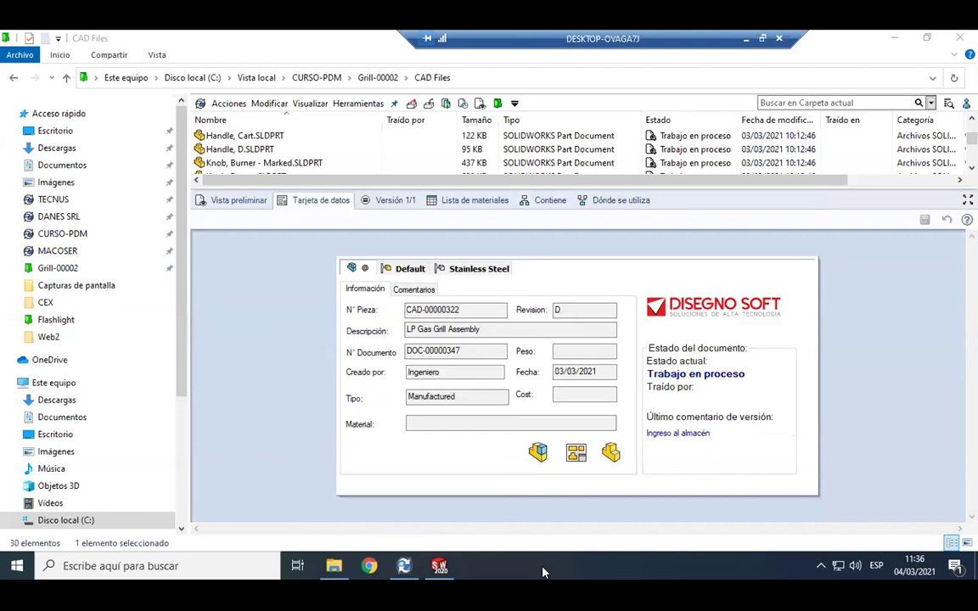
{"action": "mouse_move", "coordinate": [411, 572]}
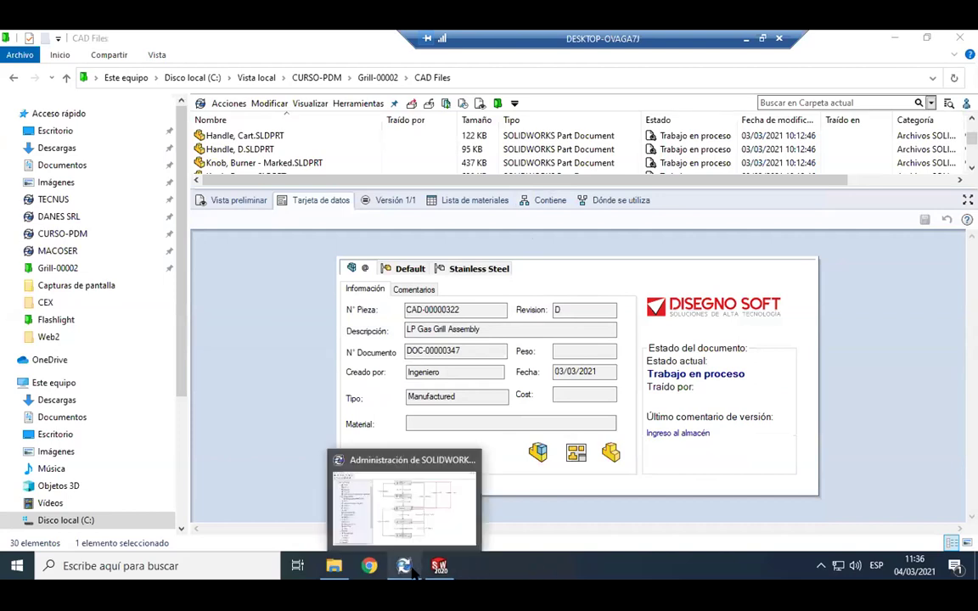
{"action": "left_click", "coordinate": [408, 463]}
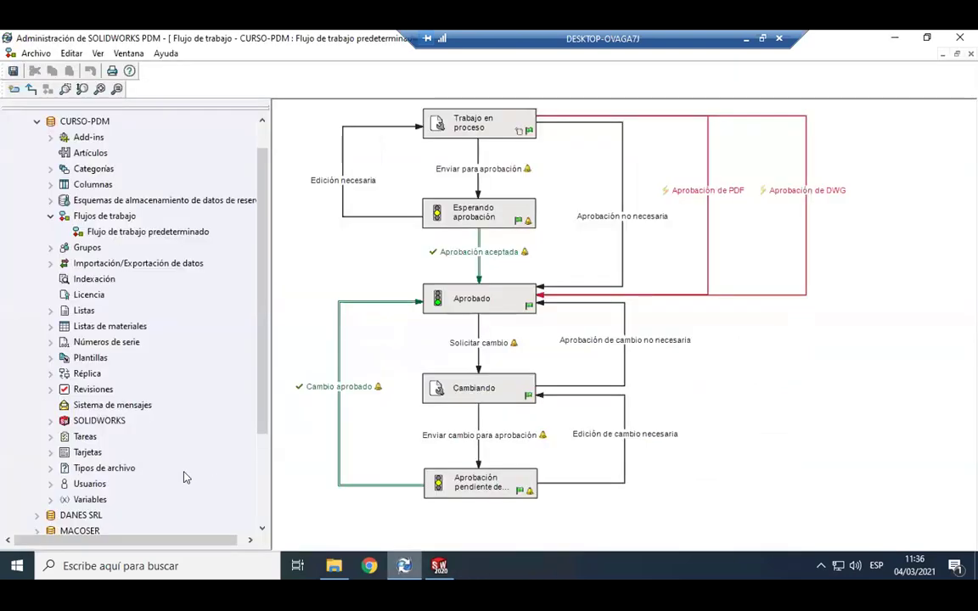
{"action": "left_click", "coordinate": [50, 452]}
{"action": "left_click", "coordinate": [65, 452]}
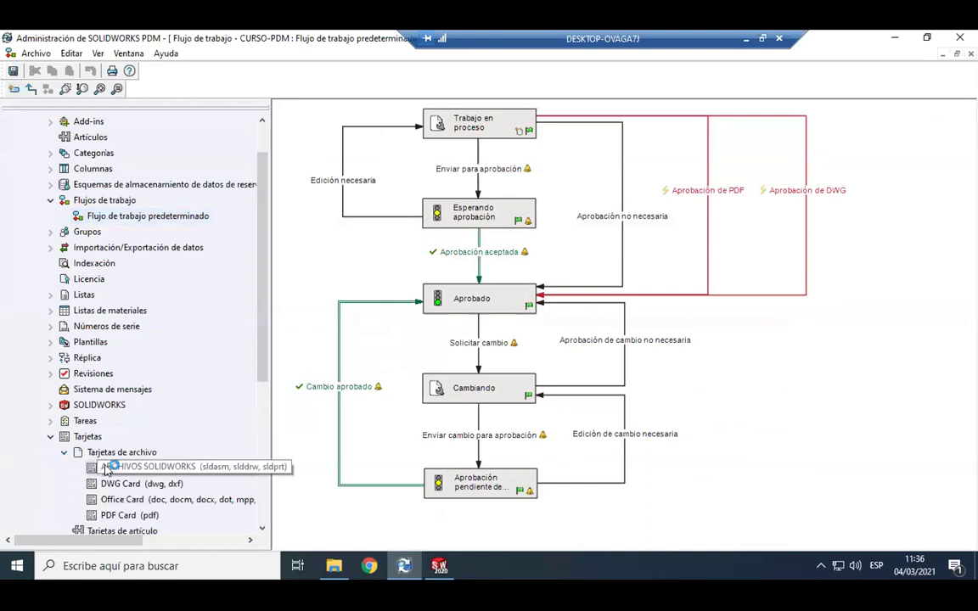
{"action": "double_click", "coordinate": [107, 468]}
Close the Card Editor and return to CAD Files with a taller file list.
{"action": "left_click_drag", "start_coordinate": [139, 103], "coordinate": [256, 133]}
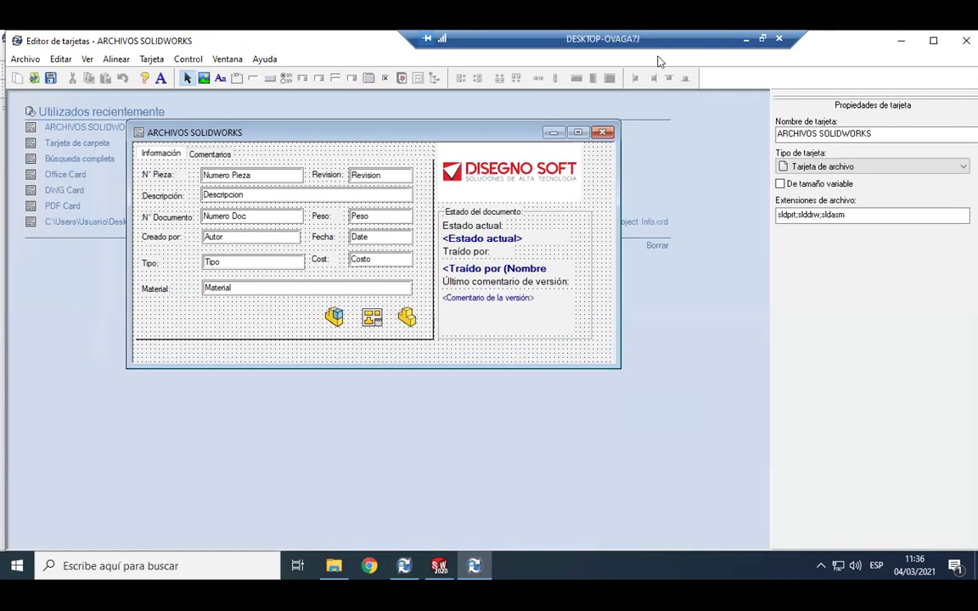
{"action": "left_click", "coordinate": [602, 133]}
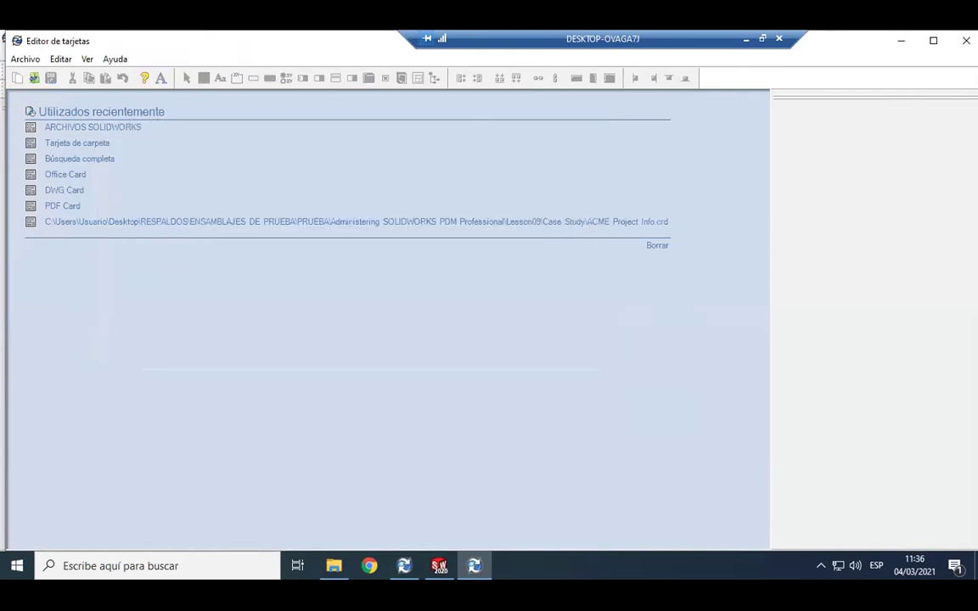
{"action": "left_click", "coordinate": [966, 40]}
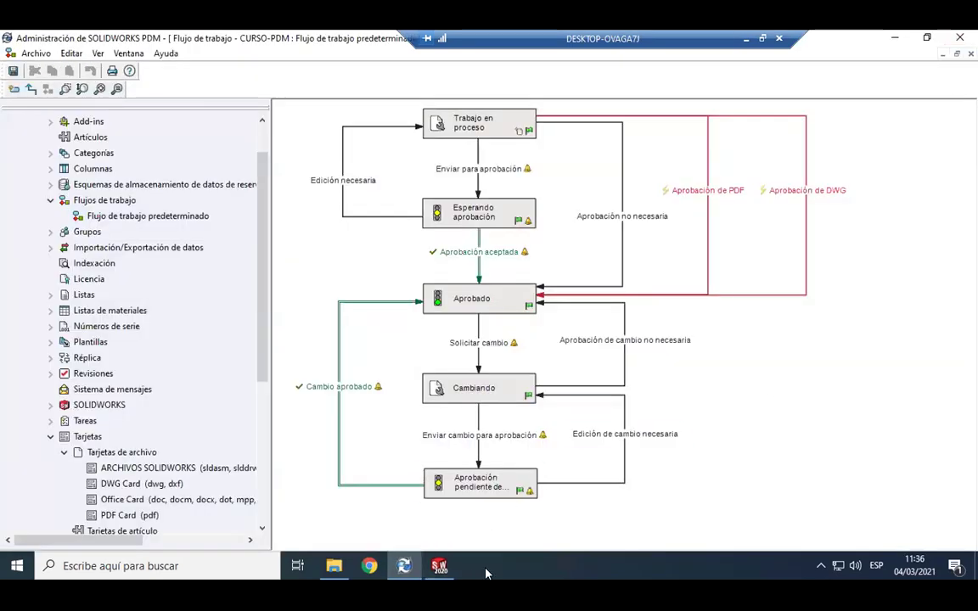
{"action": "left_click", "coordinate": [334, 565]}
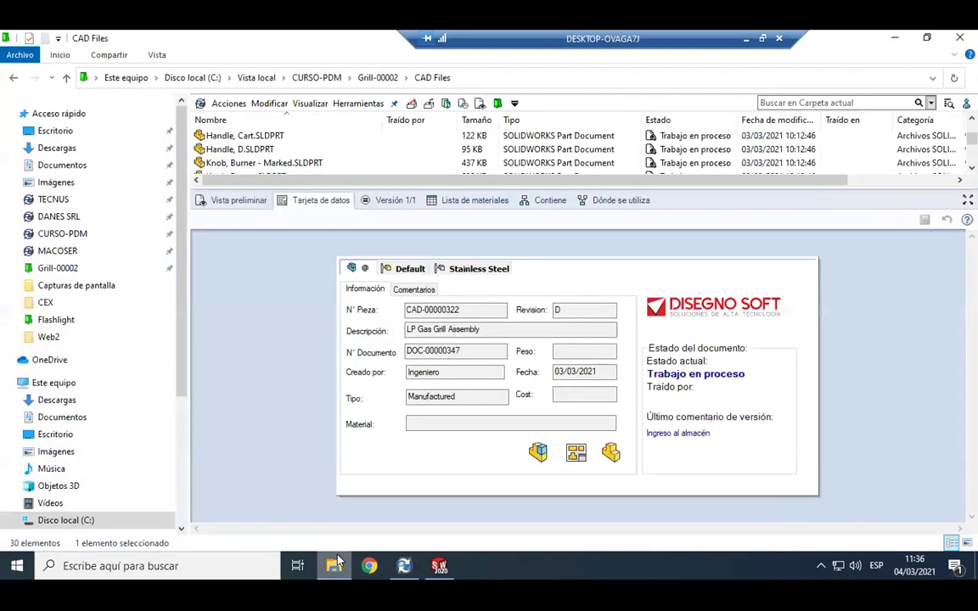
{"action": "left_click_drag", "start_coordinate": [386, 187], "coordinate": [371, 295]}
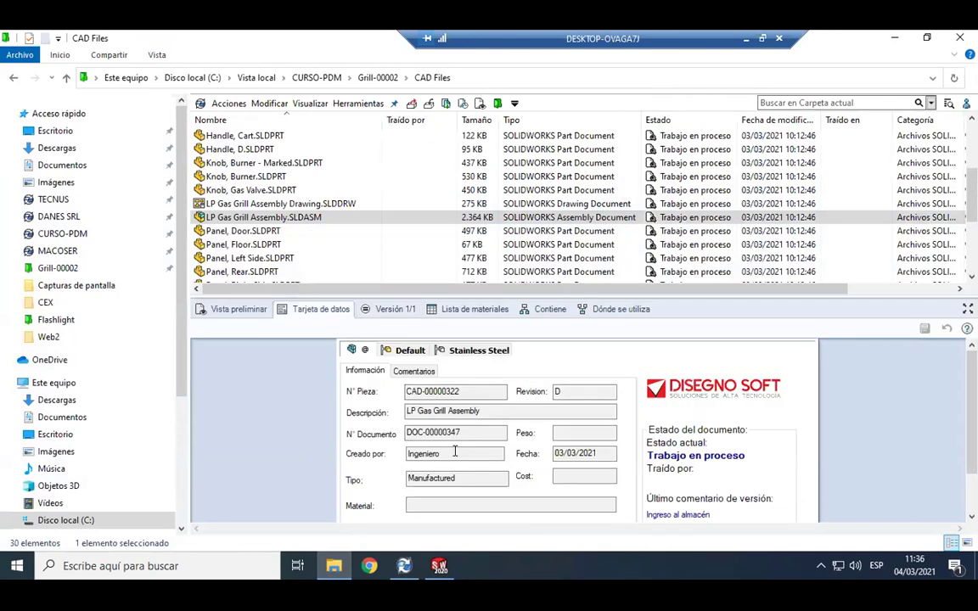
Close the SOLIDWORKS window without saving the grill assembly.
{"action": "right_click", "coordinate": [439, 565]}
{"action": "left_click", "coordinate": [405, 532]}
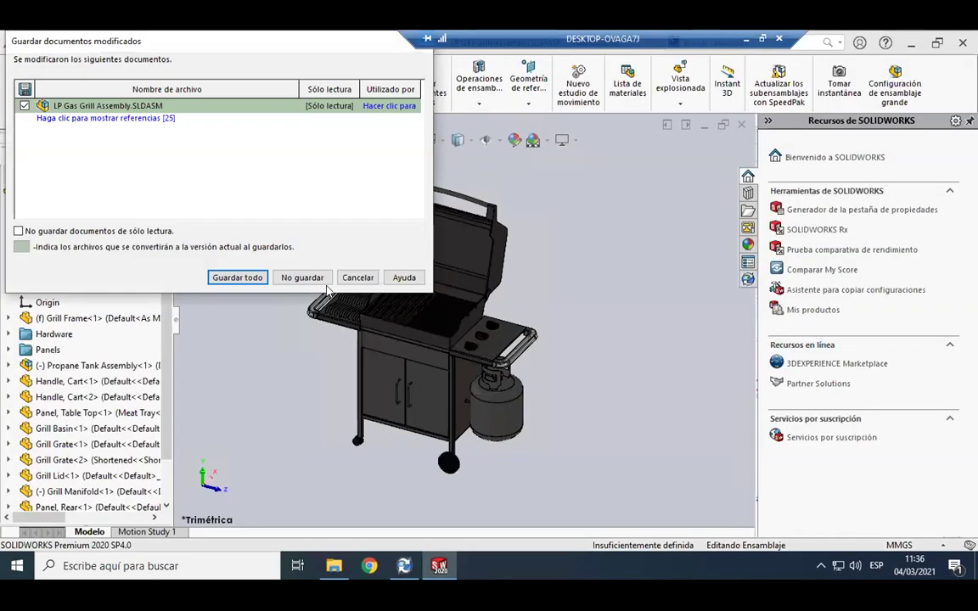
{"action": "left_click", "coordinate": [304, 279]}
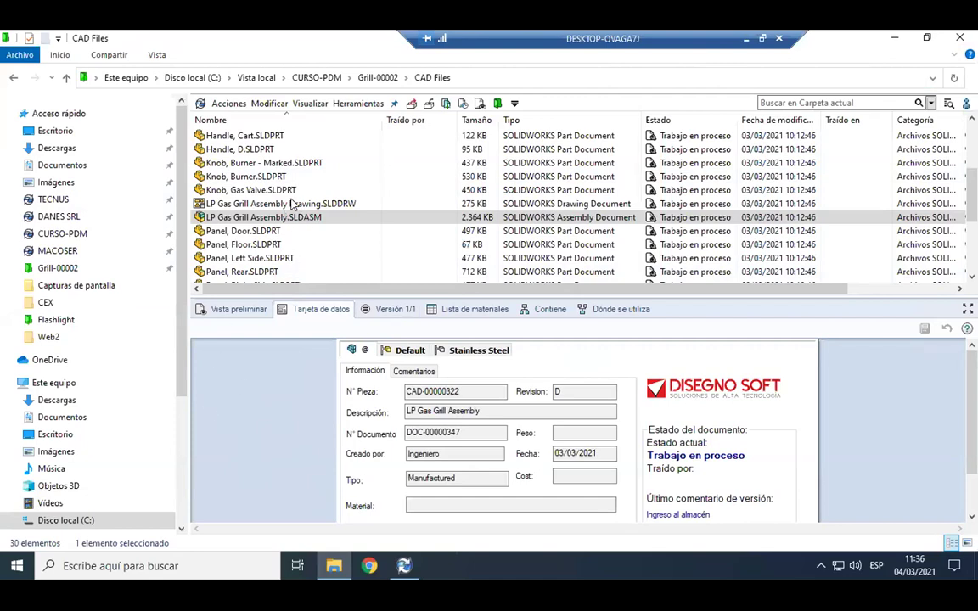
Select LP Gas Grill Assembly.SLDASM in the vault and show its 3D preview.
{"action": "left_click", "coordinate": [272, 218]}
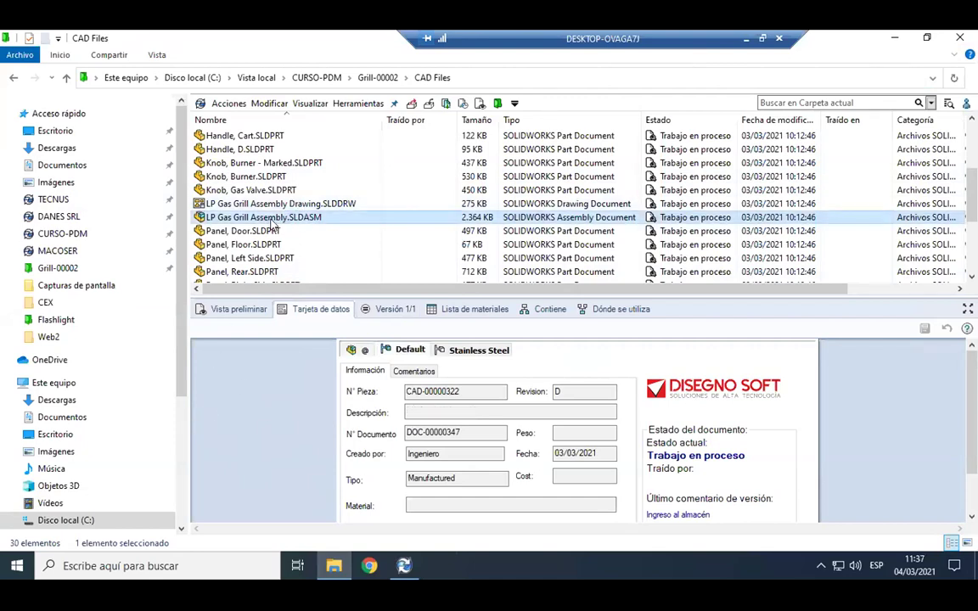
{"action": "right_click", "coordinate": [282, 219]}
{"action": "left_click", "coordinate": [236, 310]}
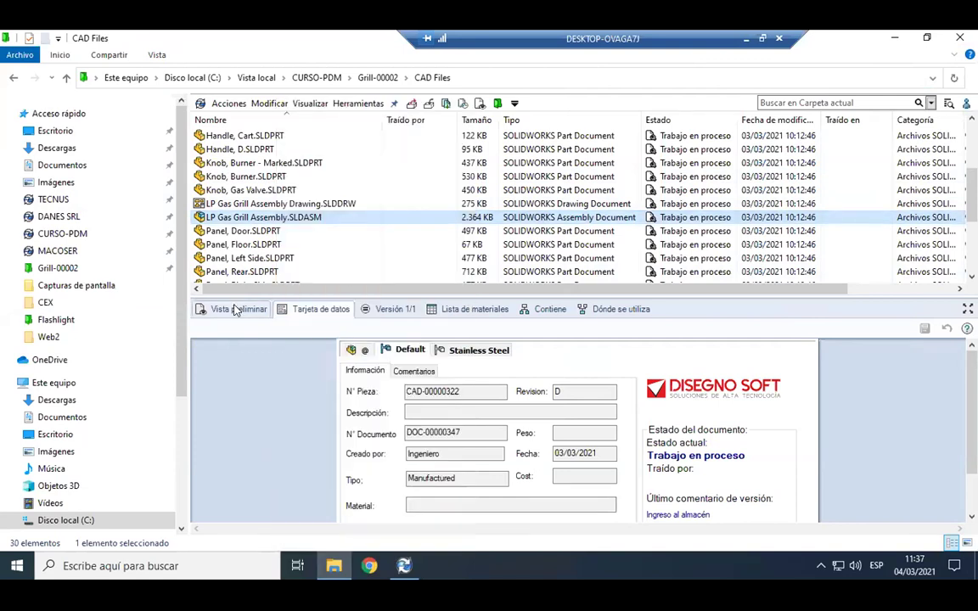
Start the Enviar para aprobación transition on LP Gas Grill Assembly.SLDASM.
{"action": "left_click_drag", "start_coordinate": [430, 444], "coordinate": [477, 424]}
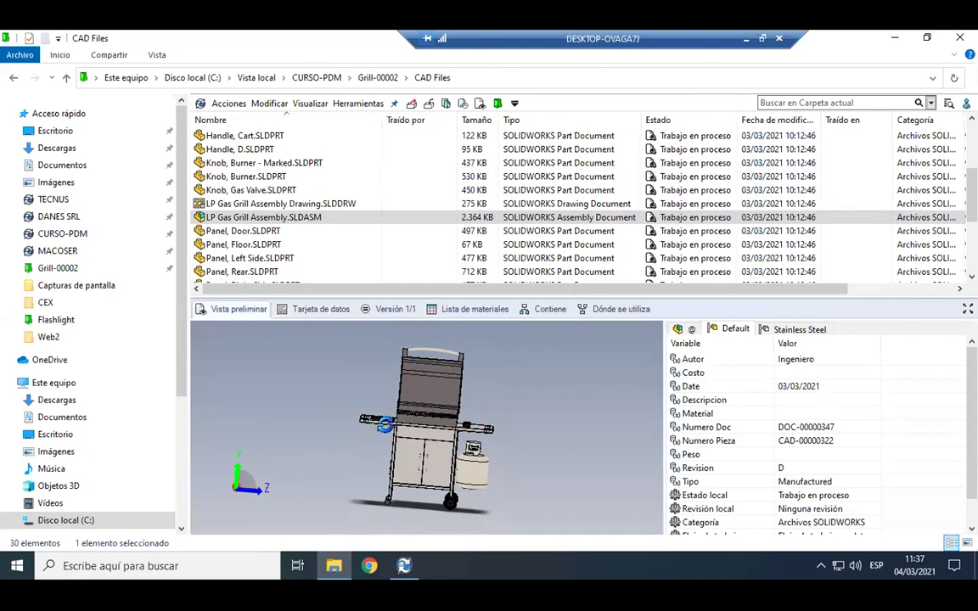
{"action": "right_click", "coordinate": [304, 218]}
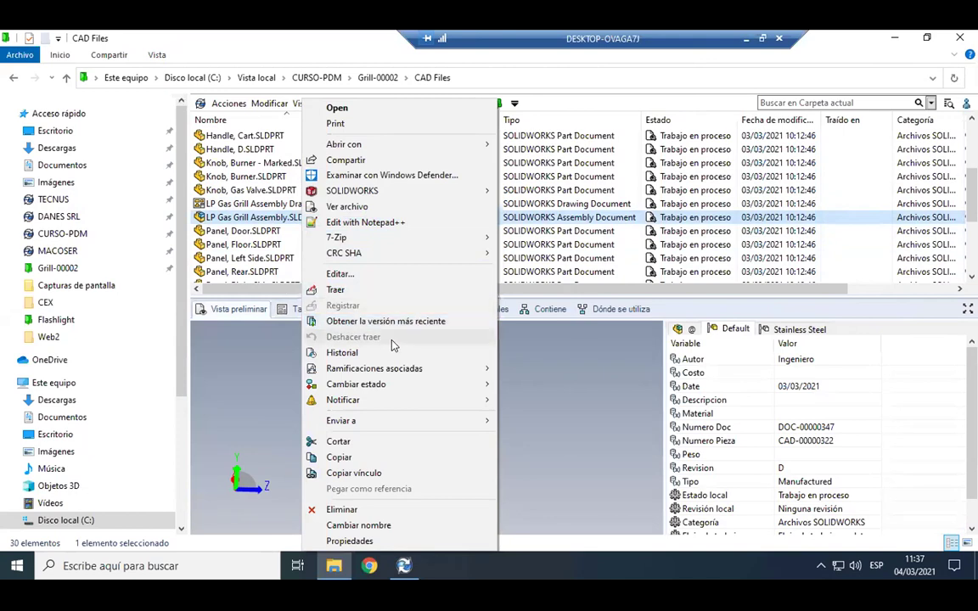
{"action": "mouse_move", "coordinate": [395, 393]}
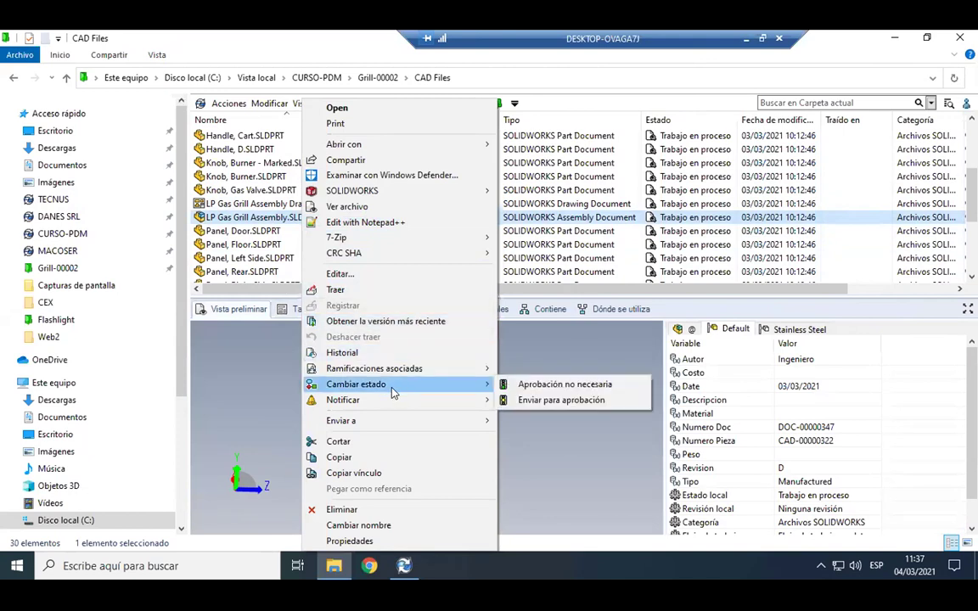
{"action": "left_click", "coordinate": [557, 402]}
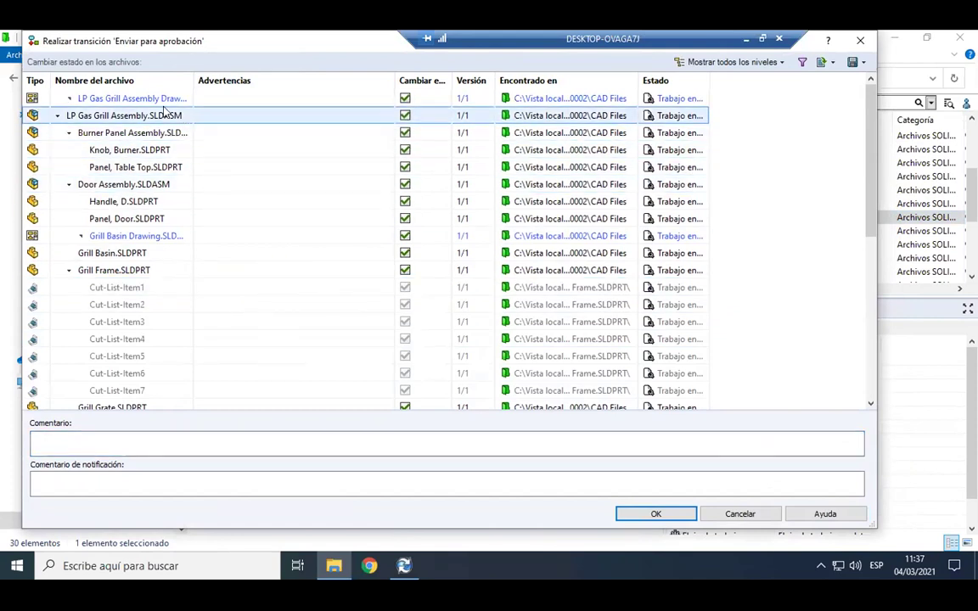
Review the assembly and its referenced files listed in the transition dialog.
{"action": "left_click", "coordinate": [77, 116]}
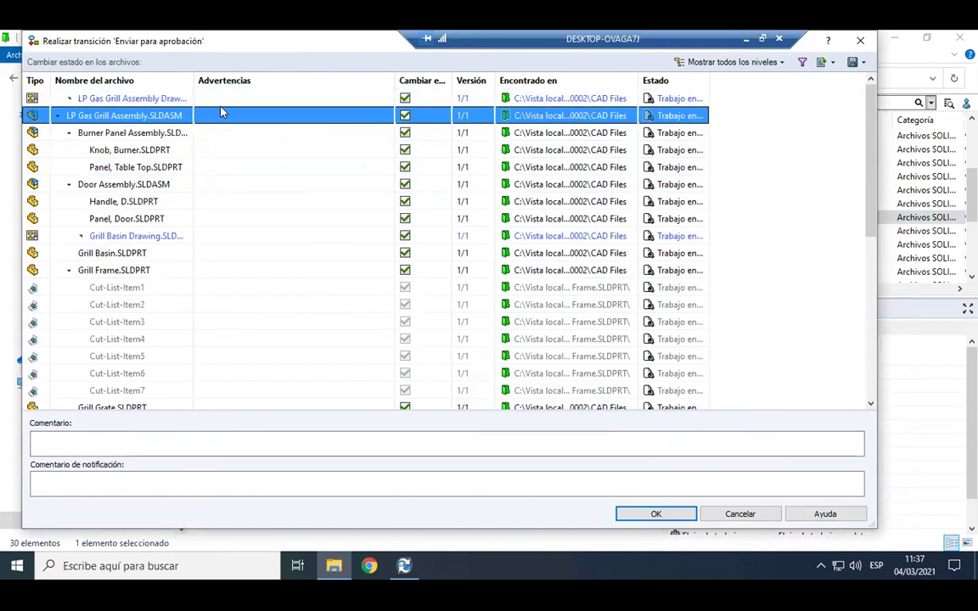
{"action": "scroll", "coordinate": [432, 181], "scroll_direction": "down", "scroll_amount": 1}
{"action": "scroll", "coordinate": [356, 187], "scroll_direction": "up", "scroll_amount": 1}
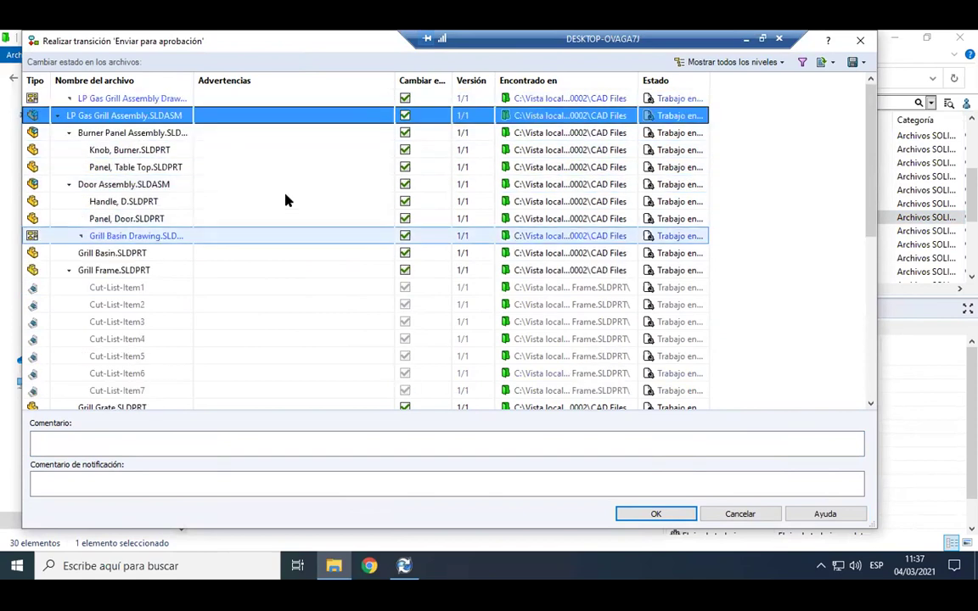
{"action": "scroll", "coordinate": [286, 198], "scroll_direction": "down", "scroll_amount": 5}
{"action": "scroll", "coordinate": [280, 187], "scroll_direction": "down", "scroll_amount": 2}
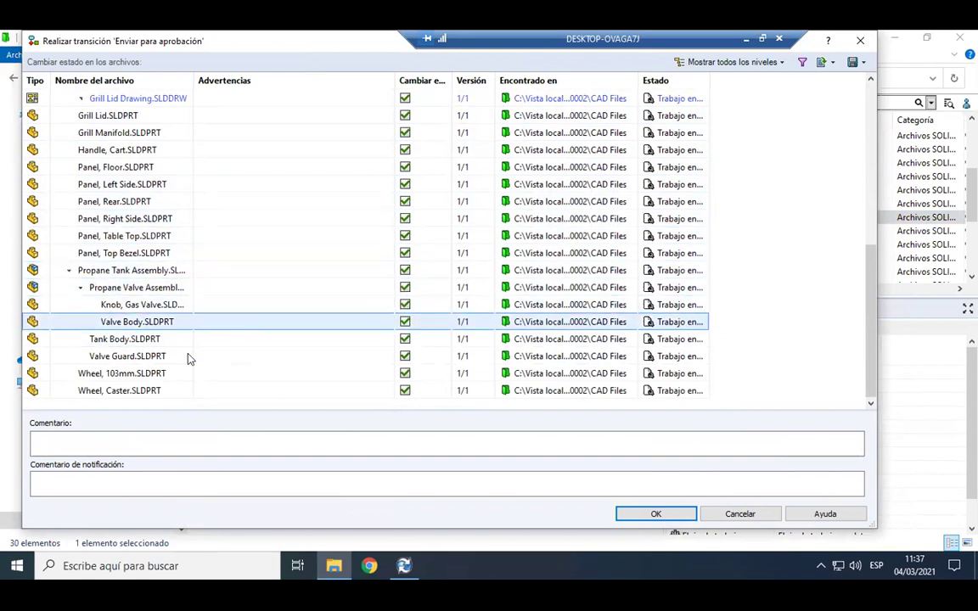
{"action": "scroll", "coordinate": [208, 384], "scroll_direction": "up", "scroll_amount": 1}
{"action": "scroll", "coordinate": [202, 348], "scroll_direction": "up", "scroll_amount": 5}
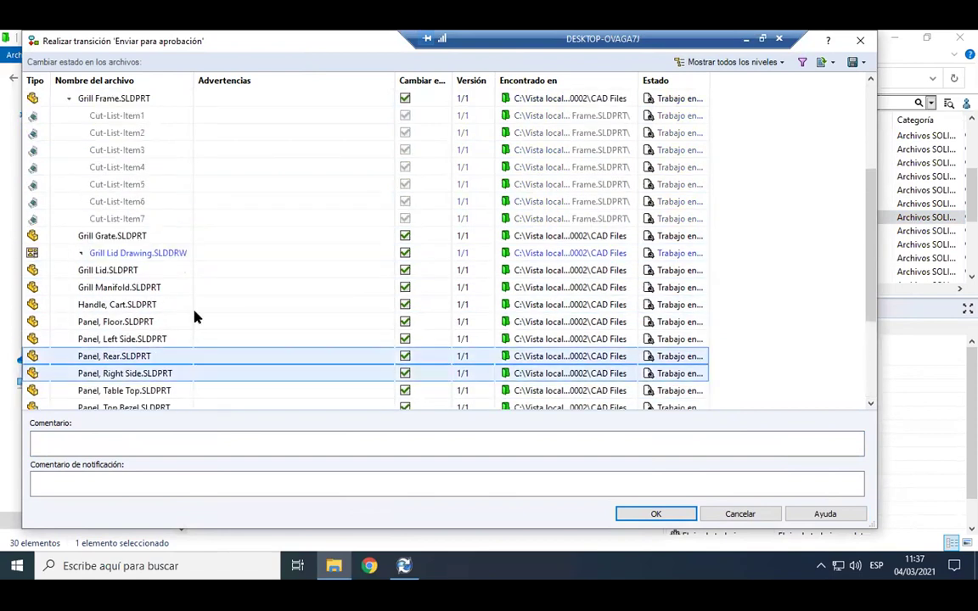
Enter the comment 'Revisar antes de 30/03' and confirm the transition.
{"action": "left_click", "coordinate": [207, 445]}
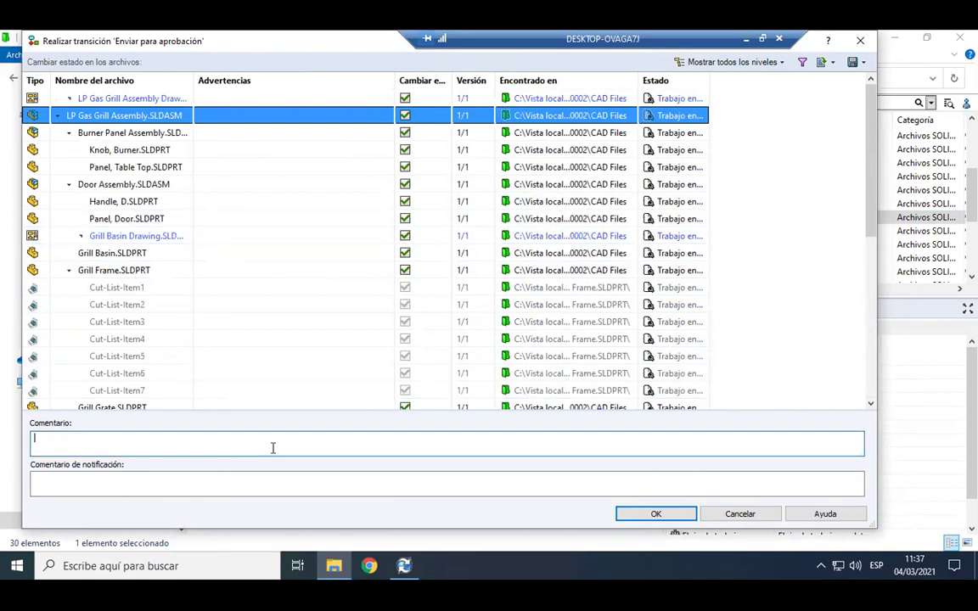
{"action": "type", "text": "Revisar antes de"}
{"action": "key", "text": "BackSpace"}
{"action": "key", "text": "BackSpace"}
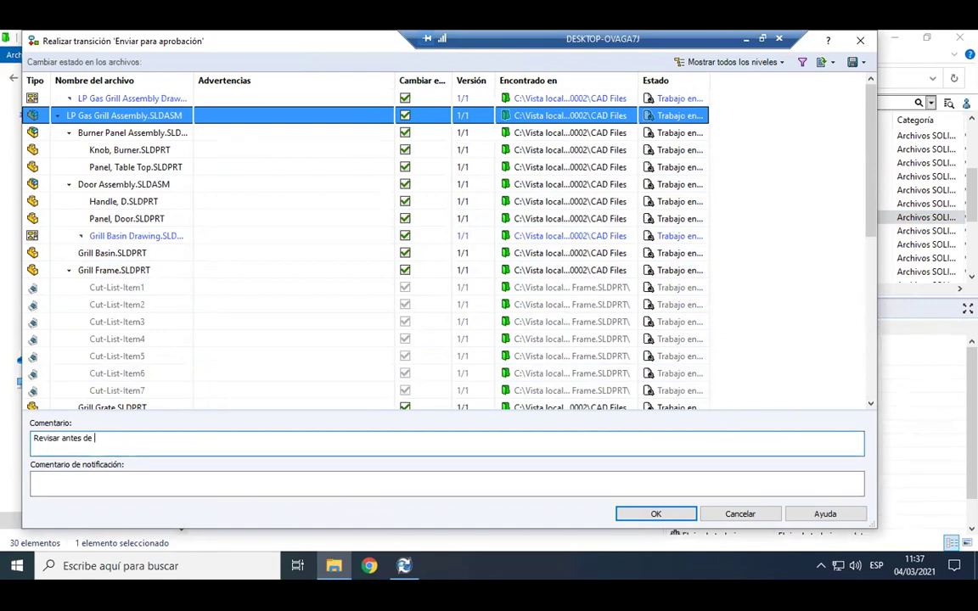
{"action": "type", "text": "30/03"}
{"action": "left_click", "coordinate": [674, 512]}
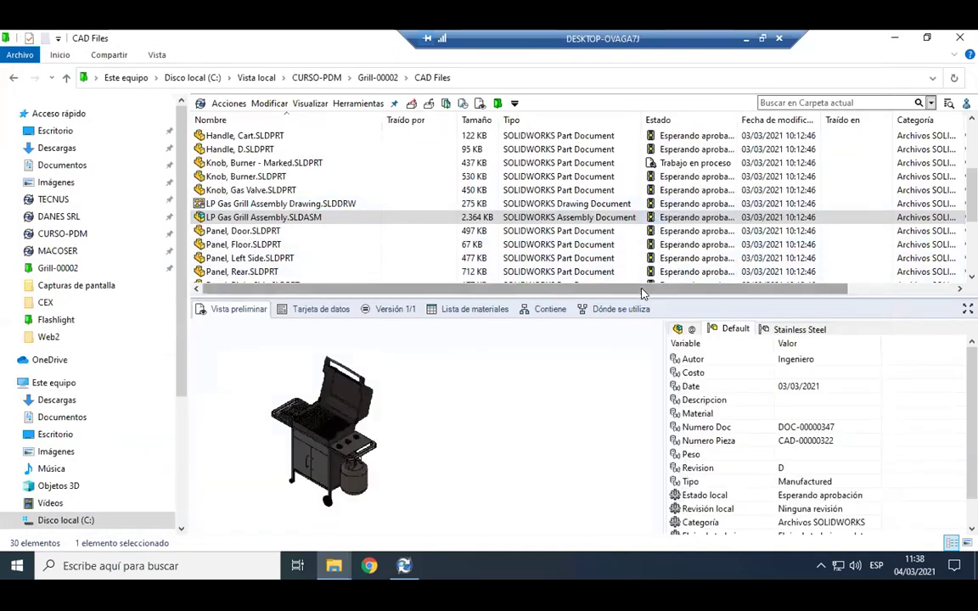
Widen the Estado column and scroll to confirm every grill file reads Esperando aprobación.
{"action": "scroll", "coordinate": [535, 208], "scroll_direction": "up", "scroll_amount": 3}
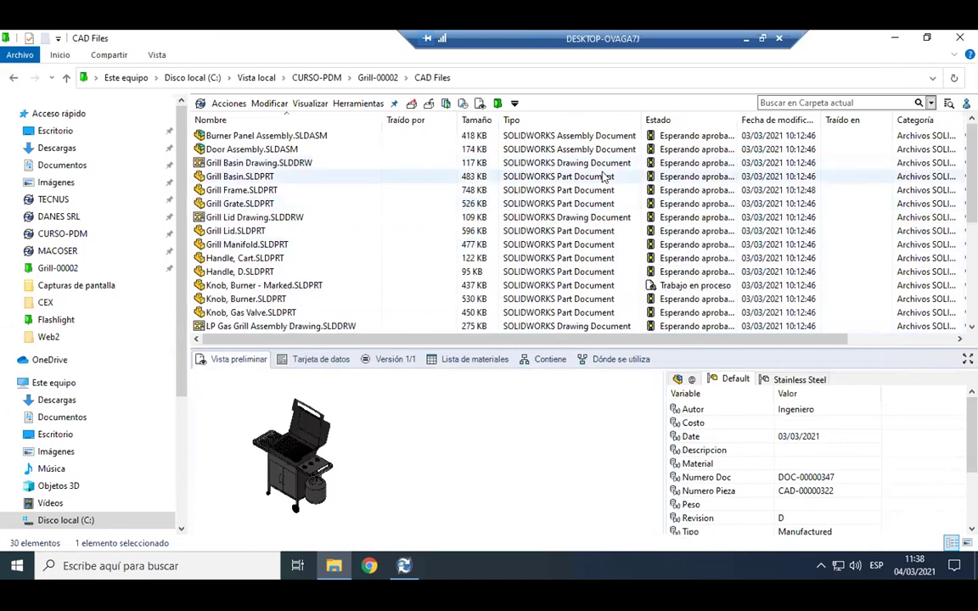
{"action": "left_click_drag", "start_coordinate": [739, 121], "coordinate": [836, 120]}
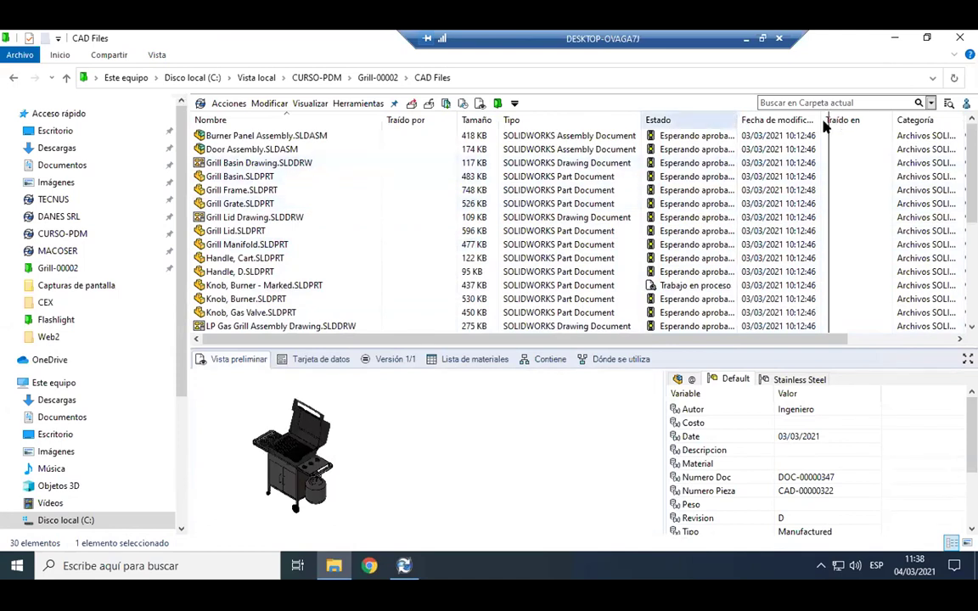
{"action": "scroll", "coordinate": [600, 177], "scroll_direction": "down", "scroll_amount": 2}
{"action": "scroll", "coordinate": [601, 176], "scroll_direction": "down", "scroll_amount": 3}
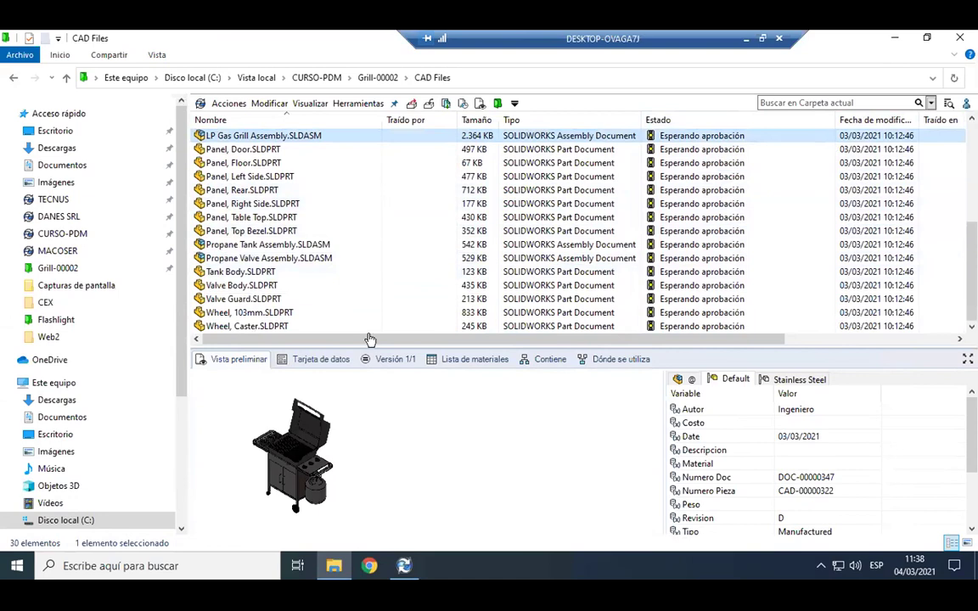
{"action": "mouse_move", "coordinate": [390, 568]}
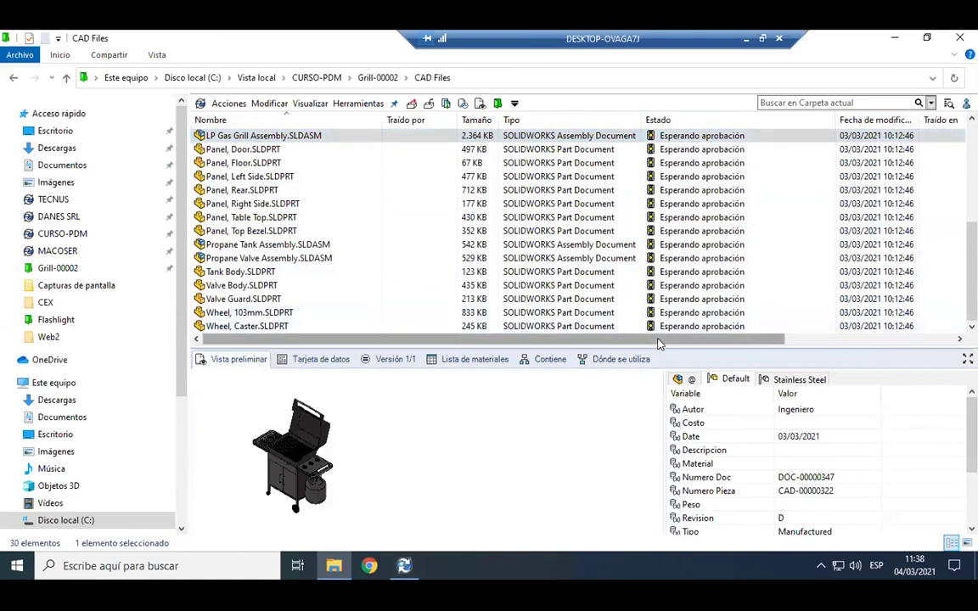
Log out, log back in to CURSO-PDM as the designer user, and select the Grill project folders.
{"action": "left_click", "coordinate": [966, 103]}
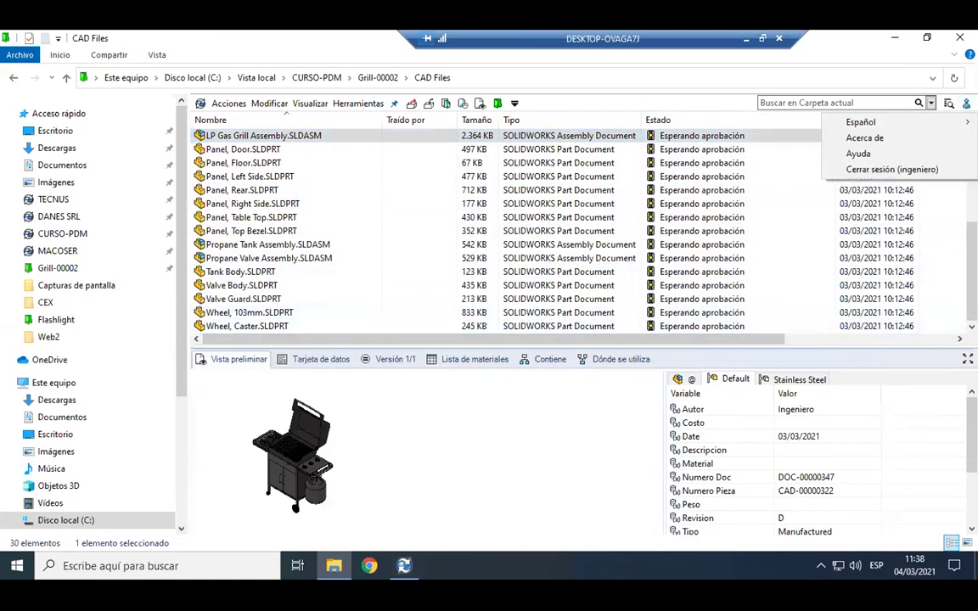
{"action": "left_click", "coordinate": [885, 171]}
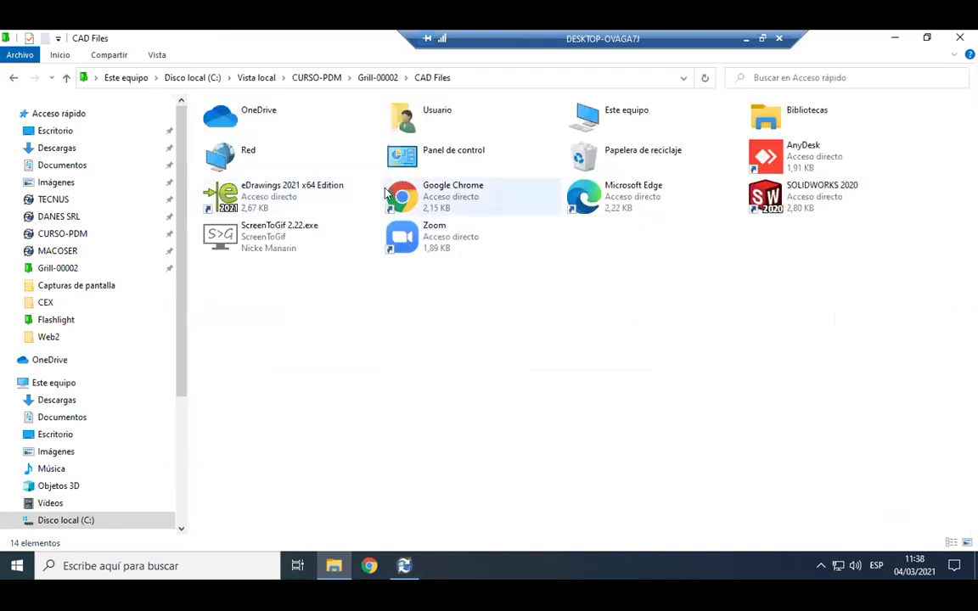
{"action": "left_click", "coordinate": [73, 233]}
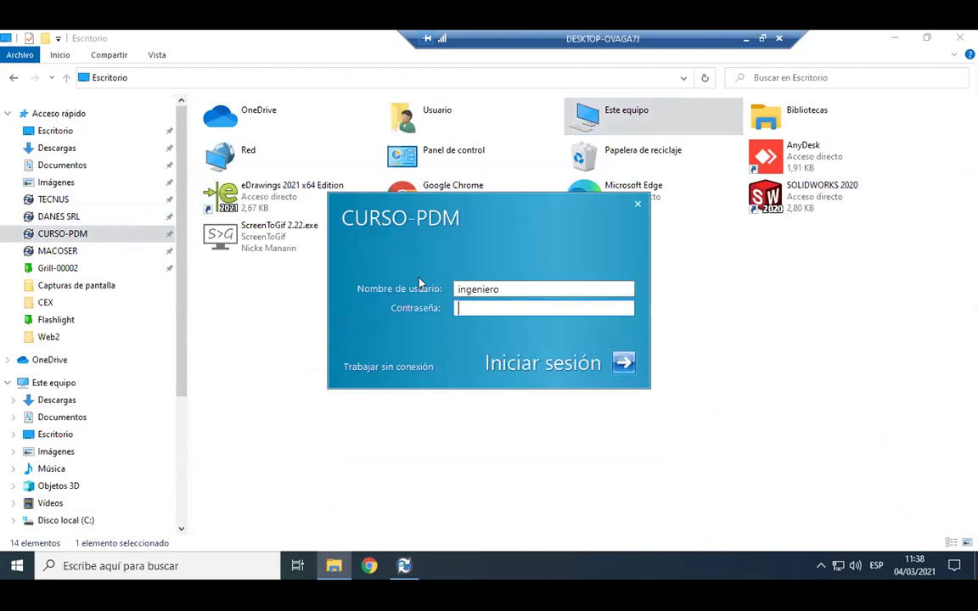
{"action": "left_click_drag", "start_coordinate": [528, 290], "coordinate": [246, 325]}
{"action": "type", "text": "diseñador"}
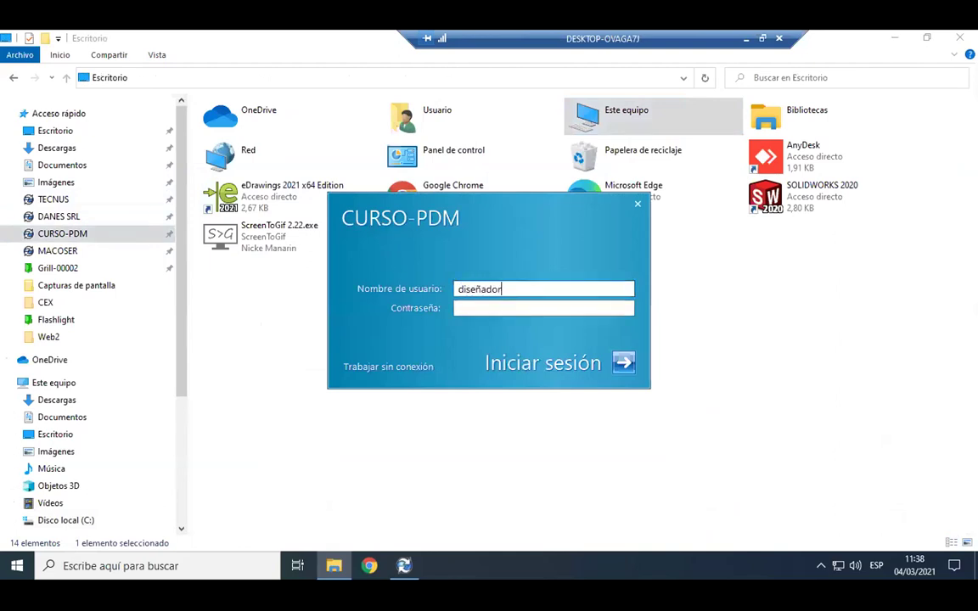
{"action": "key", "text": "Return"}
{"action": "left_click", "coordinate": [255, 161]}
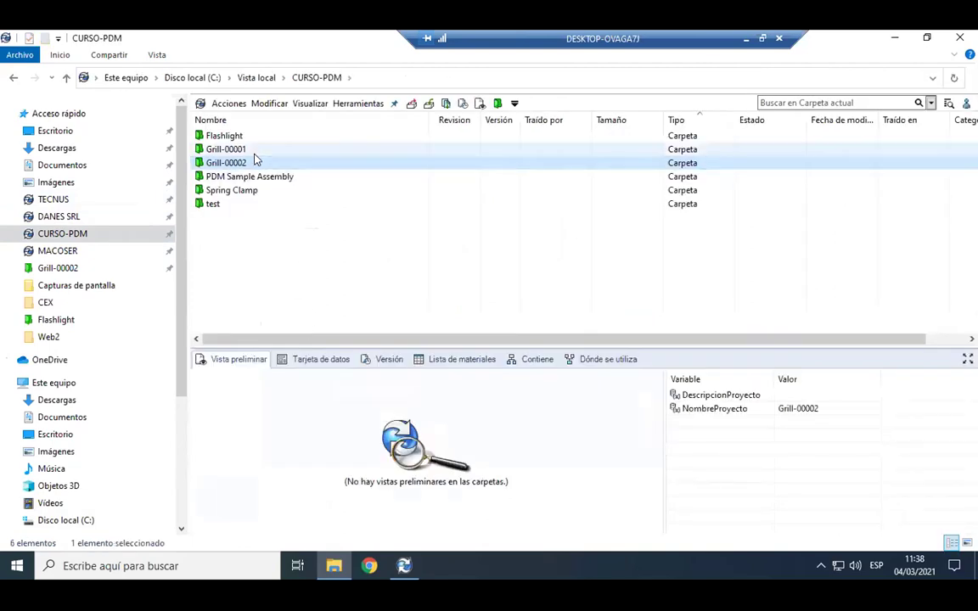
{"action": "left_click", "coordinate": [254, 153]}
Open the Grill-00002 project's CAD Files folder.
{"action": "left_click", "coordinate": [279, 265]}
{"action": "double_click", "coordinate": [247, 166]}
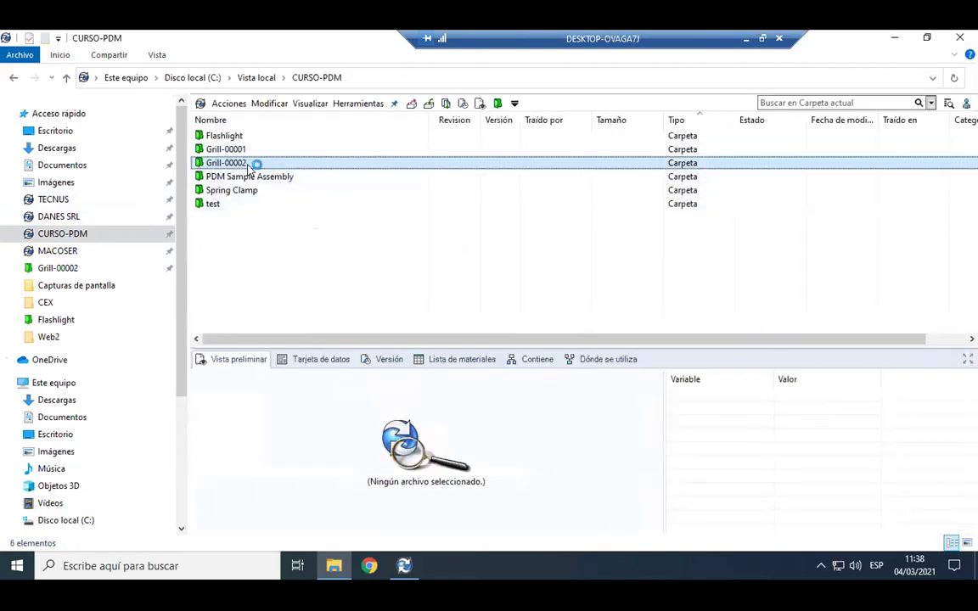
{"action": "double_click", "coordinate": [249, 138]}
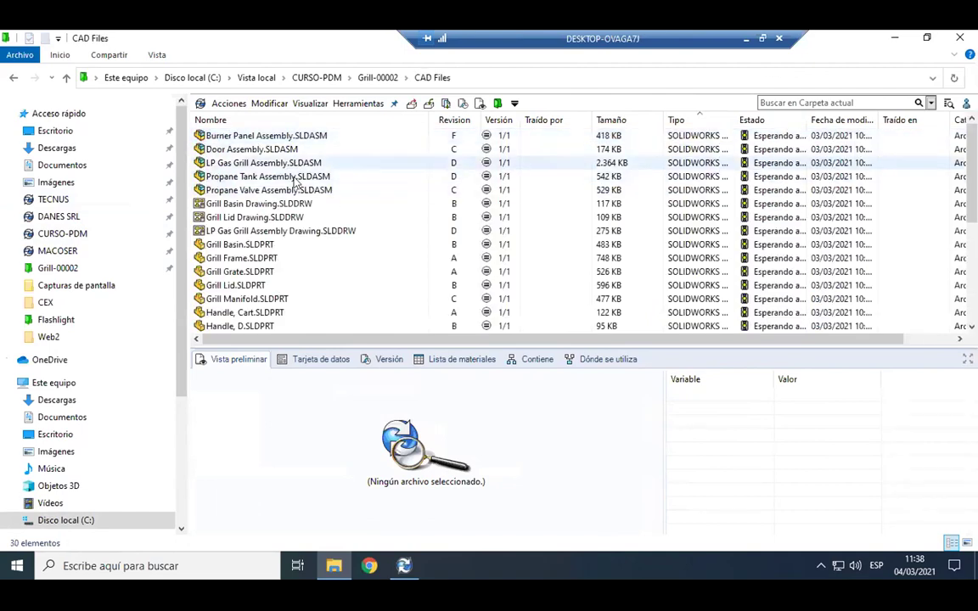
{"action": "scroll", "coordinate": [339, 204], "scroll_direction": "down", "scroll_amount": 5}
{"action": "scroll", "coordinate": [265, 234], "scroll_direction": "up", "scroll_amount": 5}
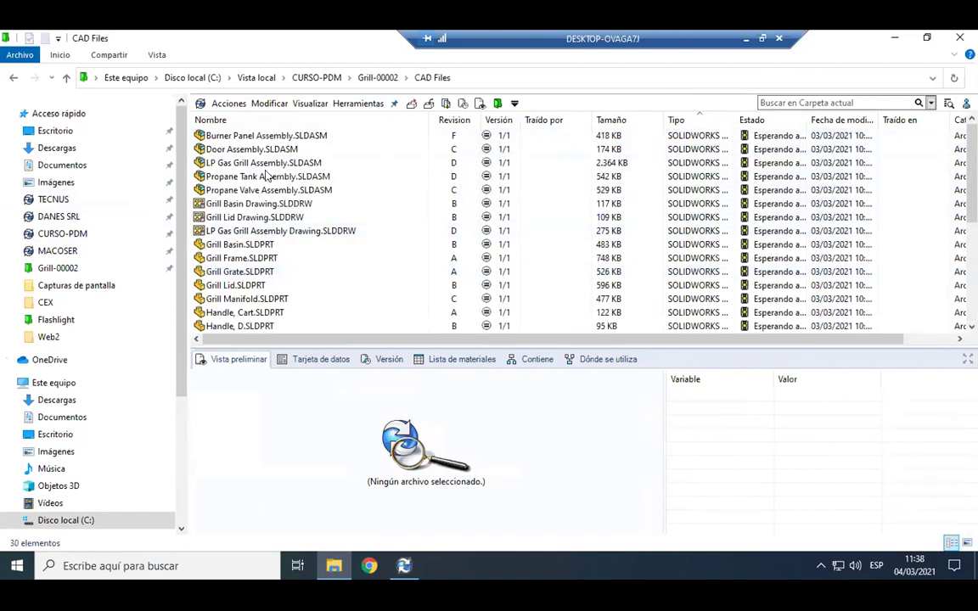
Show LP Gas Grill Assembly's version details and widen the Estado column.
{"action": "left_click", "coordinate": [368, 162]}
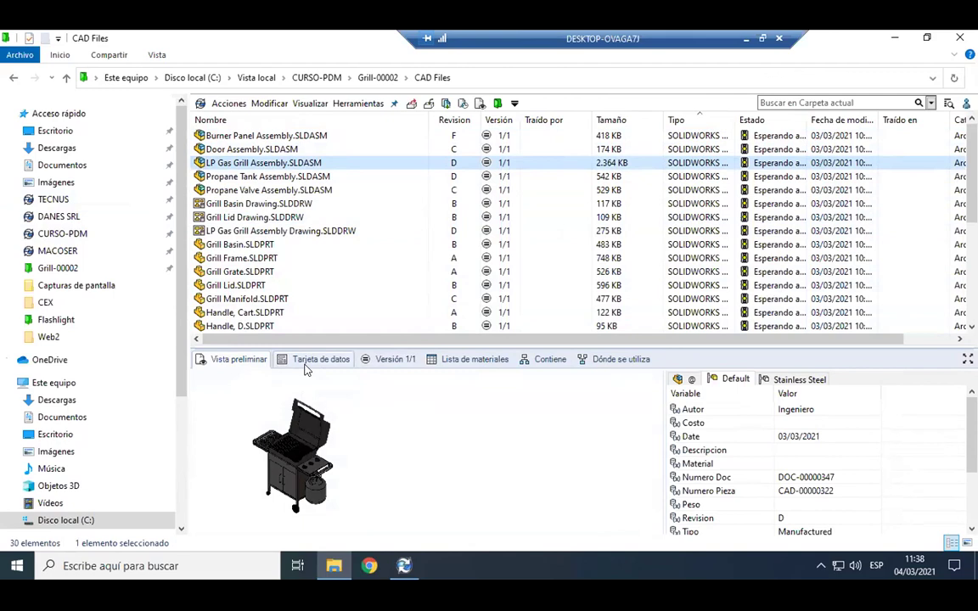
{"action": "left_click", "coordinate": [307, 361]}
{"action": "left_click", "coordinate": [380, 360]}
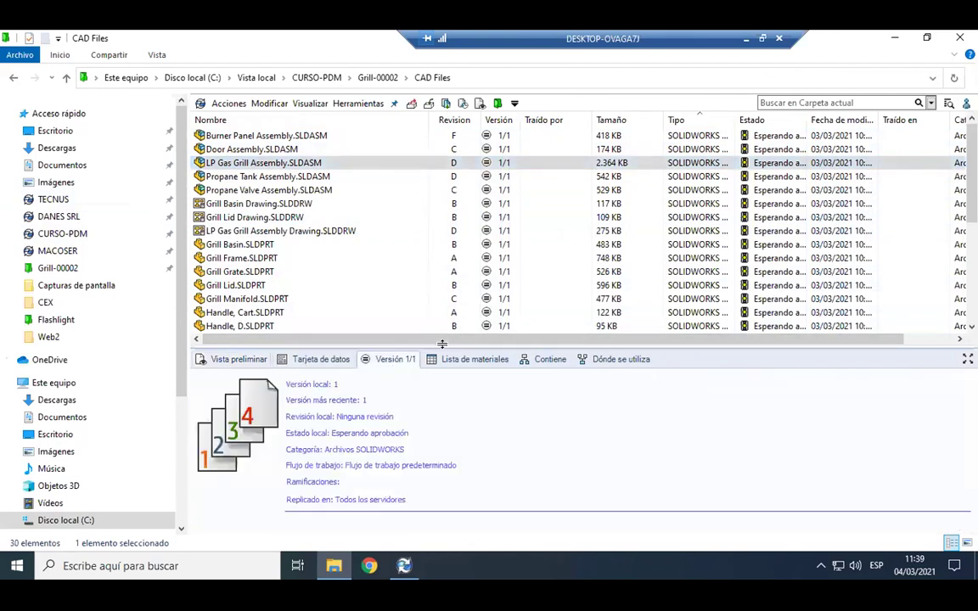
{"action": "left_click_drag", "start_coordinate": [450, 276], "coordinate": [450, 273]}
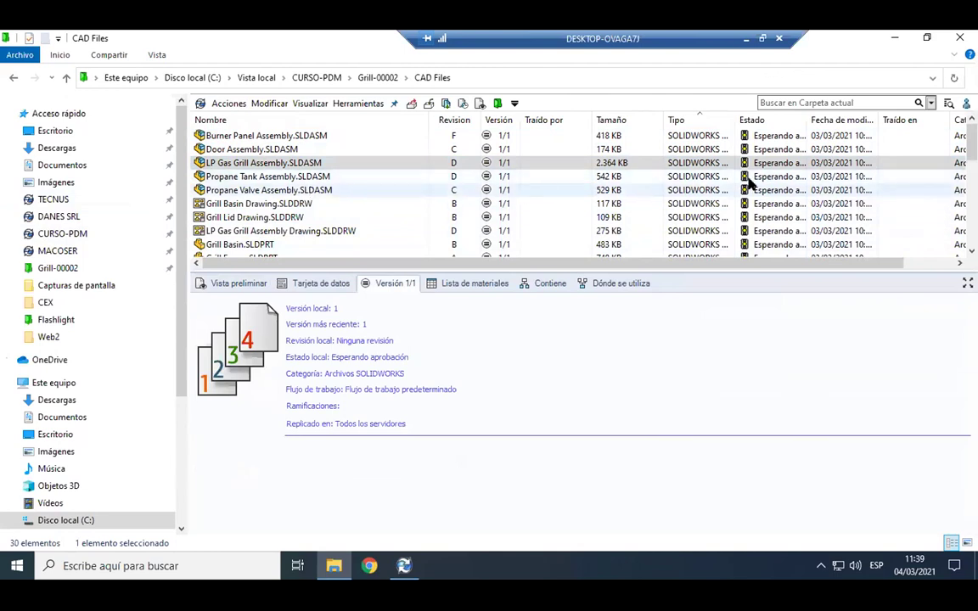
{"action": "left_click_drag", "start_coordinate": [808, 120], "coordinate": [845, 119]}
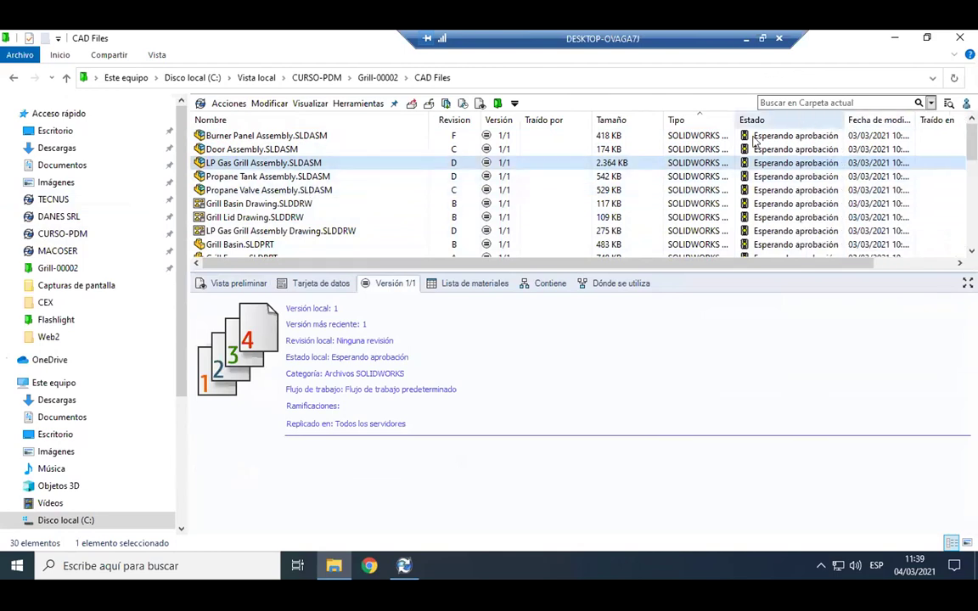
Start the Aprobación aceptada transition on LP Gas Grill Assembly.
{"action": "right_click", "coordinate": [262, 168]}
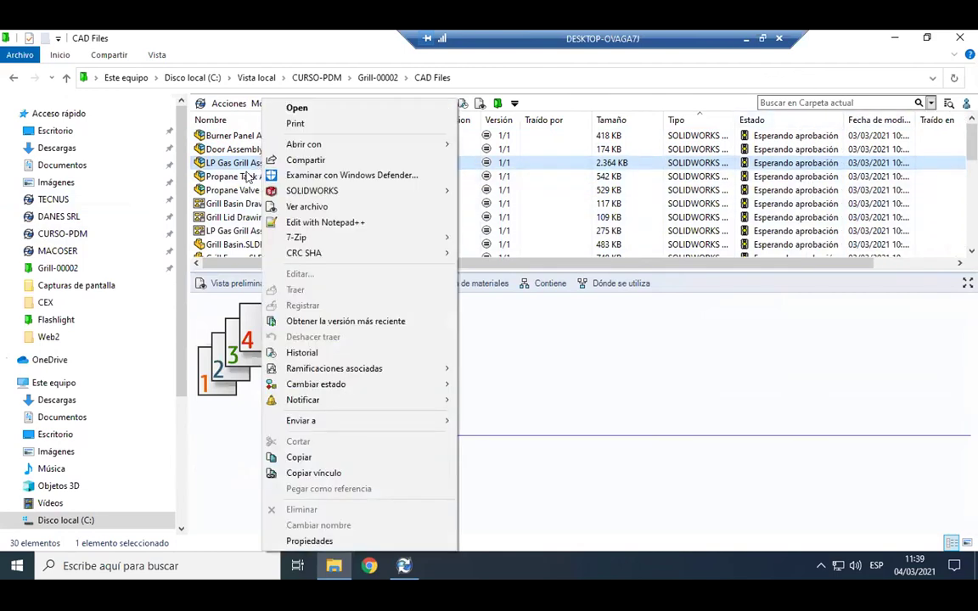
{"action": "mouse_move", "coordinate": [356, 389]}
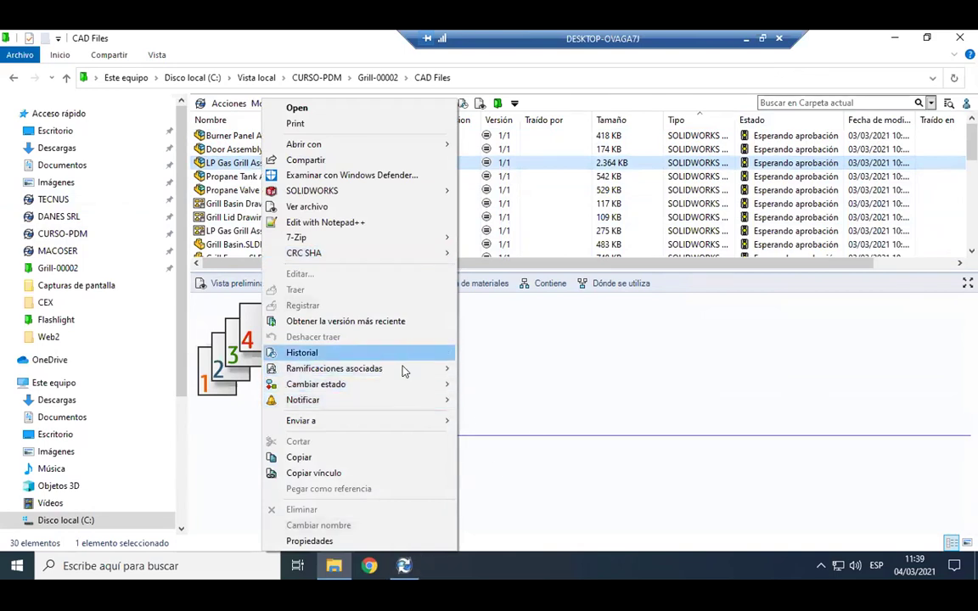
{"action": "mouse_move", "coordinate": [399, 385]}
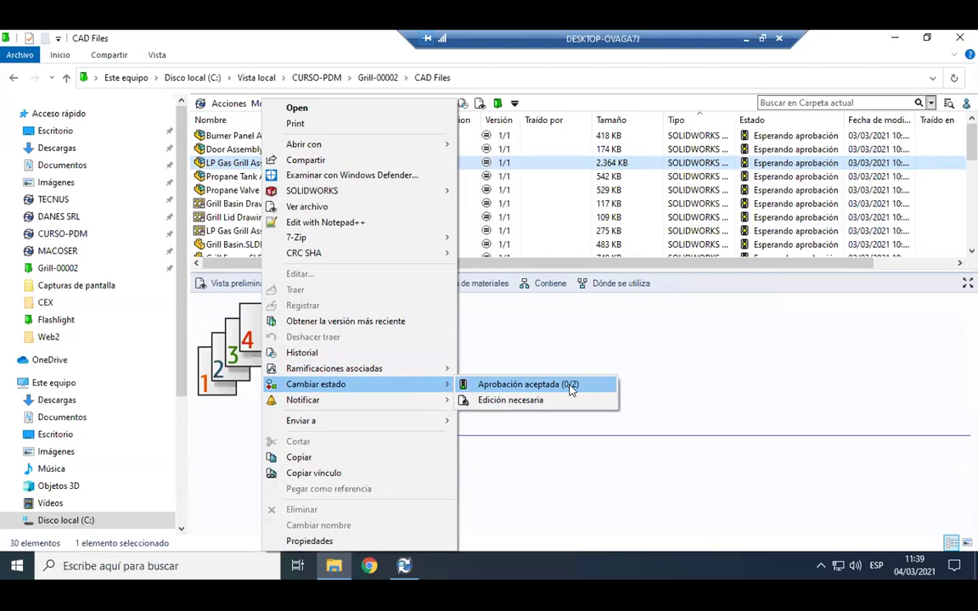
{"action": "left_click", "coordinate": [571, 389]}
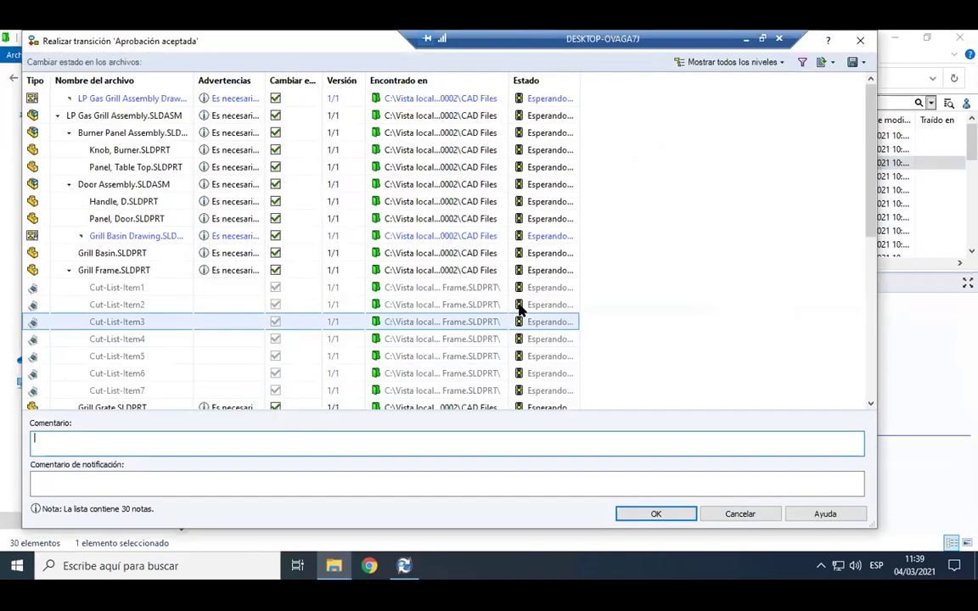
Review the Advertencias warnings for the Tank Body part and assembly drawing.
{"action": "scroll", "coordinate": [331, 336], "scroll_direction": "down", "scroll_amount": 7}
{"action": "left_click", "coordinate": [335, 339]}
{"action": "scroll", "coordinate": [337, 338], "scroll_direction": "up", "scroll_amount": 7}
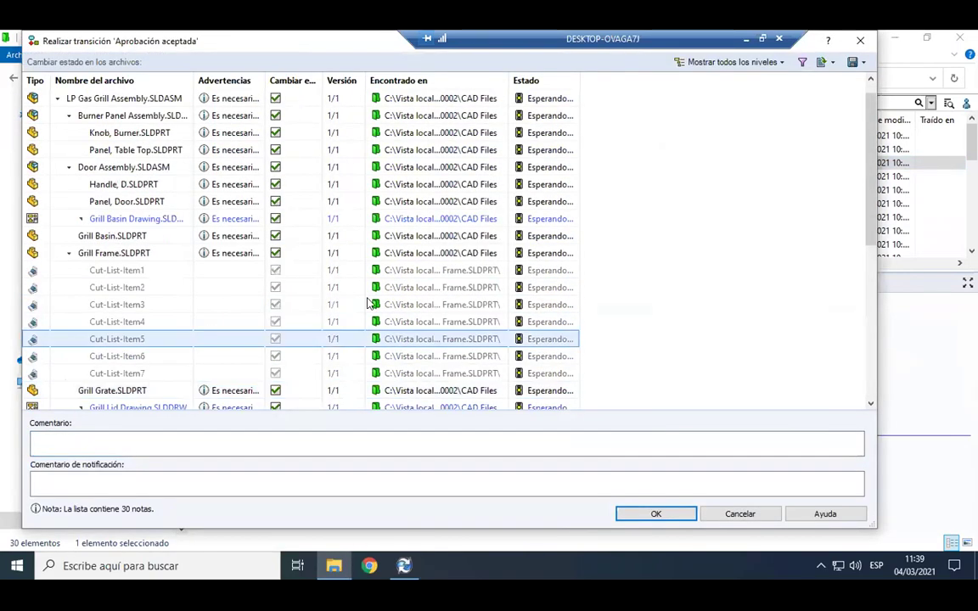
{"action": "left_click_drag", "start_coordinate": [265, 80], "coordinate": [402, 81]}
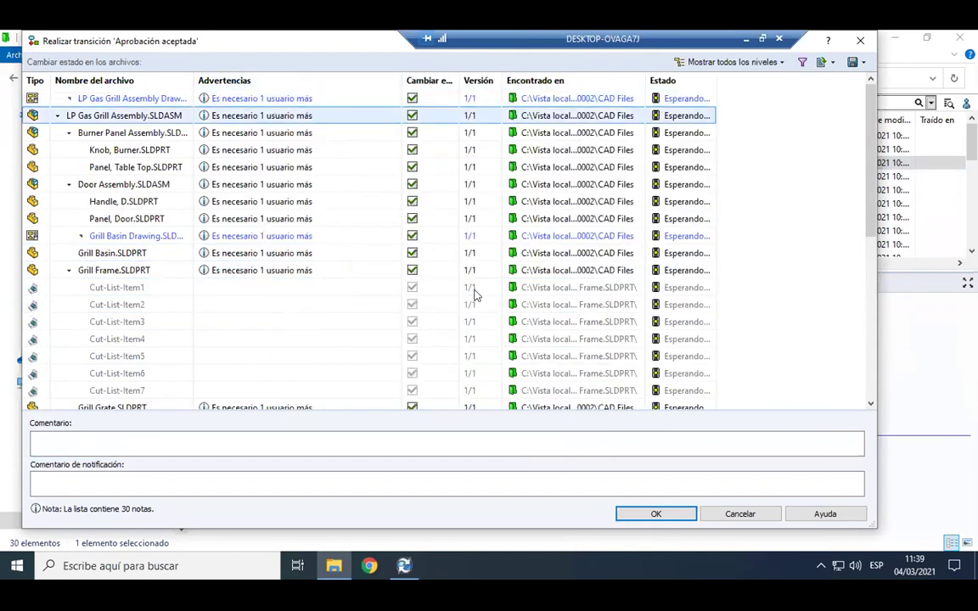
{"action": "left_click", "coordinate": [229, 98]}
{"action": "left_click_drag", "start_coordinate": [182, 37], "coordinate": [195, 42]}
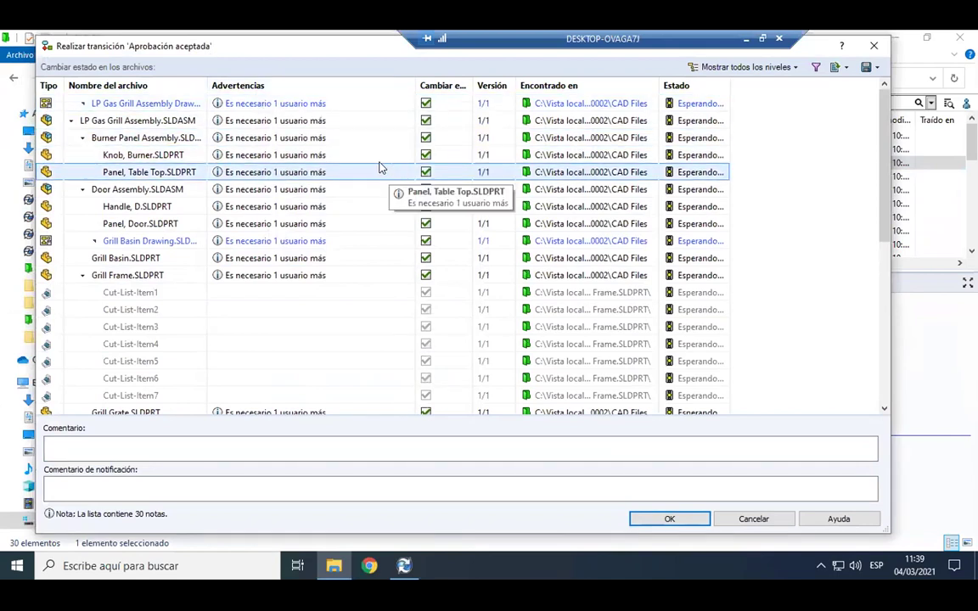
{"action": "left_click", "coordinate": [302, 105]}
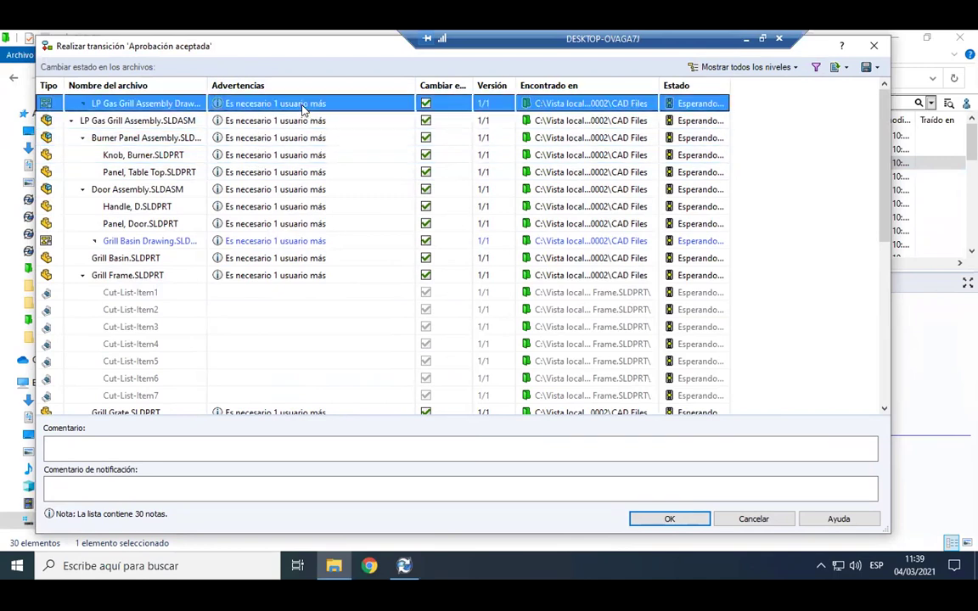
{"action": "scroll", "coordinate": [289, 157], "scroll_direction": "down", "scroll_amount": 7}
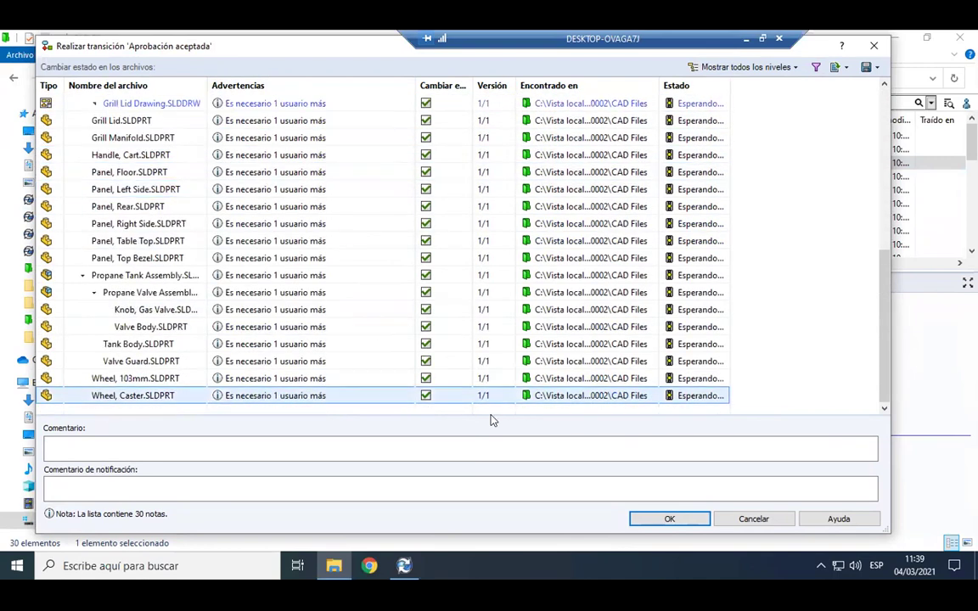
Add the required comment 'Revisado con éxito' and confirm the approval.
{"action": "left_click", "coordinate": [662, 518]}
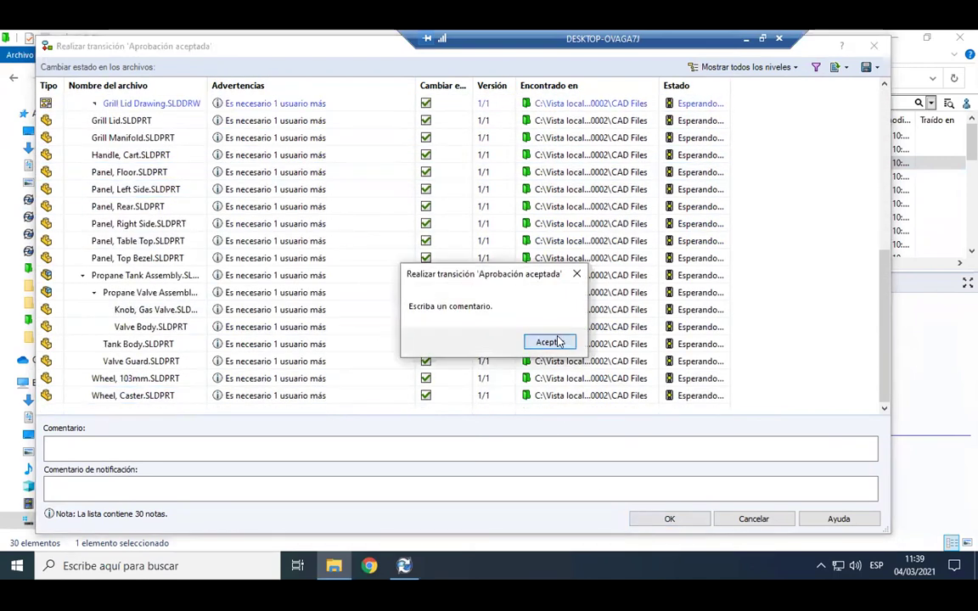
{"action": "left_click", "coordinate": [549, 342]}
{"action": "left_click", "coordinate": [255, 447]}
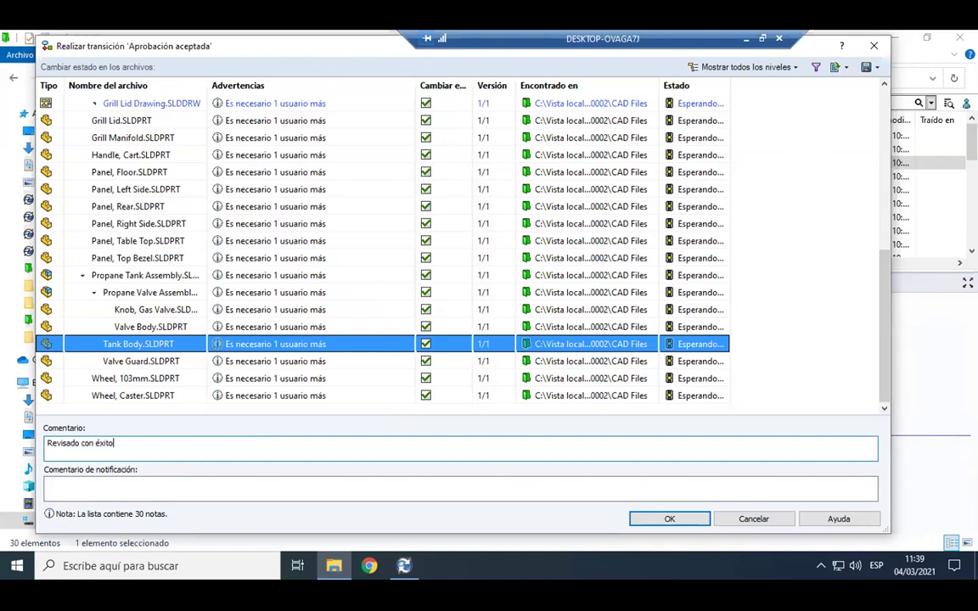
{"action": "left_click", "coordinate": [666, 521]}
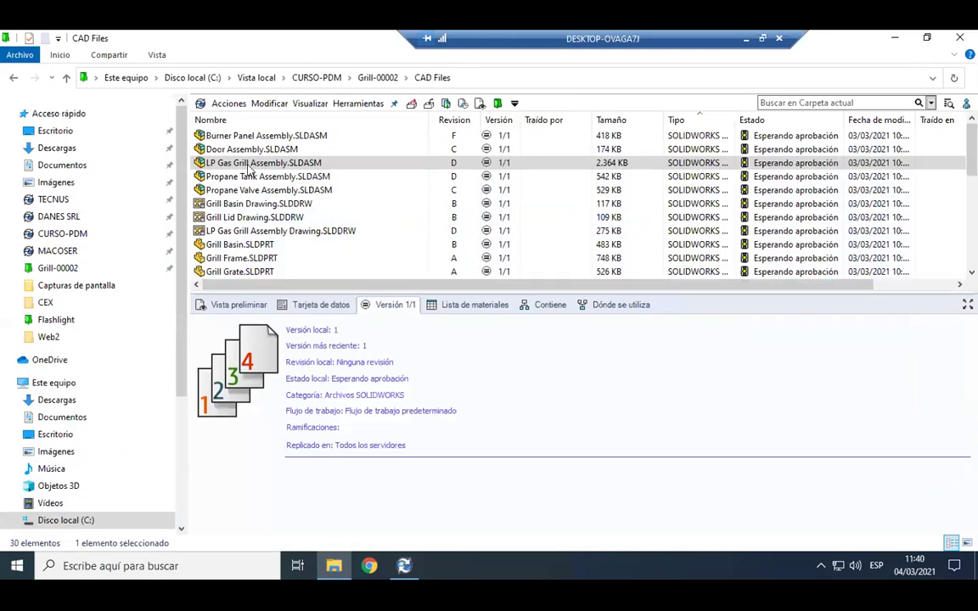
Verify LP Gas Grill Assembly's Cambiar estado shows Revocar (1/2), then log the designer out of the vault.
{"action": "right_click", "coordinate": [285, 162]}
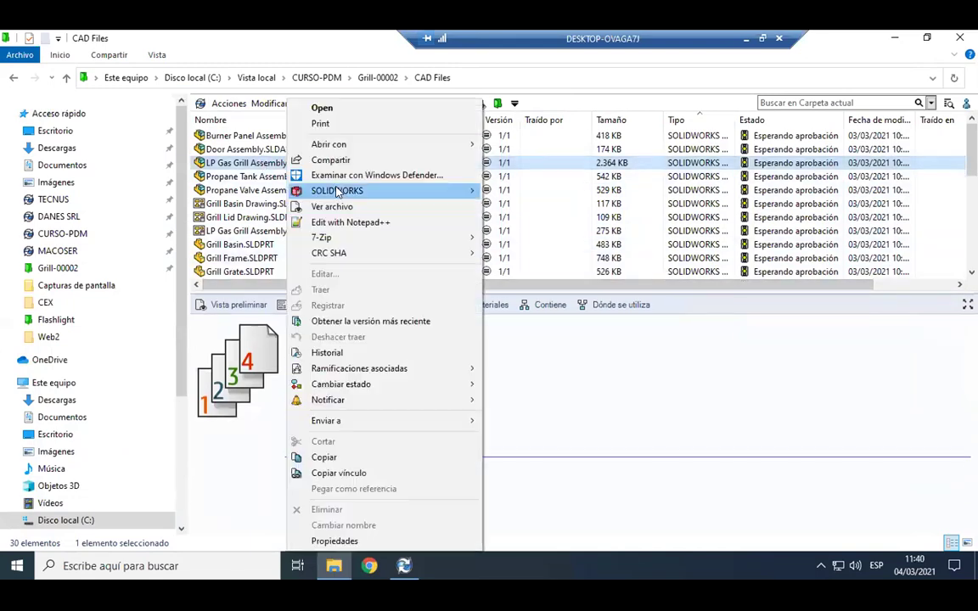
{"action": "mouse_move", "coordinate": [476, 385]}
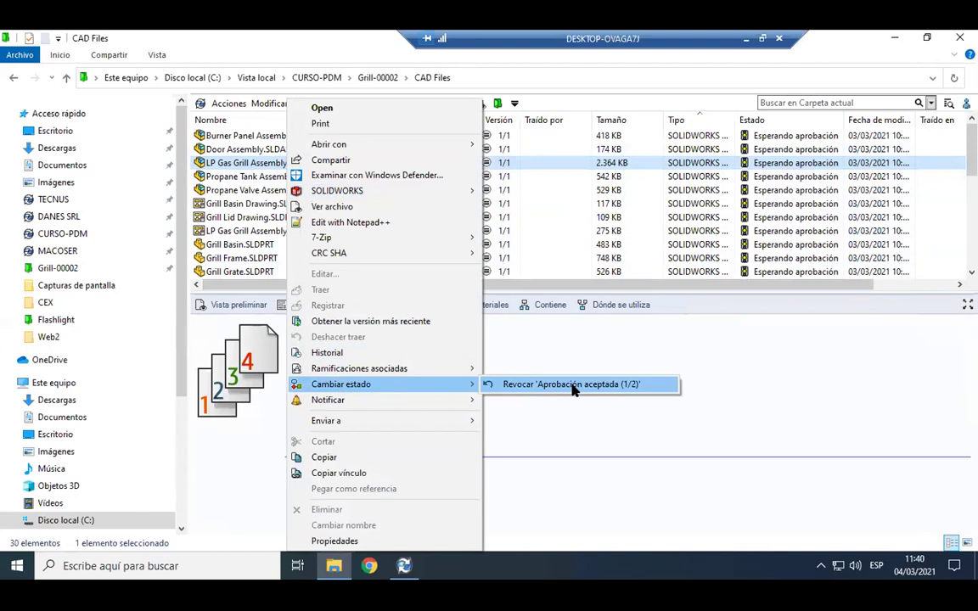
{"action": "left_click", "coordinate": [747, 374]}
{"action": "left_click", "coordinate": [966, 103]}
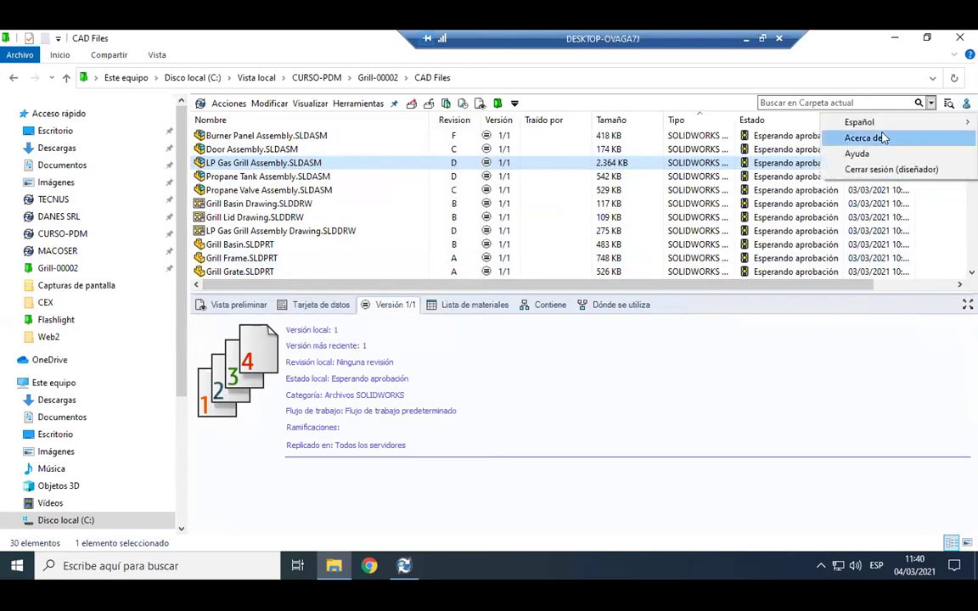
{"action": "left_click", "coordinate": [894, 170]}
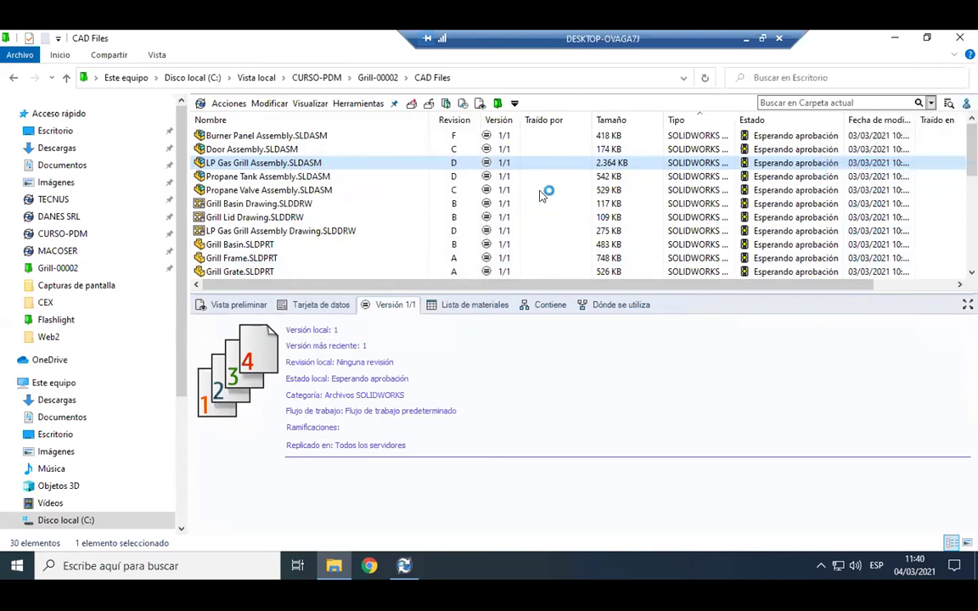
Log back in to the CURSO-PDM vault as the quality user and confirm the login.
{"action": "left_click", "coordinate": [64, 233]}
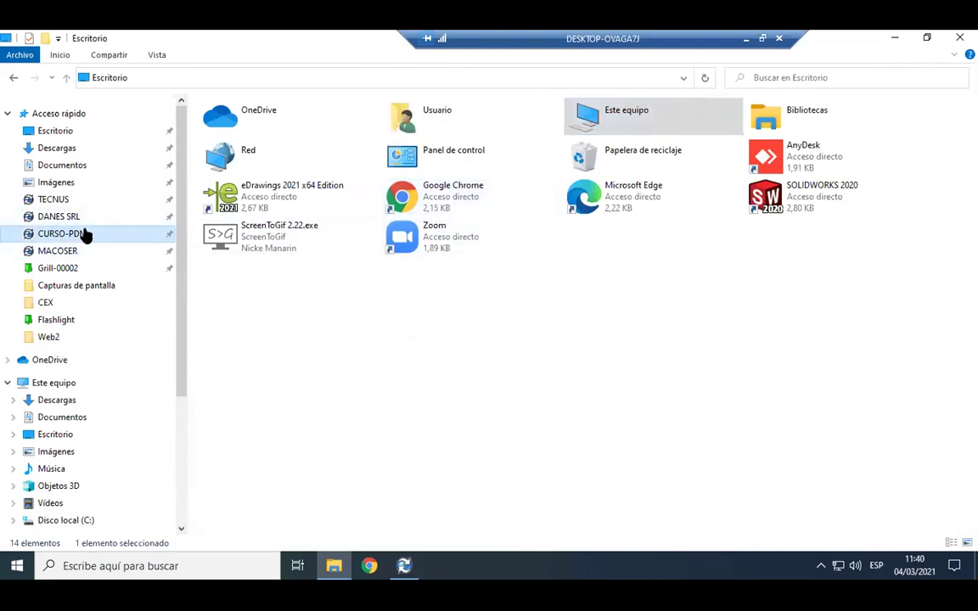
{"action": "double_click", "coordinate": [524, 287]}
{"action": "type", "text": "calidad"}
{"action": "key", "text": "Return"}
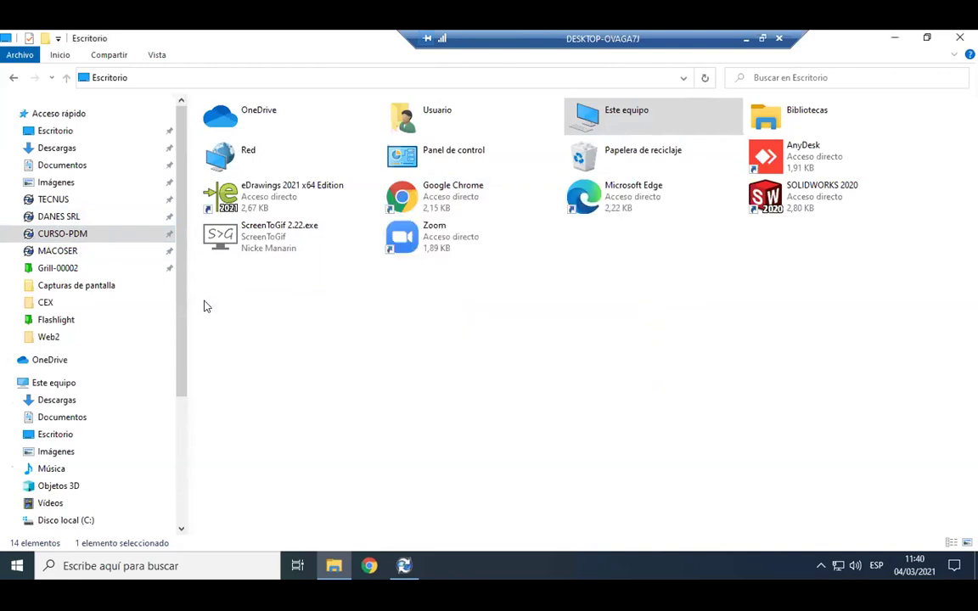
{"action": "left_click", "coordinate": [966, 103]}
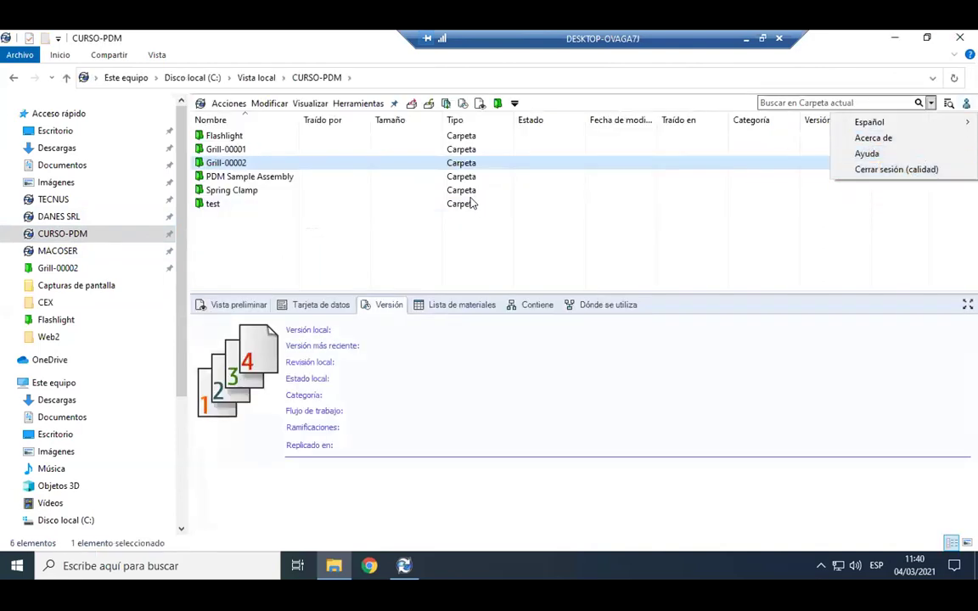
Open the Grill-00002 project's CAD Files folder.
{"action": "left_click", "coordinate": [209, 163]}
{"action": "double_click", "coordinate": [237, 166]}
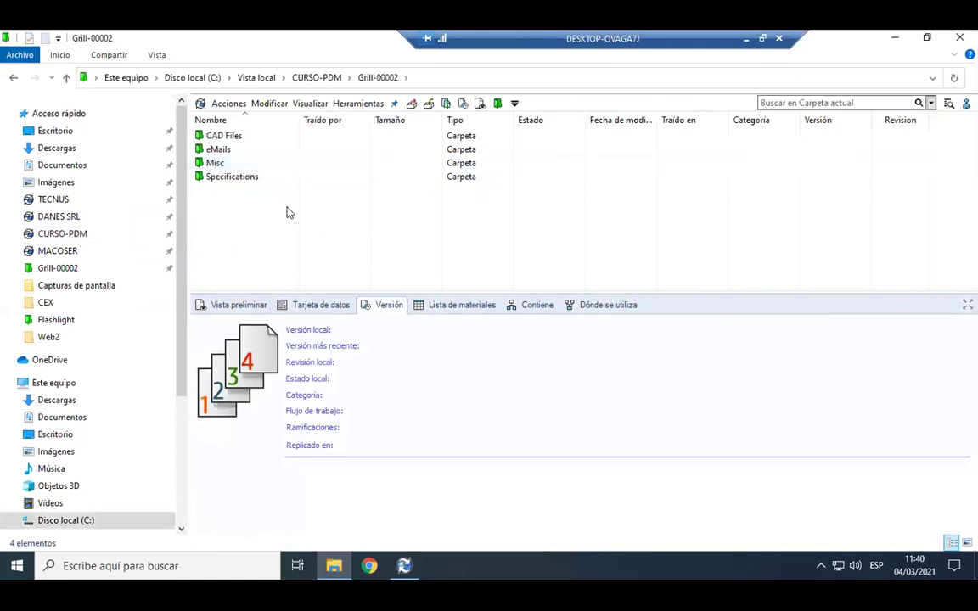
{"action": "double_click", "coordinate": [222, 136]}
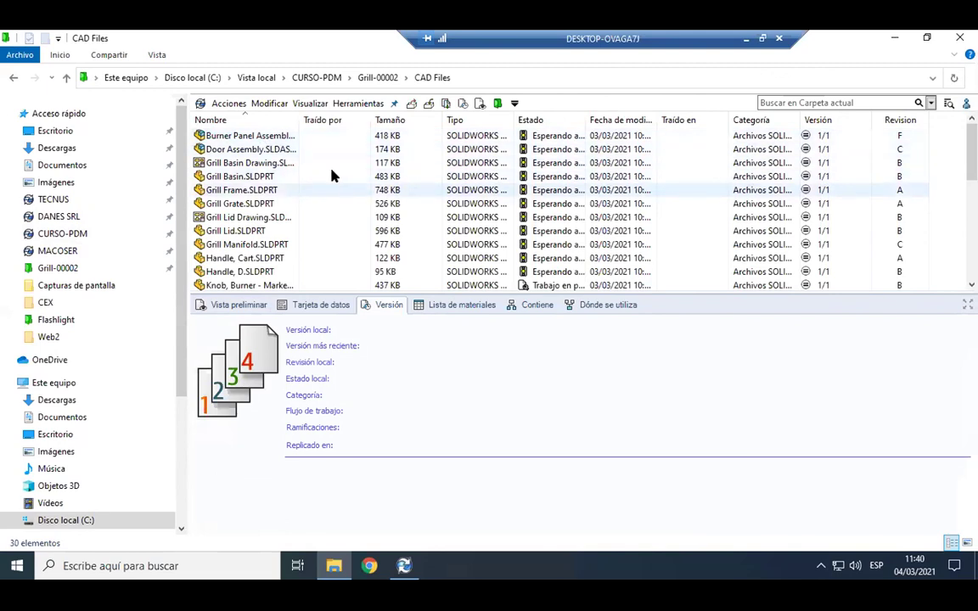
{"action": "scroll", "coordinate": [332, 175], "scroll_direction": "down", "scroll_amount": 5}
{"action": "scroll", "coordinate": [280, 222], "scroll_direction": "down", "scroll_amount": 1}
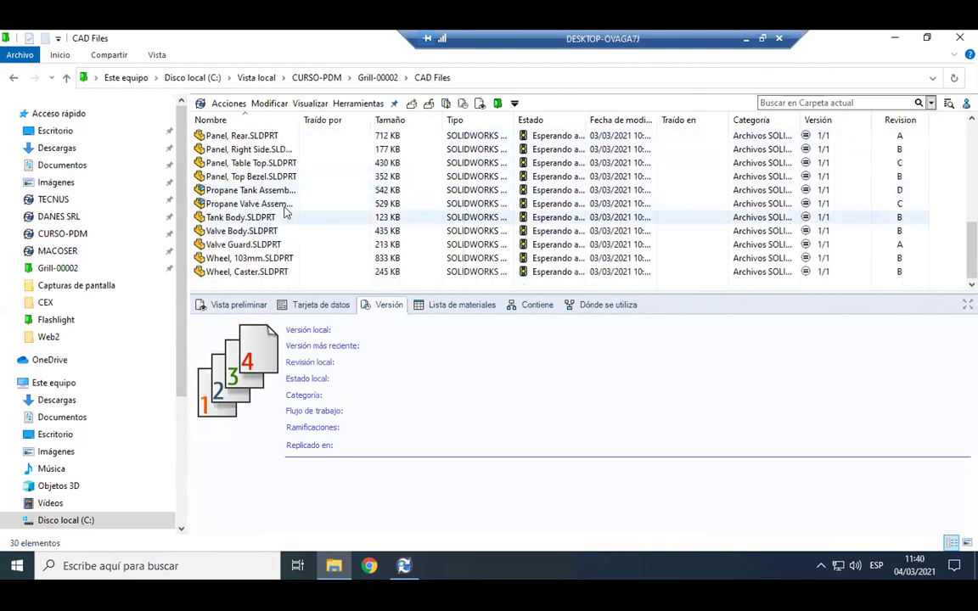
{"action": "scroll", "coordinate": [280, 223], "scroll_direction": "up", "scroll_amount": 6}
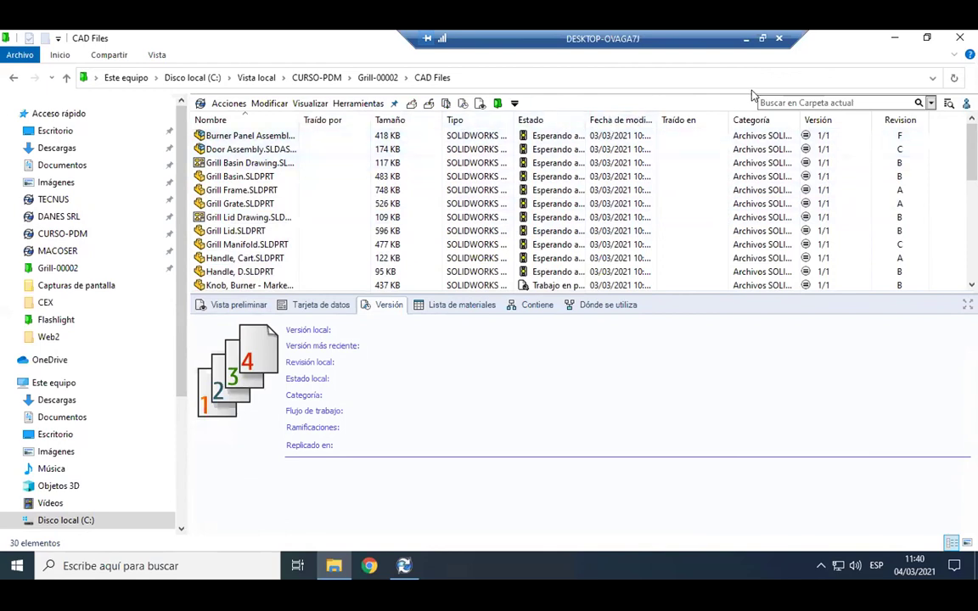
Sort the file list by Tipo and widen the Nombre column to show full names.
{"action": "left_click", "coordinate": [463, 120]}
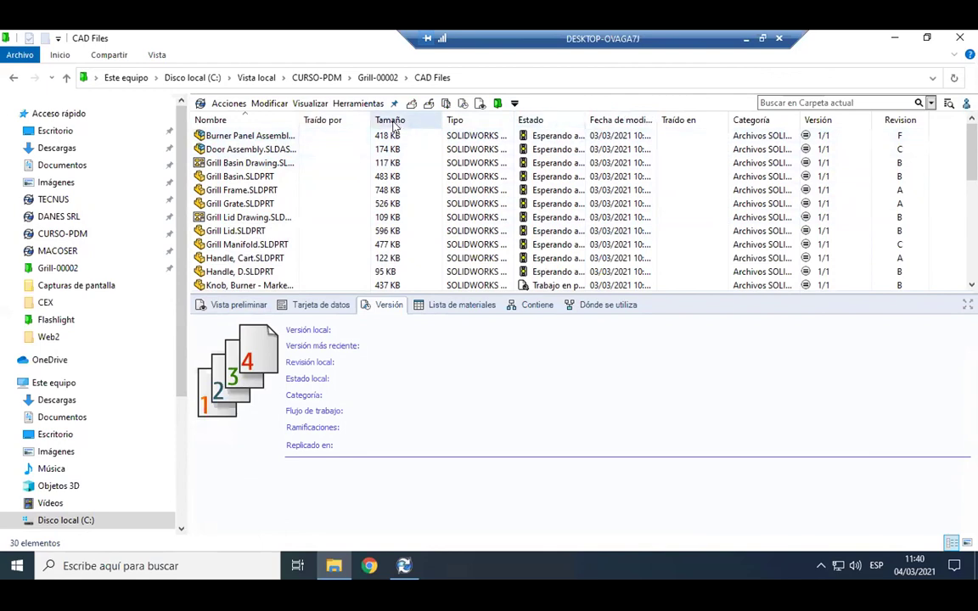
{"action": "left_click", "coordinate": [254, 163]}
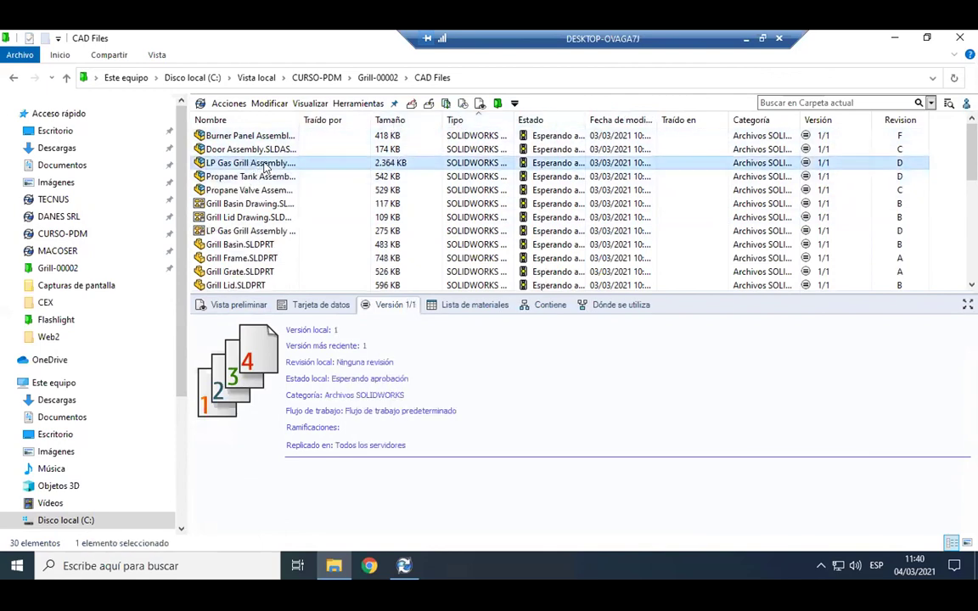
{"action": "left_click_drag", "start_coordinate": [300, 120], "coordinate": [346, 124]}
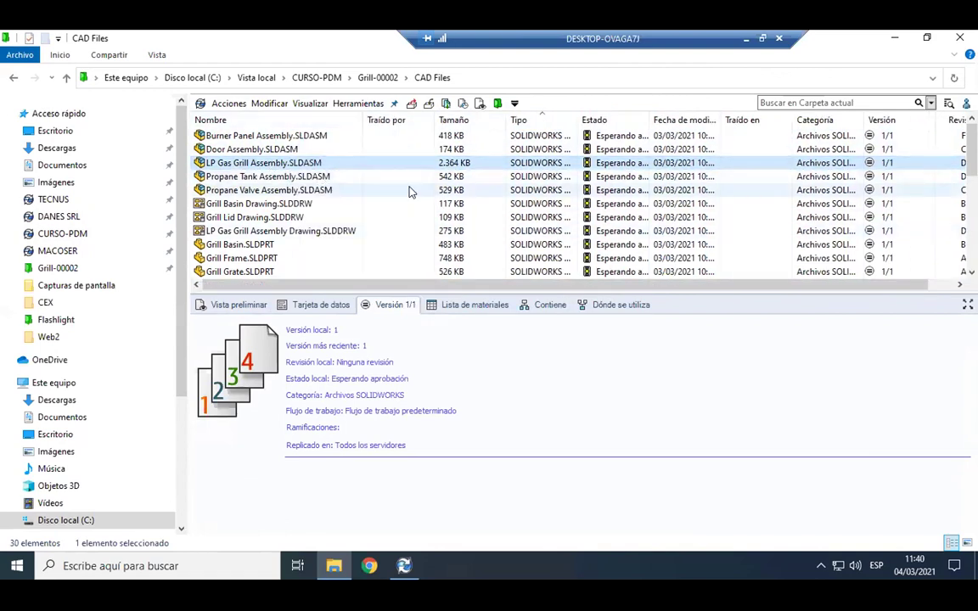
{"action": "scroll", "coordinate": [442, 204], "scroll_direction": "down", "scroll_amount": 5}
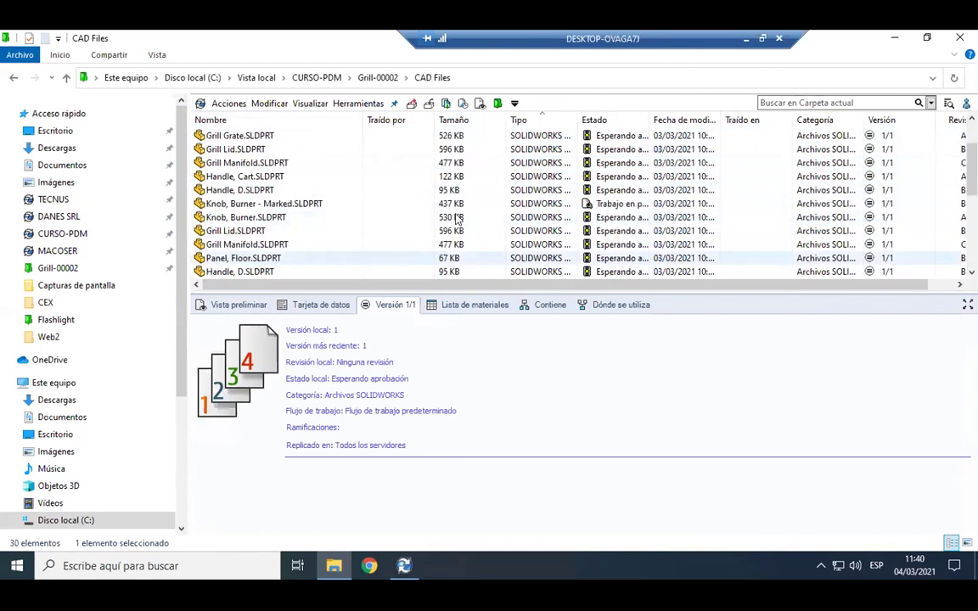
{"action": "scroll", "coordinate": [457, 219], "scroll_direction": "up", "scroll_amount": 5}
{"action": "left_click", "coordinate": [252, 189]}
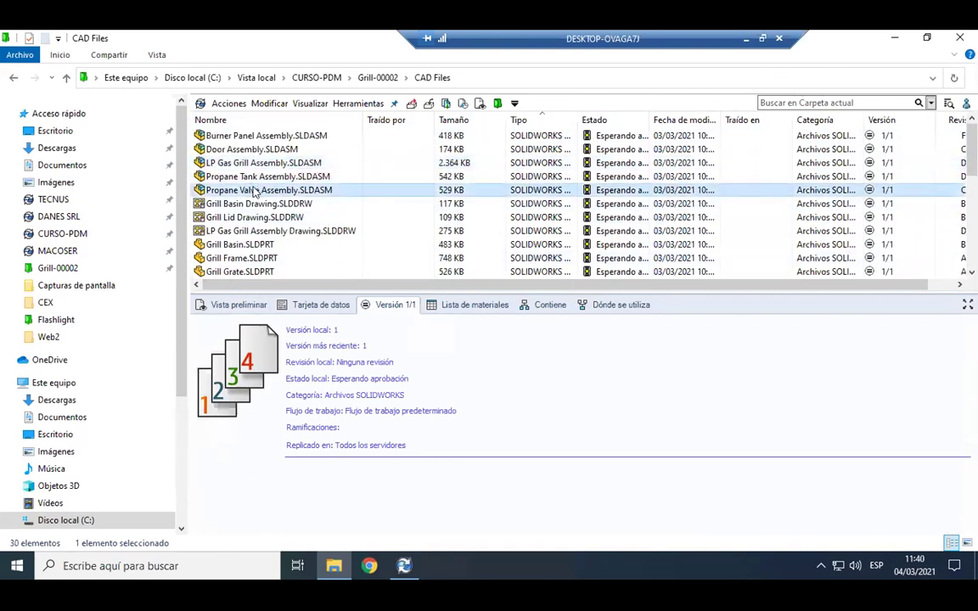
Apply the Aprobación aceptada (1/2) transition to Propane Valve Assembly and confirm it.
{"action": "right_click", "coordinate": [252, 190]}
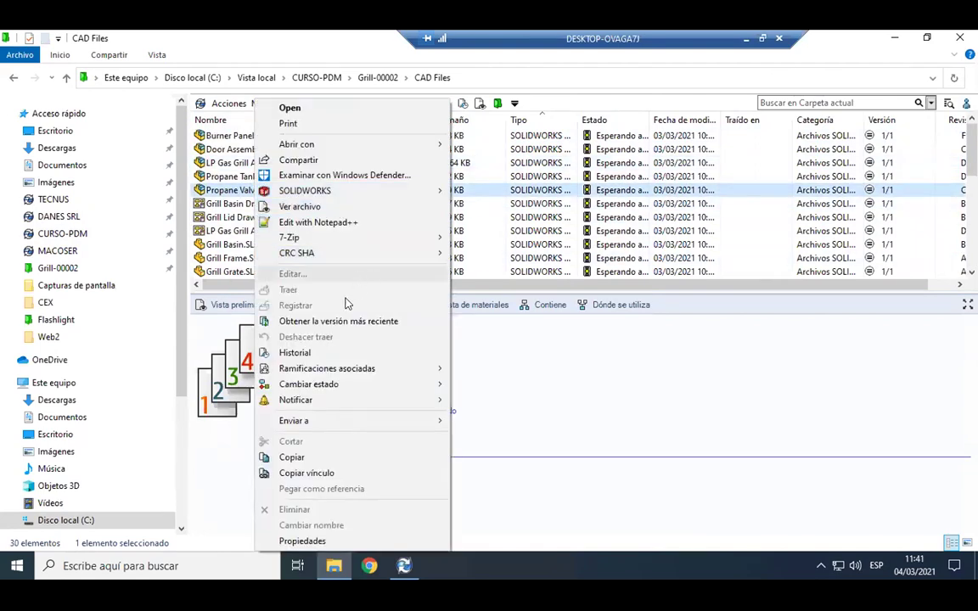
{"action": "mouse_move", "coordinate": [310, 385]}
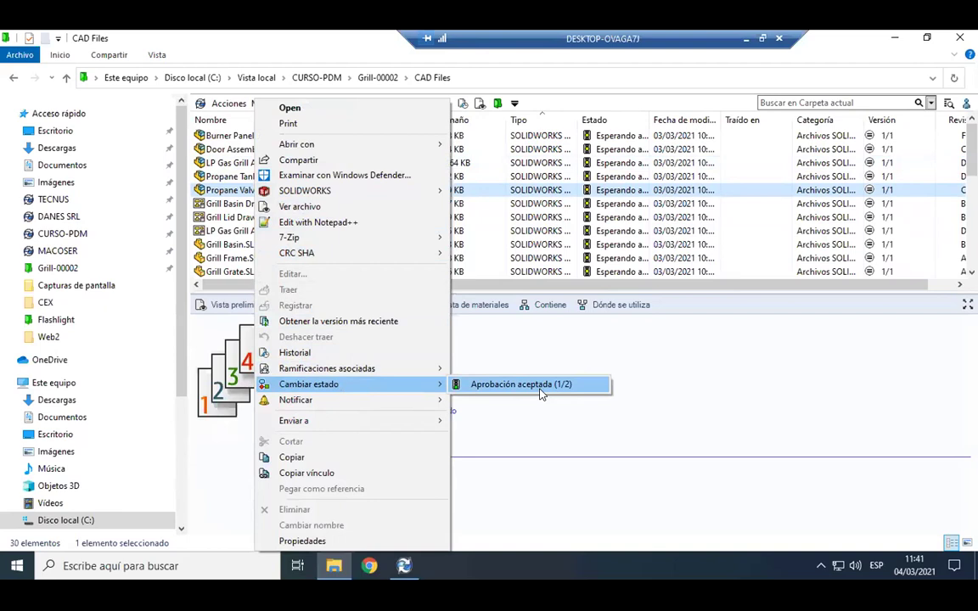
{"action": "left_click", "coordinate": [541, 386]}
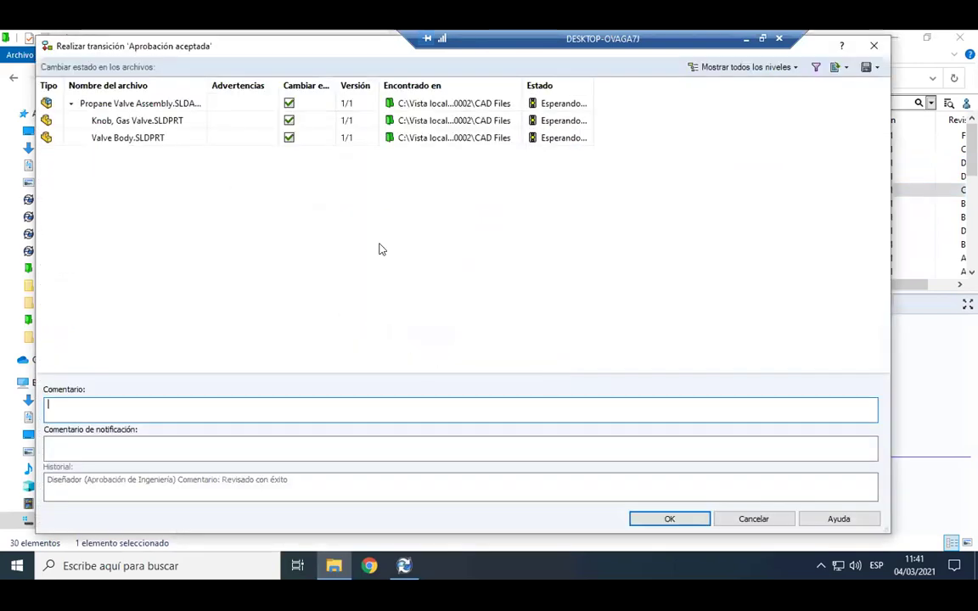
{"action": "left_click_drag", "start_coordinate": [206, 80], "coordinate": [304, 82]}
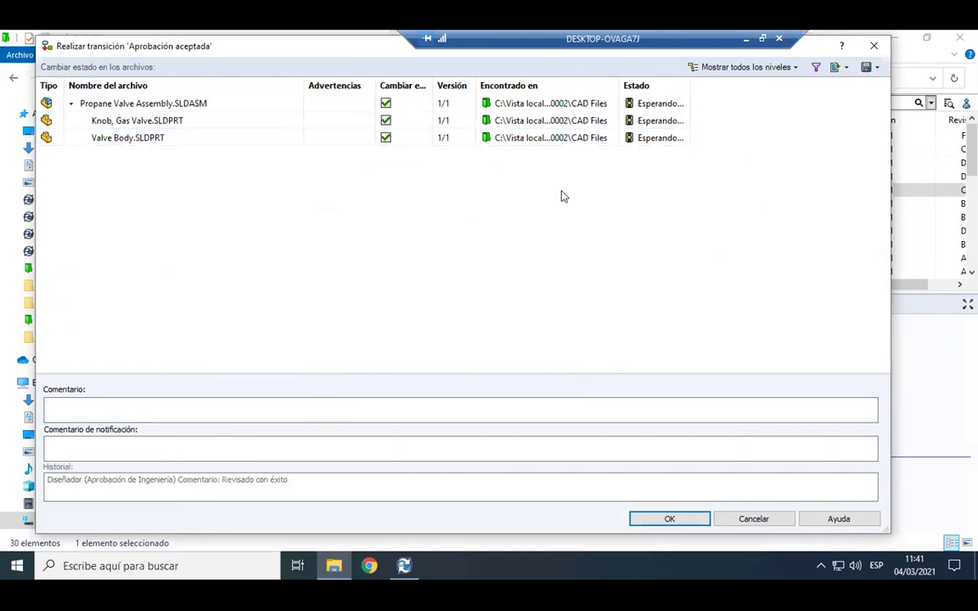
{"action": "left_click", "coordinate": [173, 413]}
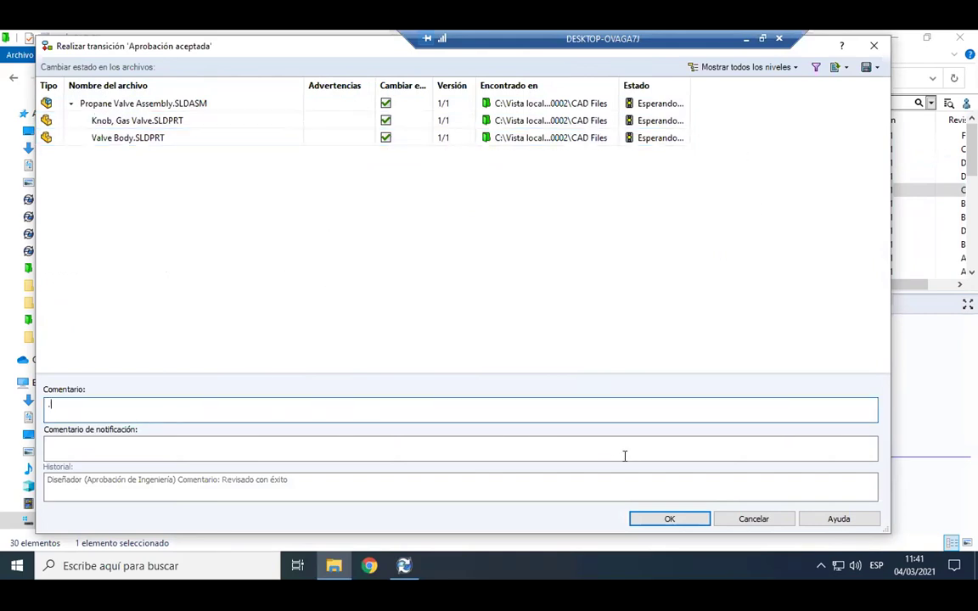
{"action": "left_click", "coordinate": [264, 495]}
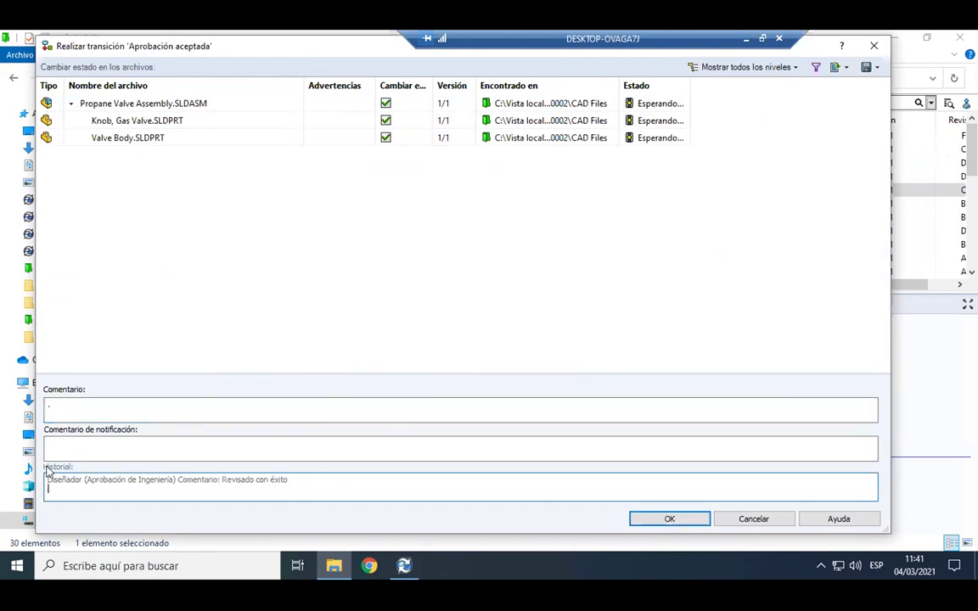
{"action": "left_click_drag", "start_coordinate": [45, 481], "coordinate": [289, 483]}
{"action": "triple_click", "coordinate": [186, 480]}
{"action": "left_click", "coordinate": [140, 484]}
{"action": "left_click", "coordinate": [661, 521]}
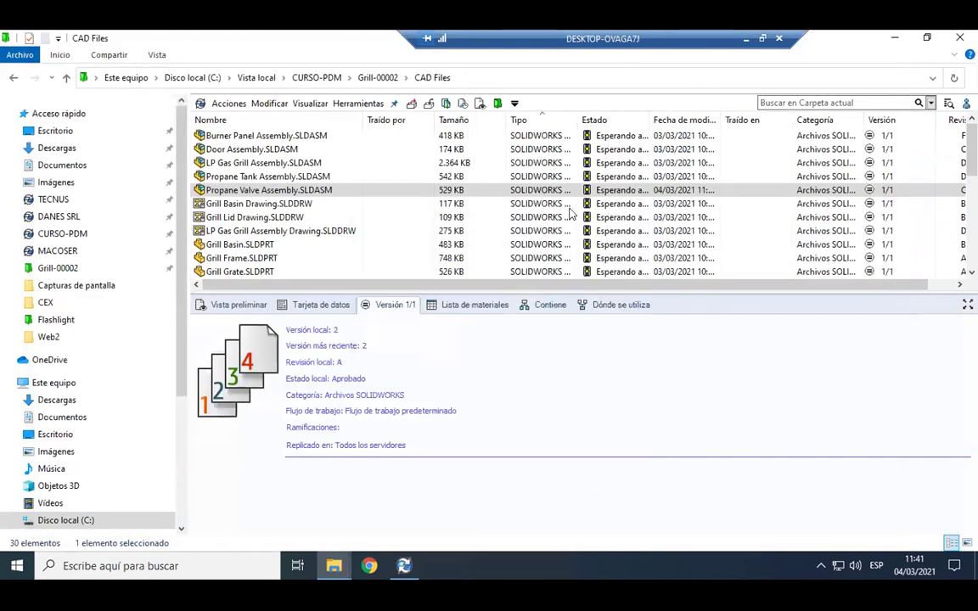
Sort the enlarged file list by Estado to check the valve assembly, Knob, Gas Valve and Valve Body read Aprobado.
{"action": "left_click_drag", "start_coordinate": [593, 289], "coordinate": [597, 319]}
{"action": "left_click", "coordinate": [308, 194]}
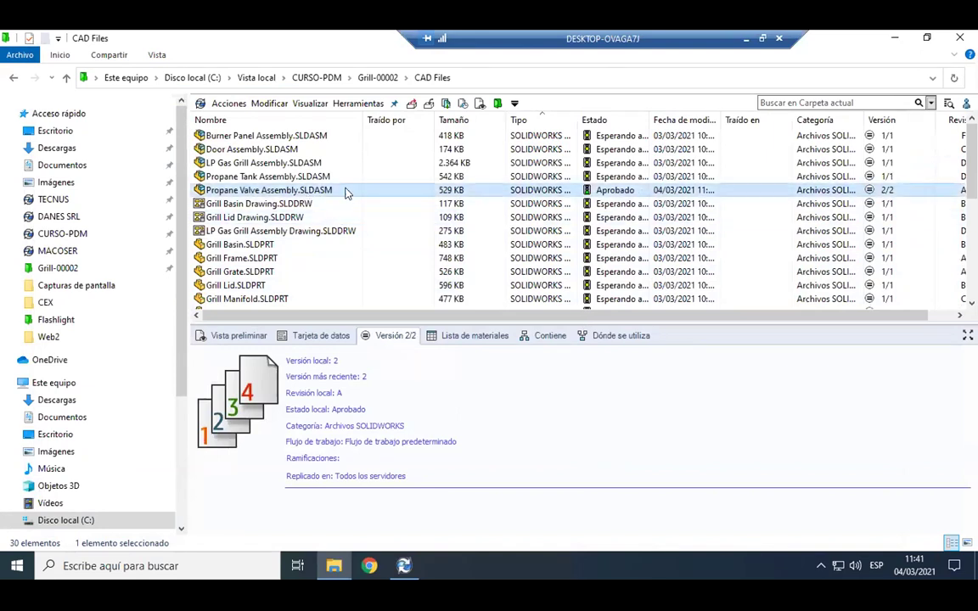
{"action": "scroll", "coordinate": [513, 214], "scroll_direction": "down", "scroll_amount": 6}
{"action": "scroll", "coordinate": [526, 221], "scroll_direction": "up", "scroll_amount": 6}
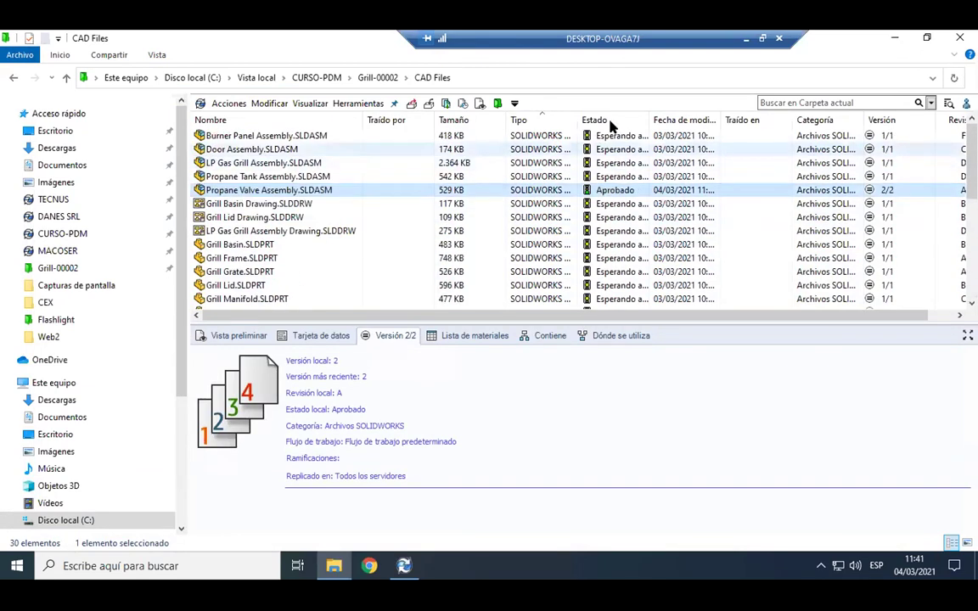
{"action": "left_click", "coordinate": [608, 120]}
{"action": "left_click", "coordinate": [341, 163]}
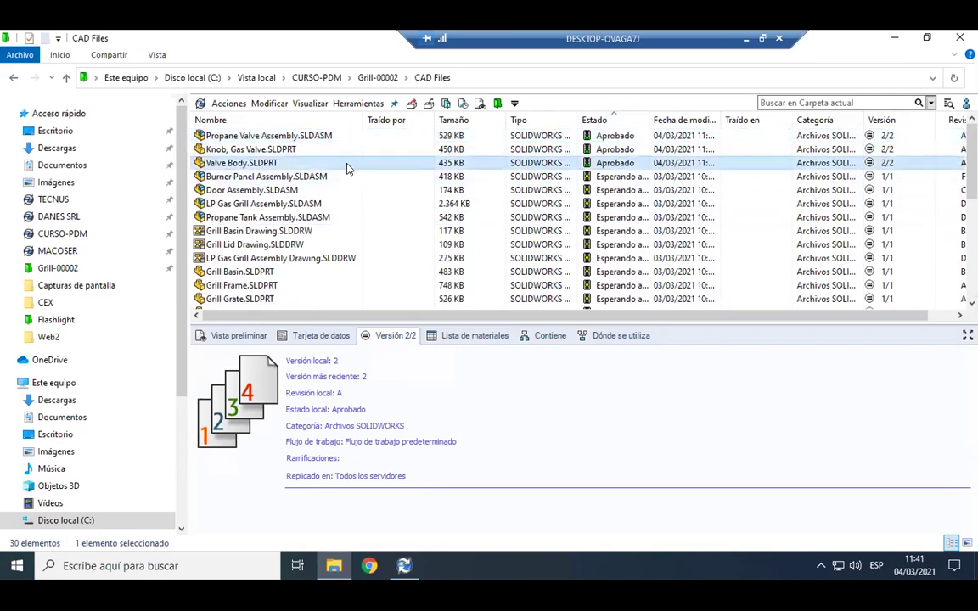
{"action": "left_click", "coordinate": [280, 136], "text": "shift"}
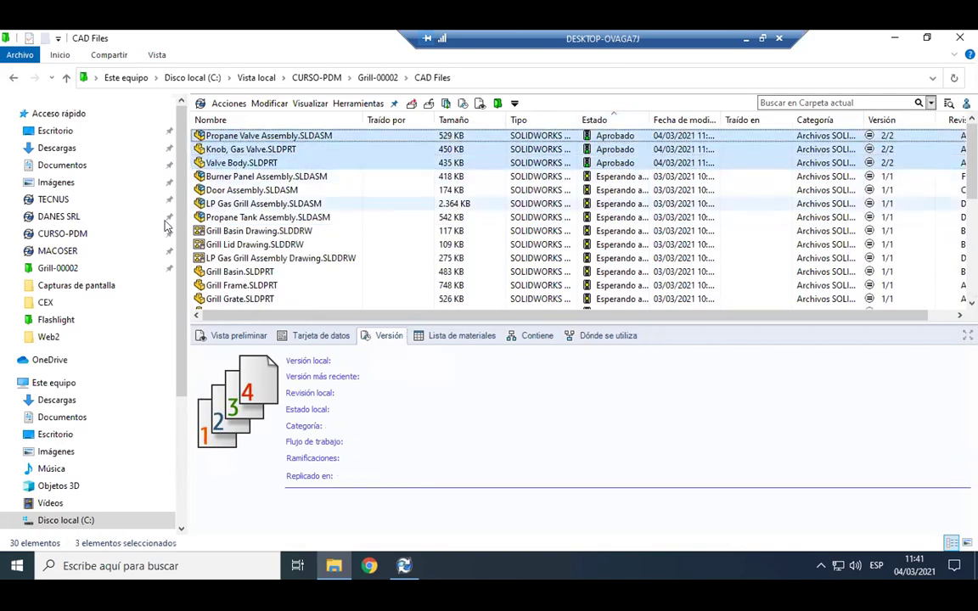
{"action": "left_click", "coordinate": [242, 205]}
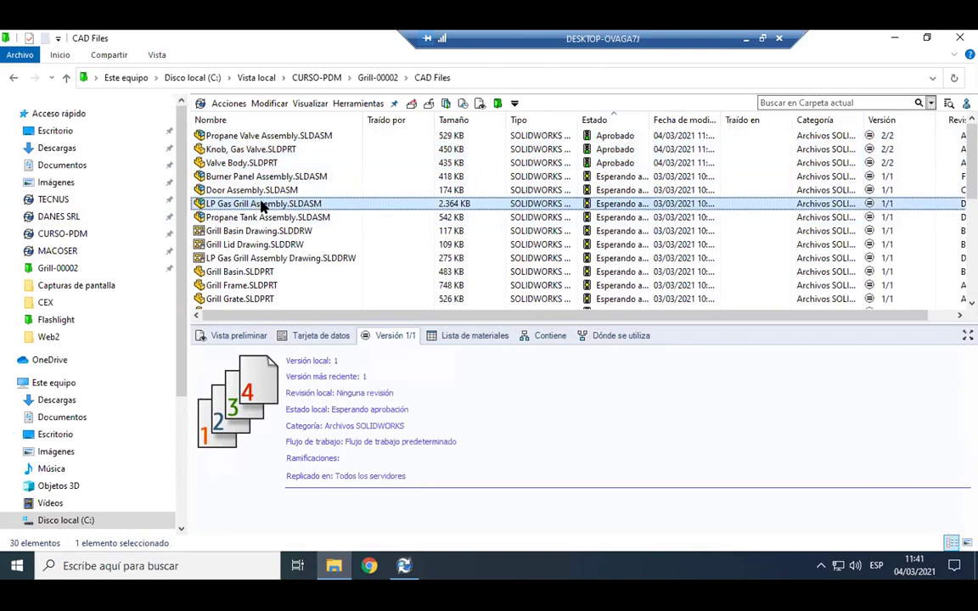
Run Aprobación aceptada (1/2) on LP Gas Grill Assembly, reviewing warnings about the approved valve files, and confirm.
{"action": "right_click", "coordinate": [266, 206]}
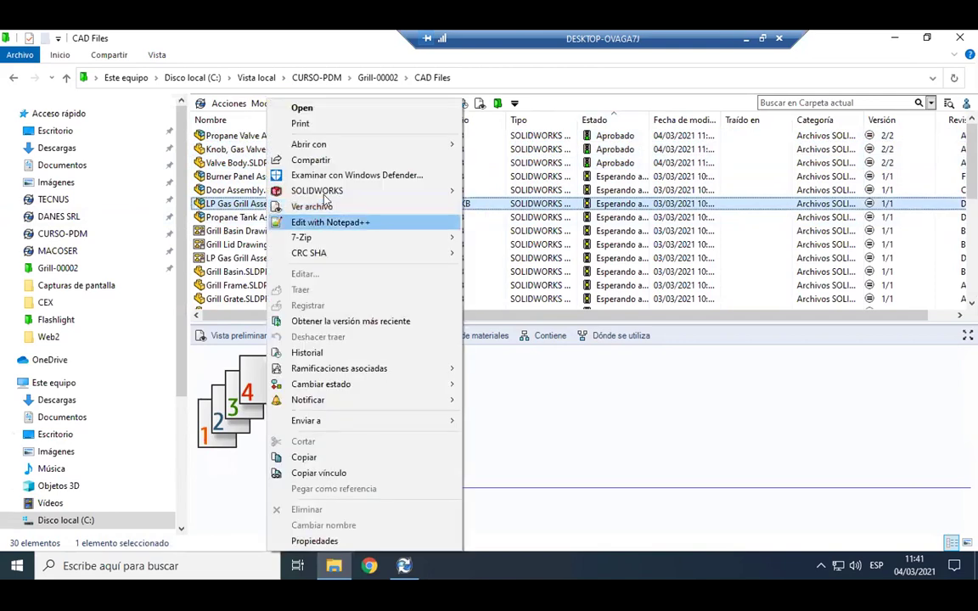
{"action": "mouse_move", "coordinate": [344, 384]}
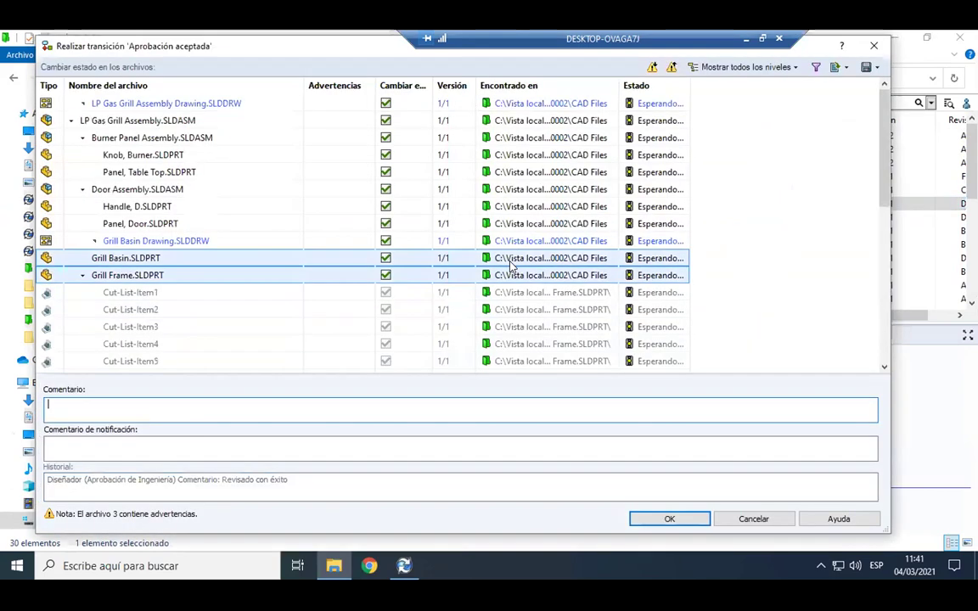
{"action": "left_click_drag", "start_coordinate": [686, 85], "coordinate": [796, 85]}
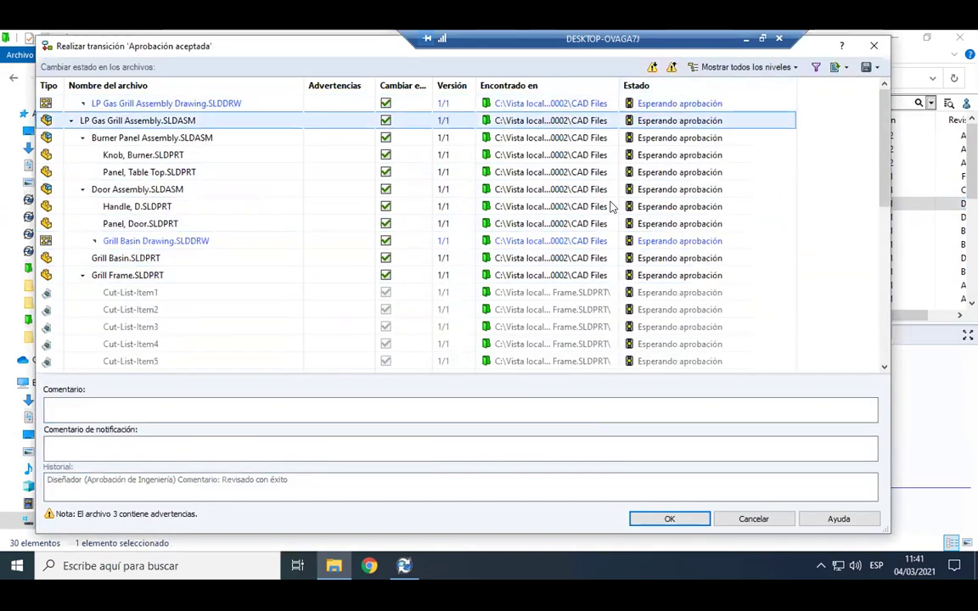
{"action": "scroll", "coordinate": [435, 203], "scroll_direction": "down", "scroll_amount": 6}
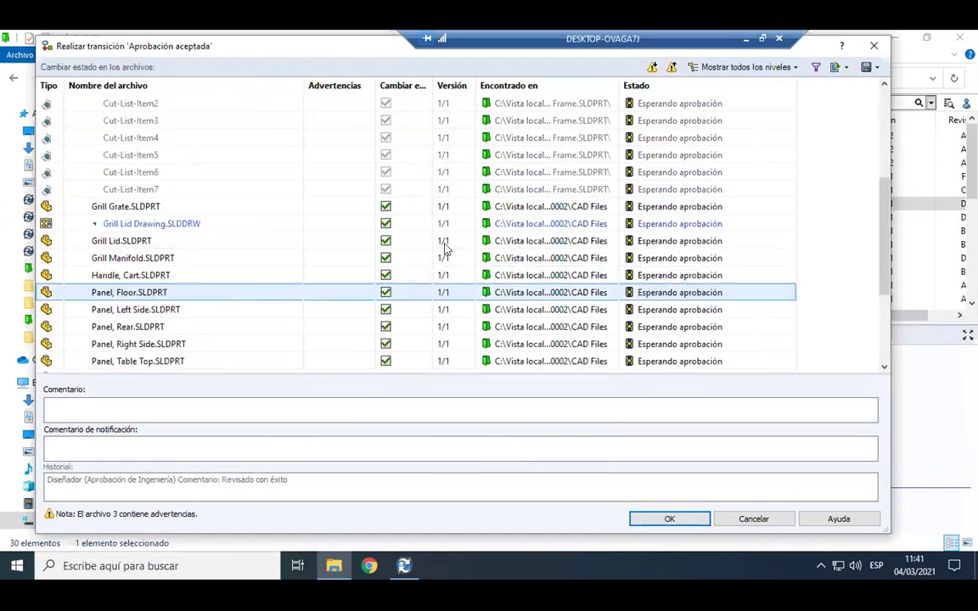
{"action": "left_click_drag", "start_coordinate": [374, 85], "coordinate": [488, 85]}
{"action": "left_click", "coordinate": [416, 257]}
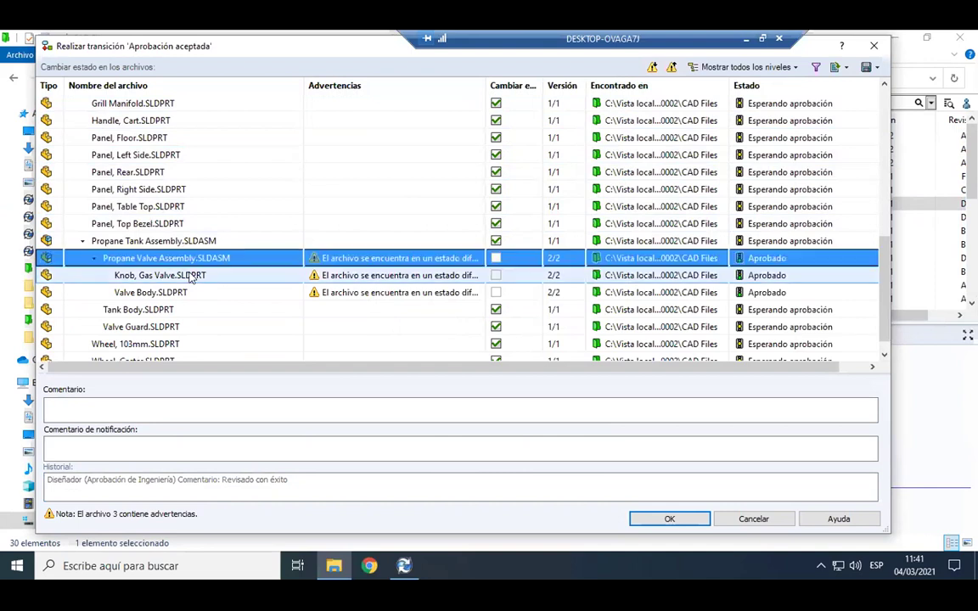
{"action": "left_click_drag", "start_coordinate": [487, 85], "coordinate": [519, 85]}
{"action": "left_click", "coordinate": [525, 259]}
{"action": "left_click", "coordinate": [816, 271]}
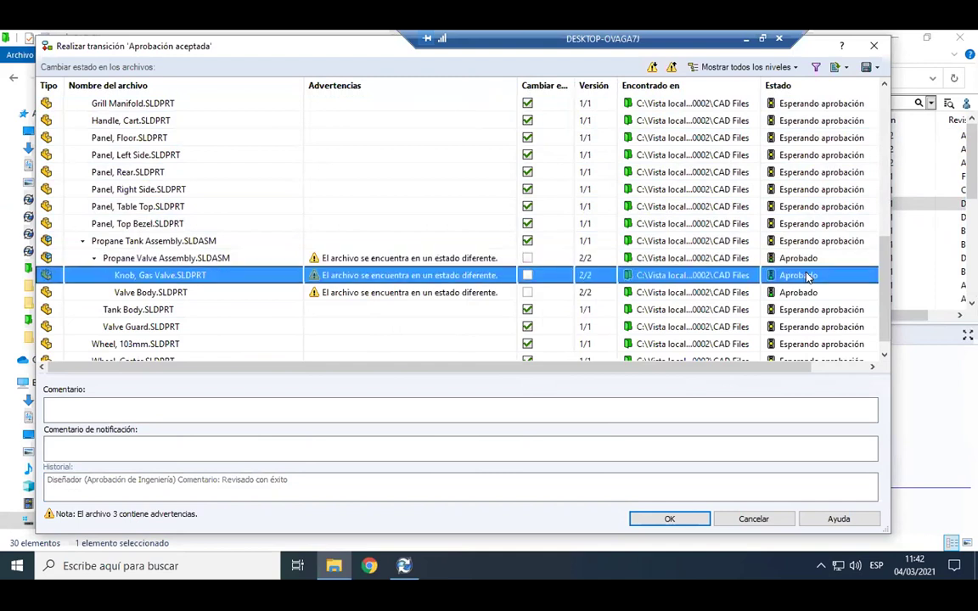
{"action": "left_click", "coordinate": [307, 399]}
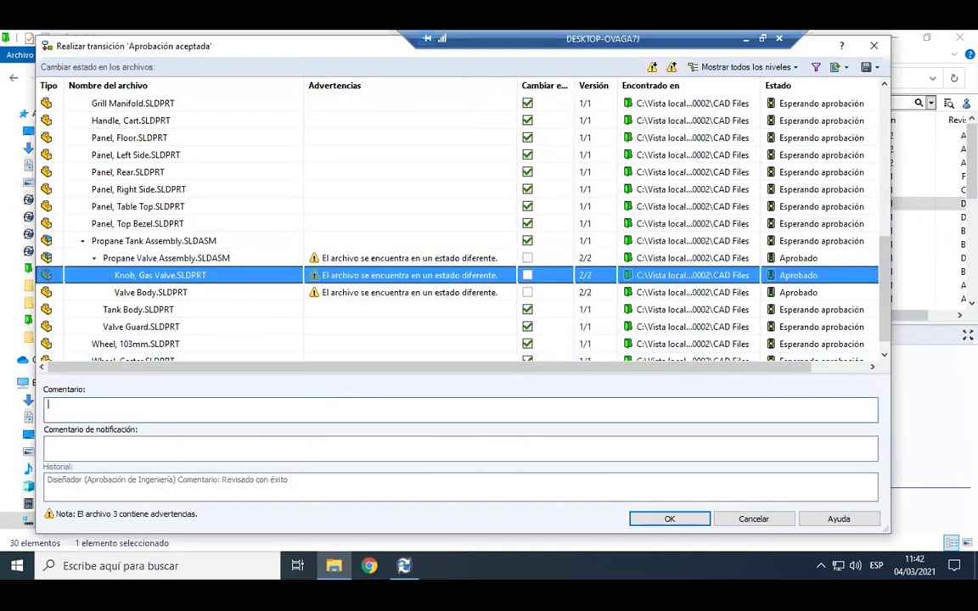
{"action": "left_click", "coordinate": [670, 520]}
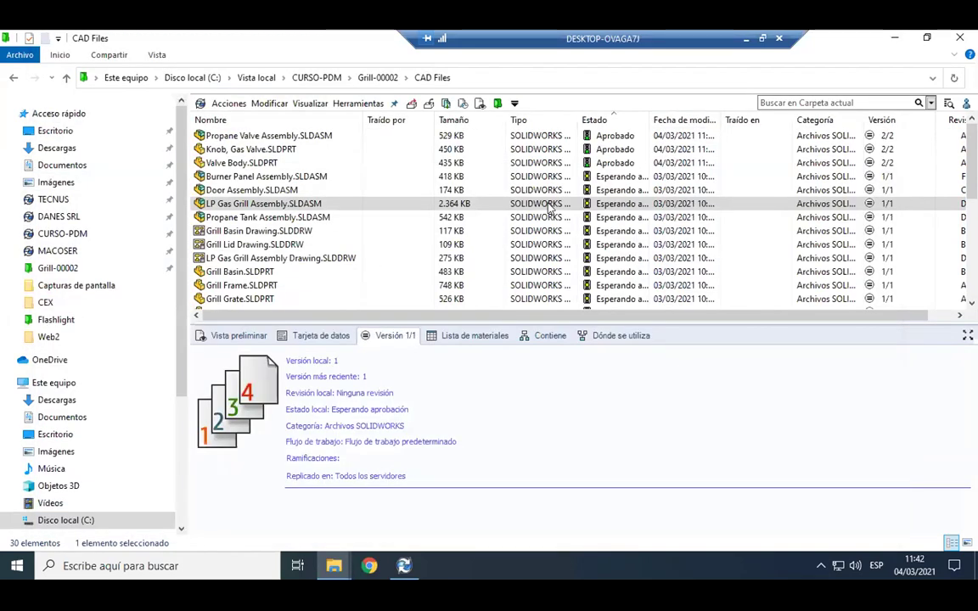
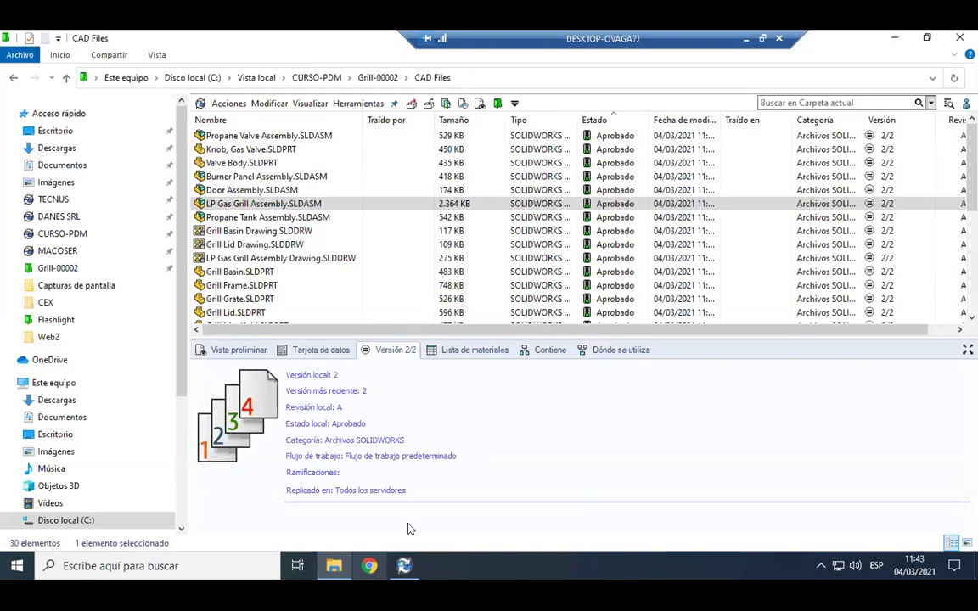
Refresh the CAD Files folder to list all 36 files and sort them by name ascending.
{"action": "right_click", "coordinate": [422, 265]}
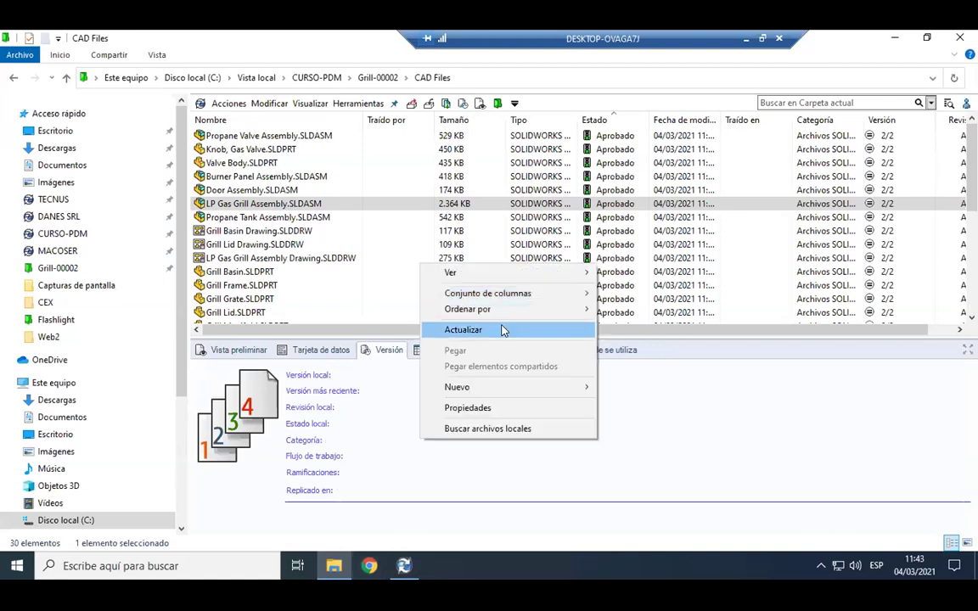
{"action": "left_click", "coordinate": [502, 330]}
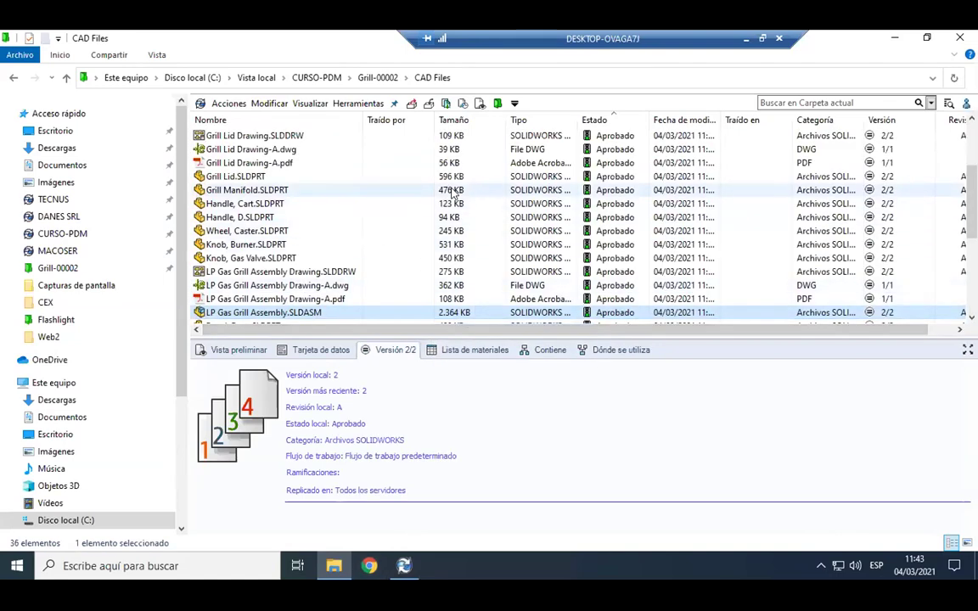
{"action": "scroll", "coordinate": [285, 174], "scroll_direction": "up", "scroll_amount": 2}
{"action": "scroll", "coordinate": [283, 174], "scroll_direction": "up", "scroll_amount": 1}
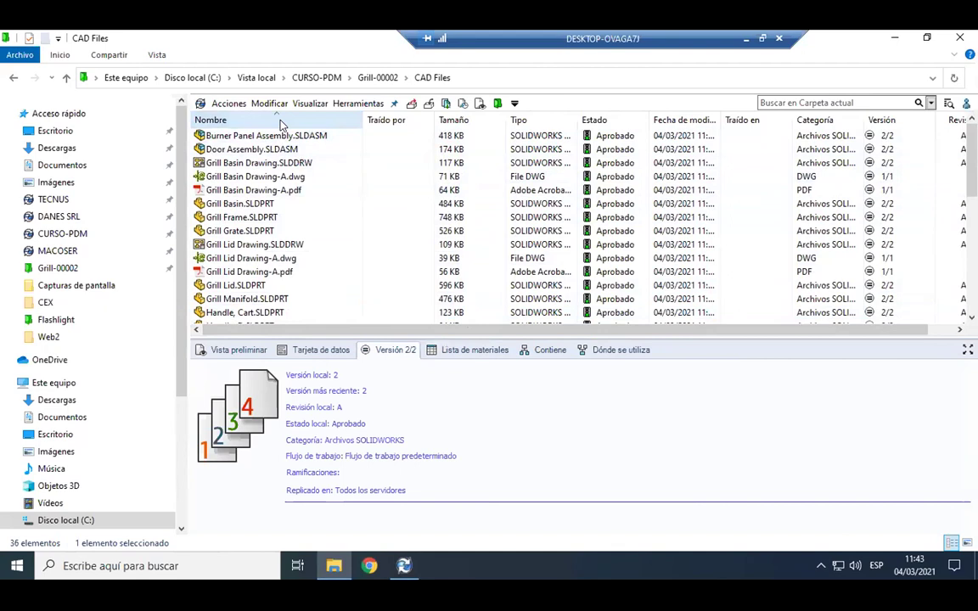
{"action": "left_click", "coordinate": [282, 121]}
{"action": "left_click", "coordinate": [300, 121]}
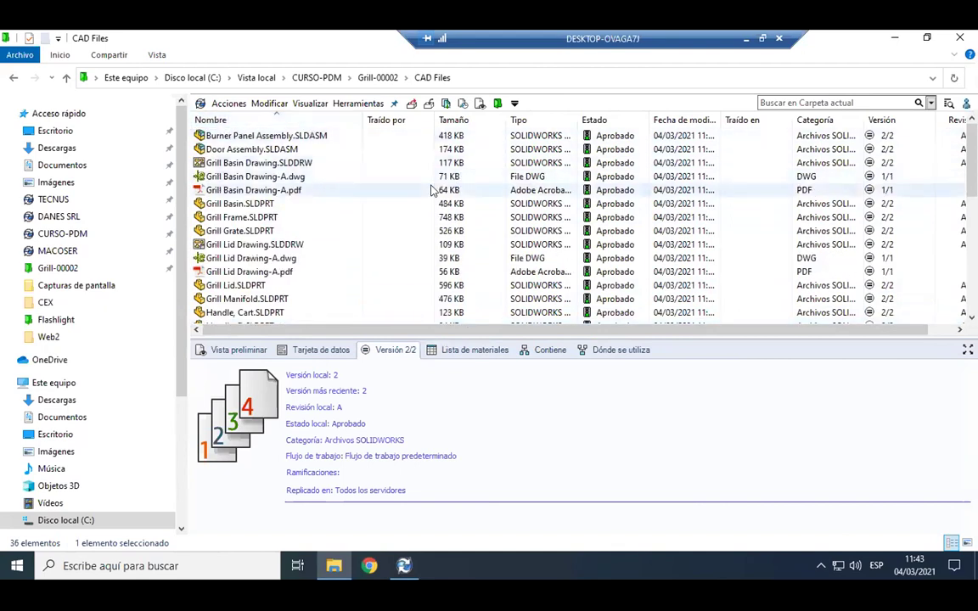
Widen the Nombre column, lengthen the list, and preview Grill Basin Drawing.SLDDRW.
{"action": "left_click_drag", "start_coordinate": [362, 119], "coordinate": [394, 120]}
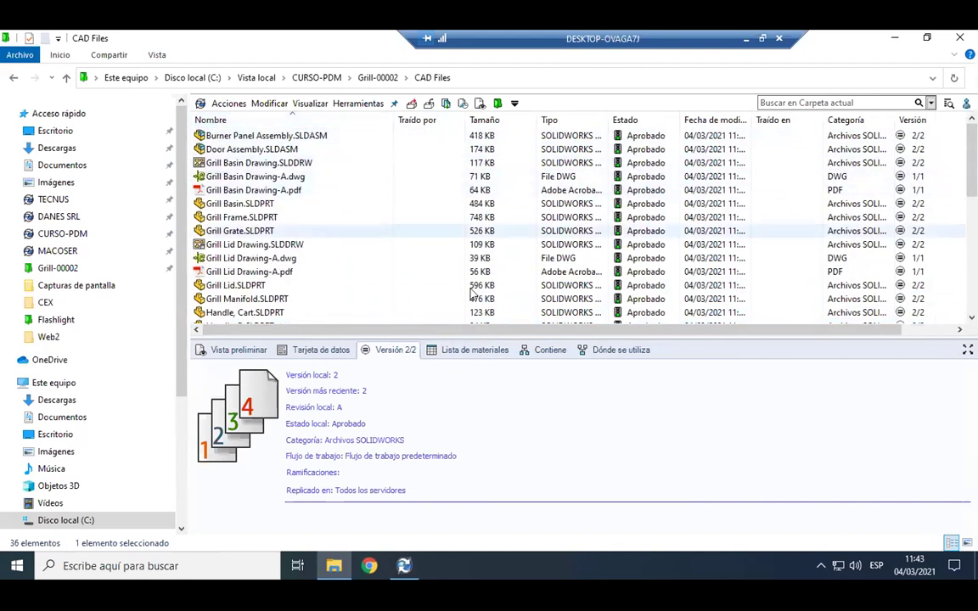
{"action": "left_click_drag", "start_coordinate": [489, 332], "coordinate": [494, 369]}
{"action": "scroll", "coordinate": [362, 249], "scroll_direction": "down", "scroll_amount": 2}
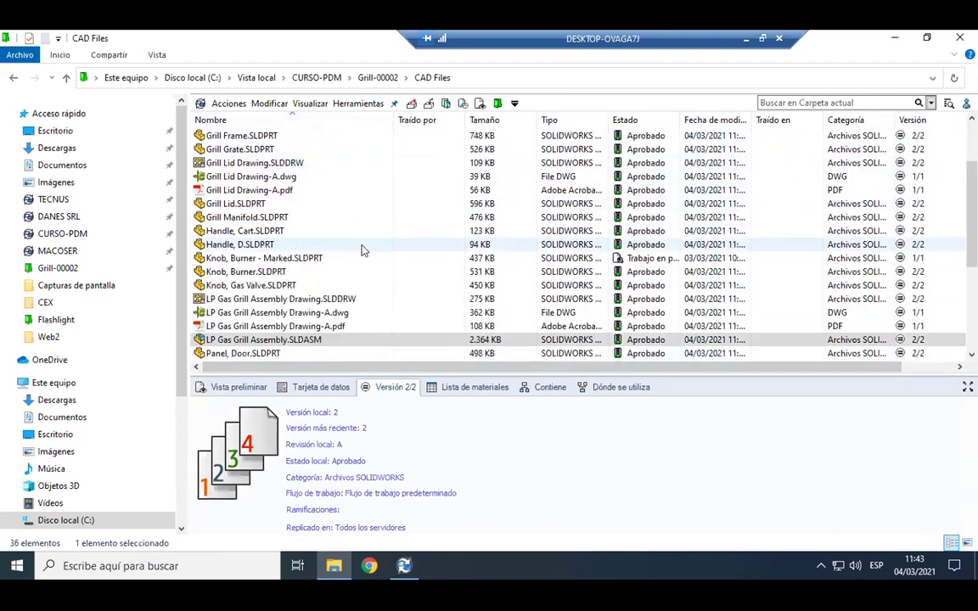
{"action": "scroll", "coordinate": [357, 253], "scroll_direction": "down", "scroll_amount": 4}
{"action": "scroll", "coordinate": [344, 268], "scroll_direction": "up", "scroll_amount": 2}
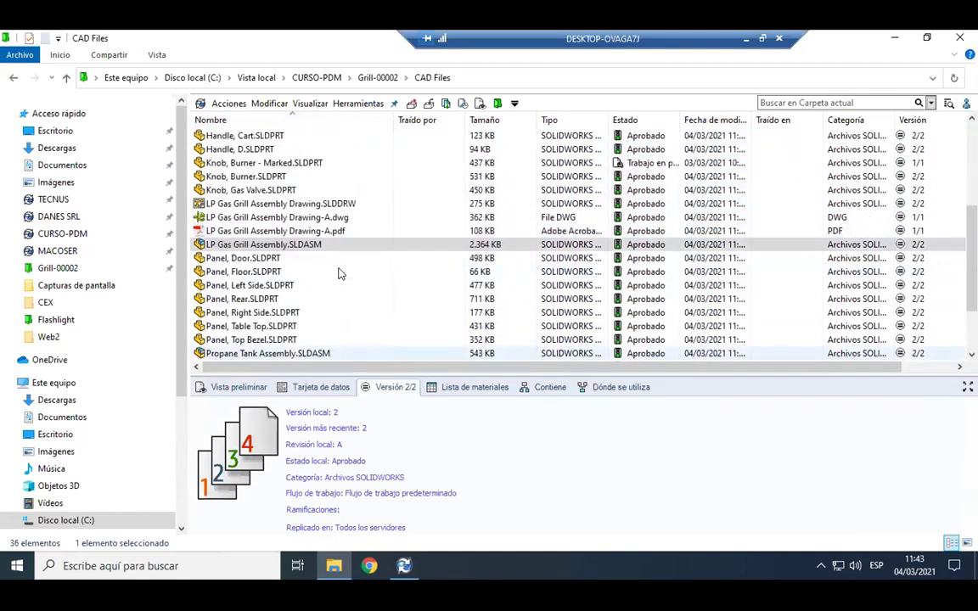
{"action": "scroll", "coordinate": [338, 272], "scroll_direction": "up", "scroll_amount": 4}
{"action": "left_click", "coordinate": [285, 162]}
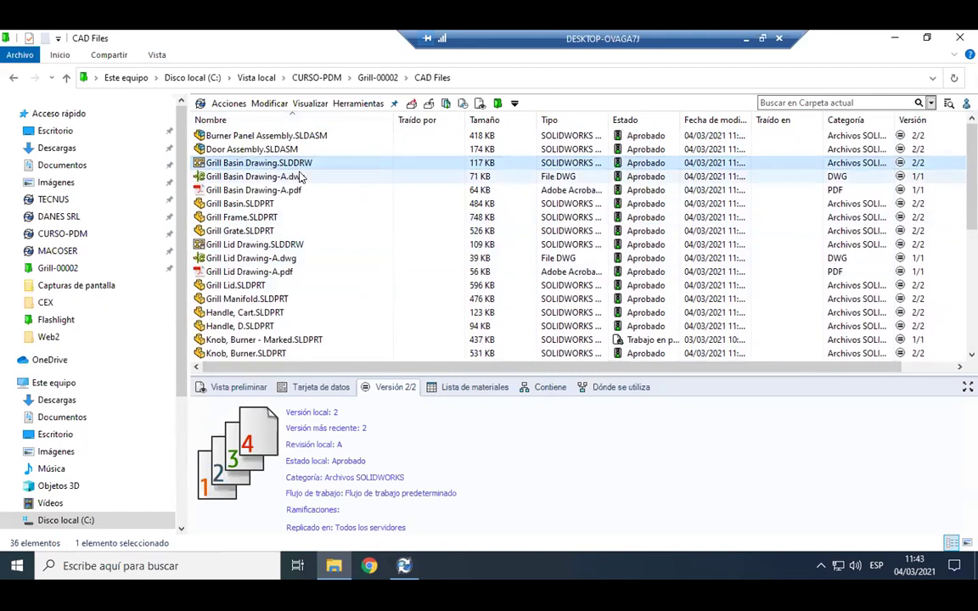
{"action": "left_click", "coordinate": [242, 387]}
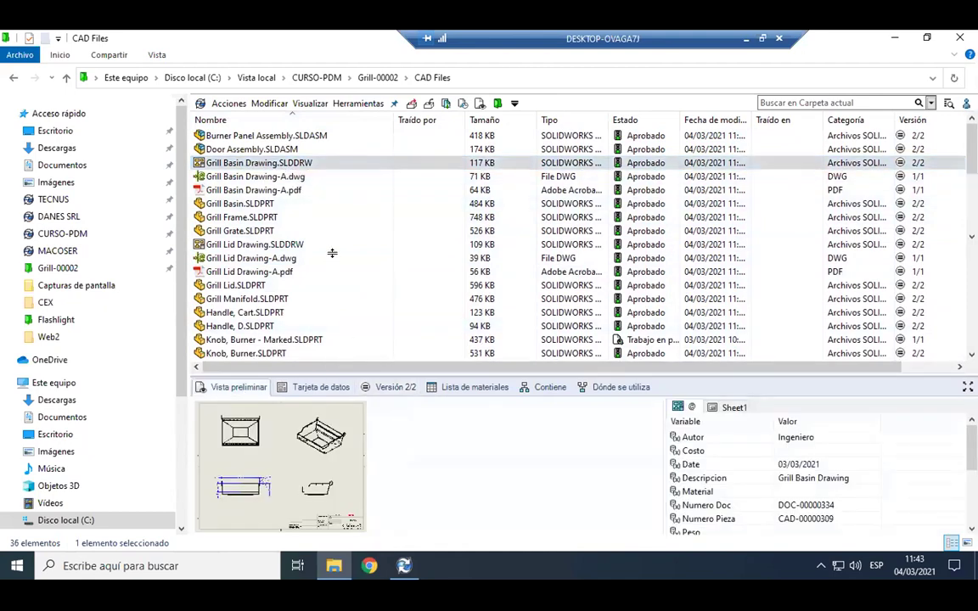
Enlarge the preview pane and preview Grill Basin Drawing-A.dwg and Grill Basin Drawing-A.pdf.
{"action": "left_click_drag", "start_coordinate": [332, 253], "coordinate": [332, 257]}
{"action": "left_click", "coordinate": [263, 177]}
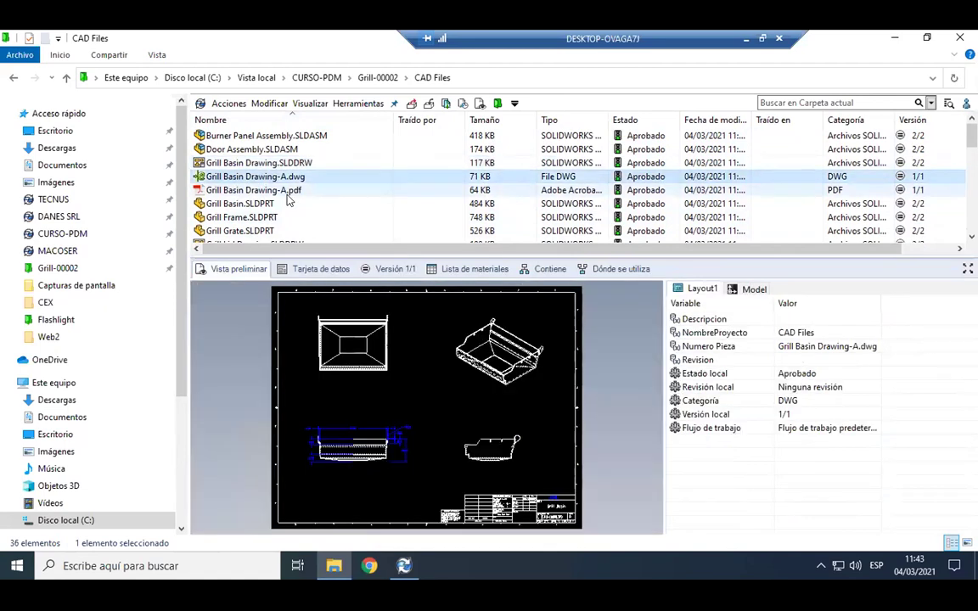
{"action": "left_click", "coordinate": [287, 193]}
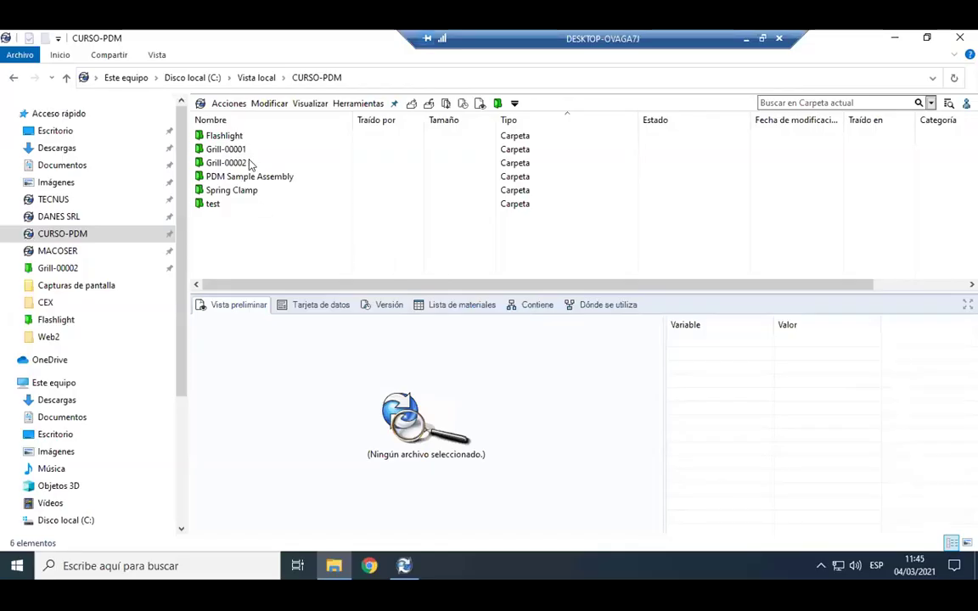
Go into Grill-00002 > CAD Files and make the file list taller.
{"action": "double_click", "coordinate": [226, 163]}
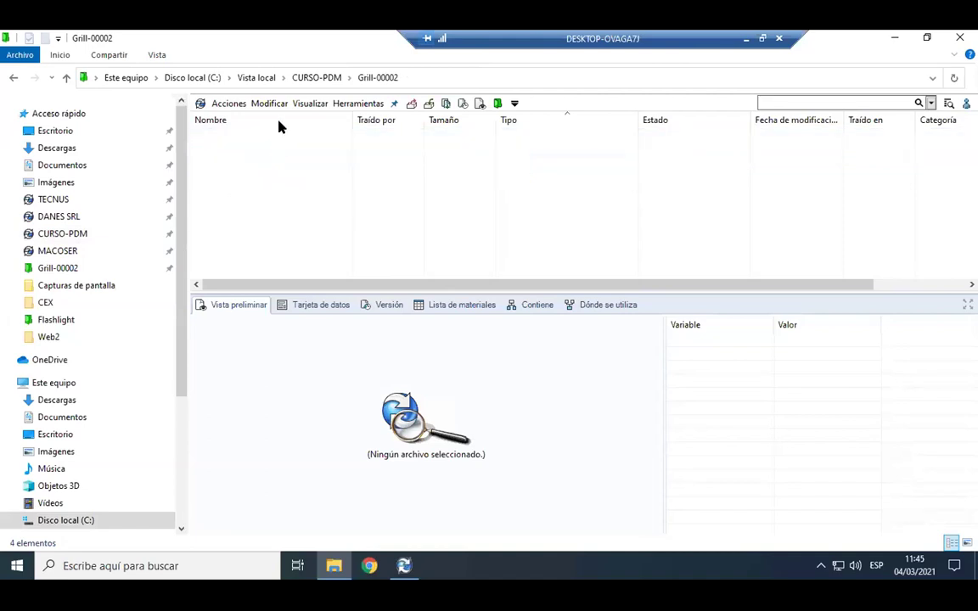
{"action": "double_click", "coordinate": [278, 133]}
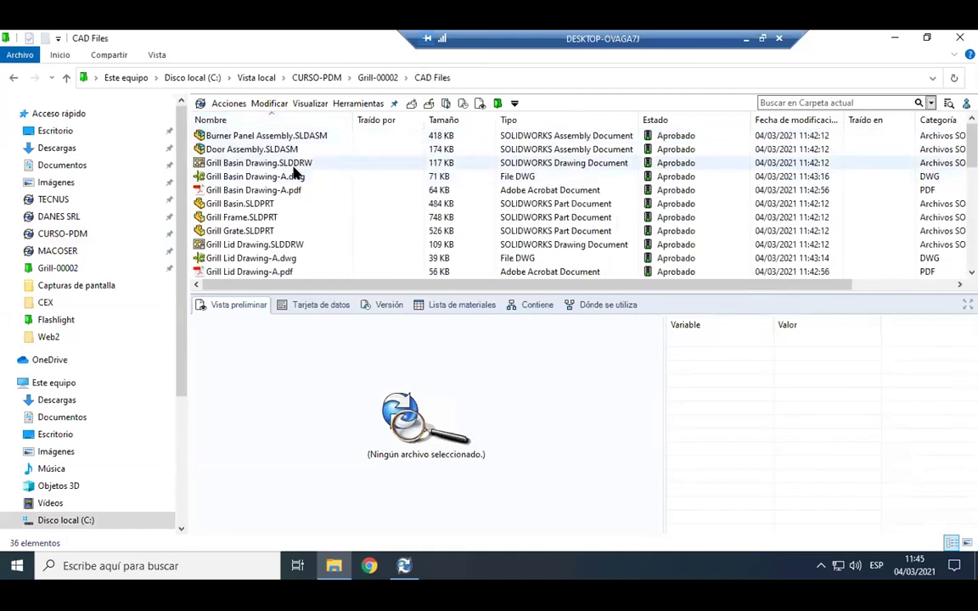
{"action": "scroll", "coordinate": [294, 172], "scroll_direction": "down", "scroll_amount": 2}
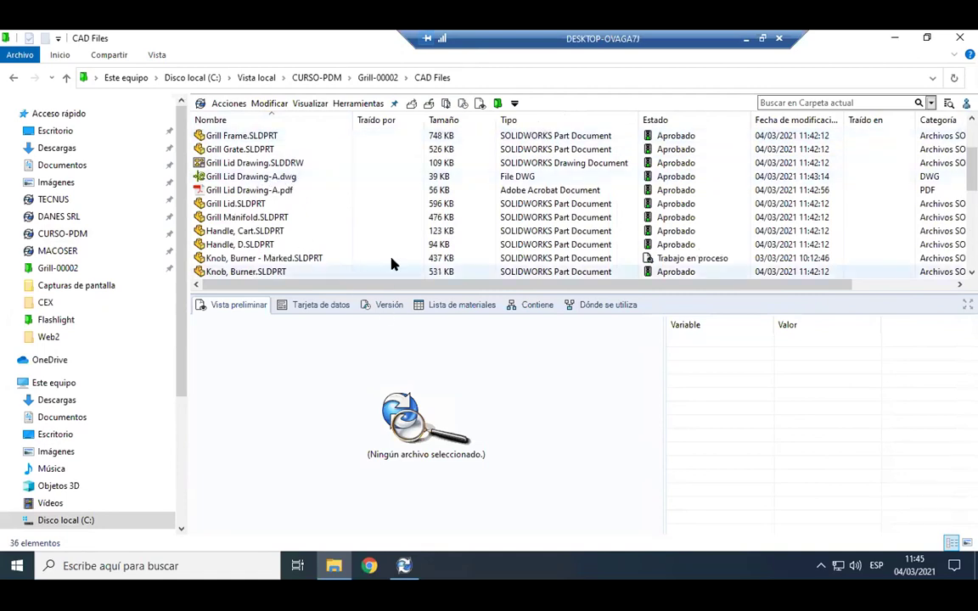
{"action": "left_click_drag", "start_coordinate": [455, 289], "coordinate": [420, 383]}
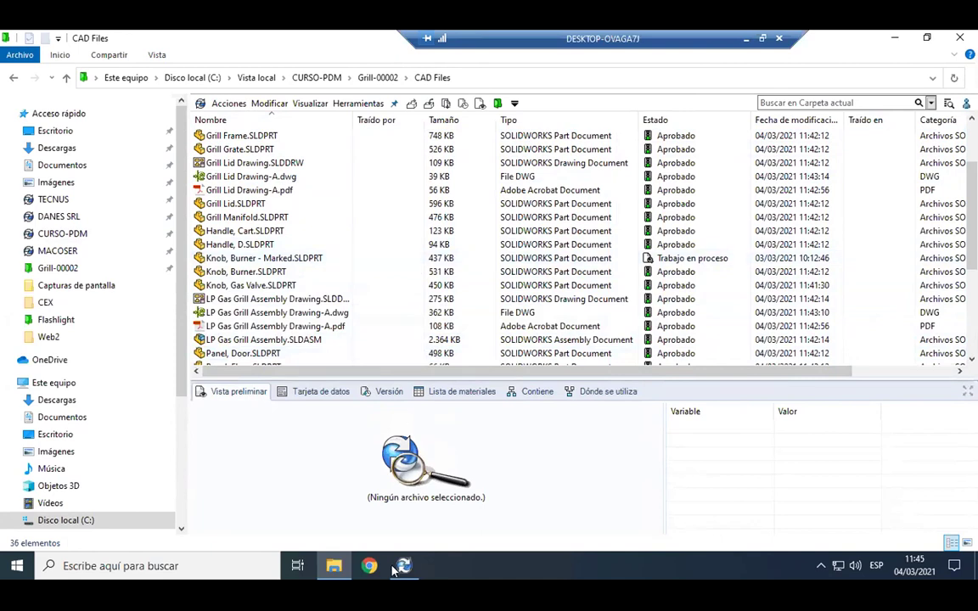
{"action": "mouse_move", "coordinate": [393, 570]}
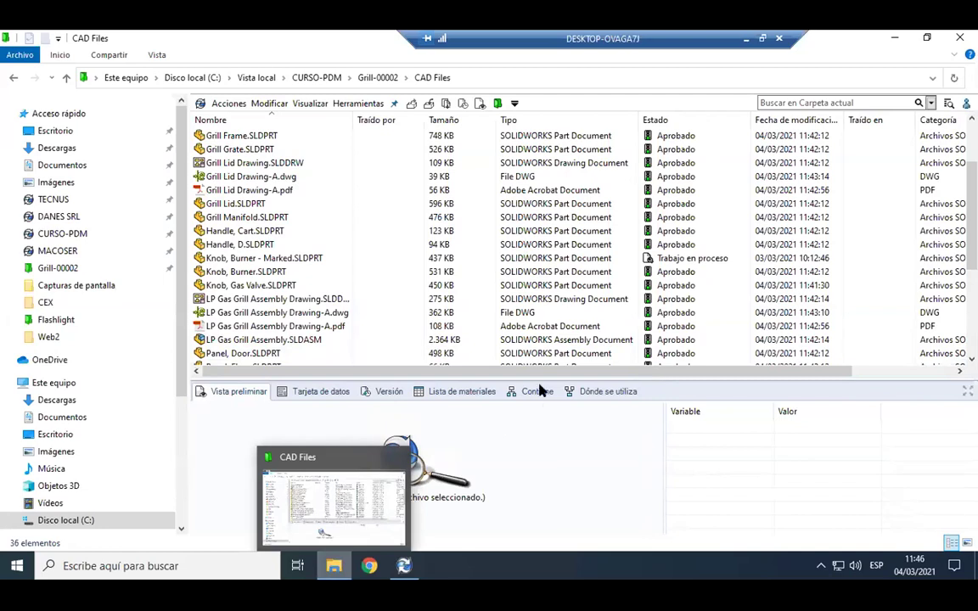
Preview Knob, Gas Valve and the LP Gas Grill Assembly Drawing-A .dwg and .pdf files.
{"action": "left_click", "coordinate": [310, 287]}
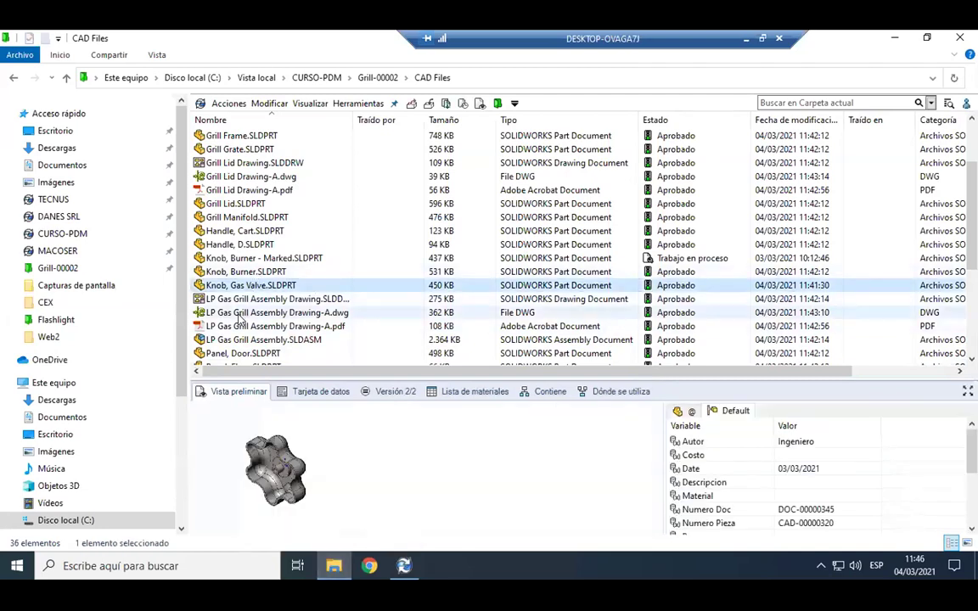
{"action": "left_click", "coordinate": [732, 312]}
{"action": "left_click", "coordinate": [692, 326]}
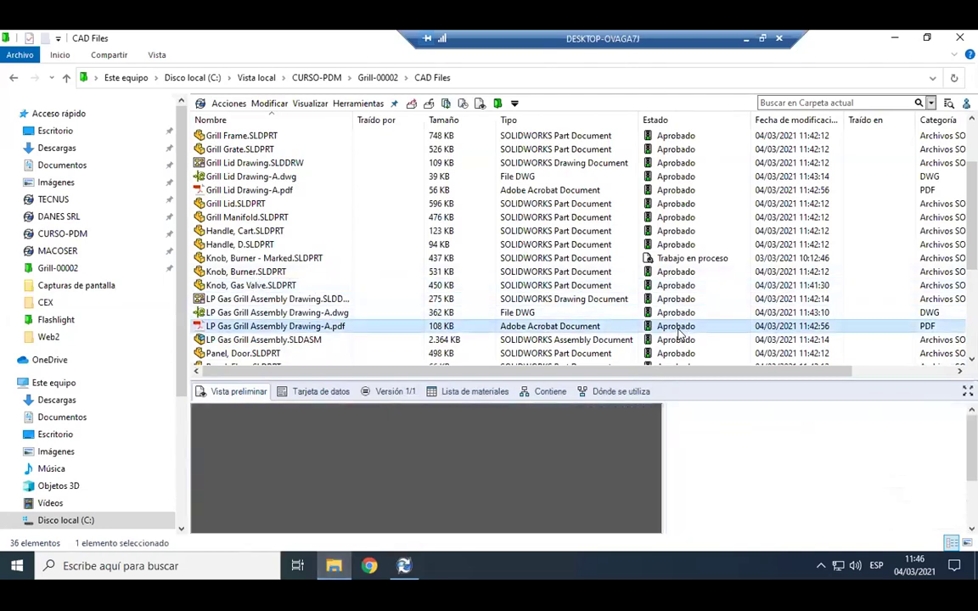
Check the PDF's data card and version details, then select LP Gas Grill Assembly Drawing.
{"action": "left_click", "coordinate": [327, 392]}
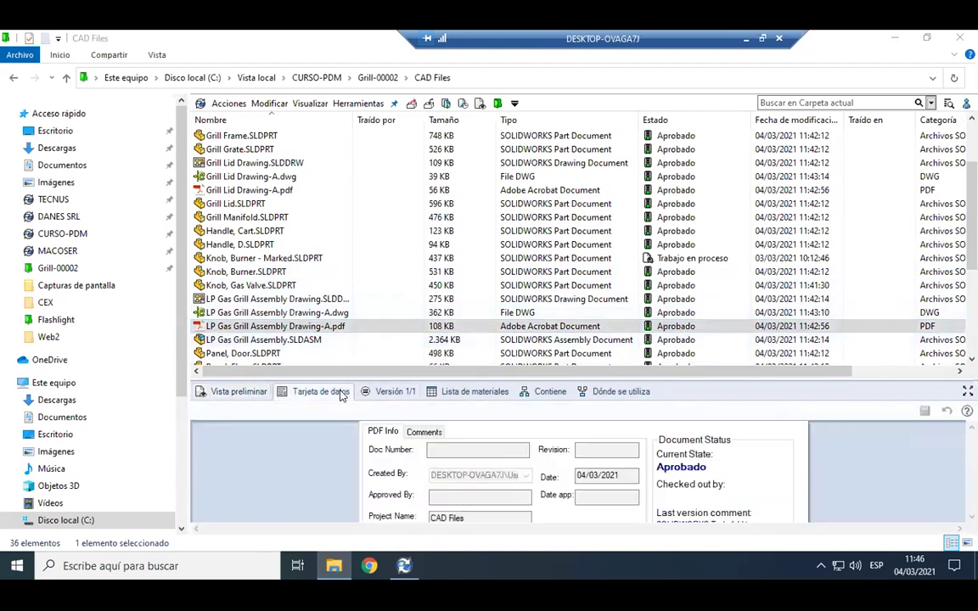
{"action": "left_click", "coordinate": [415, 393]}
{"action": "left_click_drag", "start_coordinate": [448, 378], "coordinate": [449, 354]}
{"action": "scroll", "coordinate": [488, 242], "scroll_direction": "down", "scroll_amount": 3}
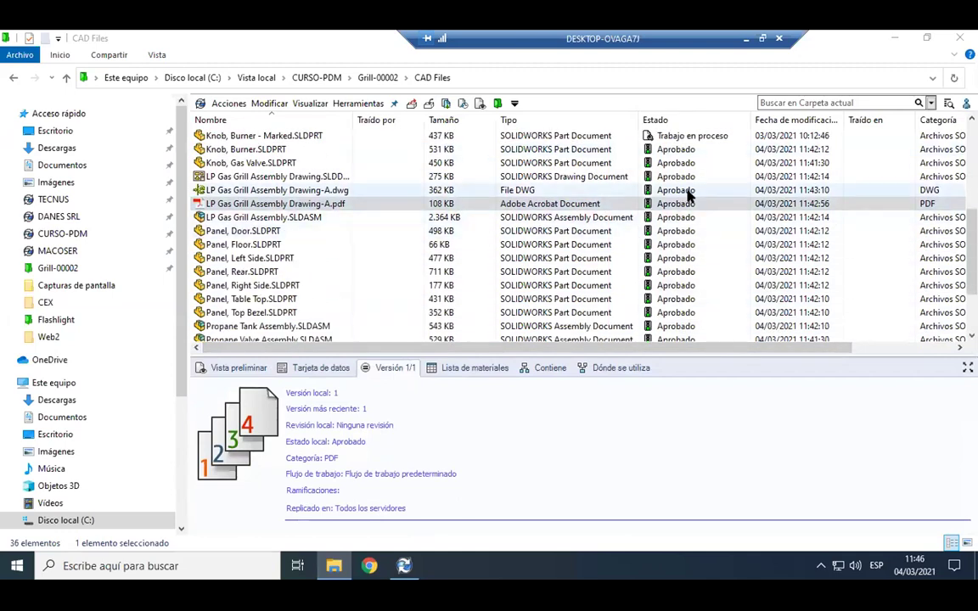
{"action": "scroll", "coordinate": [689, 195], "scroll_direction": "down", "scroll_amount": 1}
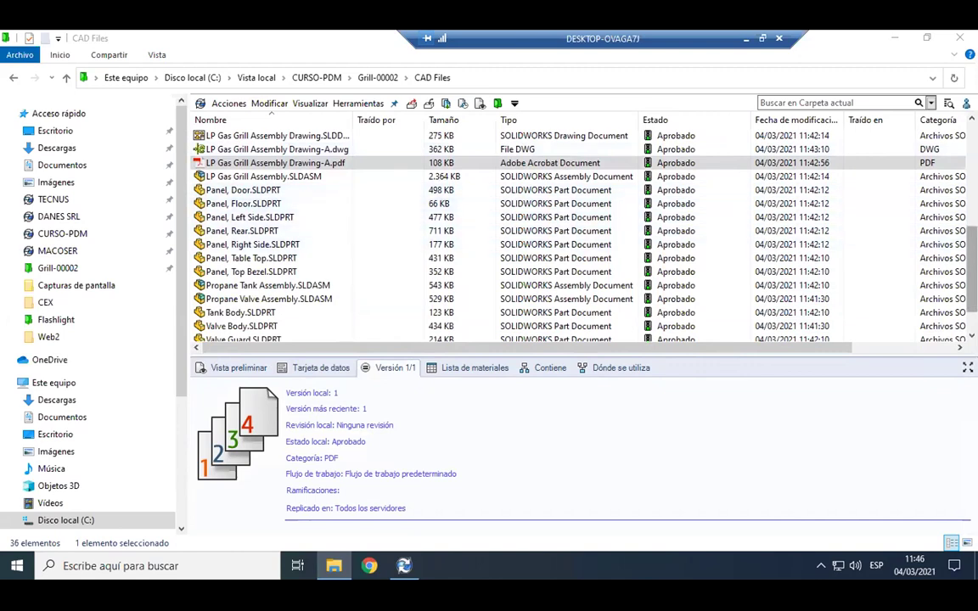
{"action": "left_click", "coordinate": [259, 135]}
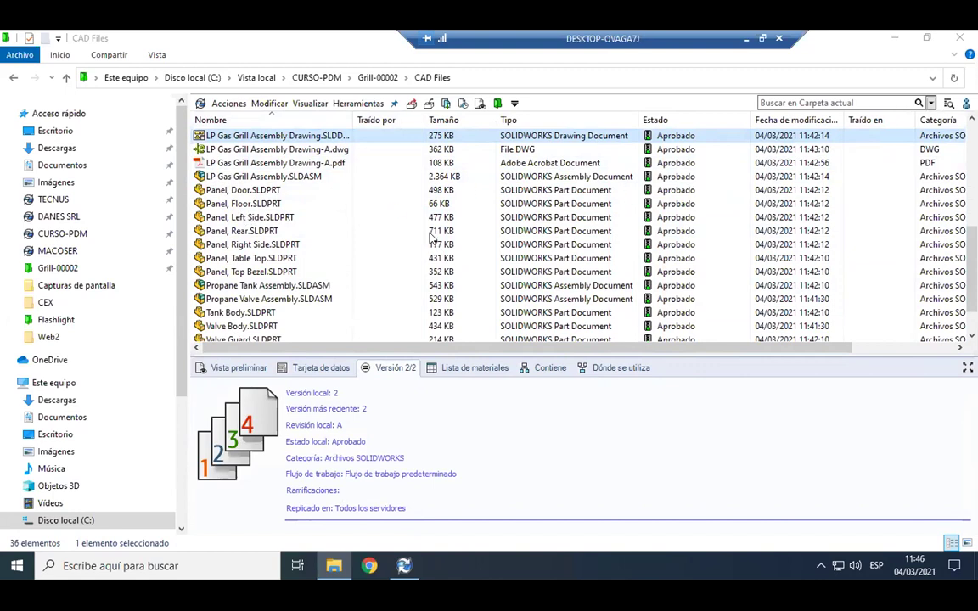
Search the folder for PANEL, widen the name column, then clear the results.
{"action": "left_click", "coordinate": [848, 102]}
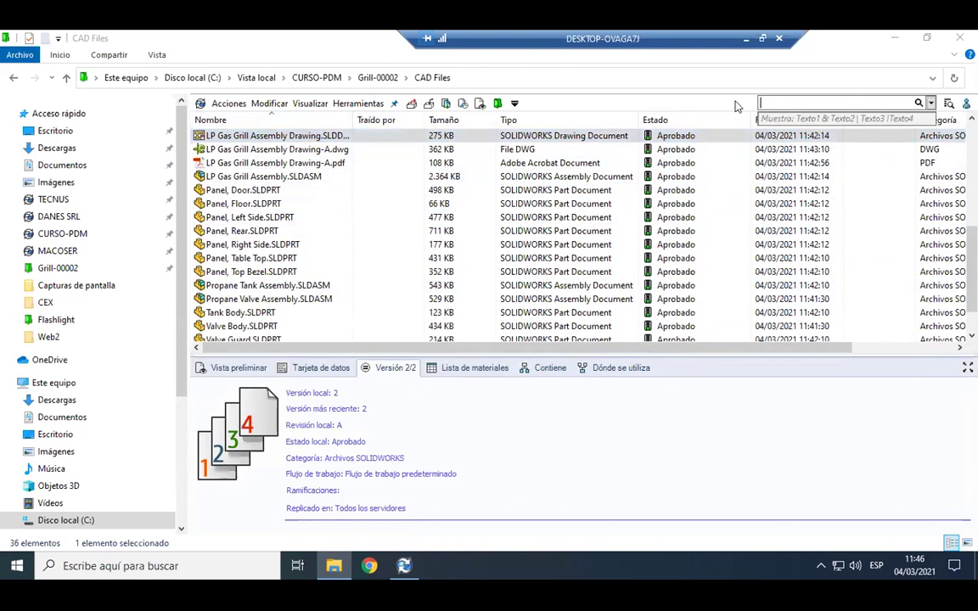
{"action": "left_click", "coordinate": [931, 104]}
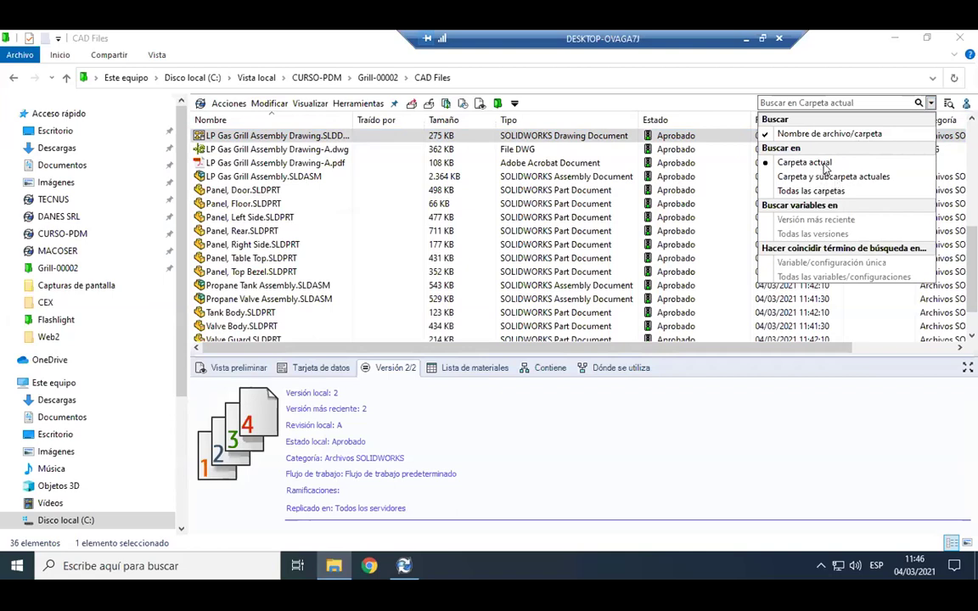
{"action": "left_click", "coordinate": [822, 100]}
{"action": "type", "text": "PANEL"}
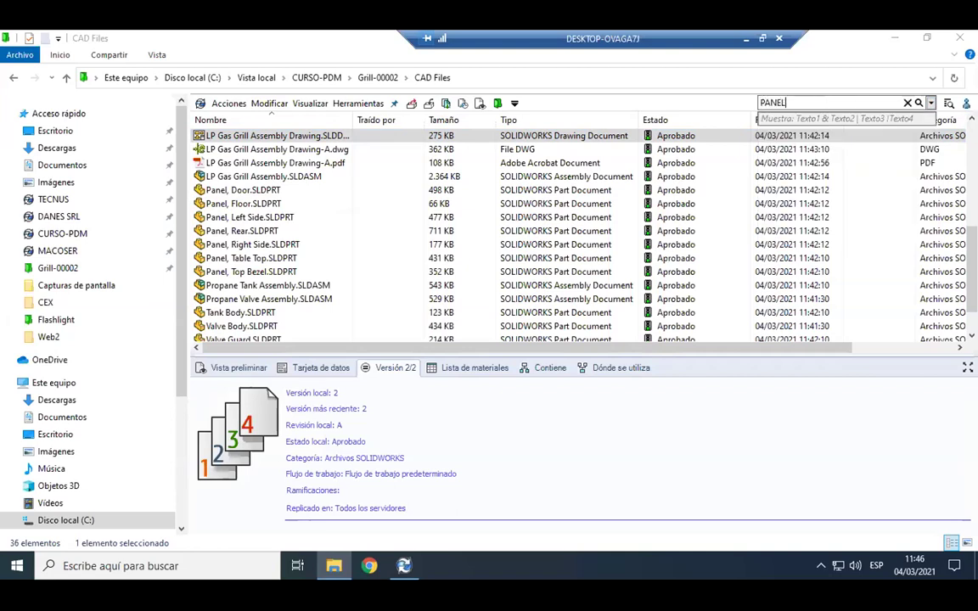
{"action": "key", "text": "Return"}
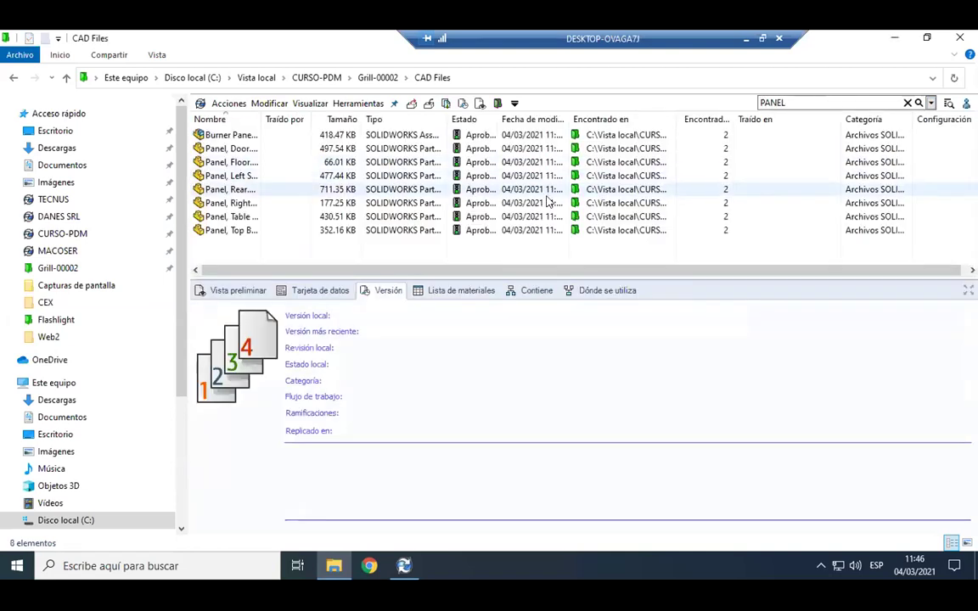
{"action": "left_click_drag", "start_coordinate": [258, 121], "coordinate": [337, 122]}
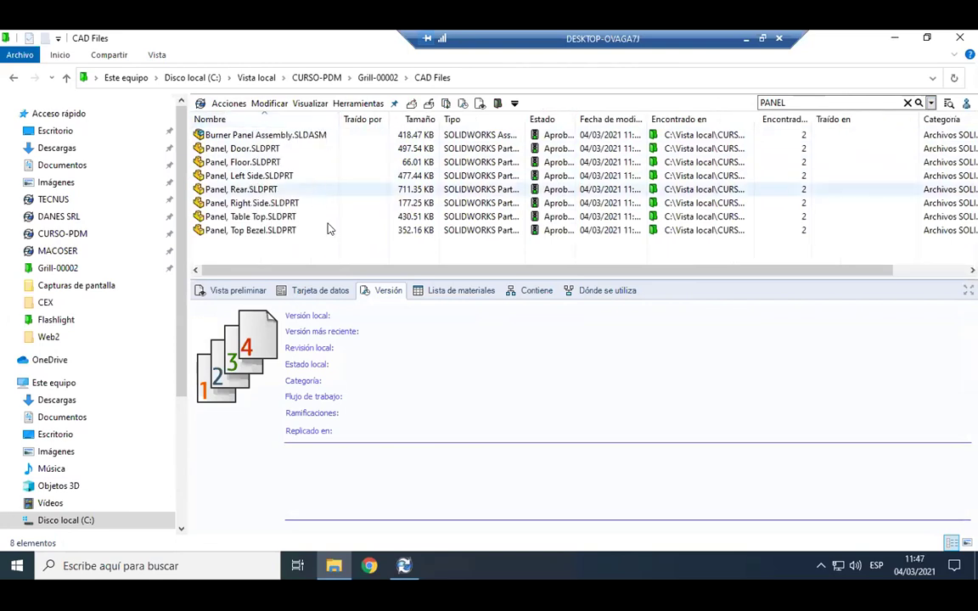
{"action": "left_click", "coordinate": [907, 102]}
Sort the file list by Estado and bring up the saved searches list.
{"action": "left_click", "coordinate": [931, 102]}
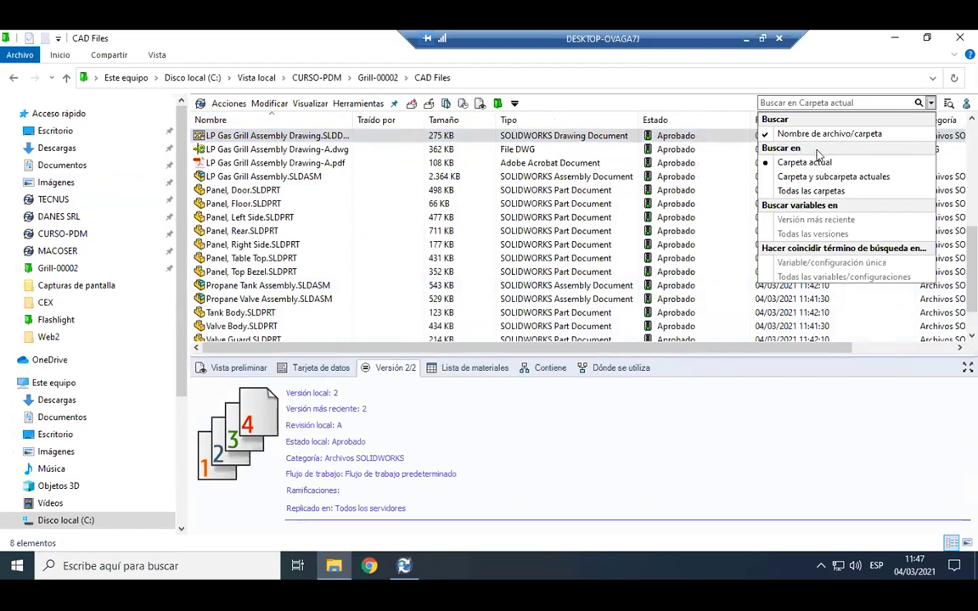
{"action": "left_click", "coordinate": [818, 103]}
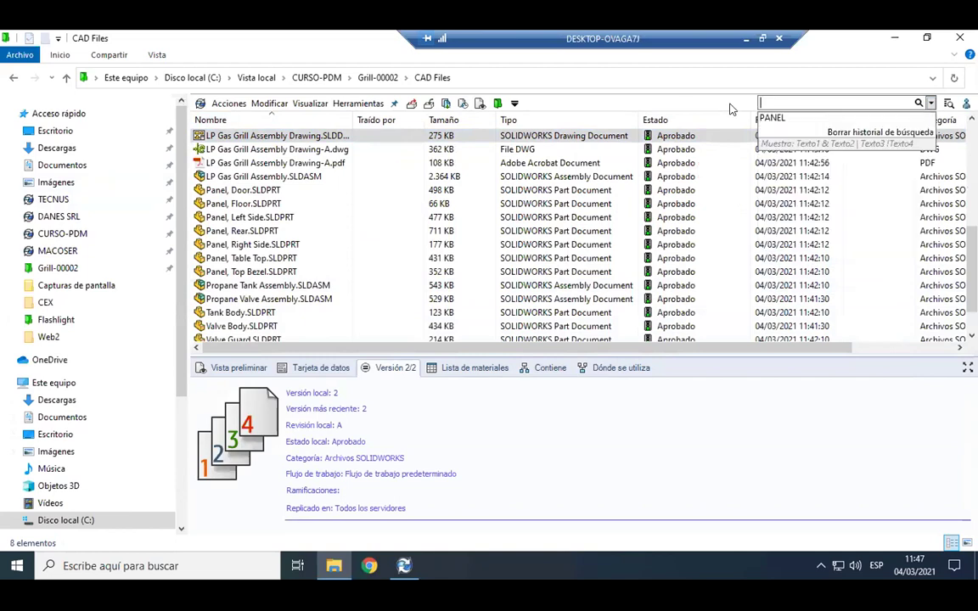
{"action": "left_click", "coordinate": [739, 121]}
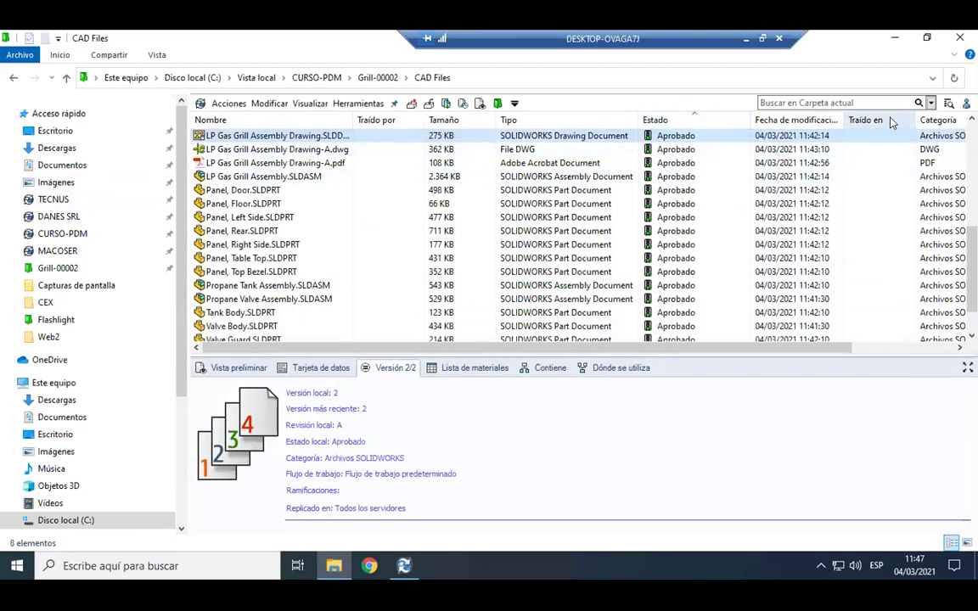
{"action": "left_click", "coordinate": [930, 103]}
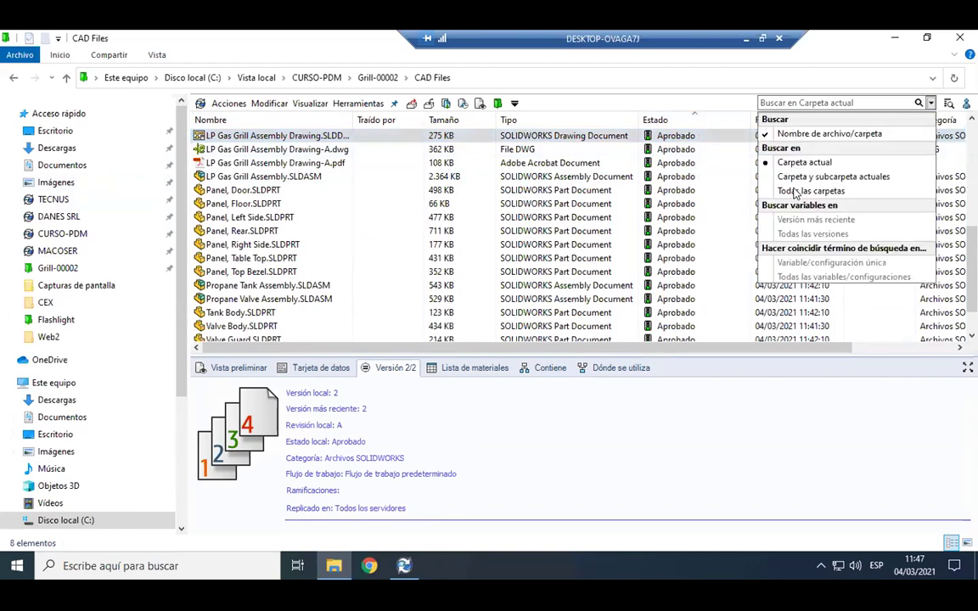
{"action": "left_click", "coordinate": [780, 76]}
{"action": "left_click", "coordinate": [949, 102]}
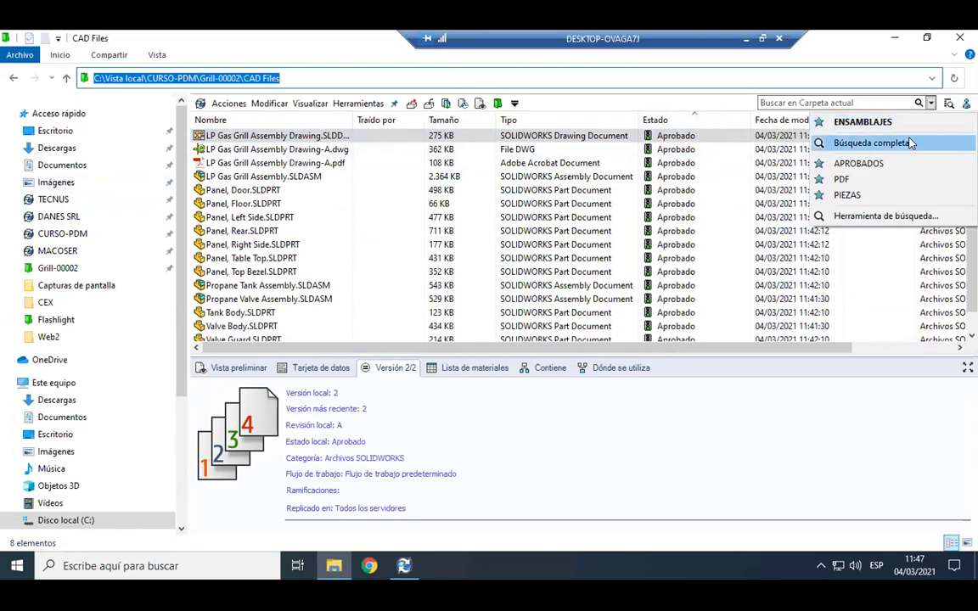
Start a Búsqueda completa with Buscar en trimmed to CURSO-PDM, showing the Registrado/Traído filters.
{"action": "left_click", "coordinate": [910, 143]}
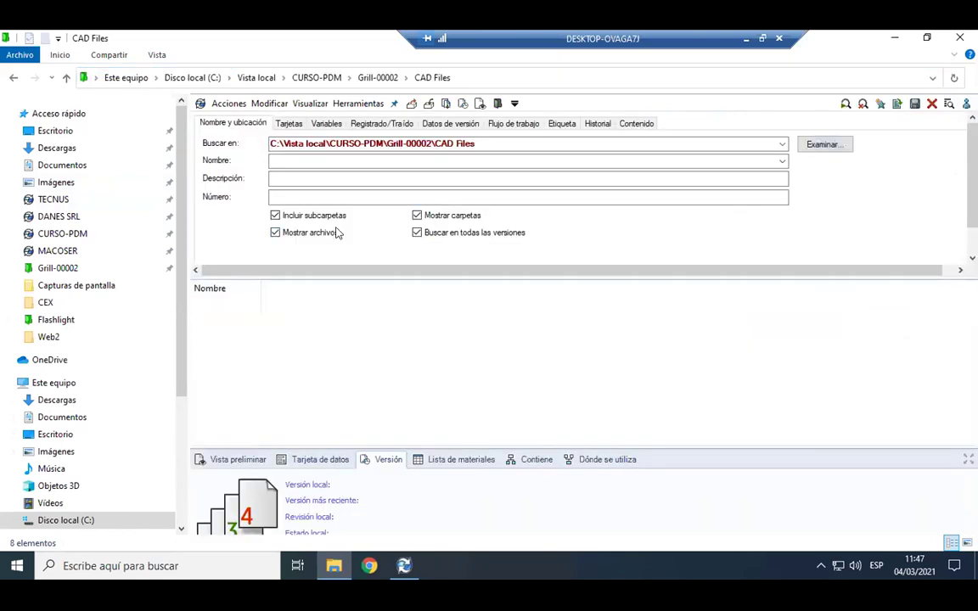
{"action": "left_click_drag", "start_coordinate": [487, 277], "coordinate": [499, 282]}
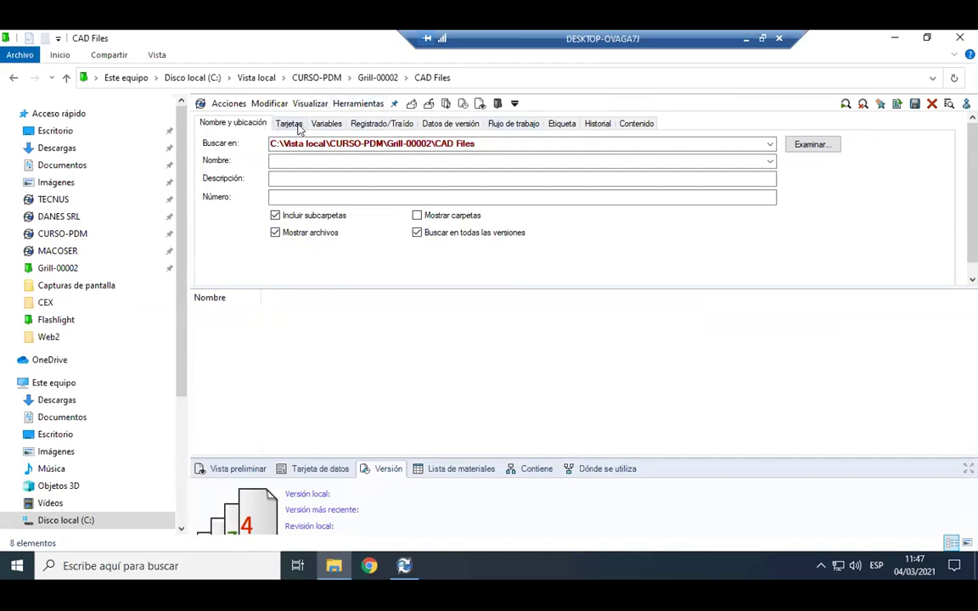
{"action": "left_click", "coordinate": [546, 146]}
{"action": "left_click_drag", "start_coordinate": [536, 146], "coordinate": [387, 149]}
{"action": "key", "text": "BackSpace"}
{"action": "key", "text": "BackSpace"}
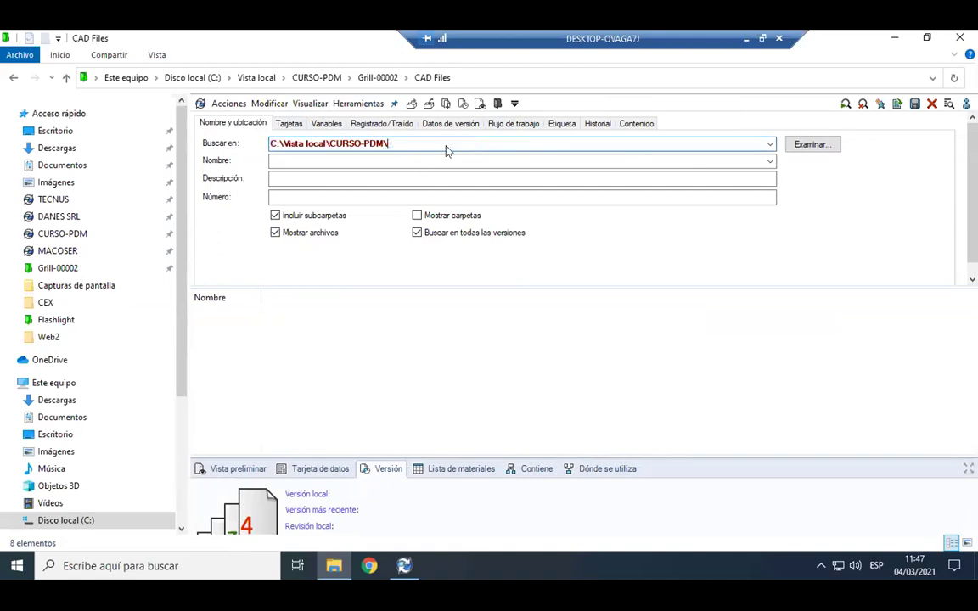
{"action": "left_click", "coordinate": [357, 162]}
{"action": "left_click", "coordinate": [287, 124]}
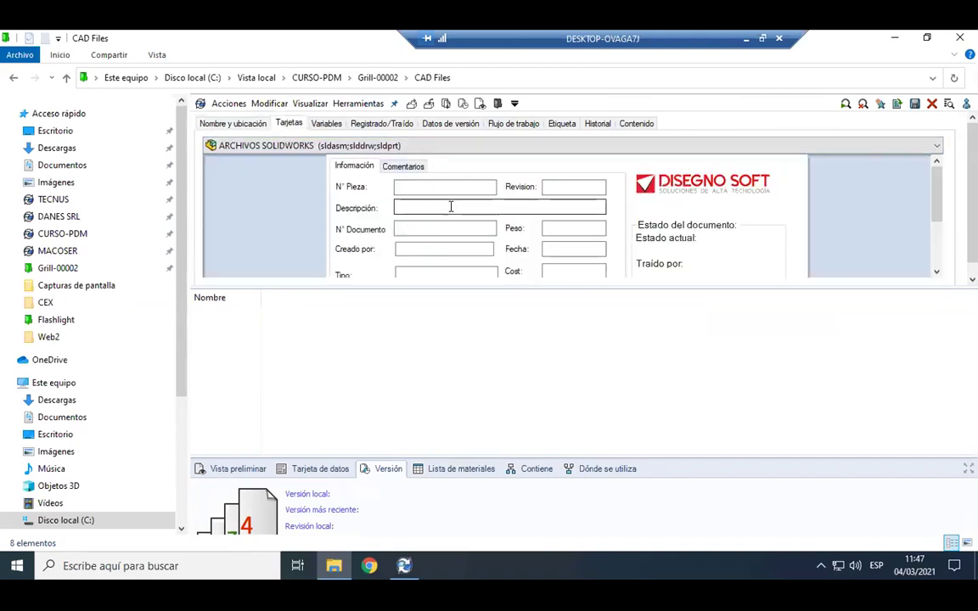
{"action": "left_click", "coordinate": [326, 124]}
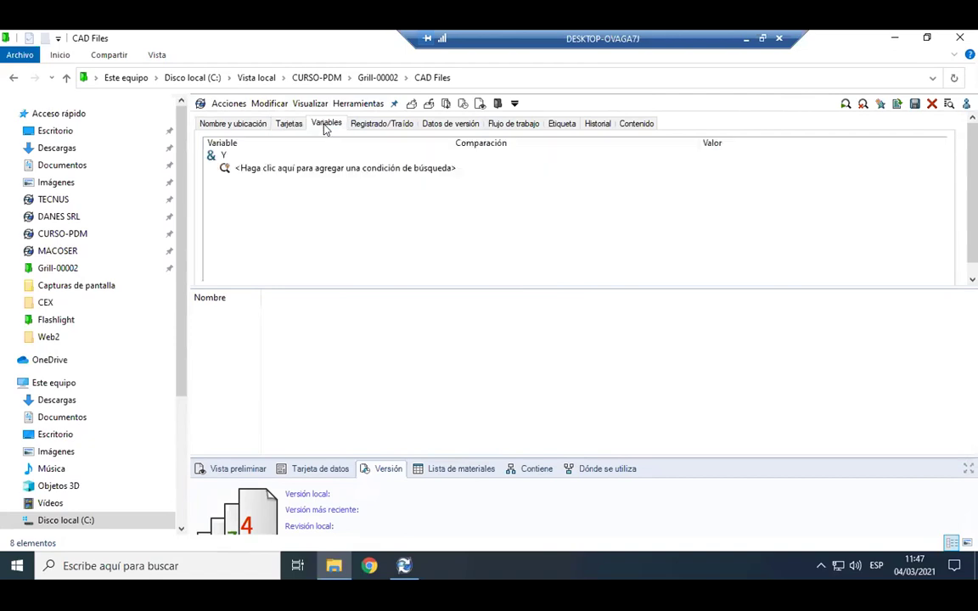
{"action": "left_click", "coordinate": [381, 124]}
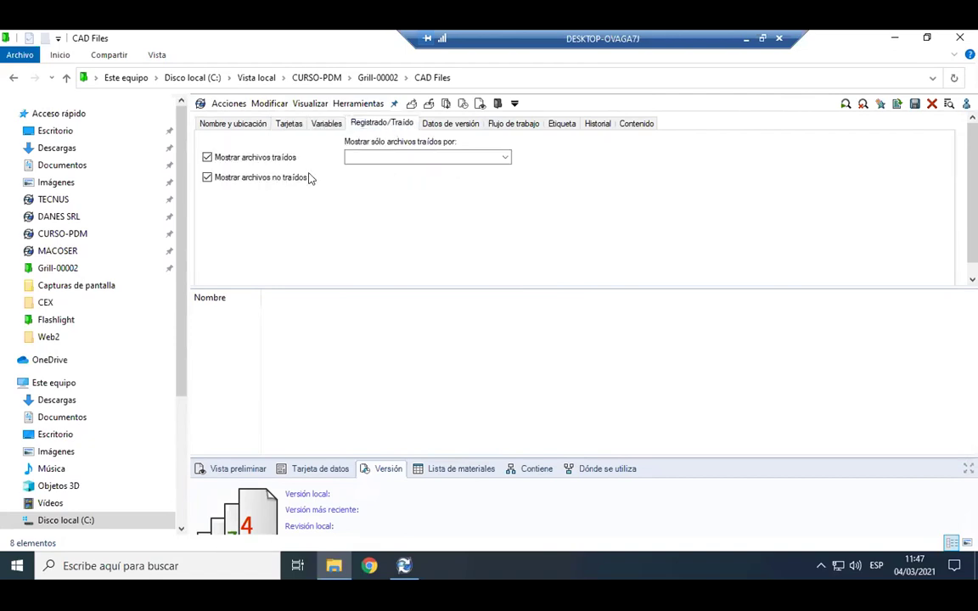
Search the vault for files that are not checked out.
{"action": "left_click", "coordinate": [266, 179]}
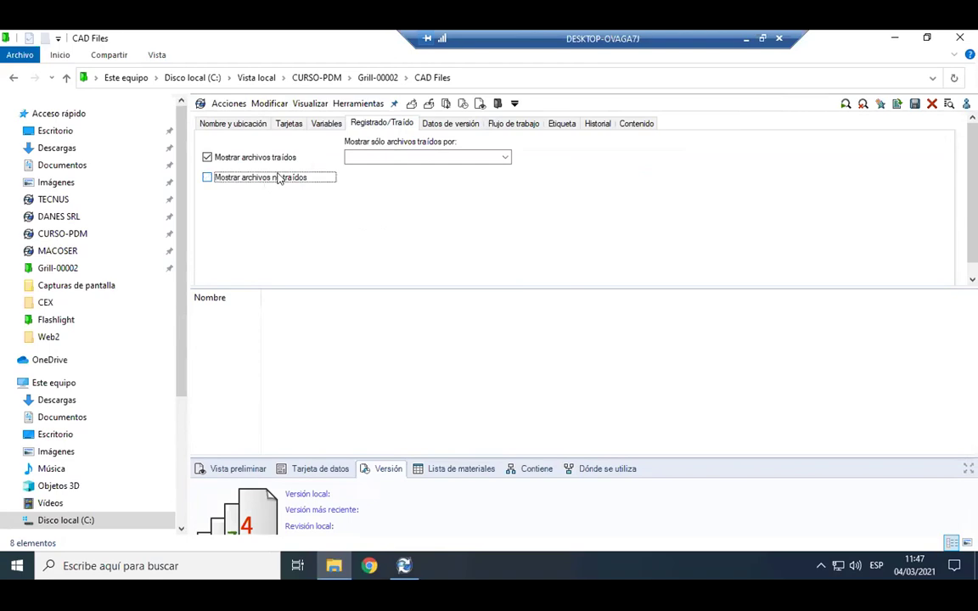
{"action": "left_click", "coordinate": [505, 158]}
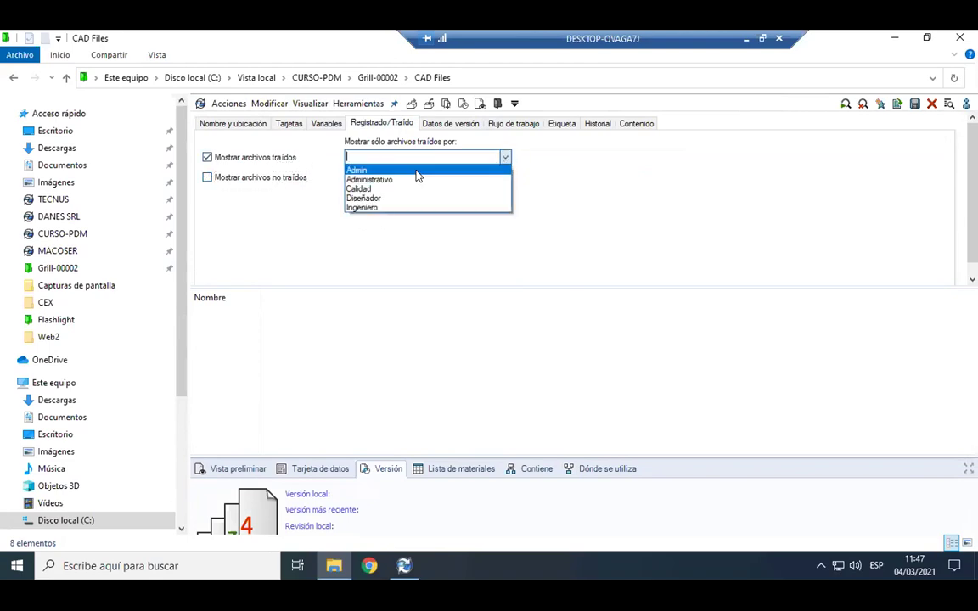
{"action": "left_click", "coordinate": [245, 154]}
{"action": "left_click", "coordinate": [244, 154]}
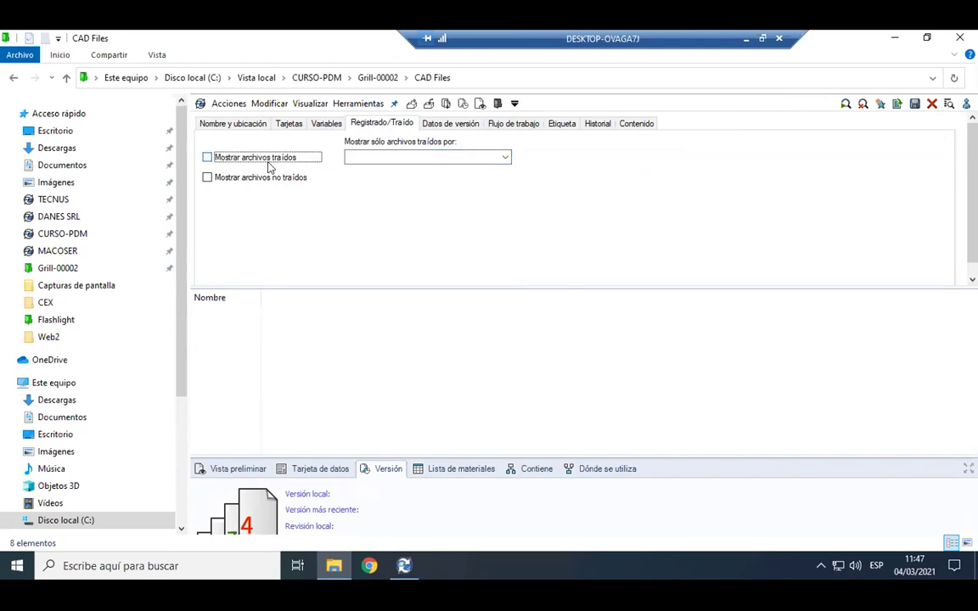
{"action": "left_click", "coordinate": [246, 177]}
{"action": "left_click", "coordinate": [843, 103]}
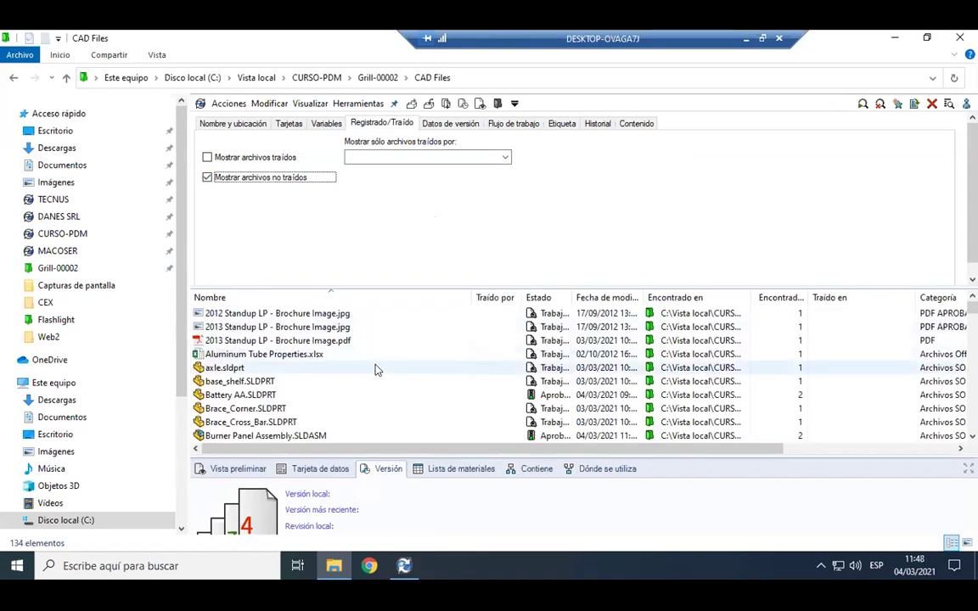
Search for files checked out by the Ingeniero user, then close the search.
{"action": "left_click", "coordinate": [495, 289]}
{"action": "left_click", "coordinate": [254, 176]}
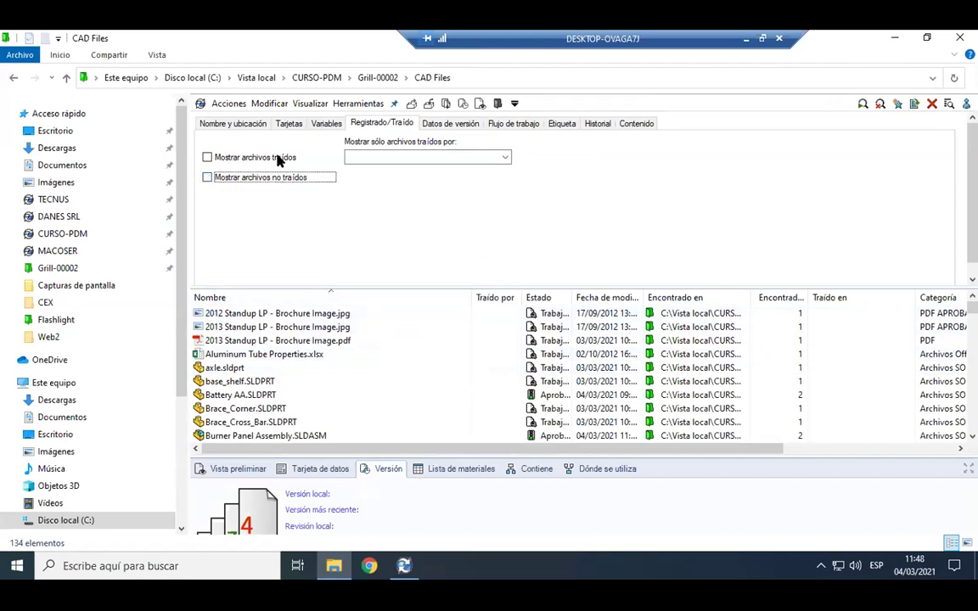
{"action": "left_click", "coordinate": [254, 157]}
{"action": "left_click", "coordinate": [505, 157]}
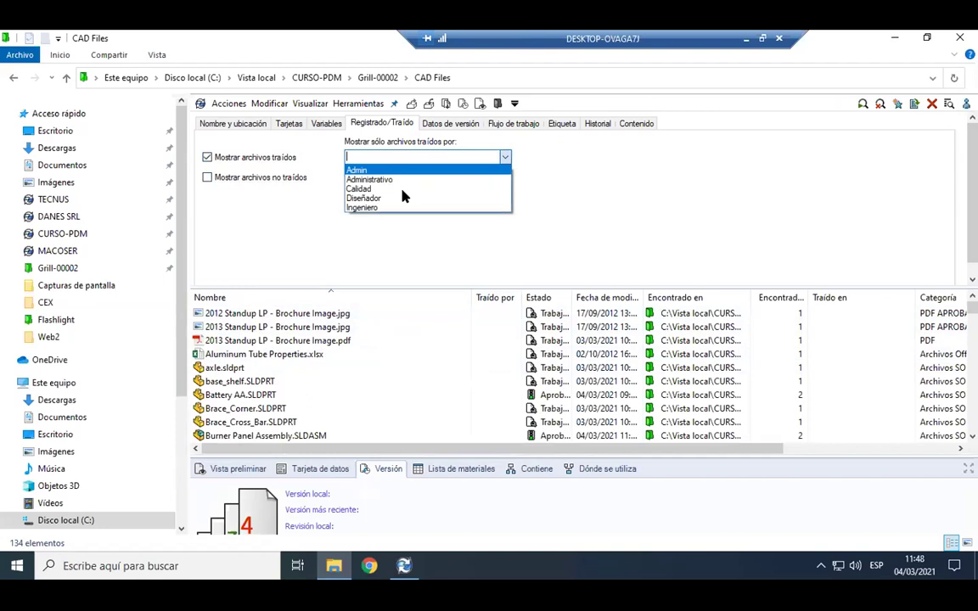
{"action": "left_click", "coordinate": [407, 207]}
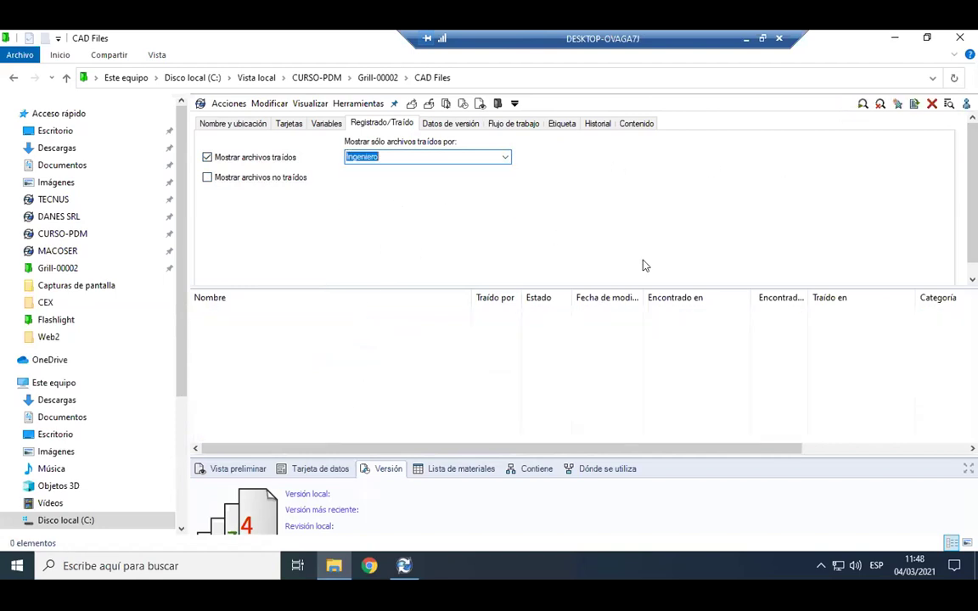
{"action": "left_click", "coordinate": [932, 103]}
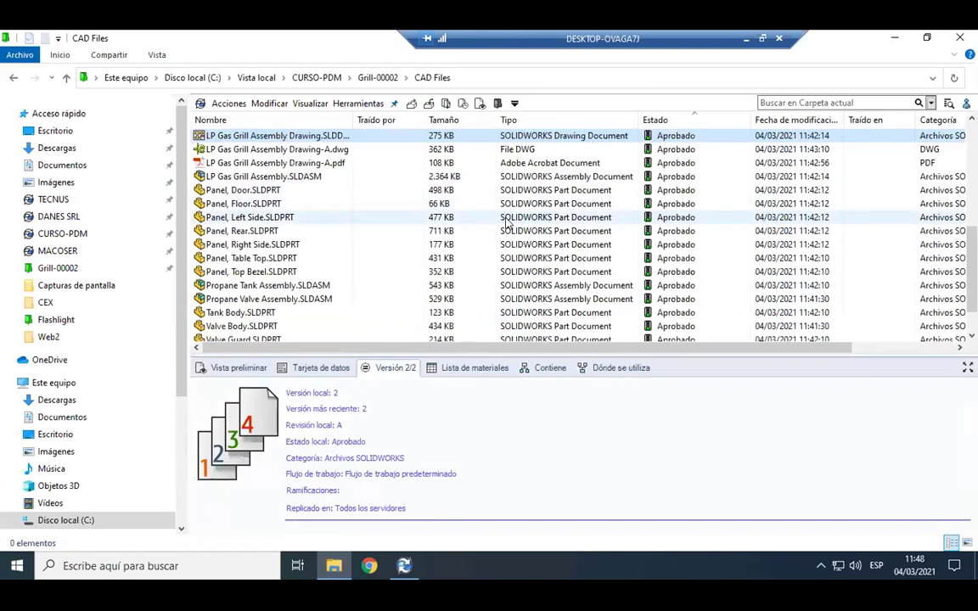
Select Panel, Left Side.SLDPRT and view its action list without choosing anything.
{"action": "left_click", "coordinate": [291, 217]}
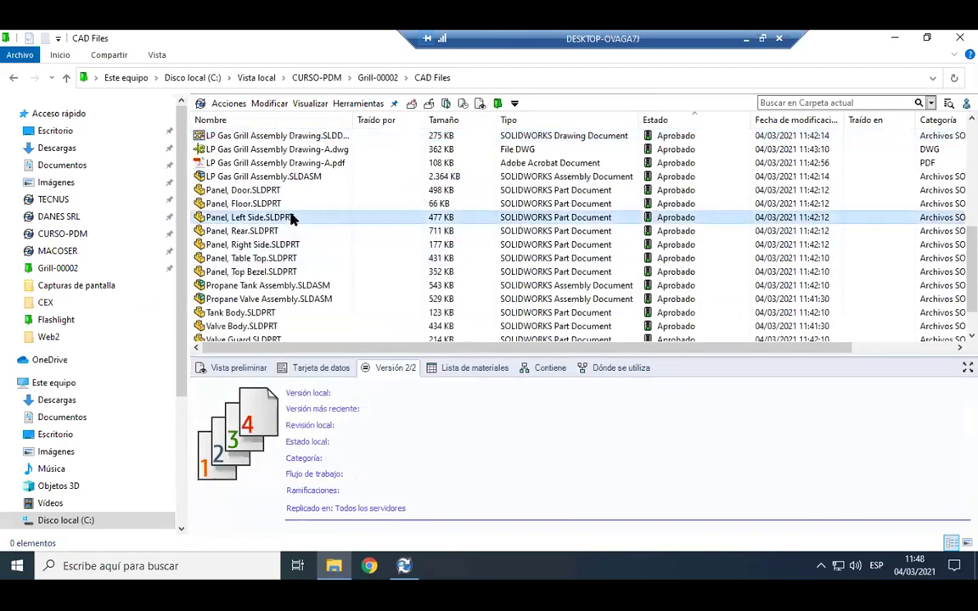
{"action": "right_click", "coordinate": [290, 217]}
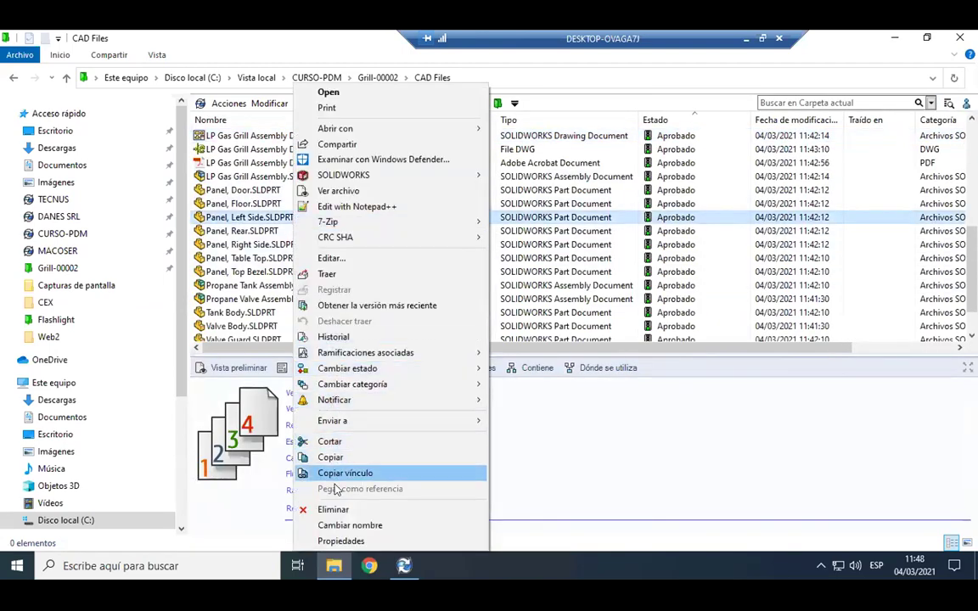
{"action": "left_click", "coordinate": [357, 275]}
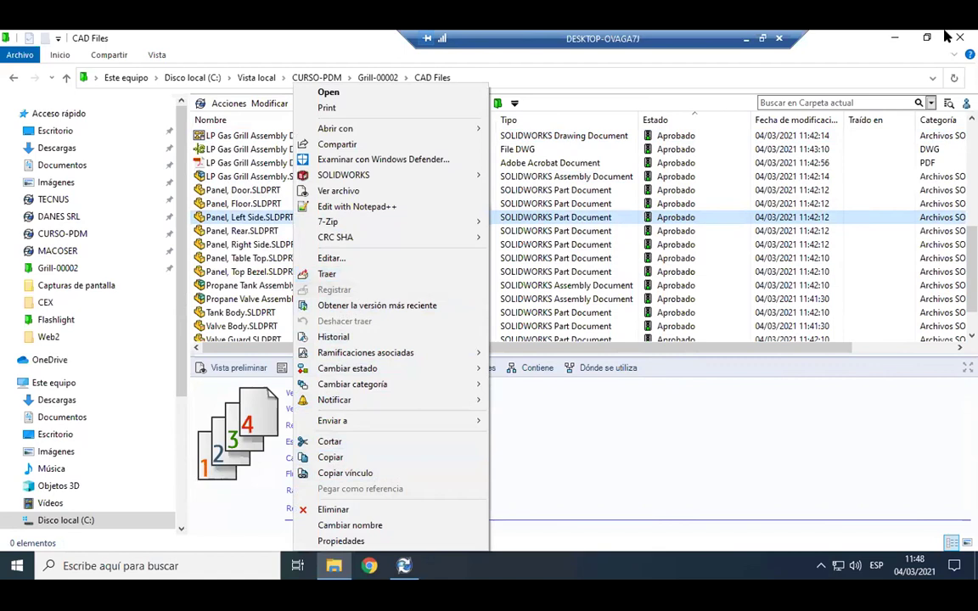
Filter a Búsqueda completa to workflow state Aprobado and review the 35 approved results.
{"action": "left_click", "coordinate": [931, 103]}
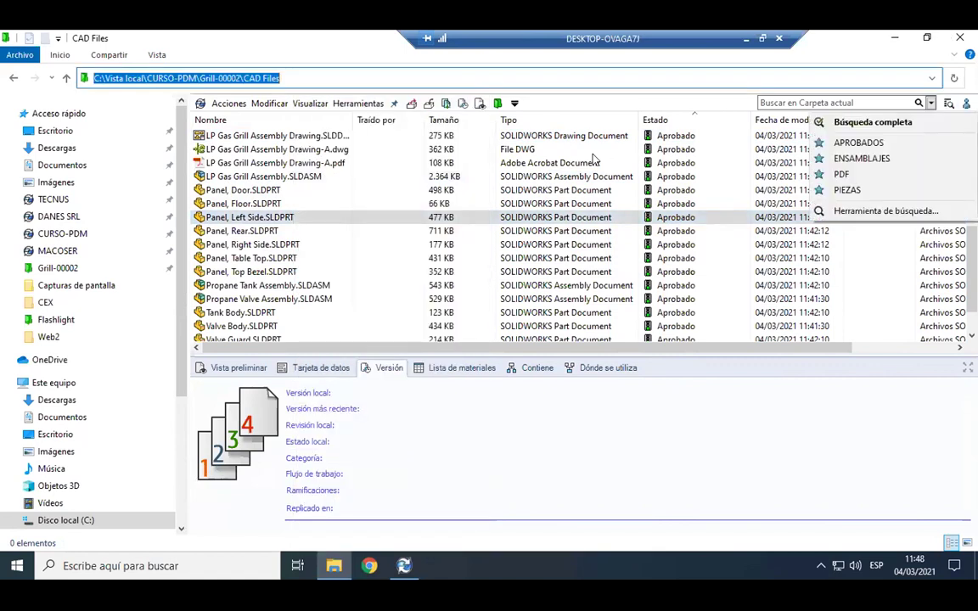
{"action": "left_click", "coordinate": [880, 125]}
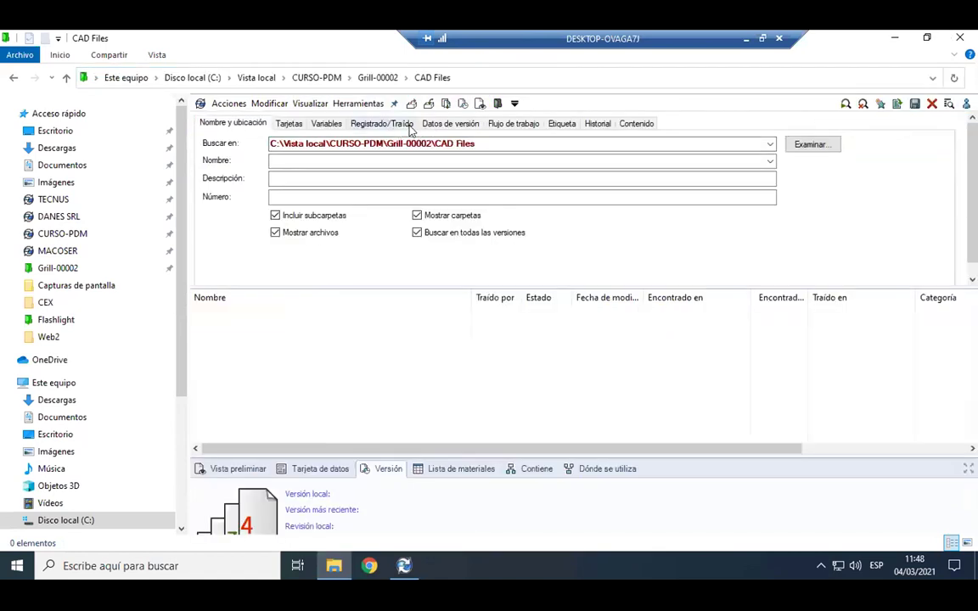
{"action": "left_click", "coordinate": [420, 127]}
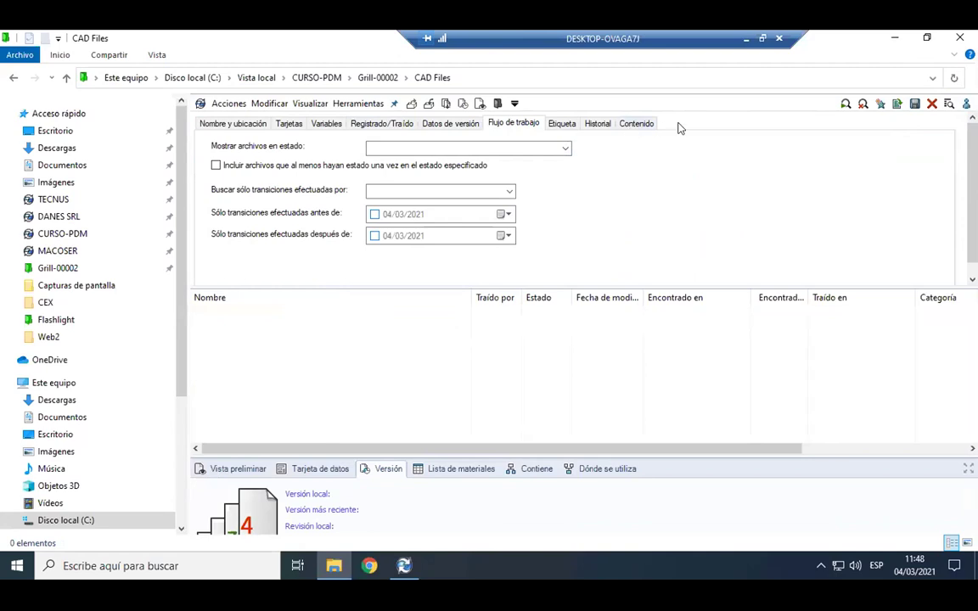
{"action": "left_click", "coordinate": [595, 124]}
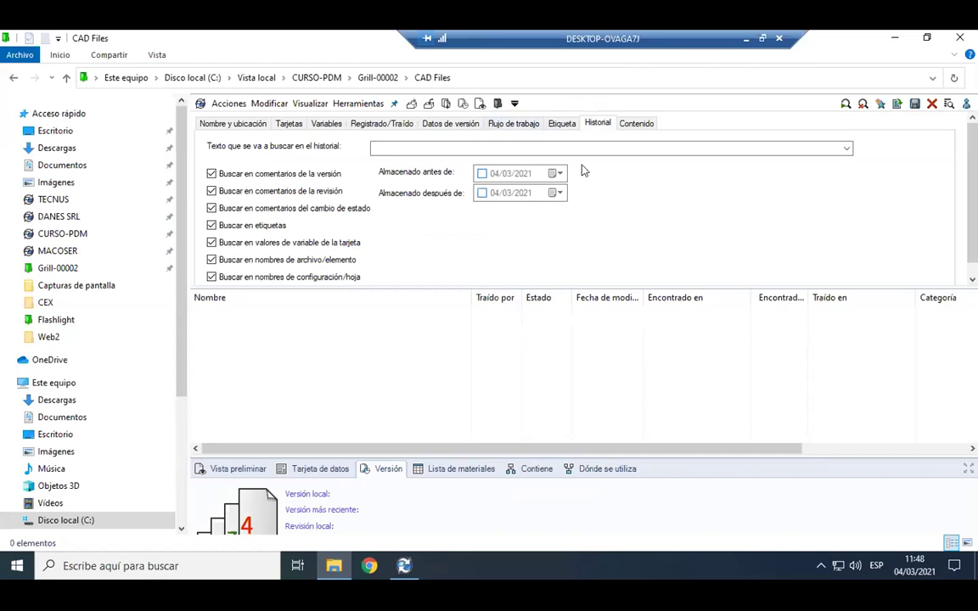
{"action": "left_click", "coordinate": [527, 125]}
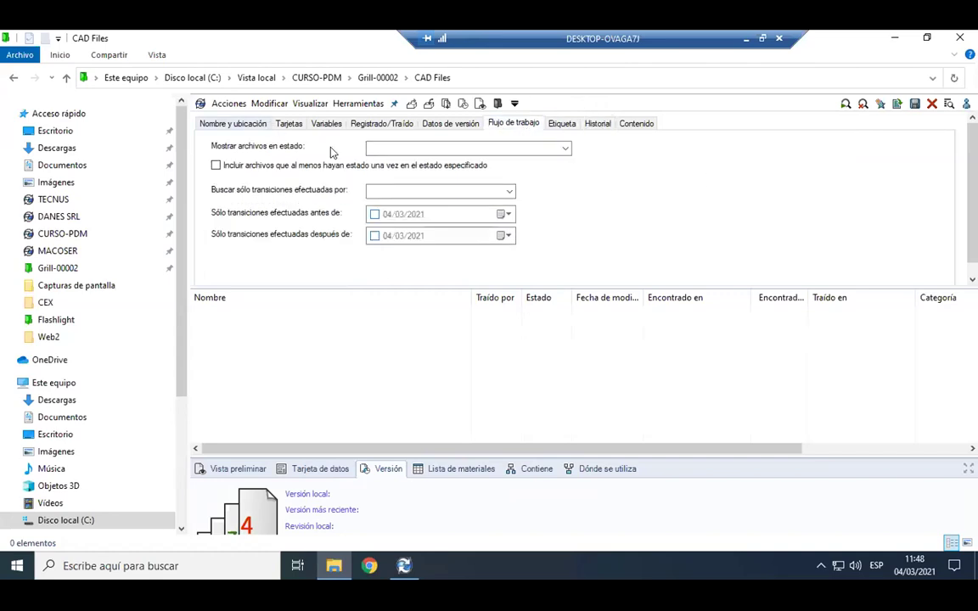
{"action": "left_click", "coordinate": [565, 151]}
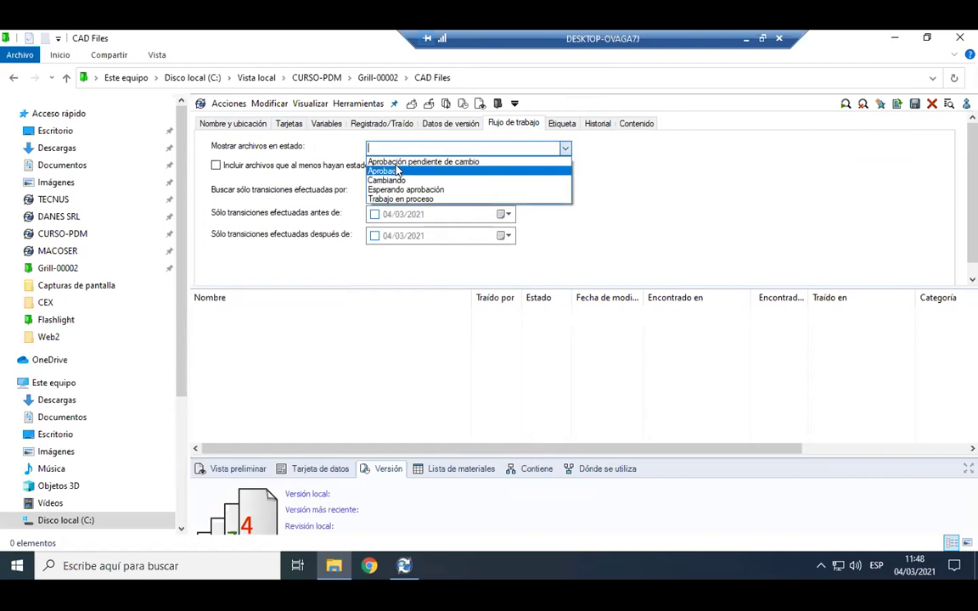
{"action": "left_click", "coordinate": [411, 174]}
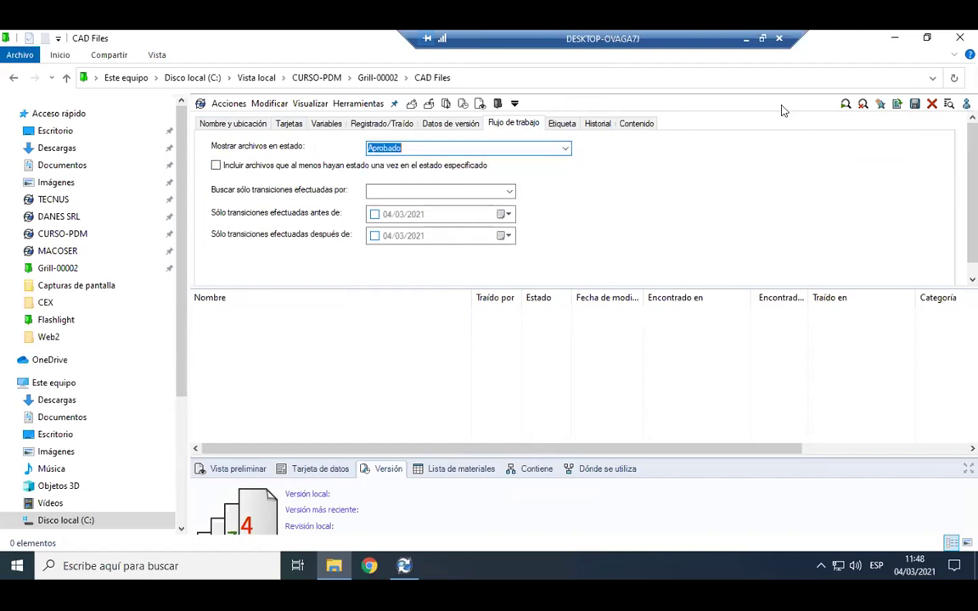
{"action": "left_click", "coordinate": [846, 104]}
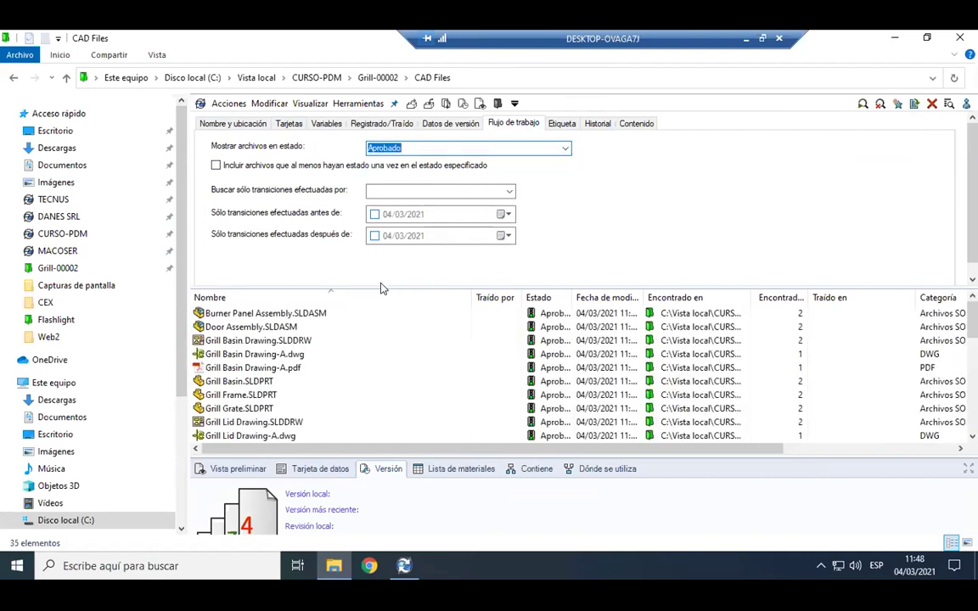
{"action": "left_click_drag", "start_coordinate": [573, 288], "coordinate": [572, 247]}
{"action": "scroll", "coordinate": [559, 317], "scroll_direction": "down", "scroll_amount": 8}
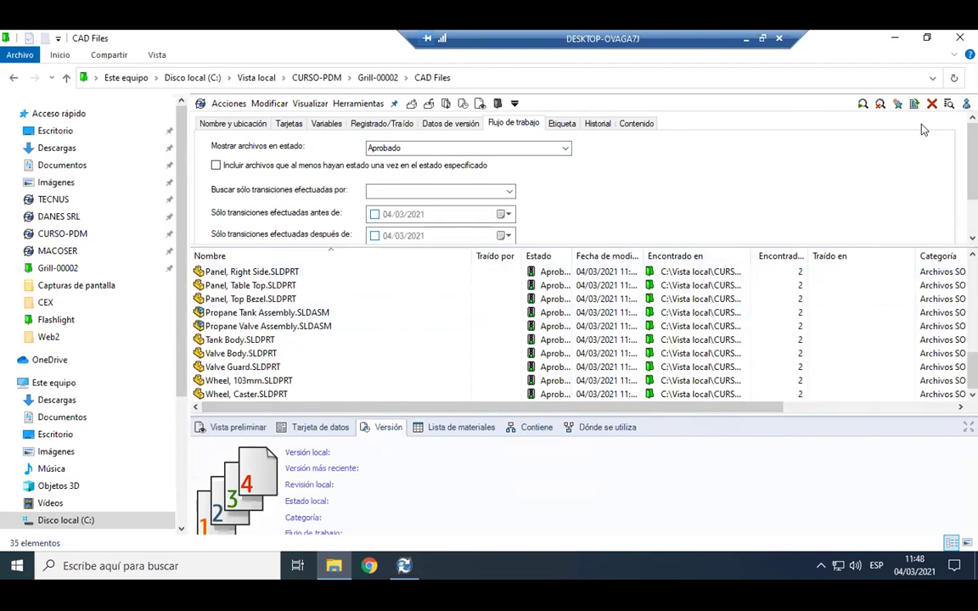
Run the saved PIEZAS search and scroll through the part file results.
{"action": "left_click", "coordinate": [932, 103]}
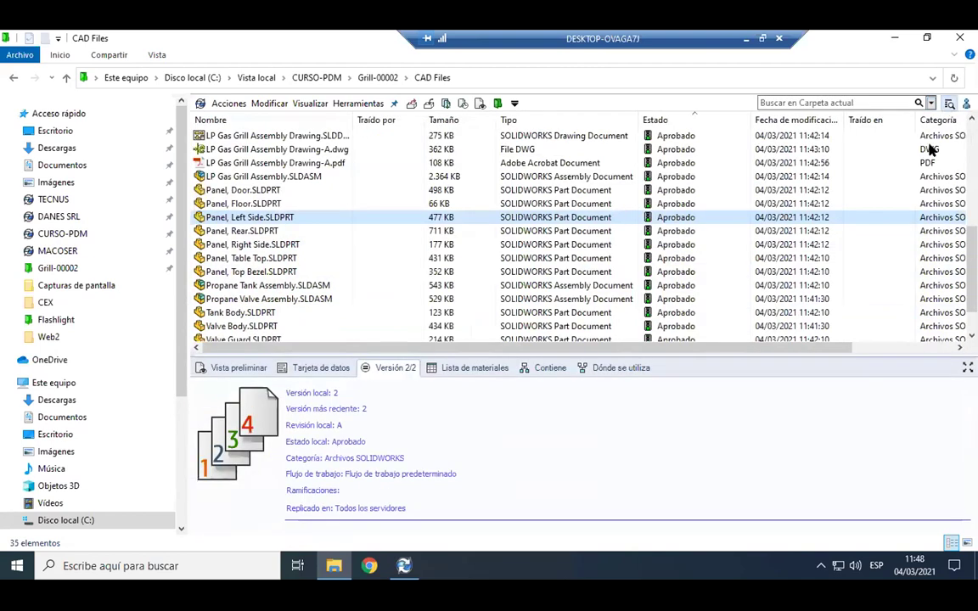
{"action": "left_click", "coordinate": [931, 102]}
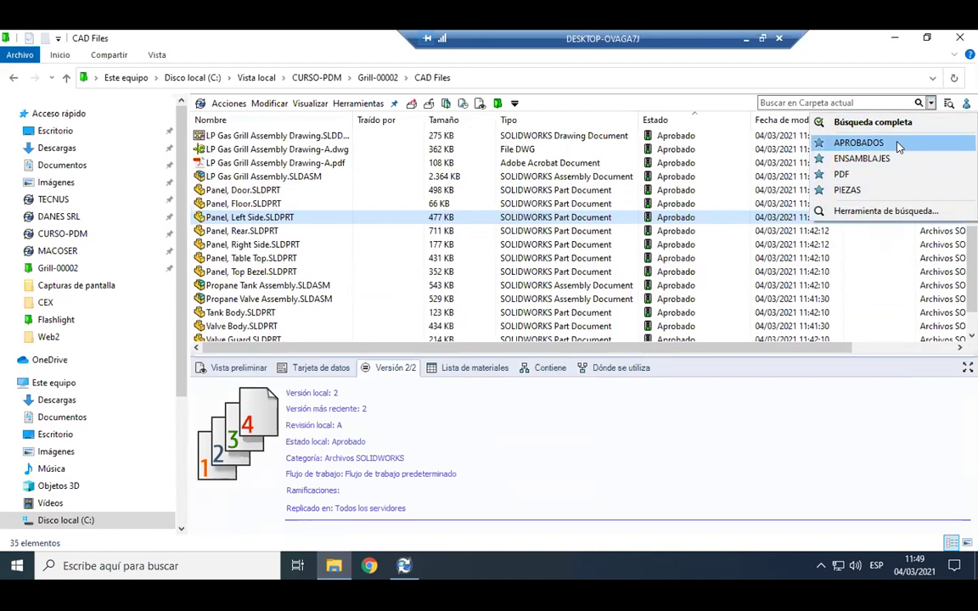
{"action": "left_click", "coordinate": [691, 112]}
{"action": "left_click", "coordinate": [949, 103]}
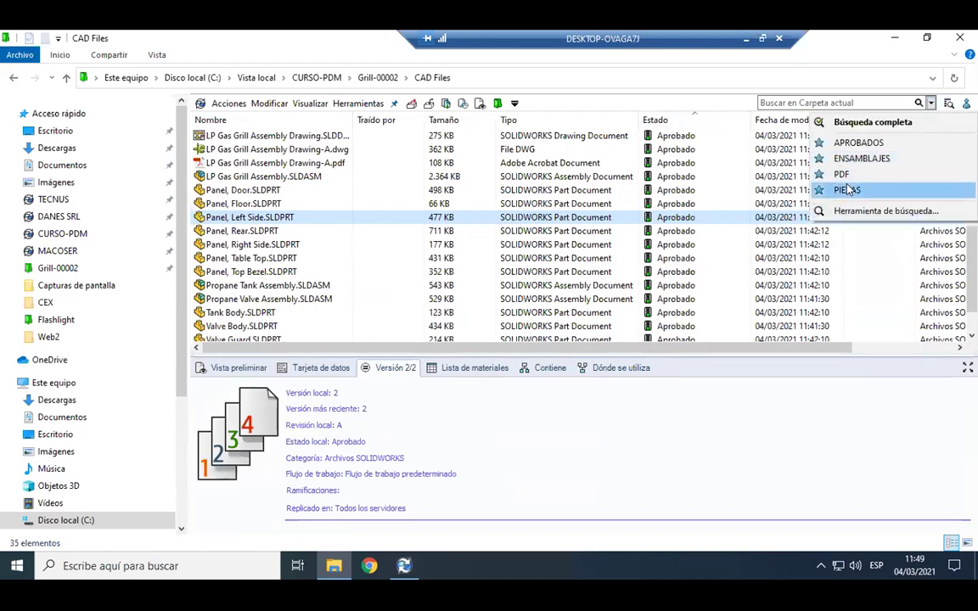
{"action": "left_click", "coordinate": [845, 190]}
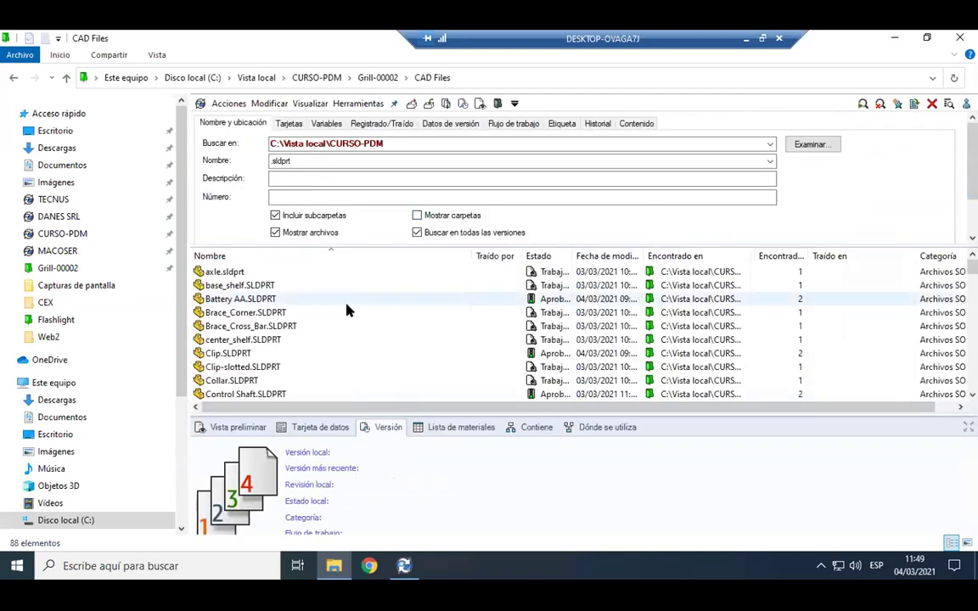
{"action": "scroll", "coordinate": [373, 313], "scroll_direction": "down", "scroll_amount": 3}
{"action": "scroll", "coordinate": [377, 313], "scroll_direction": "down", "scroll_amount": 8}
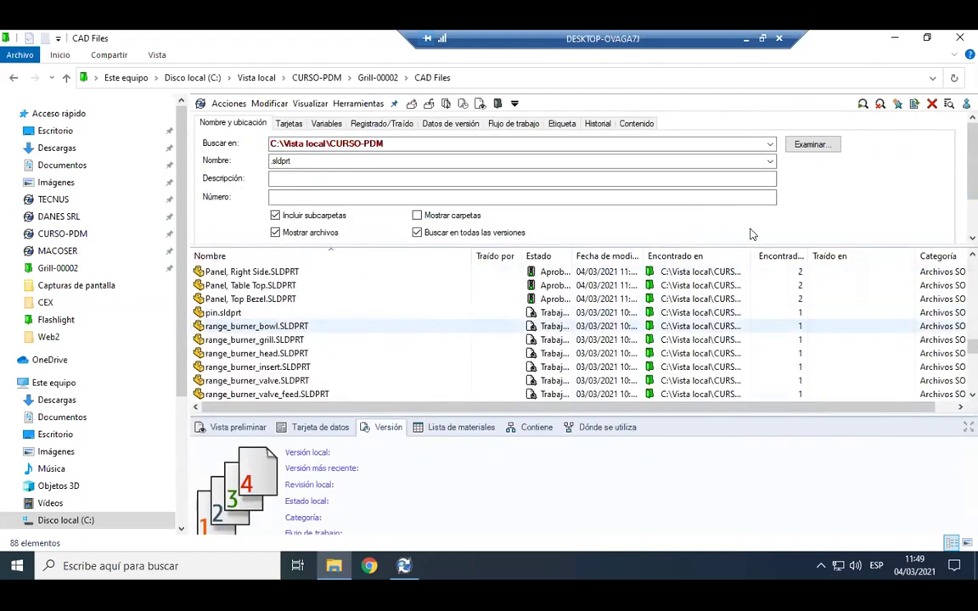
Run another saved search across CURSO-PDM, then launch the Herramienta de búsqueda window.
{"action": "left_click", "coordinate": [932, 103]}
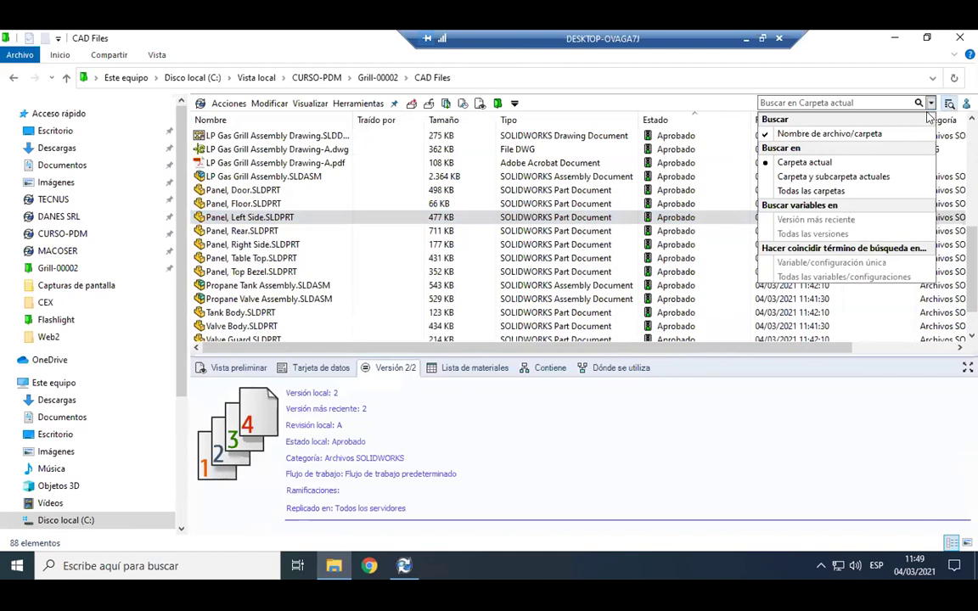
{"action": "left_click", "coordinate": [839, 102]}
{"action": "left_click", "coordinate": [858, 163]}
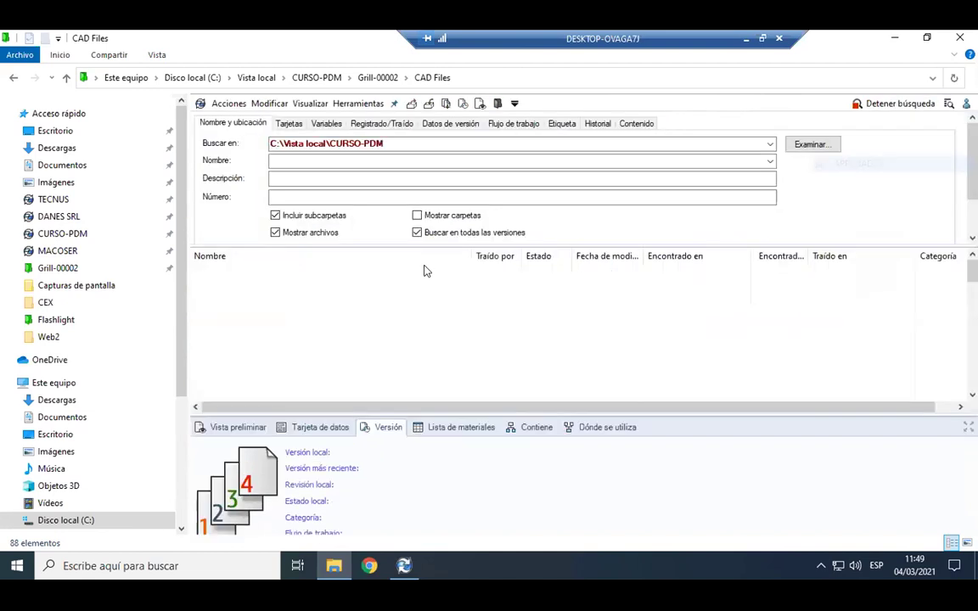
{"action": "scroll", "coordinate": [472, 309], "scroll_direction": "down", "scroll_amount": 8}
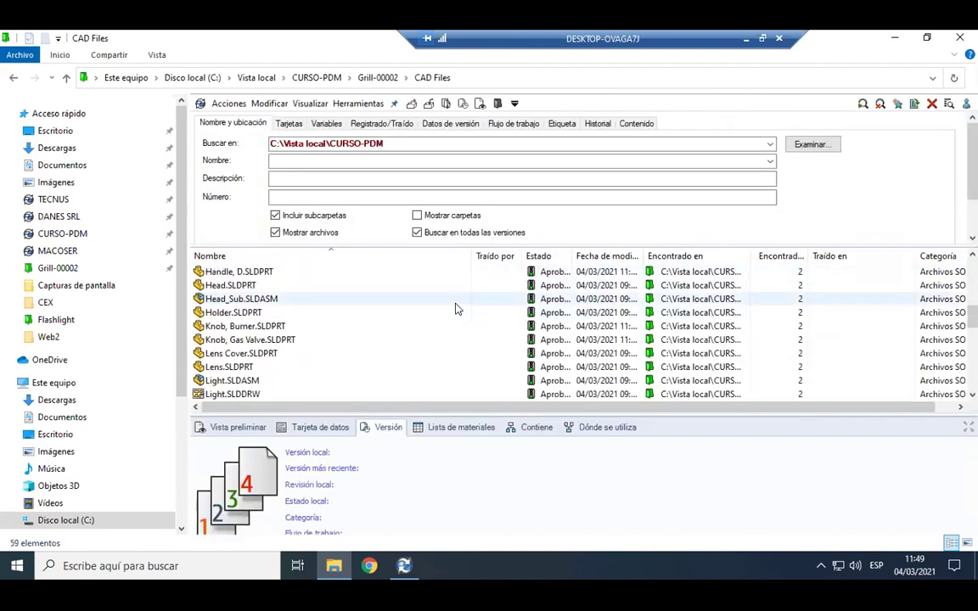
{"action": "left_click", "coordinate": [948, 104]}
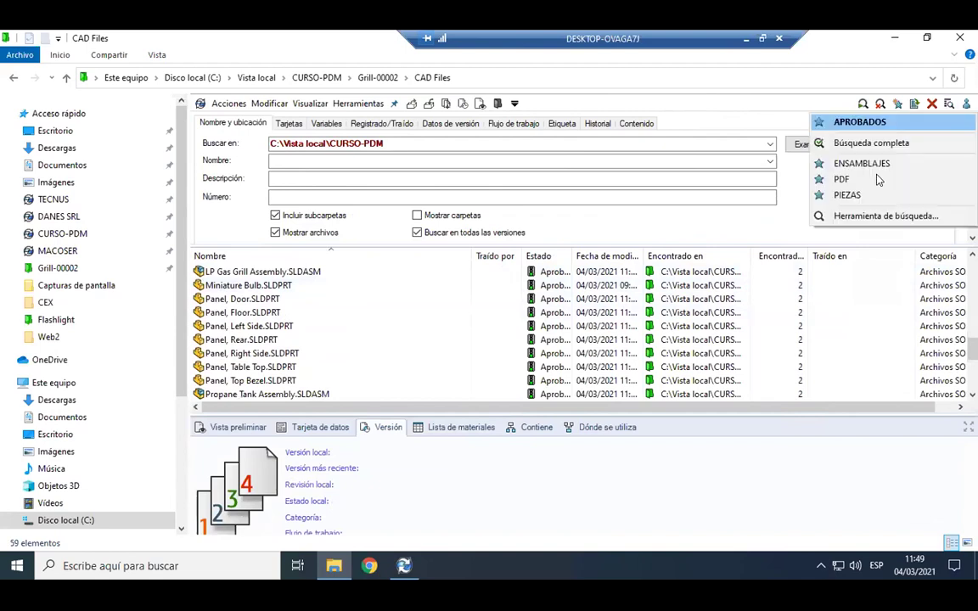
{"action": "left_click", "coordinate": [883, 217]}
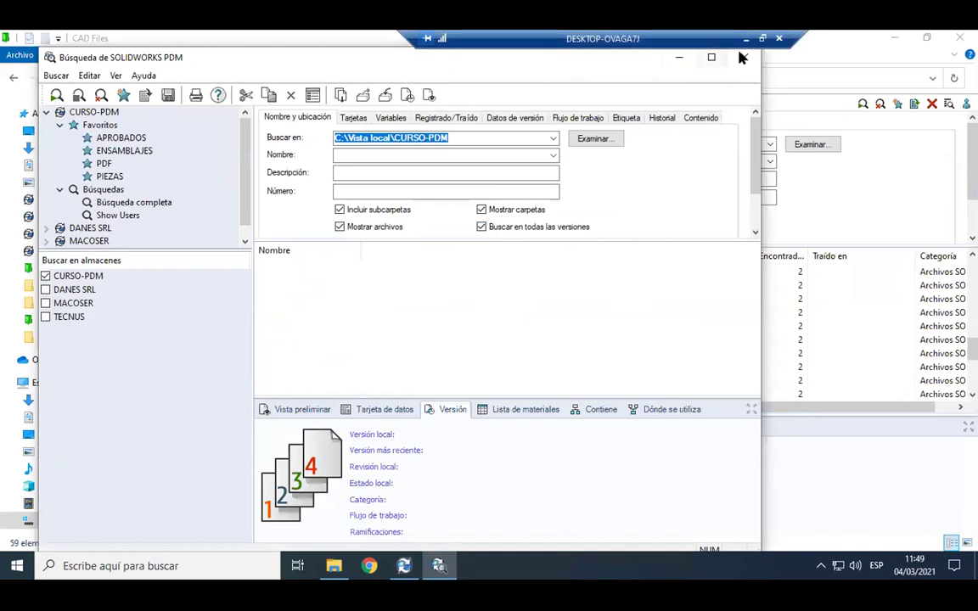
Maximize the search tool, browse its criteria tabs, and run the ENSAMBLAJES and APROBADOS favorites.
{"action": "double_click", "coordinate": [637, 56]}
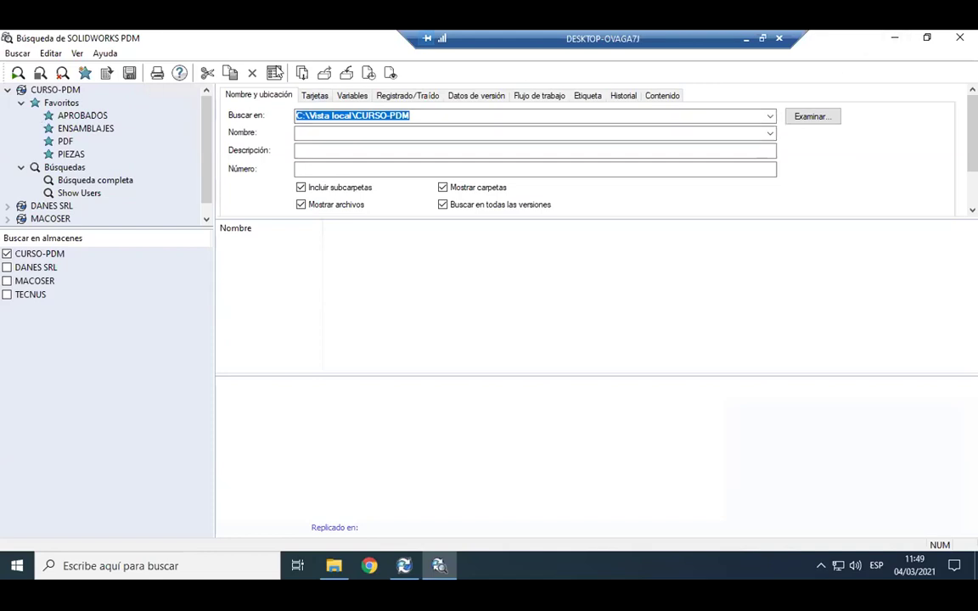
{"action": "left_click", "coordinate": [315, 95]}
{"action": "left_click", "coordinate": [353, 95]}
{"action": "left_click", "coordinate": [387, 95]}
{"action": "left_click", "coordinate": [85, 128]}
{"action": "left_click", "coordinate": [82, 116]}
Review which groups can see the APROBADOS favorite in its Propiedades and accept.
{"action": "right_click", "coordinate": [97, 117]}
{"action": "left_click", "coordinate": [115, 124]}
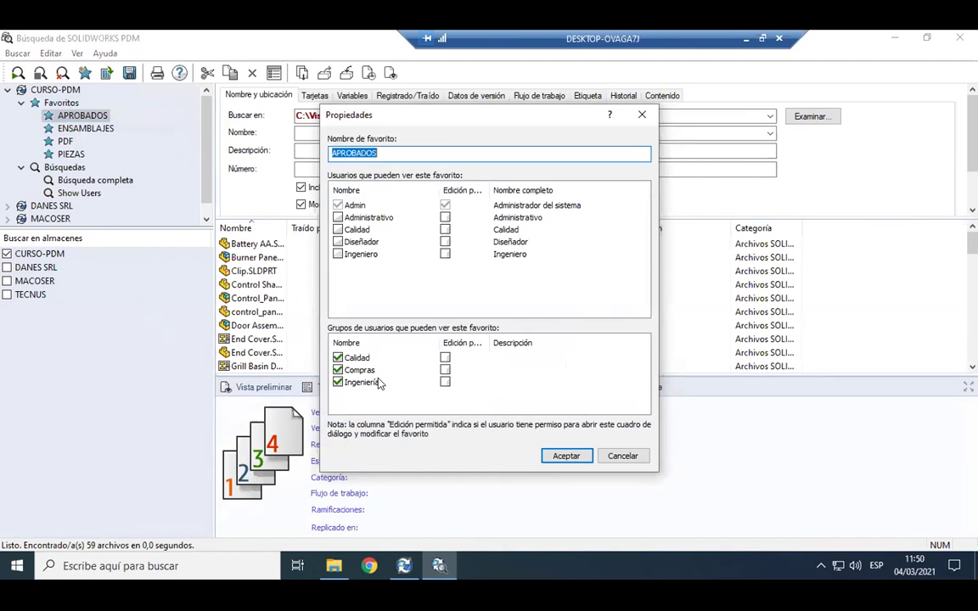
{"action": "left_click", "coordinate": [564, 457]}
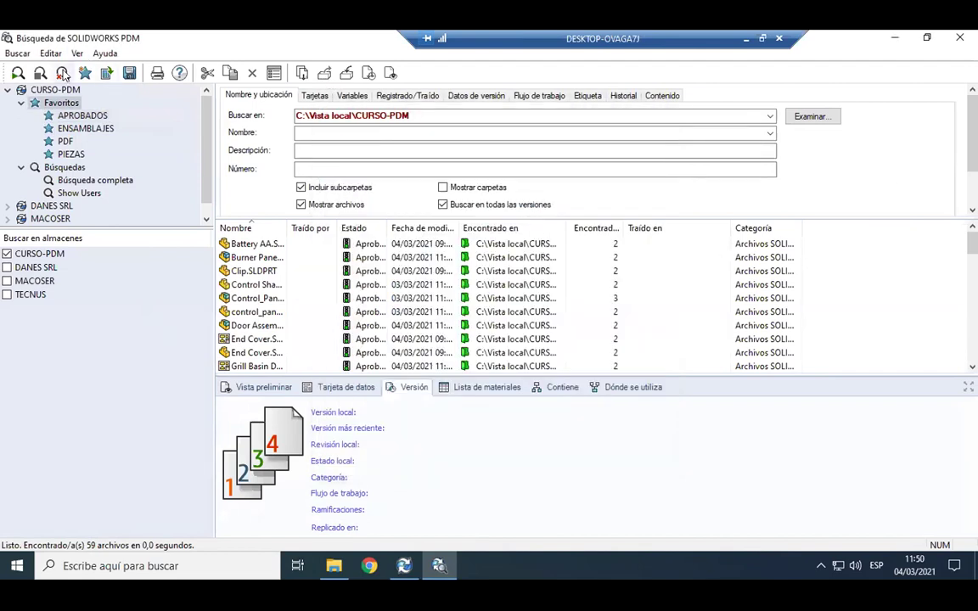
Close the vault search tool and the search panel to show the CAD Files listing.
{"action": "left_click", "coordinate": [959, 37]}
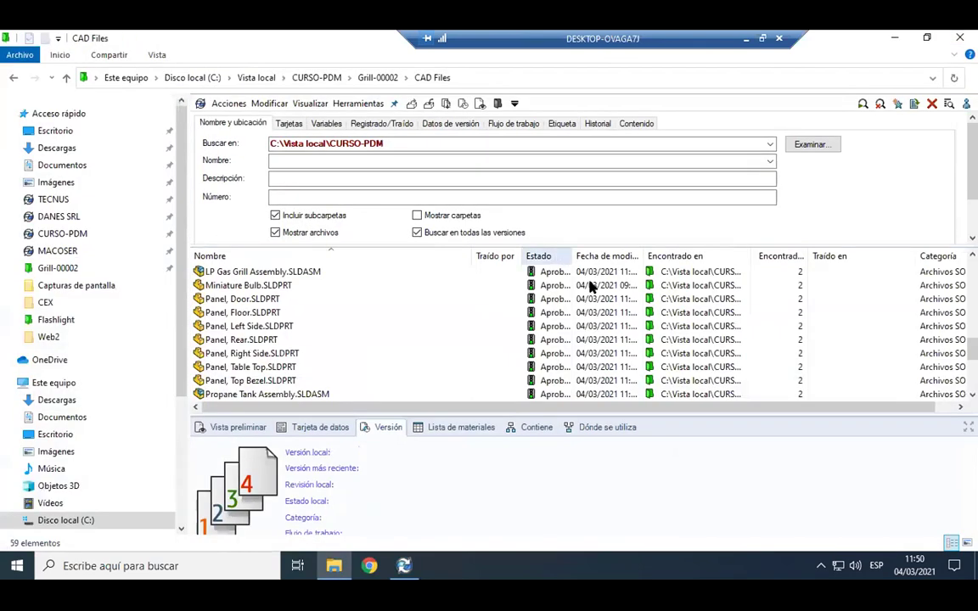
{"action": "left_click", "coordinate": [921, 107]}
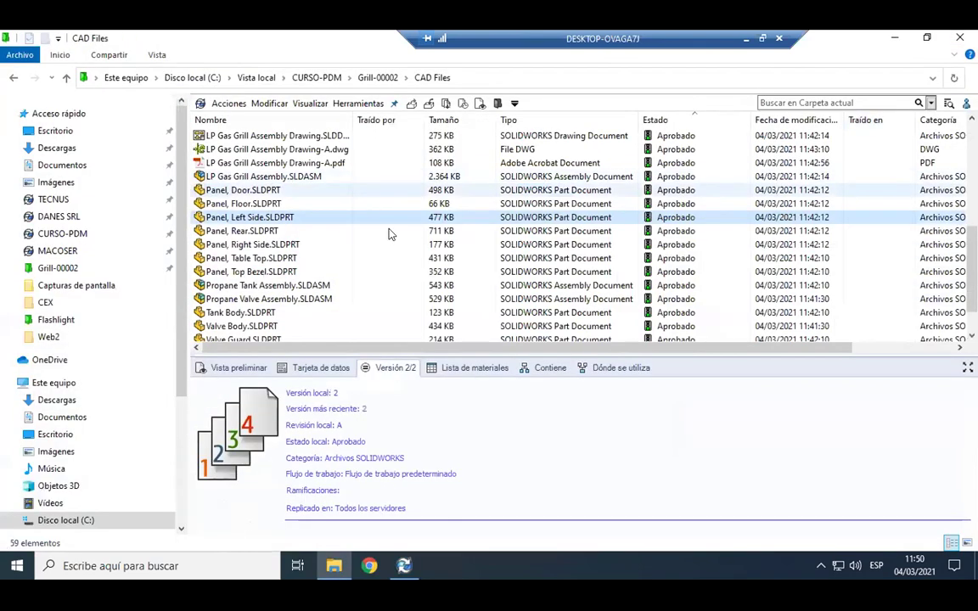
{"action": "scroll", "coordinate": [391, 261], "scroll_direction": "up", "scroll_amount": 4}
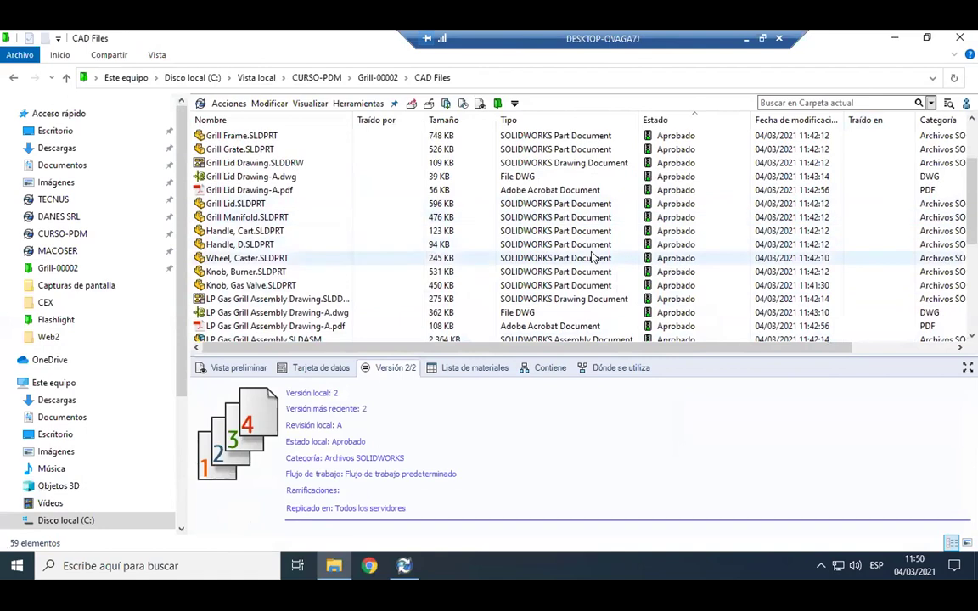
{"action": "scroll", "coordinate": [463, 314], "scroll_direction": "down", "scroll_amount": 2}
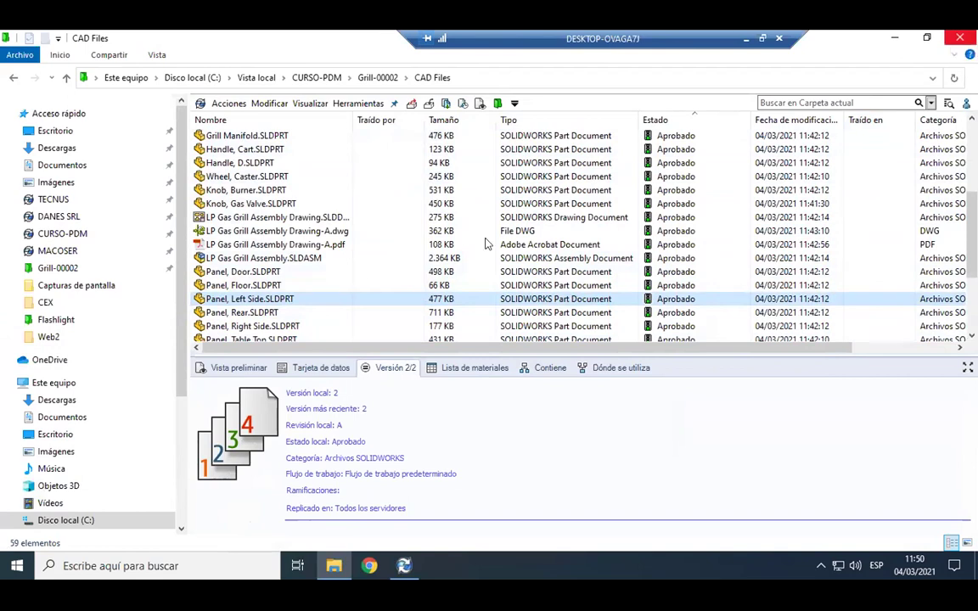
Close the workflow Administration window without saving changes.
{"action": "scroll", "coordinate": [385, 246], "scroll_direction": "up", "scroll_amount": 4}
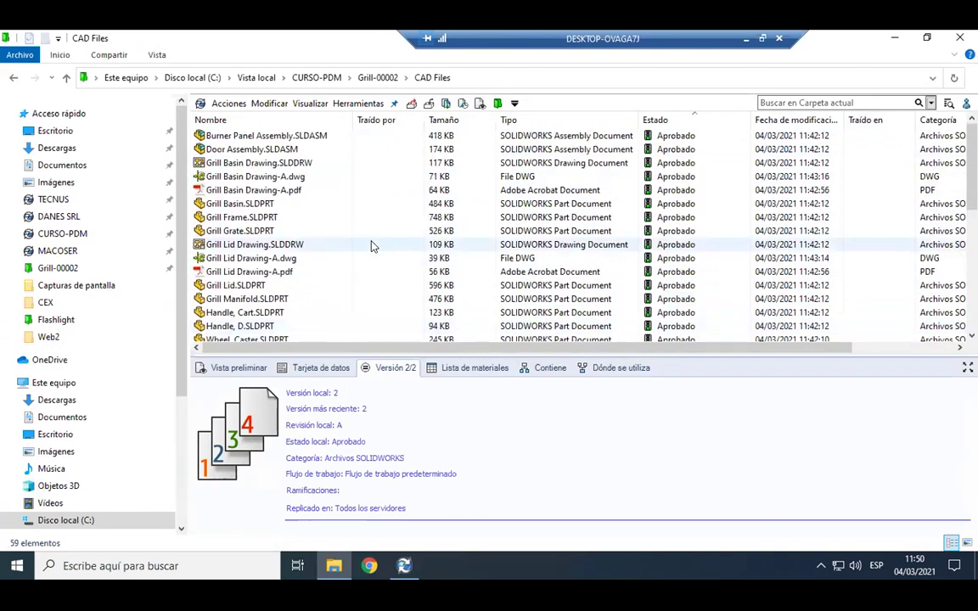
{"action": "scroll", "coordinate": [304, 207], "scroll_direction": "down", "scroll_amount": 2}
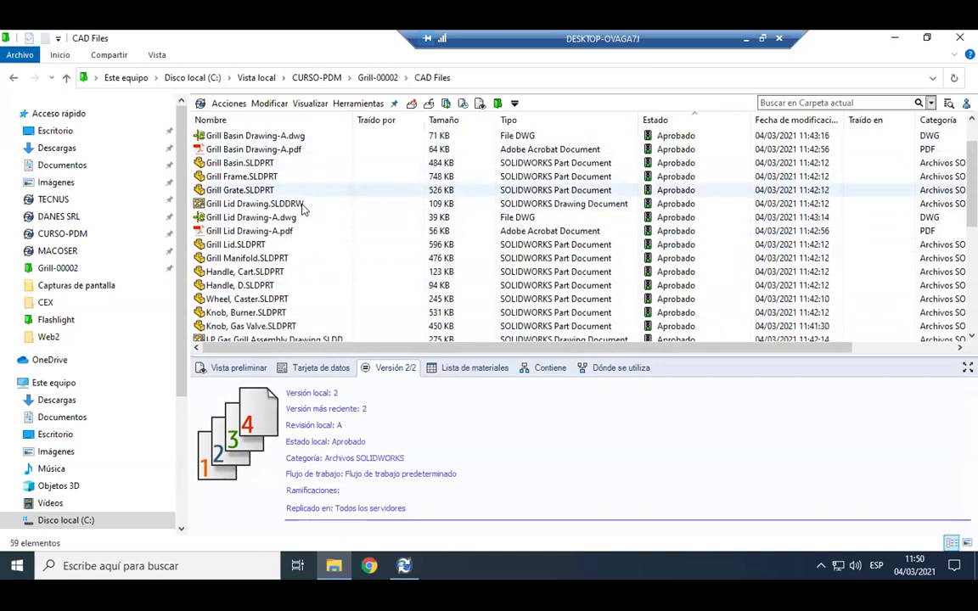
{"action": "scroll", "coordinate": [408, 221], "scroll_direction": "up", "scroll_amount": 1}
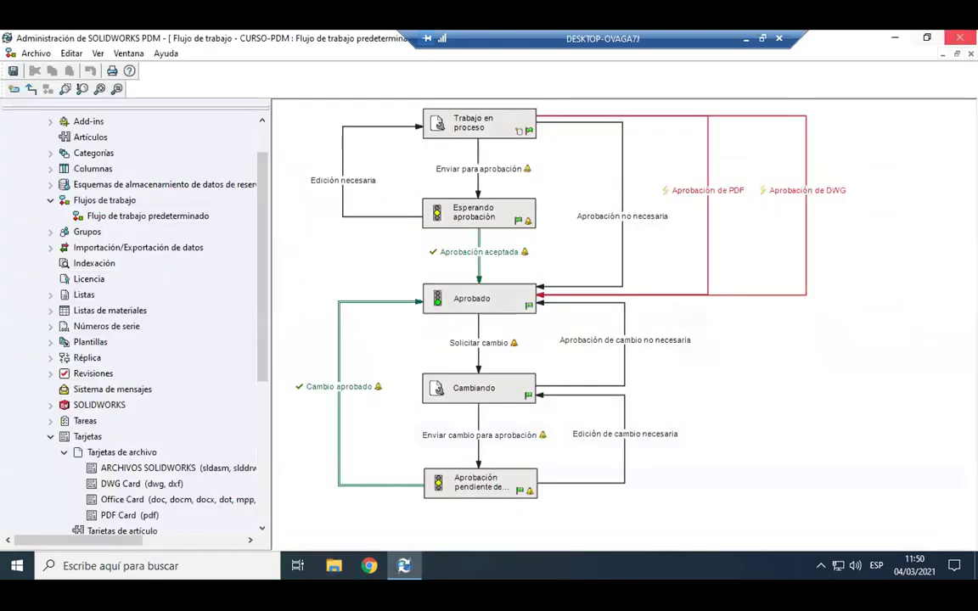
{"action": "left_click", "coordinate": [960, 38]}
{"action": "left_click", "coordinate": [553, 330]}
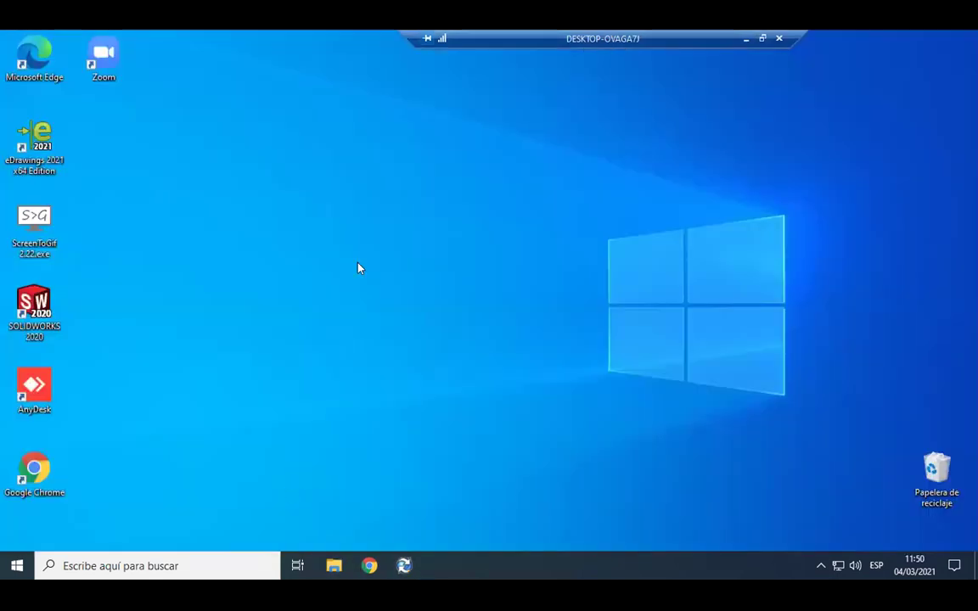
Open the SOLIDWORKS PDM Web2 login page in Chrome with the Web client selected.
{"action": "left_click", "coordinate": [185, 246]}
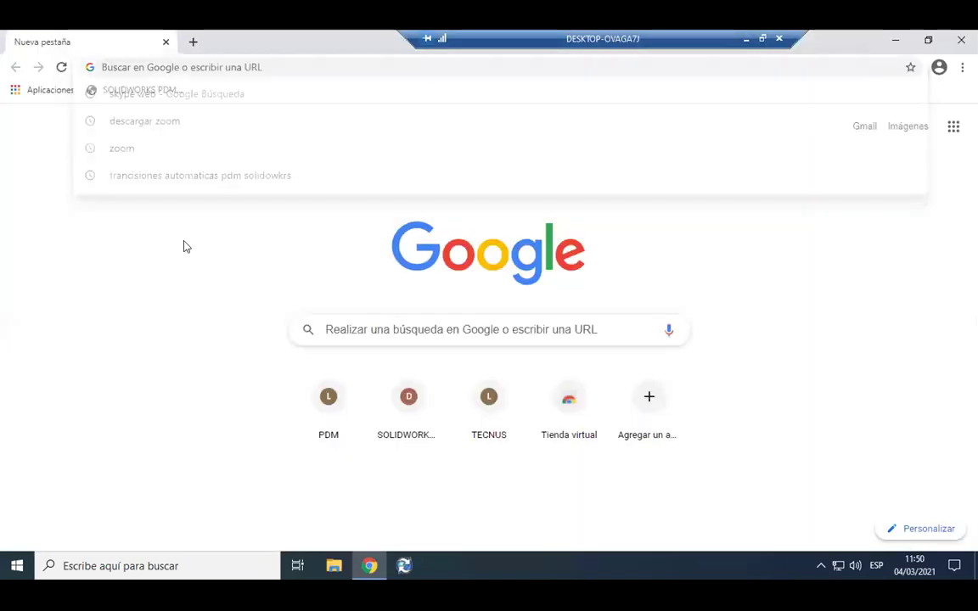
{"action": "left_click", "coordinate": [158, 89]}
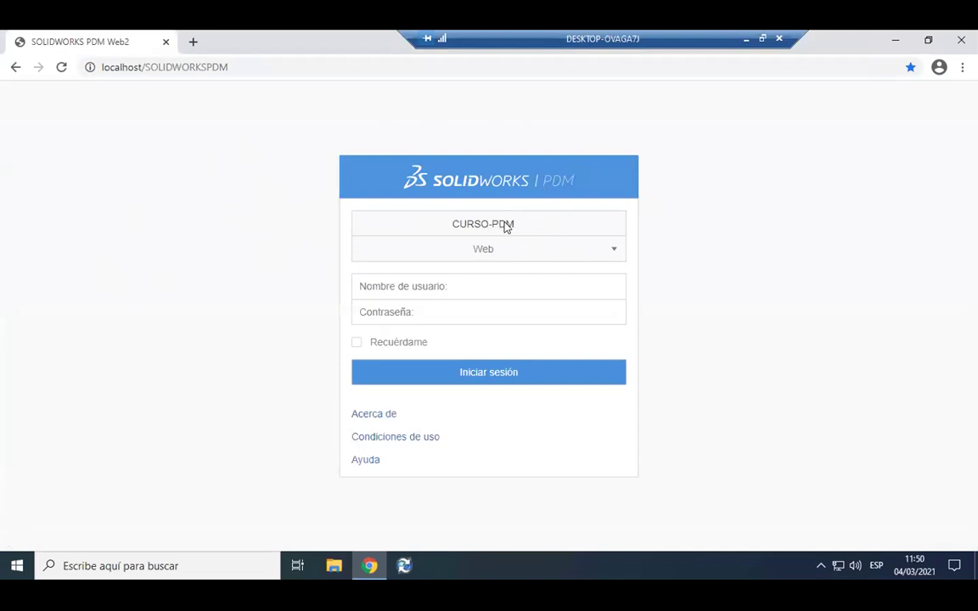
{"action": "left_click", "coordinate": [599, 255]}
{"action": "left_click", "coordinate": [578, 269]}
Sign in to CURSO-PDM as admin and widen the Días en el estado column.
{"action": "left_click", "coordinate": [456, 287]}
{"action": "left_click", "coordinate": [395, 319]}
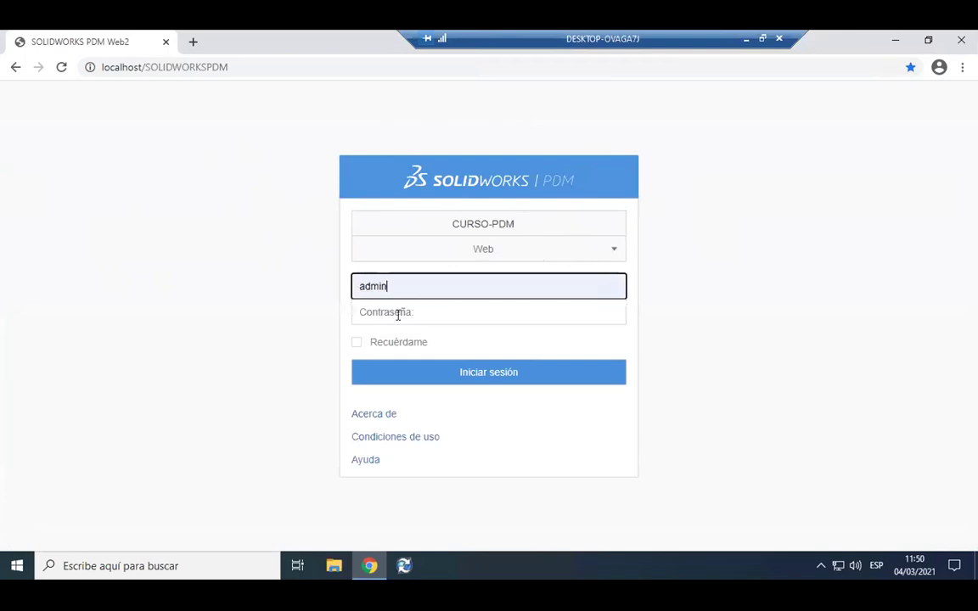
{"action": "left_click", "coordinate": [739, 314]}
{"action": "left_click", "coordinate": [459, 374]}
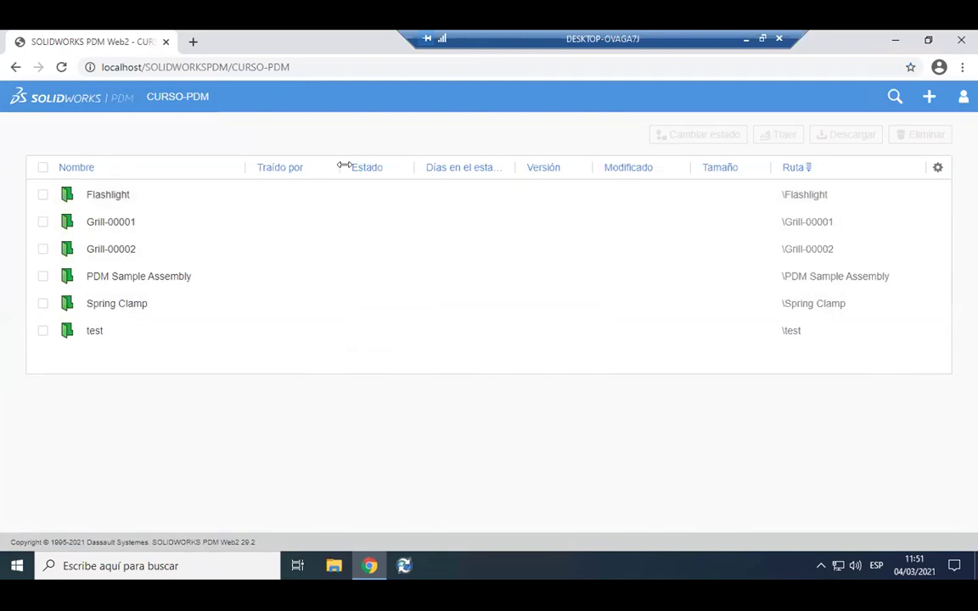
{"action": "left_click_drag", "start_coordinate": [516, 158], "coordinate": [558, 165]}
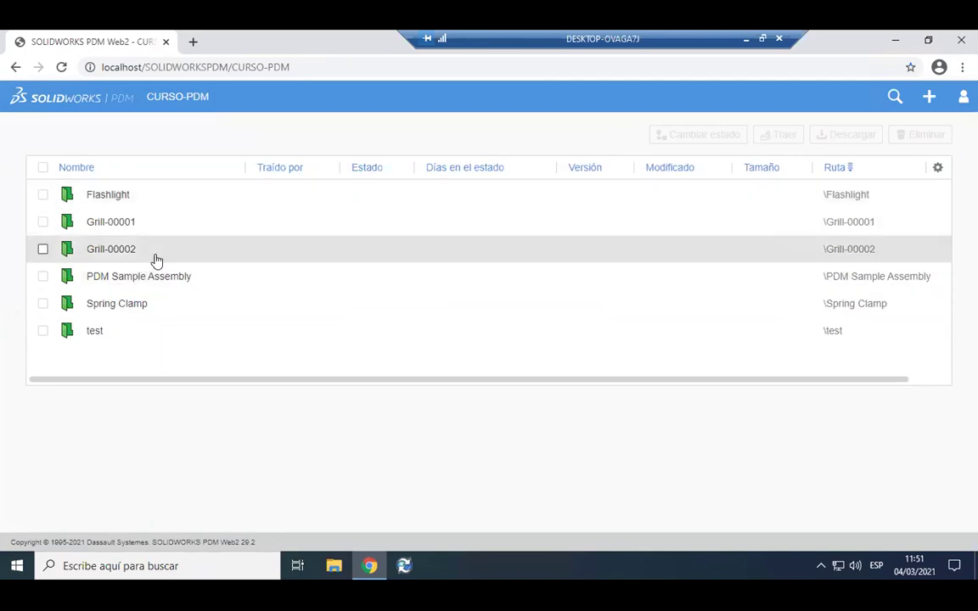
Go to Grill-00002 > CAD Files and open LP Gas Grill Assembly.SLDASM's preview page.
{"action": "left_click", "coordinate": [156, 255]}
{"action": "left_click", "coordinate": [169, 198]}
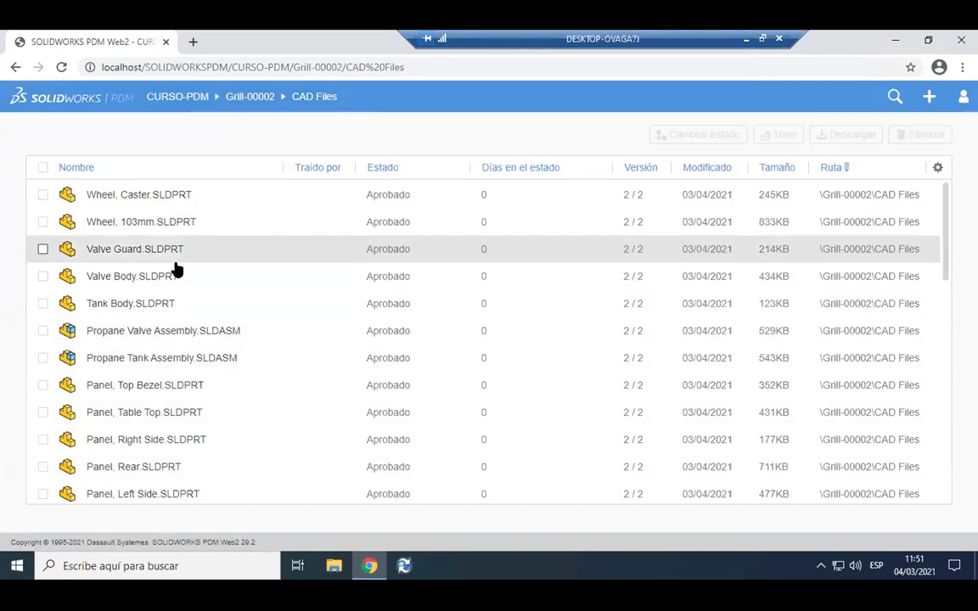
{"action": "scroll", "coordinate": [178, 272], "scroll_direction": "down", "scroll_amount": 3}
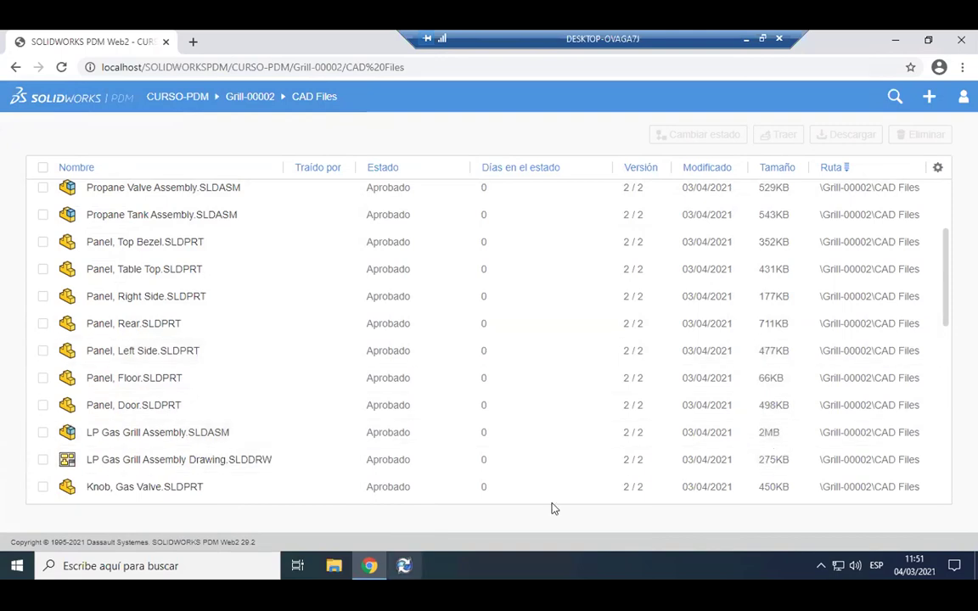
{"action": "left_click", "coordinate": [195, 432]}
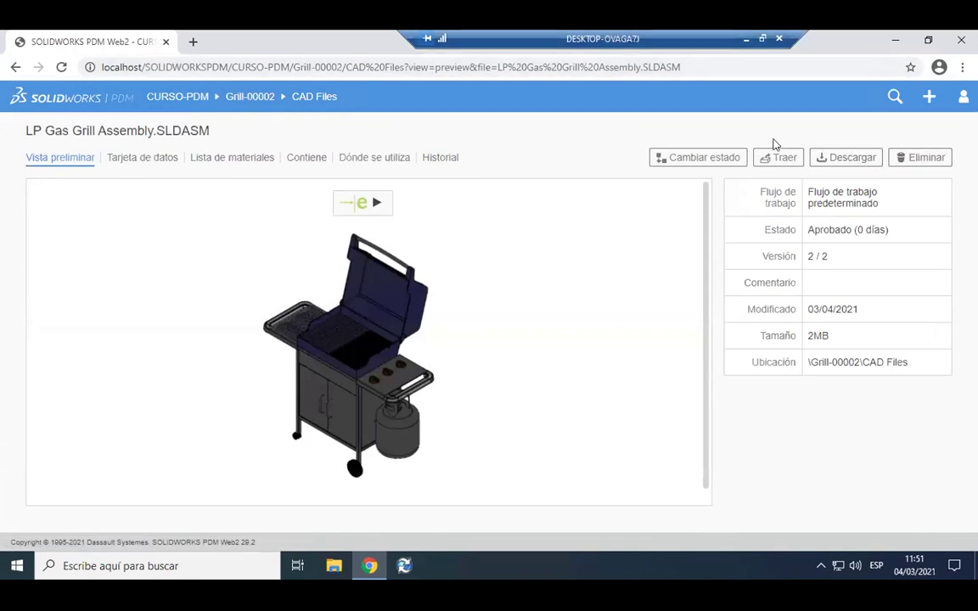
Start a workflow state change on the assembly, list the available transitions, then cancel it.
{"action": "left_click", "coordinate": [705, 158]}
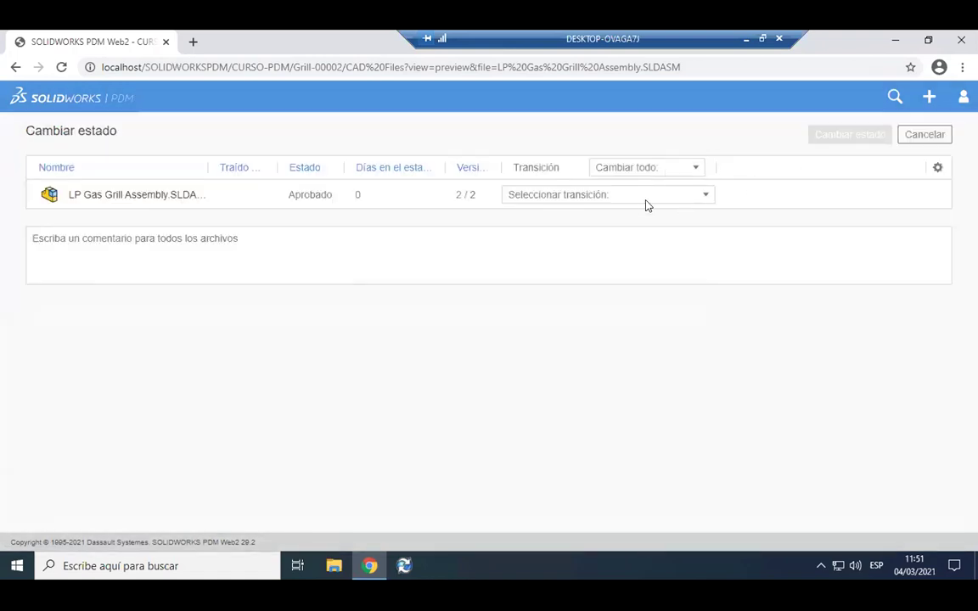
{"action": "left_click", "coordinate": [656, 197]}
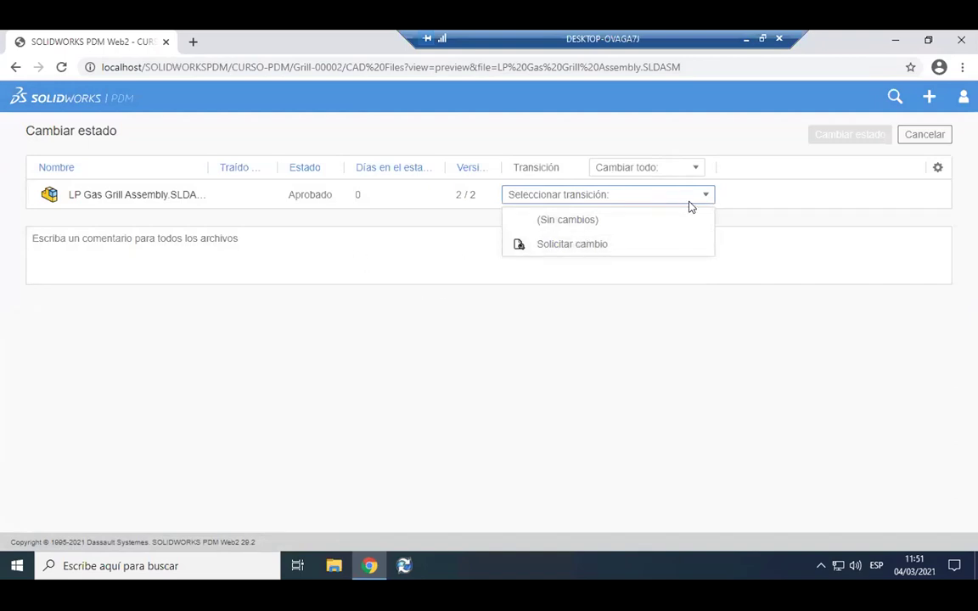
{"action": "left_click", "coordinate": [911, 136]}
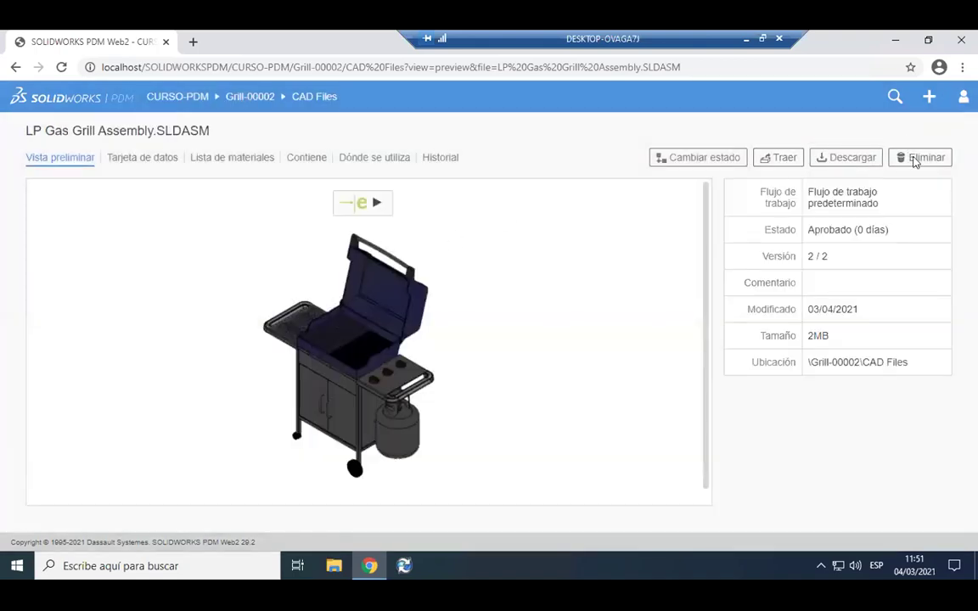
{"action": "left_click", "coordinate": [168, 158]}
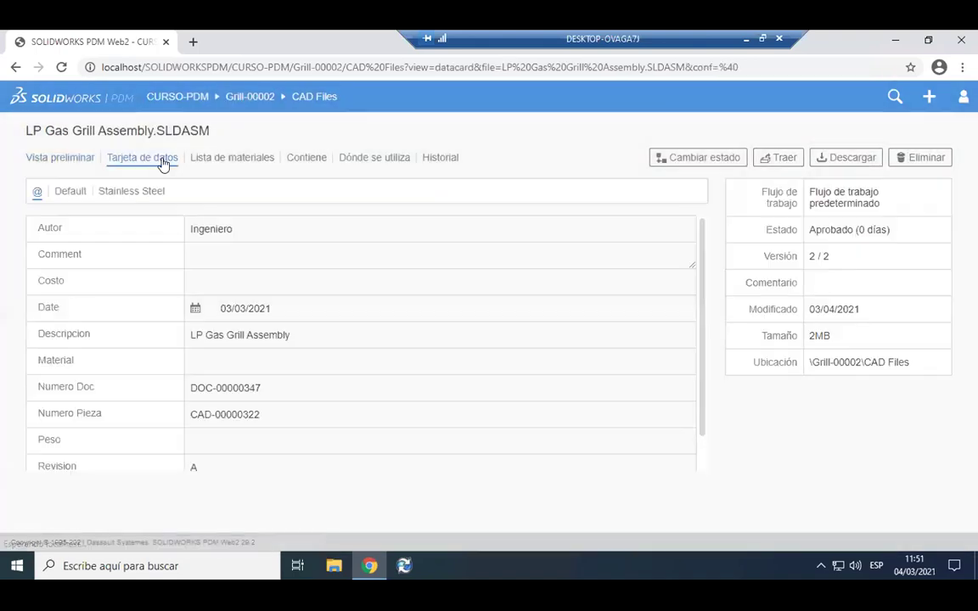
{"action": "scroll", "coordinate": [170, 239], "scroll_direction": "down", "scroll_amount": 1}
{"action": "scroll", "coordinate": [212, 286], "scroll_direction": "up", "scroll_amount": 1}
{"action": "scroll", "coordinate": [337, 315], "scroll_direction": "down", "scroll_amount": 1}
{"action": "left_click_drag", "start_coordinate": [253, 457], "coordinate": [155, 339]}
{"action": "scroll", "coordinate": [252, 334], "scroll_direction": "up", "scroll_amount": 1}
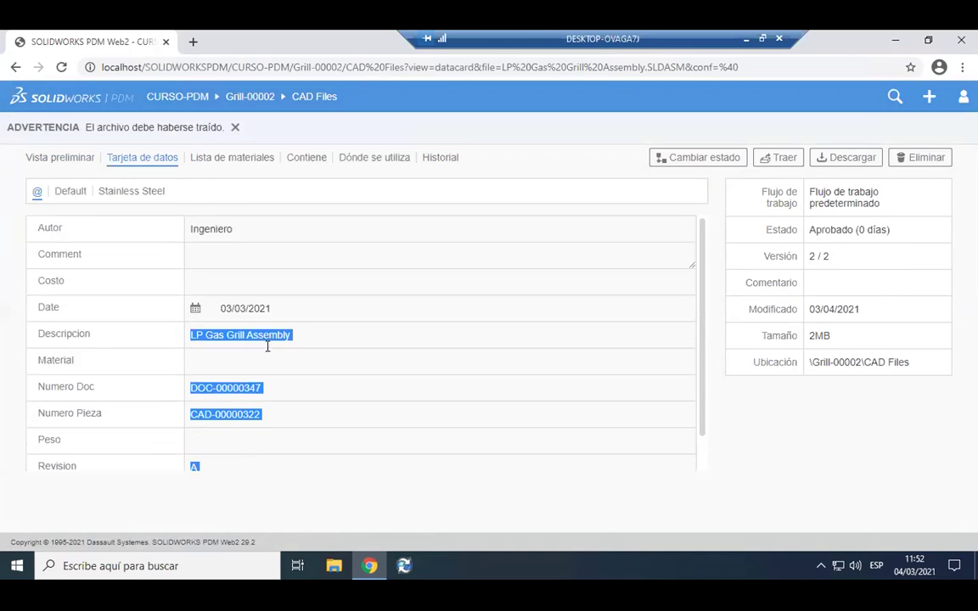
{"action": "left_click", "coordinate": [300, 313]}
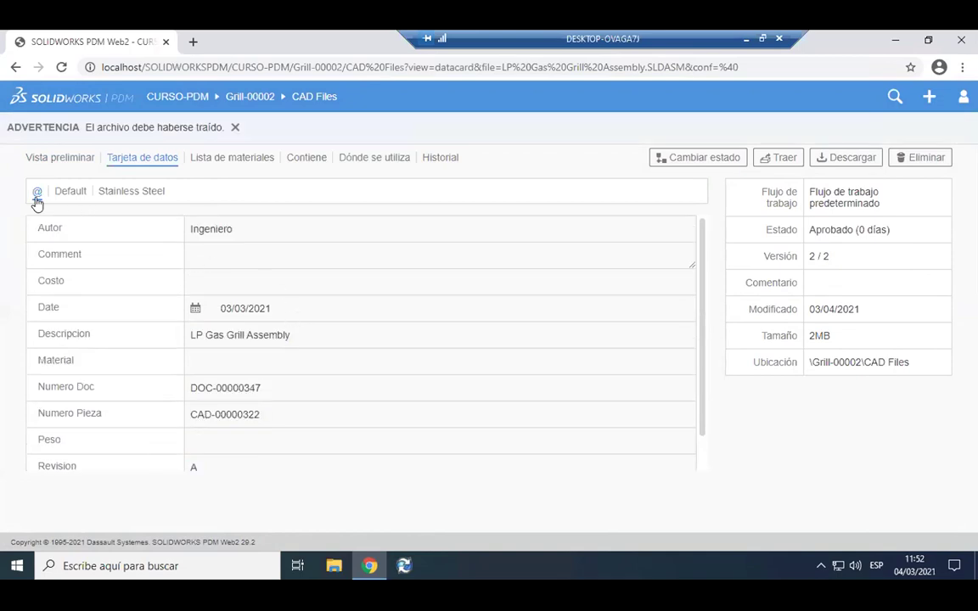
{"action": "left_click", "coordinate": [36, 191]}
{"action": "left_click", "coordinate": [243, 161]}
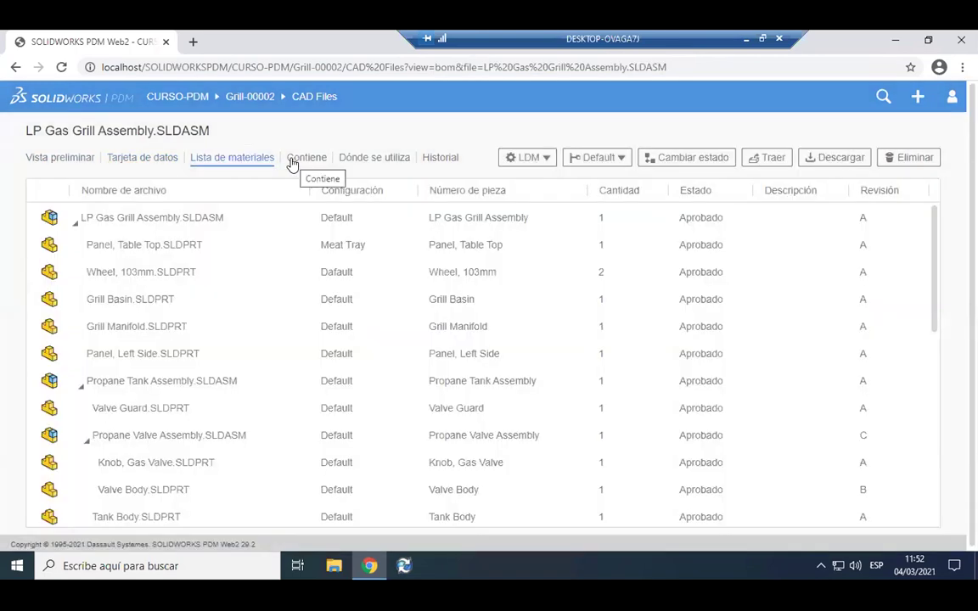
{"action": "left_click", "coordinate": [293, 161]}
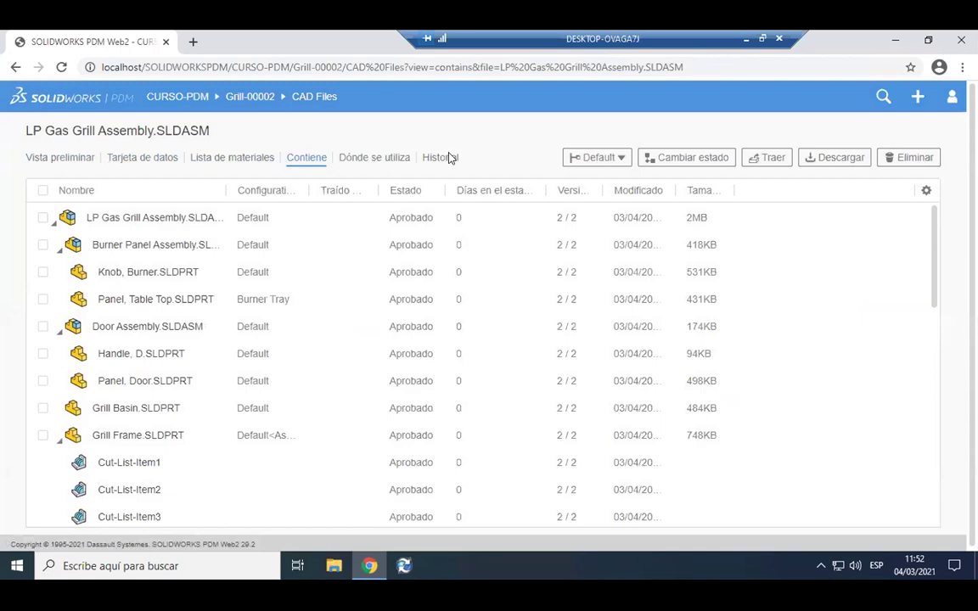
{"action": "left_click", "coordinate": [441, 158]}
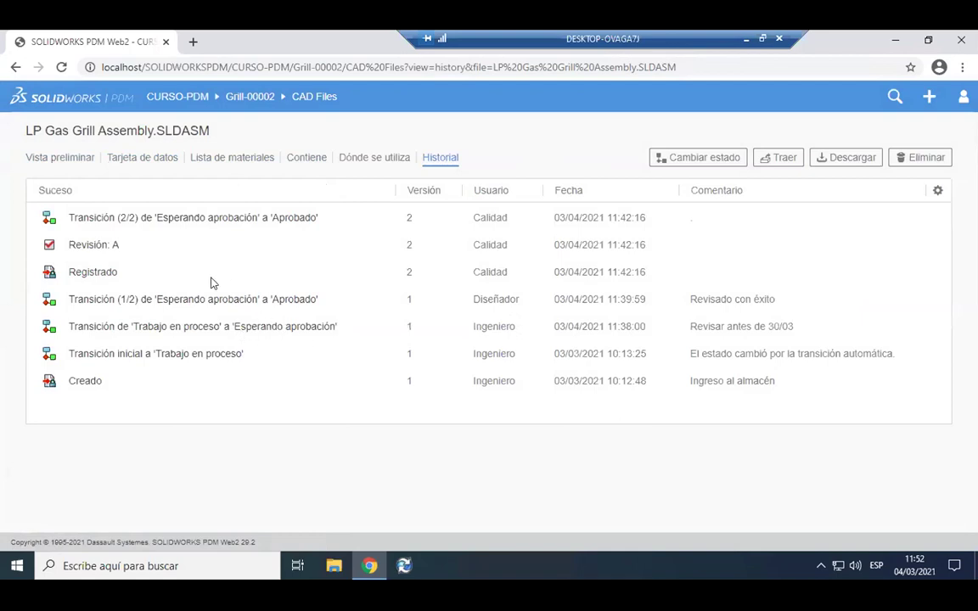
{"action": "left_click", "coordinate": [57, 159]}
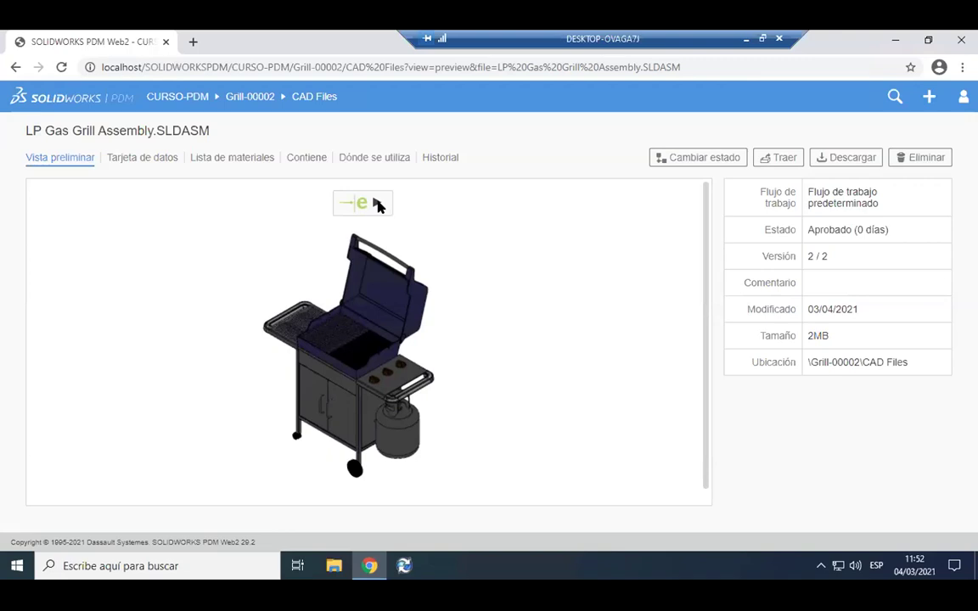
Load the grill into the eDrawings 3D viewer and orbit to show the open lid and front.
{"action": "left_click", "coordinate": [376, 204]}
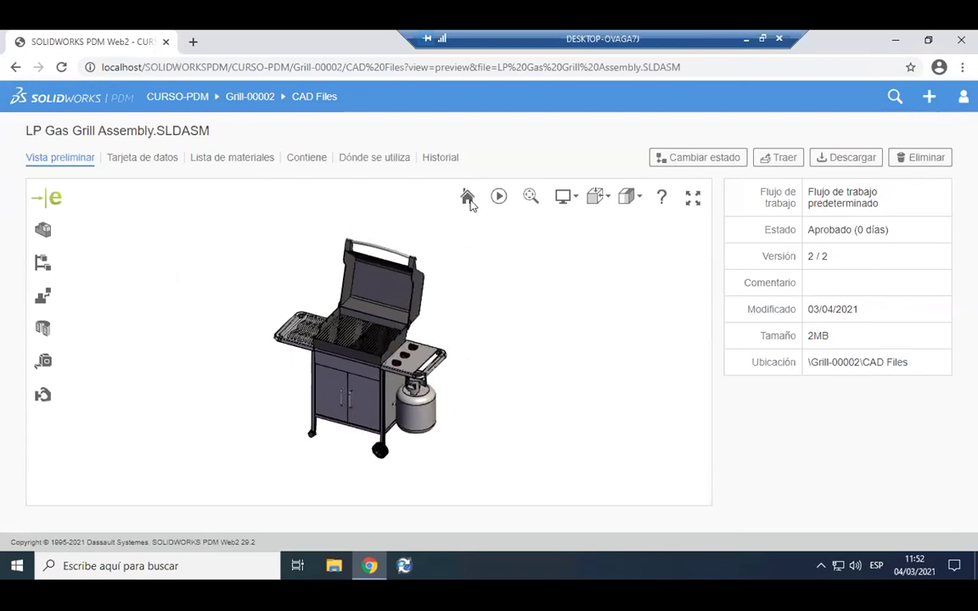
{"action": "left_click_drag", "start_coordinate": [456, 383], "coordinate": [522, 385]}
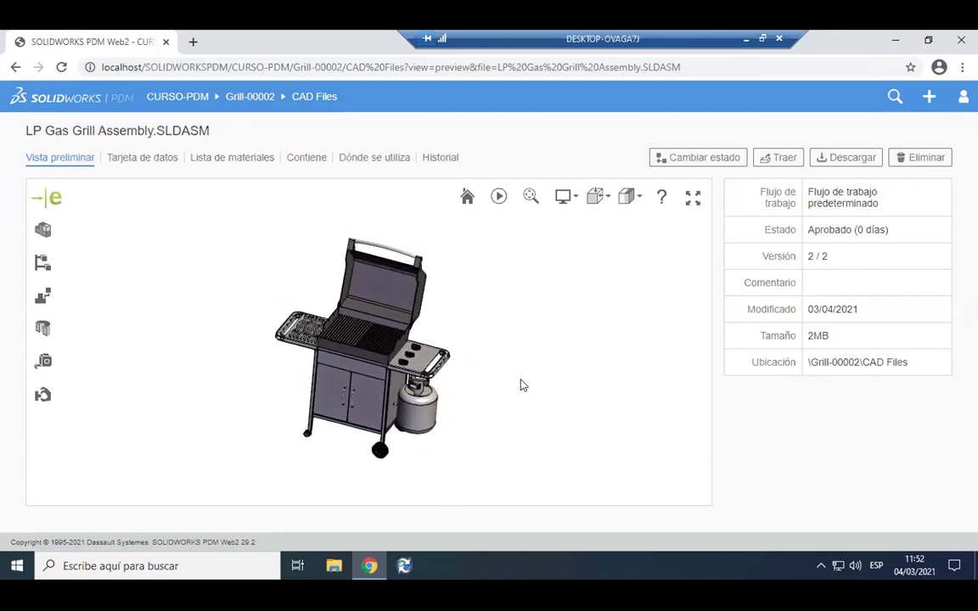
{"action": "left_click_drag", "start_coordinate": [455, 341], "coordinate": [520, 371]}
{"action": "left_click_drag", "start_coordinate": [308, 329], "coordinate": [456, 339]}
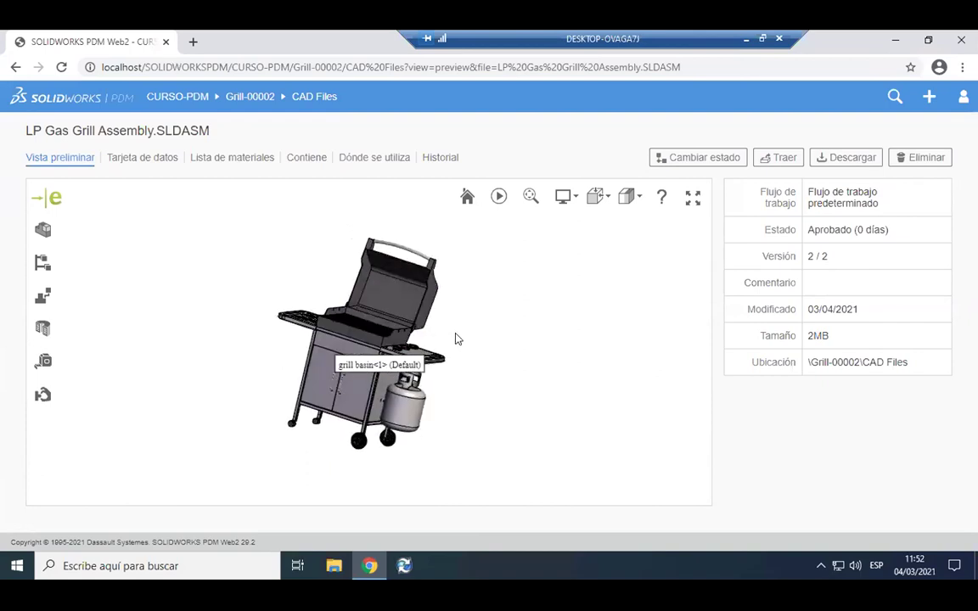
In the Components list, highlight the grill frame, first 103mm wheel and right side panel.
{"action": "left_click", "coordinate": [44, 230]}
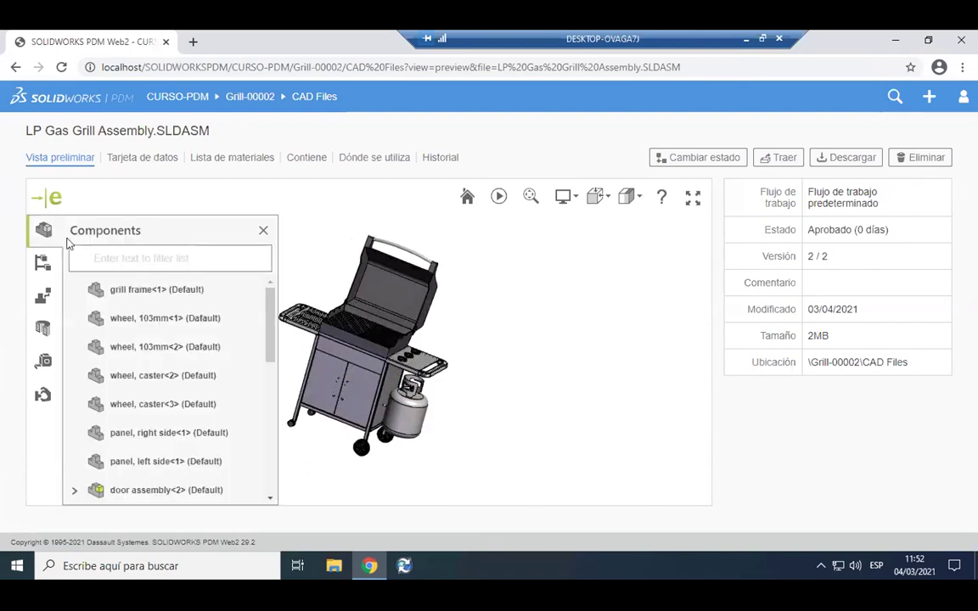
{"action": "left_click", "coordinate": [123, 295]}
{"action": "left_click_drag", "start_coordinate": [427, 361], "coordinate": [363, 379]}
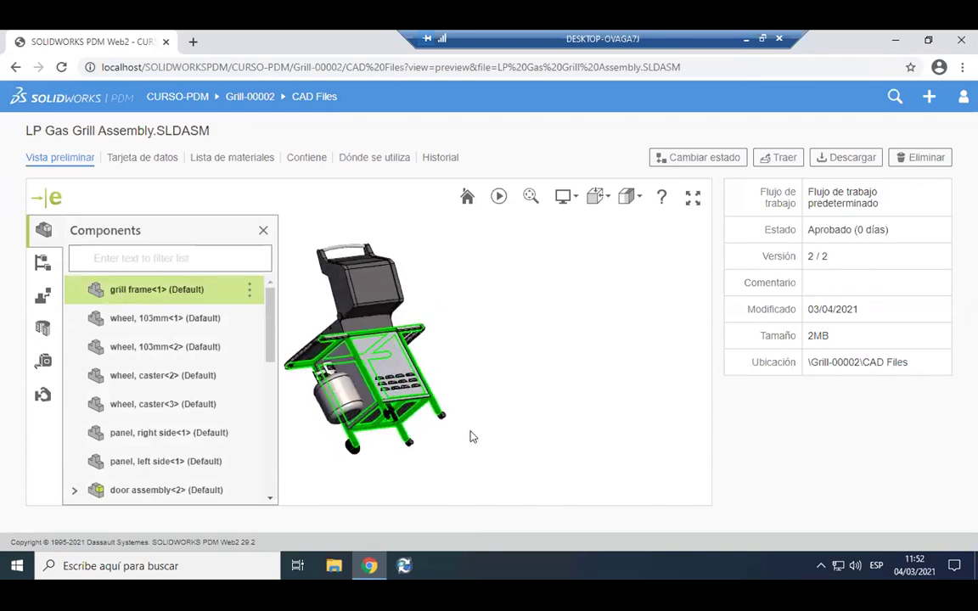
{"action": "left_click", "coordinate": [179, 321]}
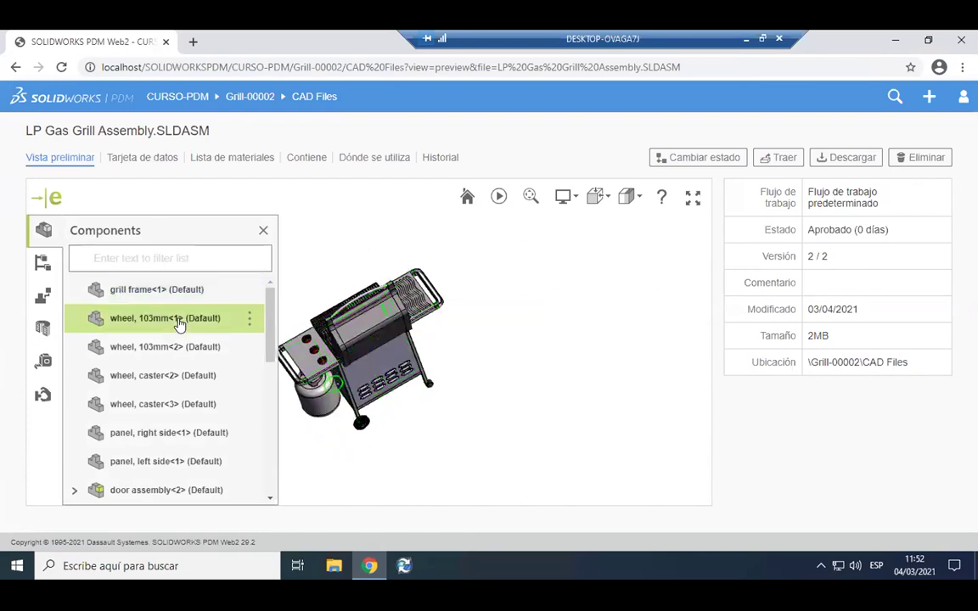
{"action": "left_click_drag", "start_coordinate": [376, 322], "coordinate": [400, 386]}
{"action": "left_click", "coordinate": [240, 437]}
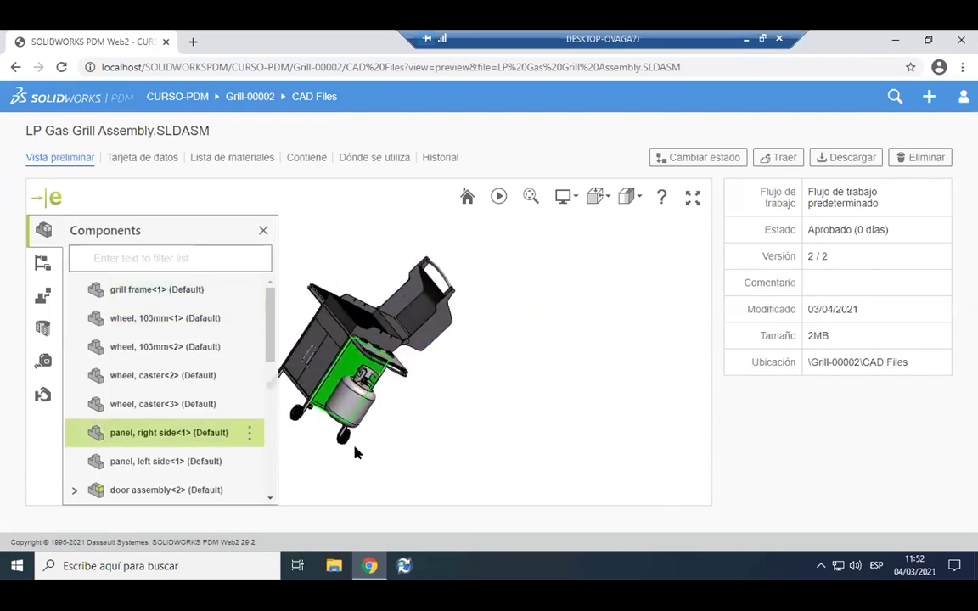
{"action": "left_click_drag", "start_coordinate": [356, 446], "coordinate": [352, 343]}
{"action": "left_click_drag", "start_coordinate": [432, 248], "coordinate": [293, 293]}
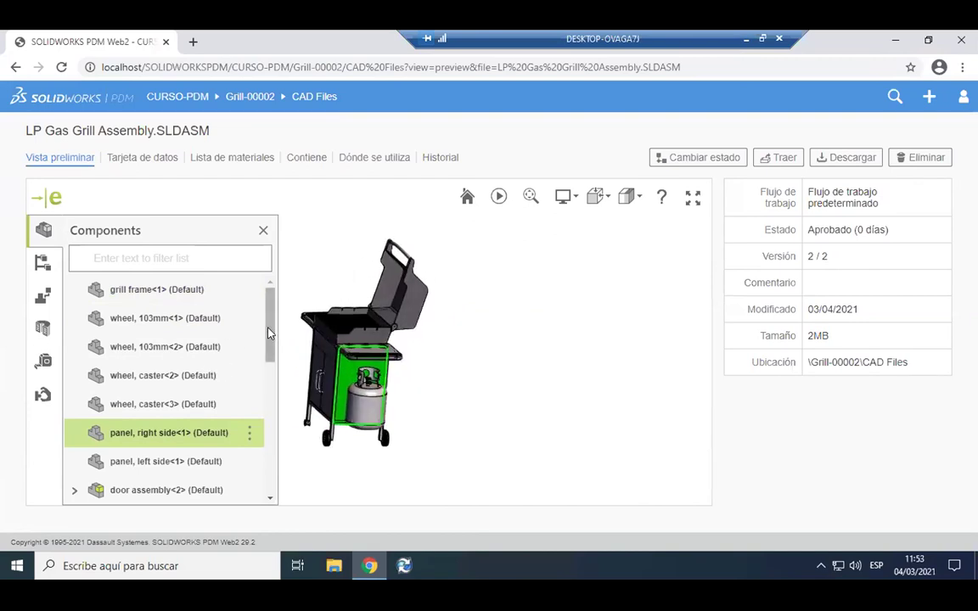
{"action": "scroll", "coordinate": [180, 357], "scroll_direction": "down", "scroll_amount": 3}
Highlight the left side panel, door assemblies <2> and <3> and propane tank, then show configurations.
{"action": "left_click", "coordinate": [178, 354]}
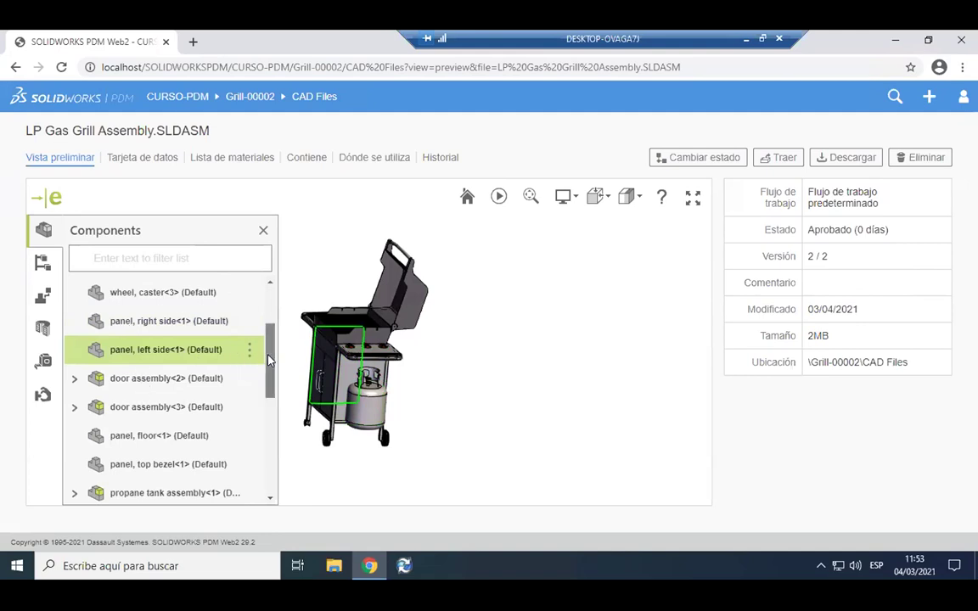
{"action": "scroll", "coordinate": [212, 361], "scroll_direction": "down", "scroll_amount": 1}
{"action": "left_click", "coordinate": [160, 363]}
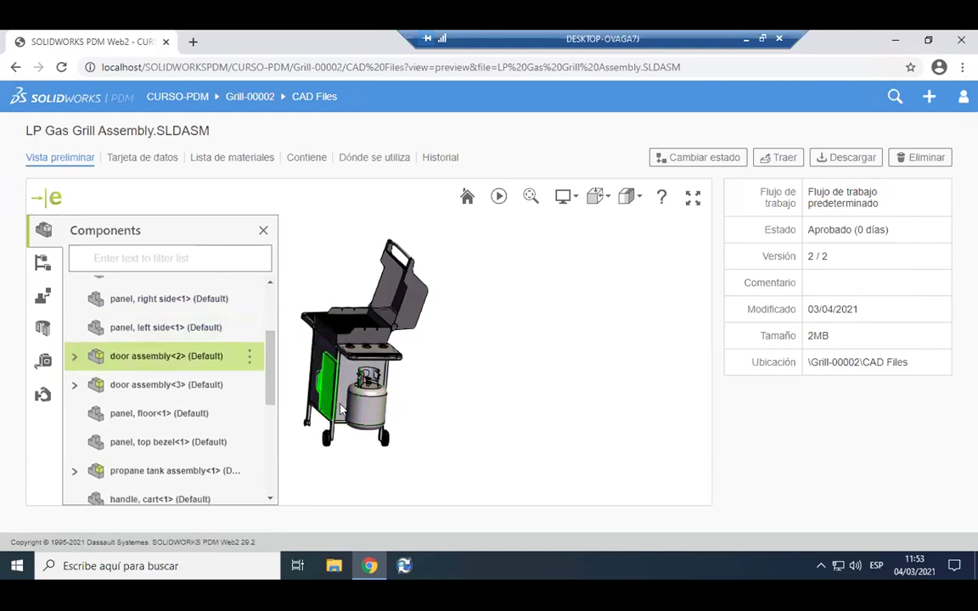
{"action": "left_click_drag", "start_coordinate": [359, 422], "coordinate": [281, 361]}
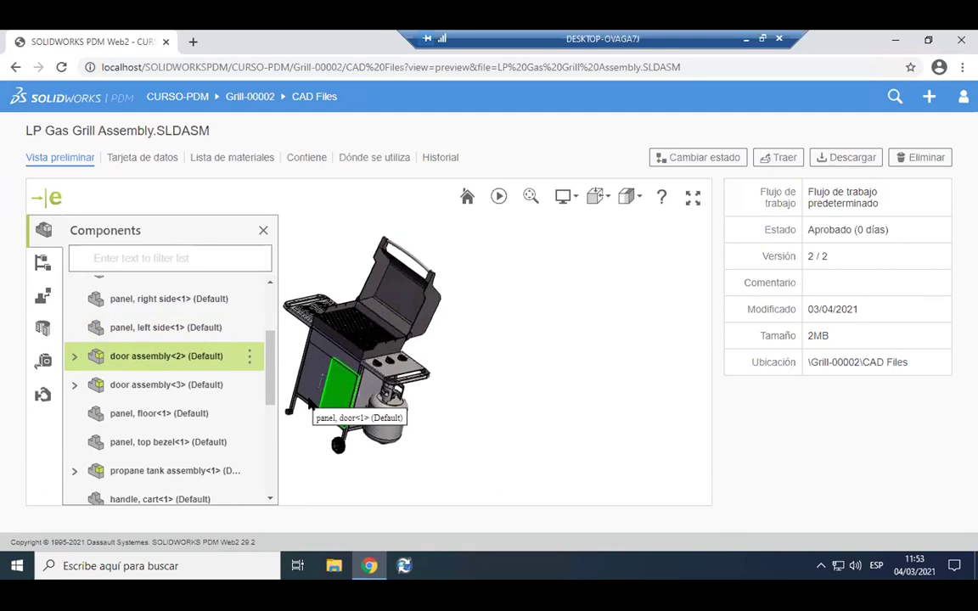
{"action": "left_click_drag", "start_coordinate": [559, 264], "coordinate": [463, 290]}
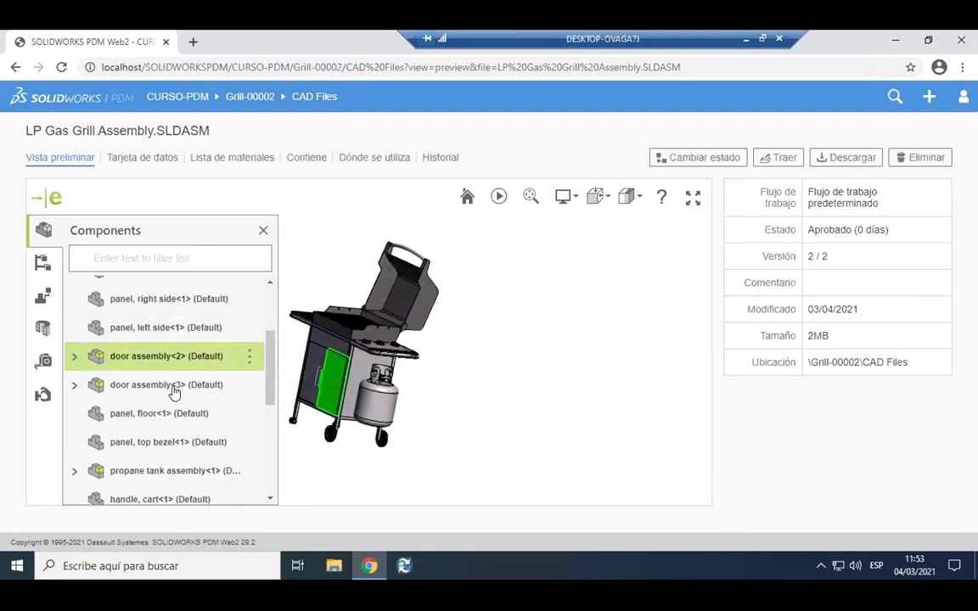
{"action": "left_click", "coordinate": [172, 387]}
{"action": "scroll", "coordinate": [161, 378], "scroll_direction": "down", "scroll_amount": 1}
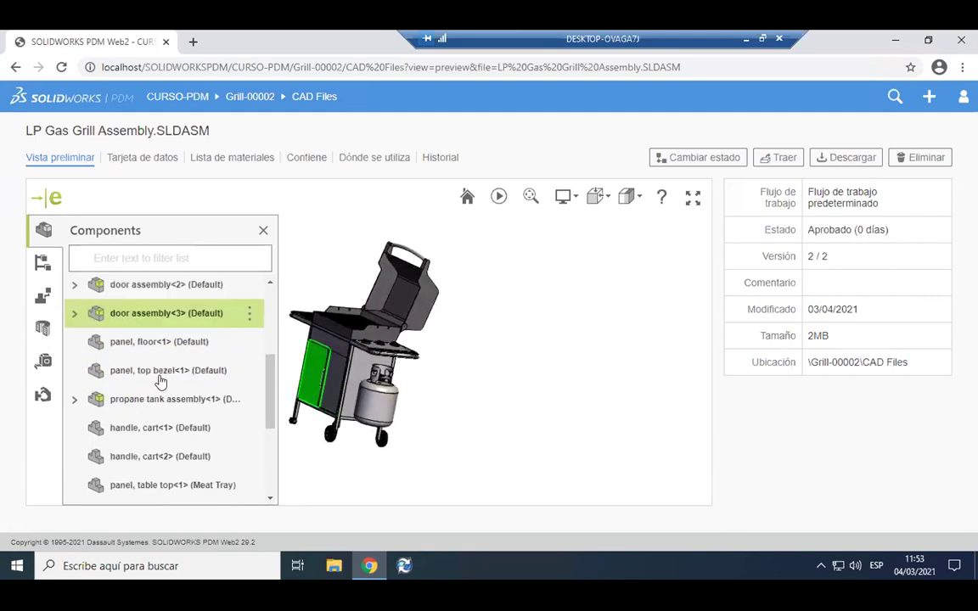
{"action": "left_click", "coordinate": [159, 410]}
{"action": "left_click_drag", "start_coordinate": [470, 386], "coordinate": [310, 324]}
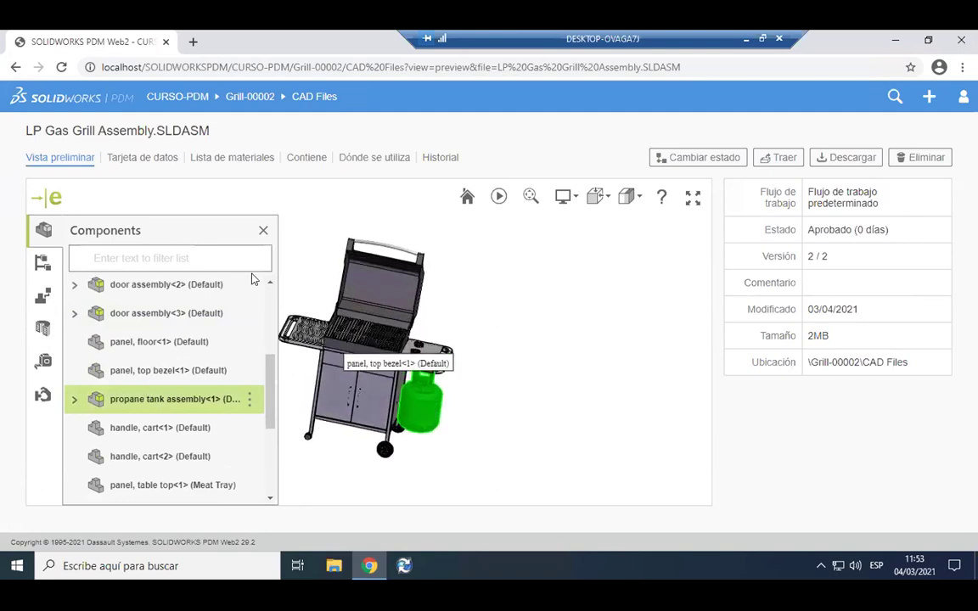
{"action": "left_click", "coordinate": [42, 264]}
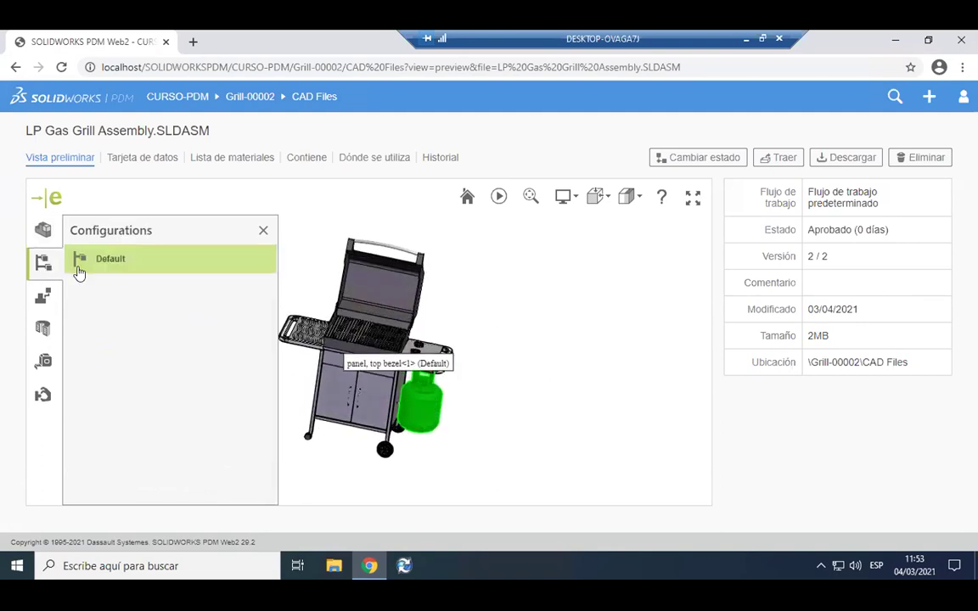
Explode the grill into separate parts with the Explode slider and make the viewer full screen.
{"action": "left_click", "coordinate": [45, 296]}
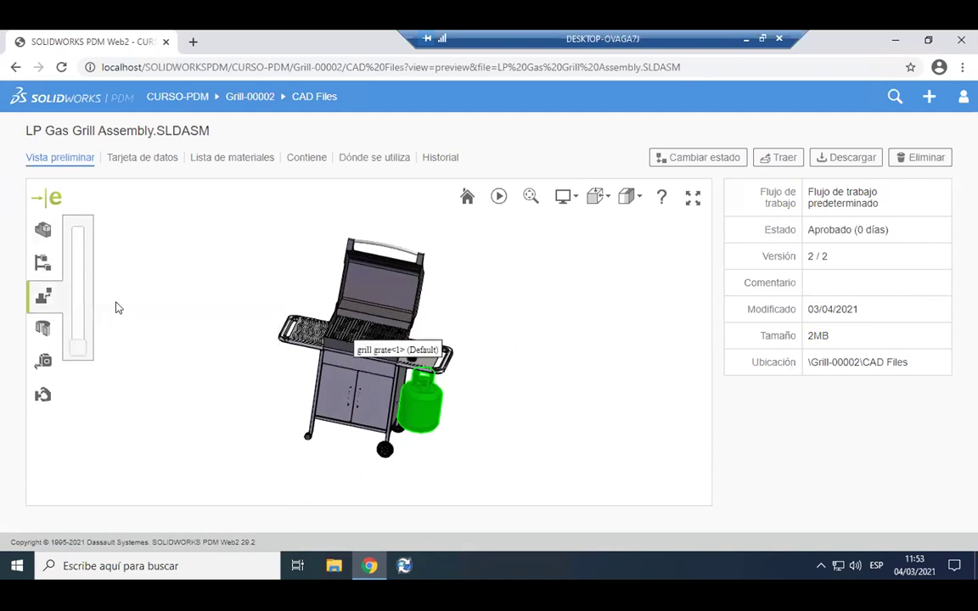
{"action": "left_click_drag", "start_coordinate": [82, 350], "coordinate": [82, 333]}
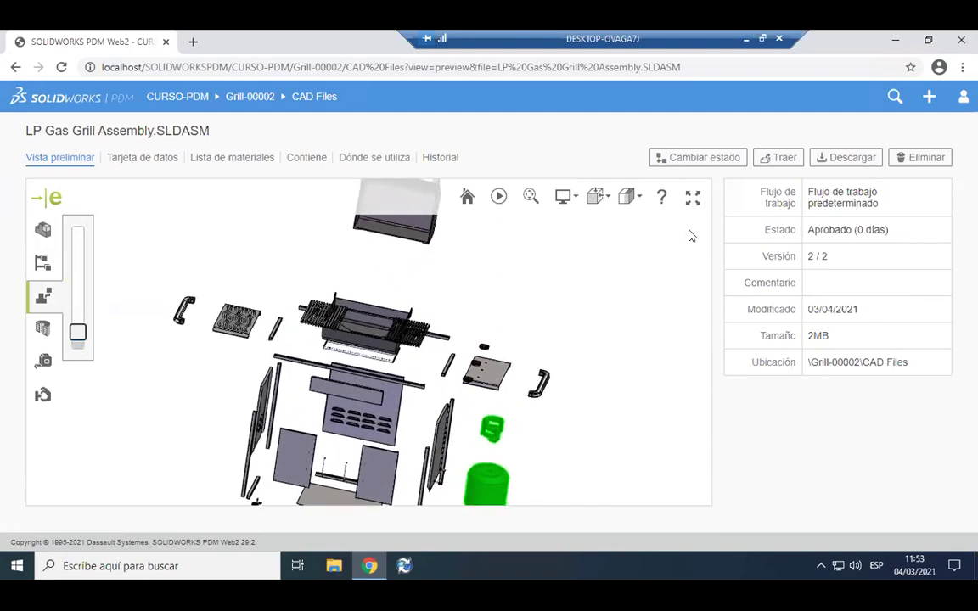
{"action": "left_click", "coordinate": [693, 197]}
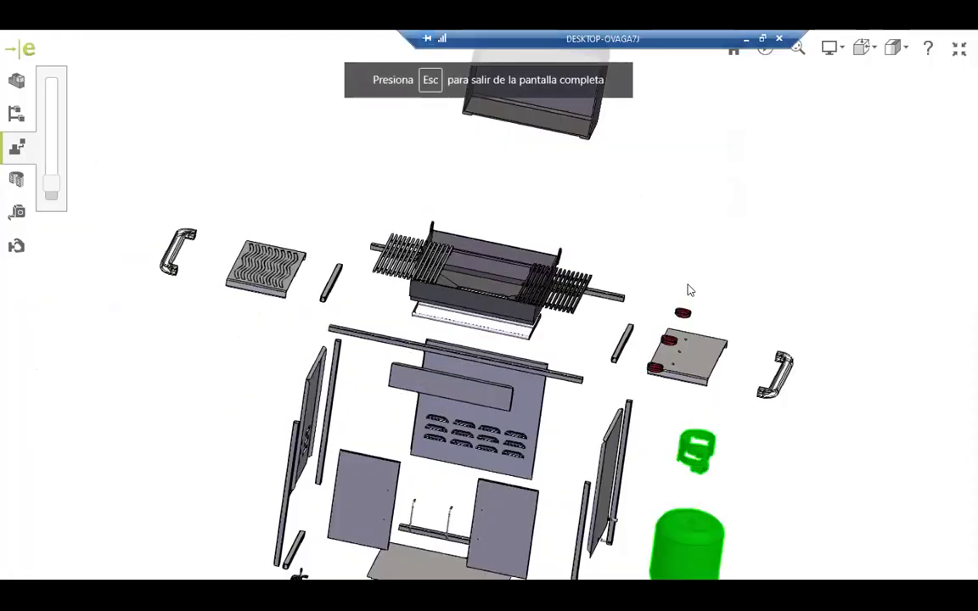
Zoom and orbit around the exploded grill, then collapse it back to assembled.
{"action": "scroll", "coordinate": [696, 285], "scroll_direction": "down", "scroll_amount": 1}
{"action": "scroll", "coordinate": [508, 311], "scroll_direction": "up", "scroll_amount": 6}
{"action": "scroll", "coordinate": [507, 315], "scroll_direction": "down", "scroll_amount": 1}
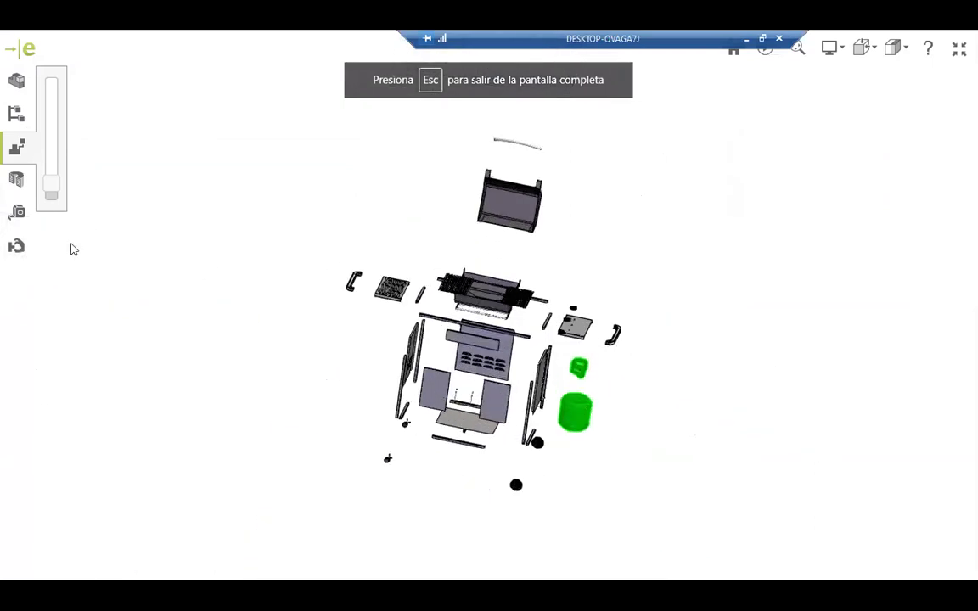
{"action": "left_click_drag", "start_coordinate": [688, 416], "coordinate": [607, 425]}
{"action": "left_click_drag", "start_coordinate": [865, 395], "coordinate": [468, 317]}
{"action": "mouse_move", "coordinate": [51, 188]}
{"action": "left_mouse_down"}
{"action": "mouse_move", "coordinate": [53, 167]}
{"action": "mouse_move", "coordinate": [50, 201]}
{"action": "left_mouse_up"}
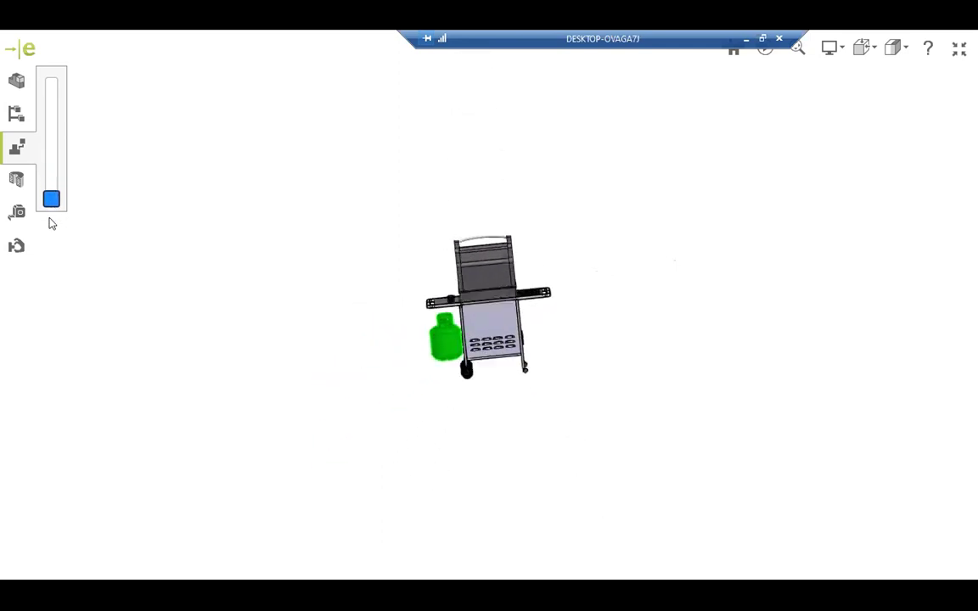
Section the grill with capping, then flip and reorient the section plane to face the front.
{"action": "left_click", "coordinate": [17, 180]}
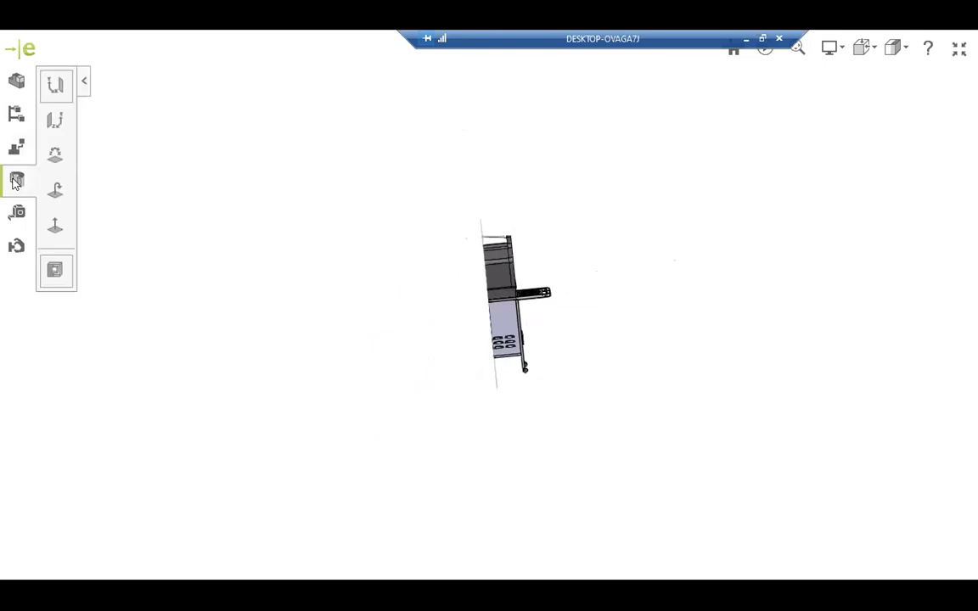
{"action": "left_click", "coordinate": [58, 271]}
{"action": "left_click_drag", "start_coordinate": [478, 329], "coordinate": [428, 352]}
{"action": "left_click", "coordinate": [56, 232]}
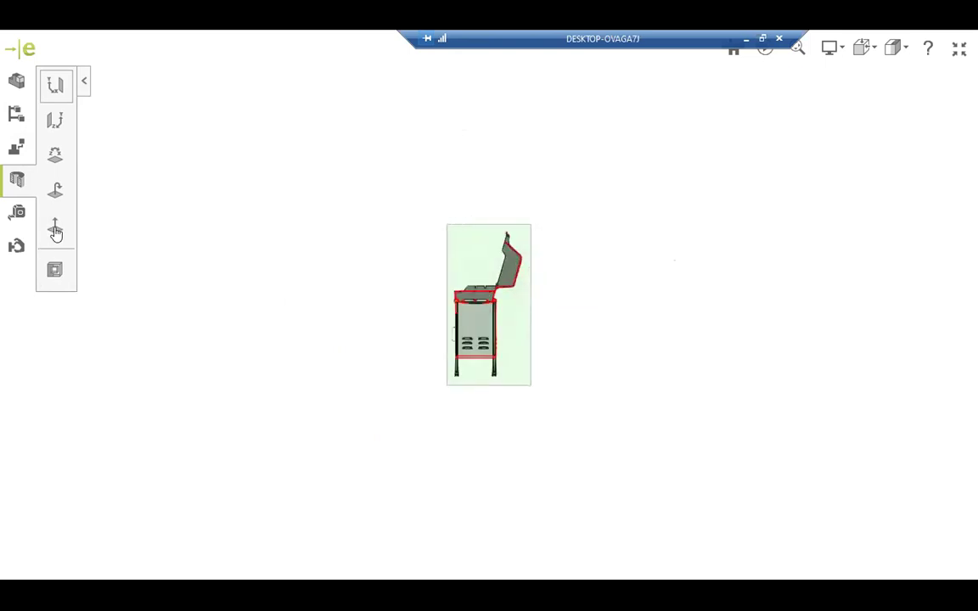
{"action": "left_click", "coordinate": [57, 192]}
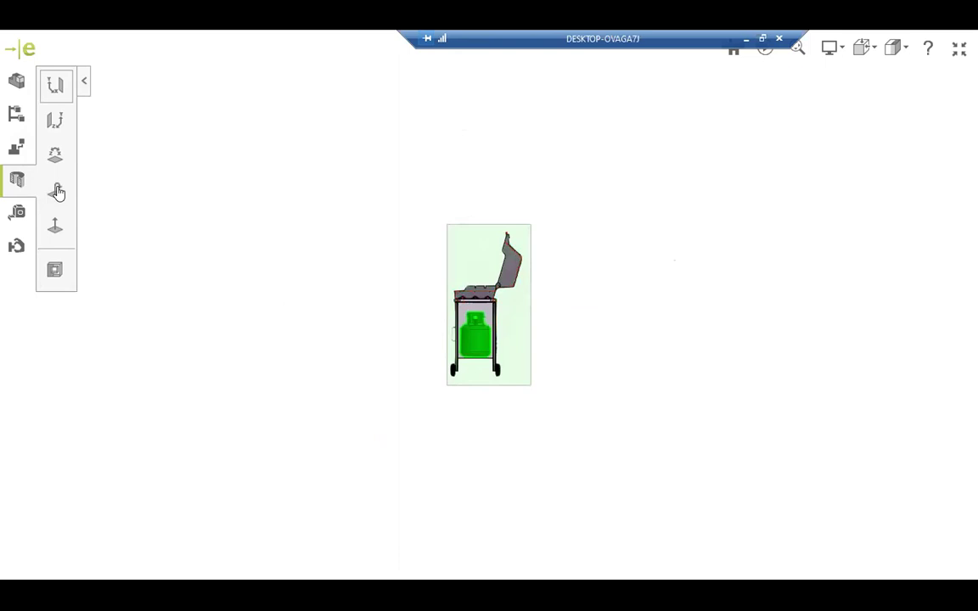
{"action": "left_click", "coordinate": [55, 157]}
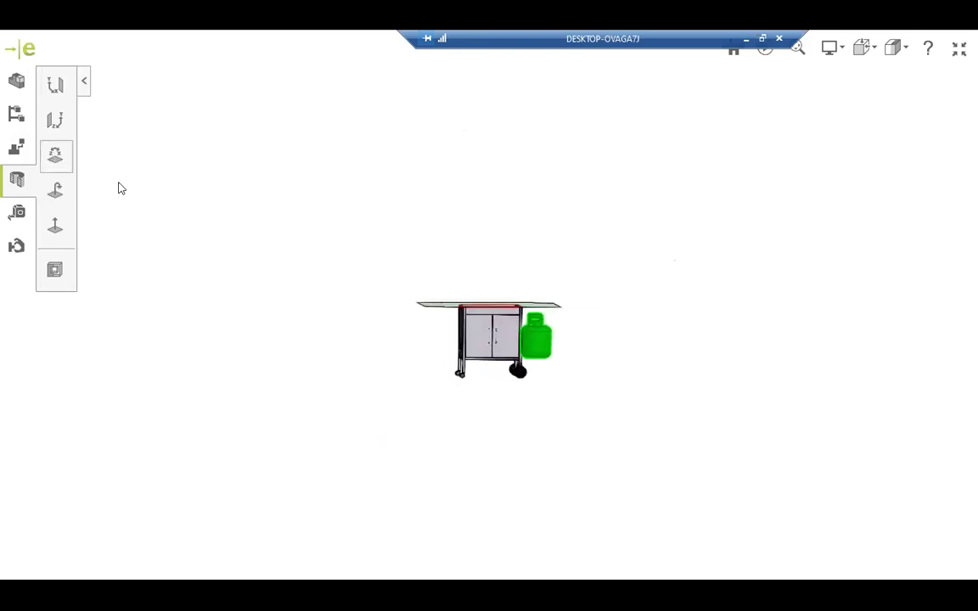
Cut the grill side-on with another plane, then clear the section via the Measure tools.
{"action": "left_click", "coordinate": [59, 129]}
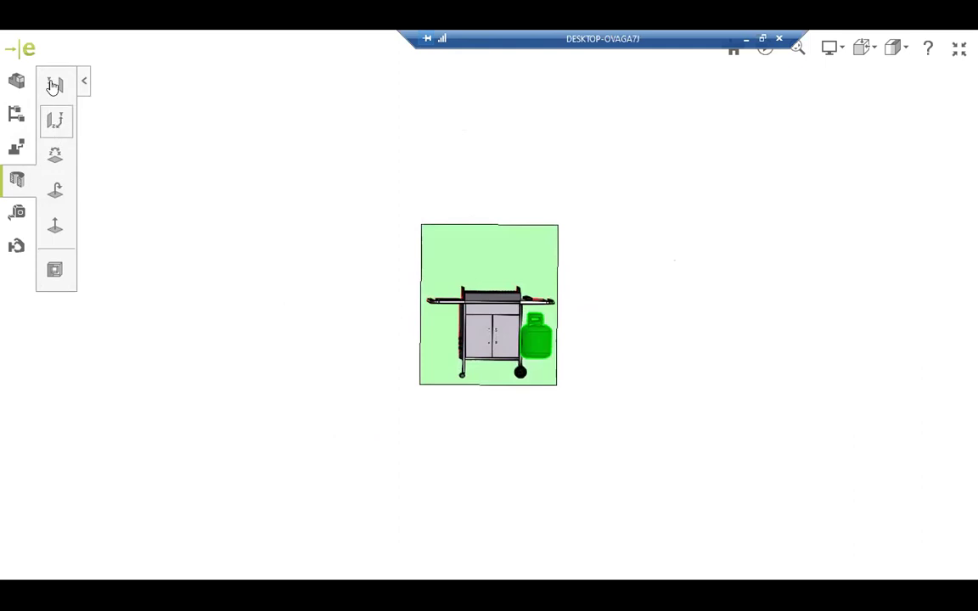
{"action": "left_click", "coordinate": [53, 86]}
{"action": "left_click_drag", "start_coordinate": [524, 321], "coordinate": [351, 307]}
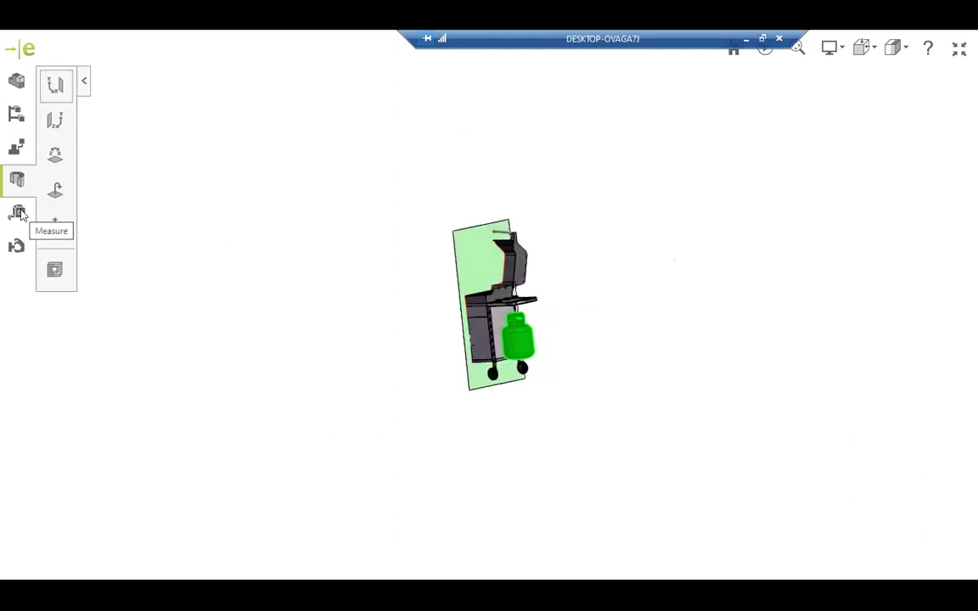
{"action": "left_click", "coordinate": [19, 213]}
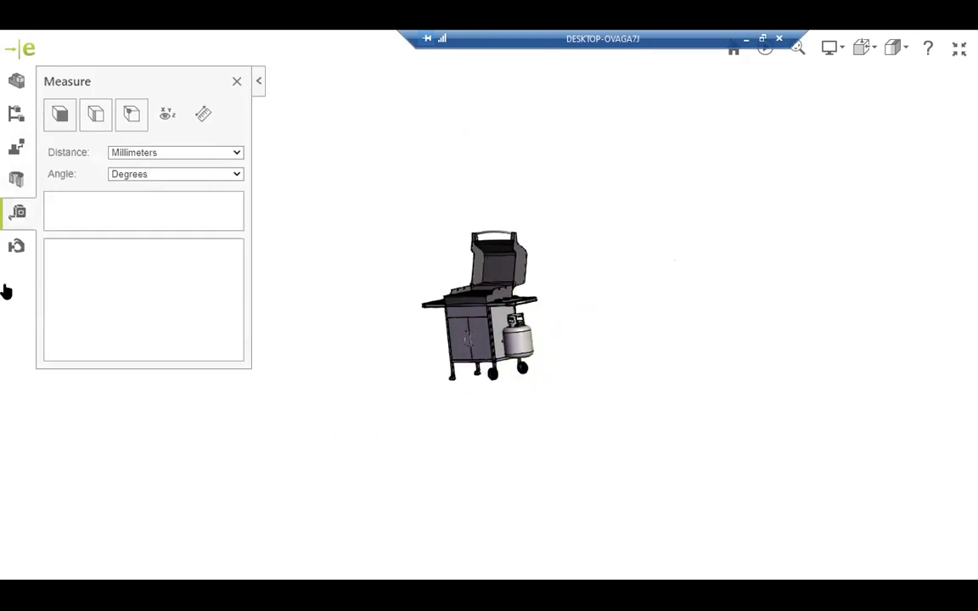
{"action": "left_click_drag", "start_coordinate": [434, 360], "coordinate": [500, 346]}
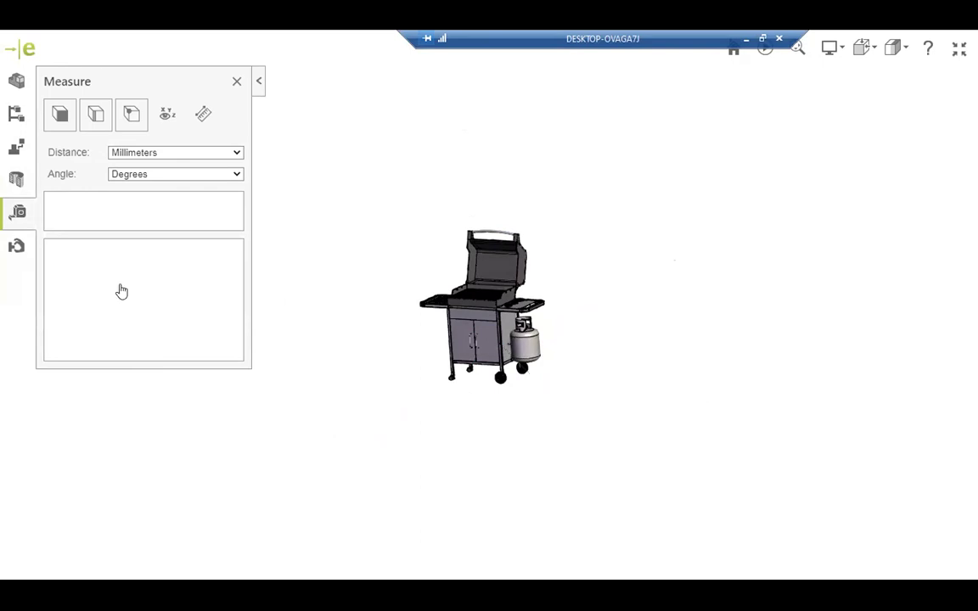
{"action": "left_click", "coordinate": [16, 248]}
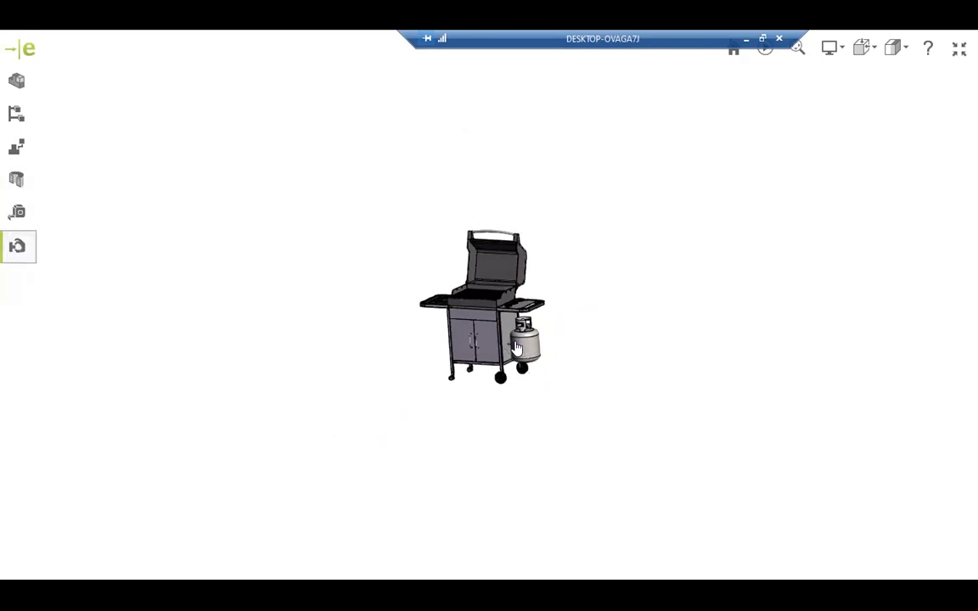
Drag the gas tank, valve, small fitting and both cabinet doors out of the grill, then exit full screen.
{"action": "left_click_drag", "start_coordinate": [592, 343], "coordinate": [559, 345]}
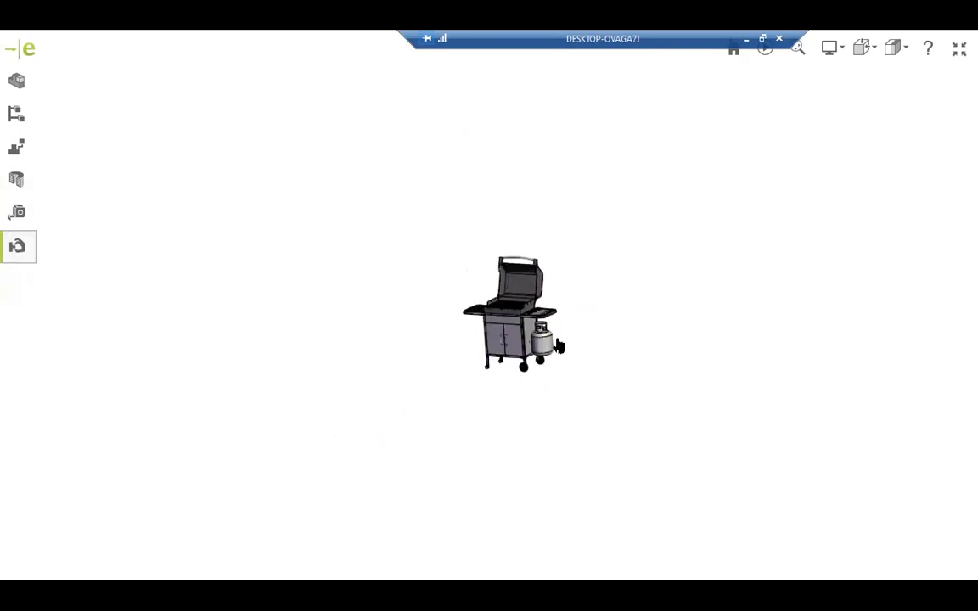
{"action": "scroll", "coordinate": [559, 345], "scroll_direction": "up", "scroll_amount": 5}
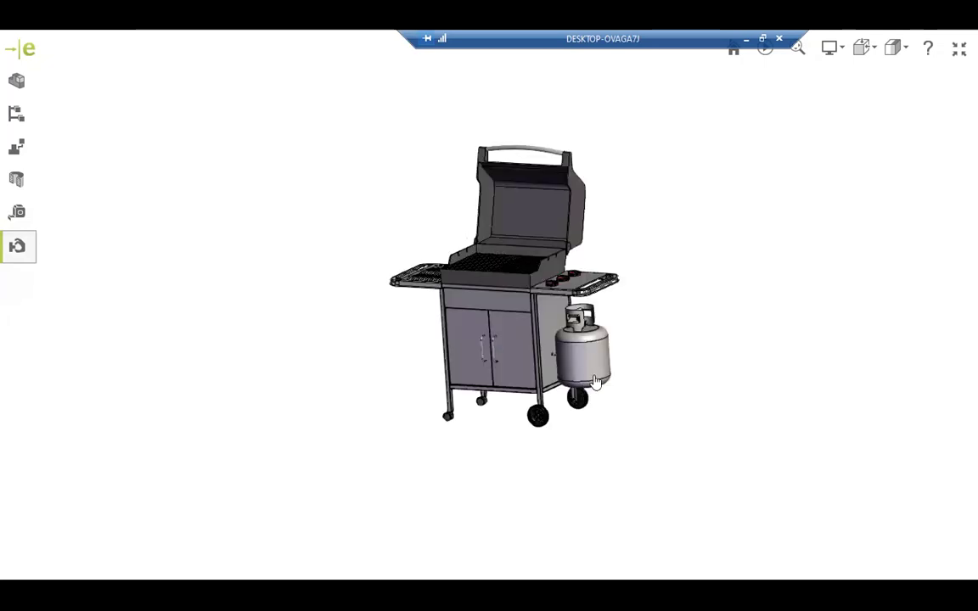
{"action": "left_click_drag", "start_coordinate": [627, 364], "coordinate": [773, 324]}
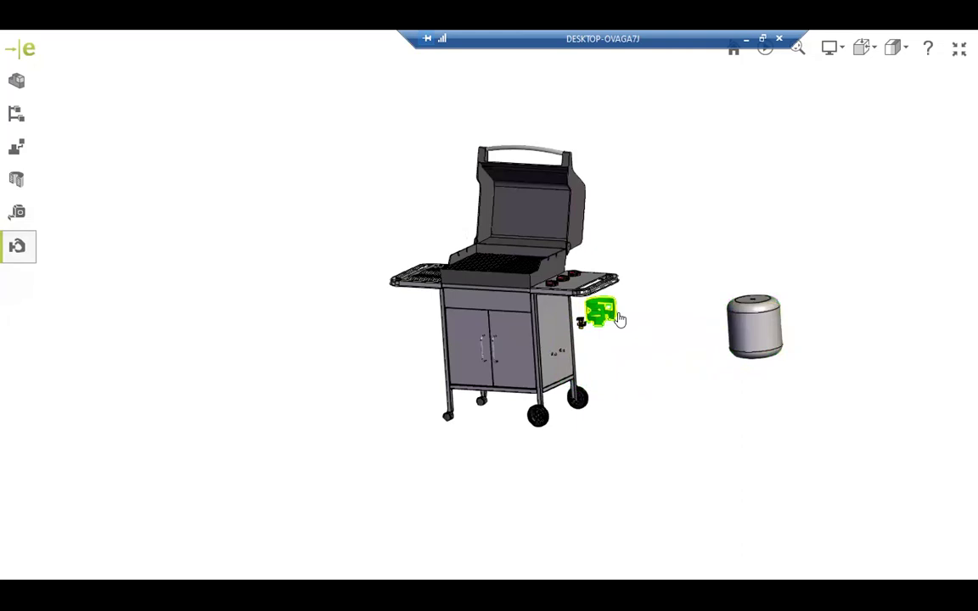
{"action": "left_click_drag", "start_coordinate": [620, 318], "coordinate": [723, 286]}
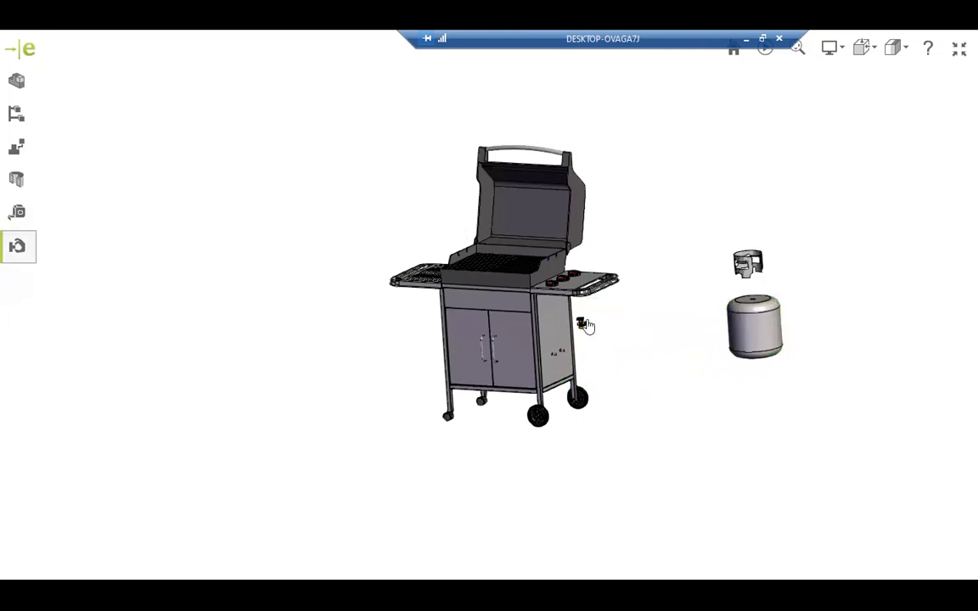
{"action": "left_click_drag", "start_coordinate": [581, 328], "coordinate": [713, 303]}
{"action": "left_click_drag", "start_coordinate": [581, 321], "coordinate": [631, 313]}
{"action": "left_click_drag", "start_coordinate": [413, 374], "coordinate": [114, 373]}
{"action": "left_click_drag", "start_coordinate": [422, 326], "coordinate": [100, 366]}
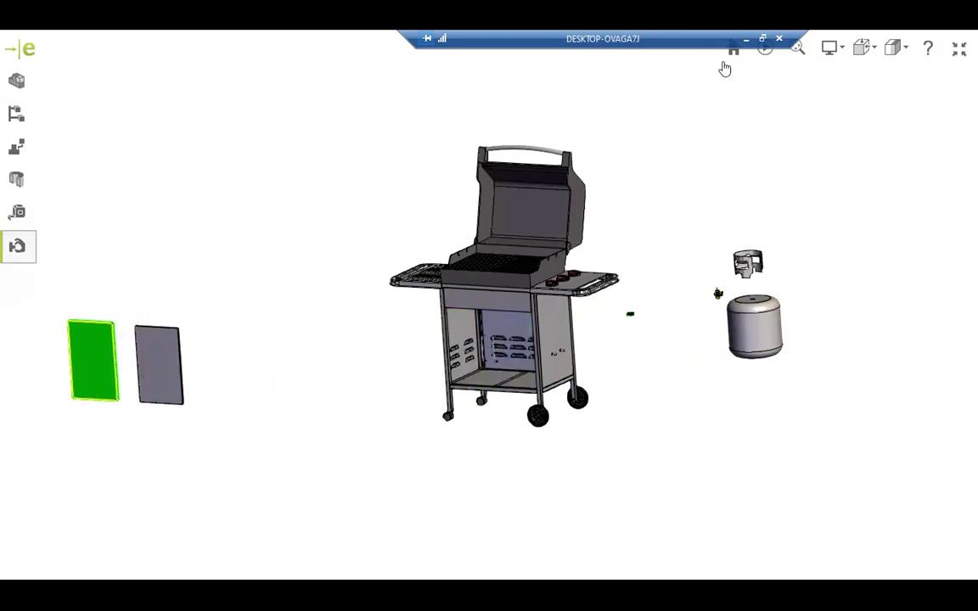
{"action": "left_click", "coordinate": [960, 48]}
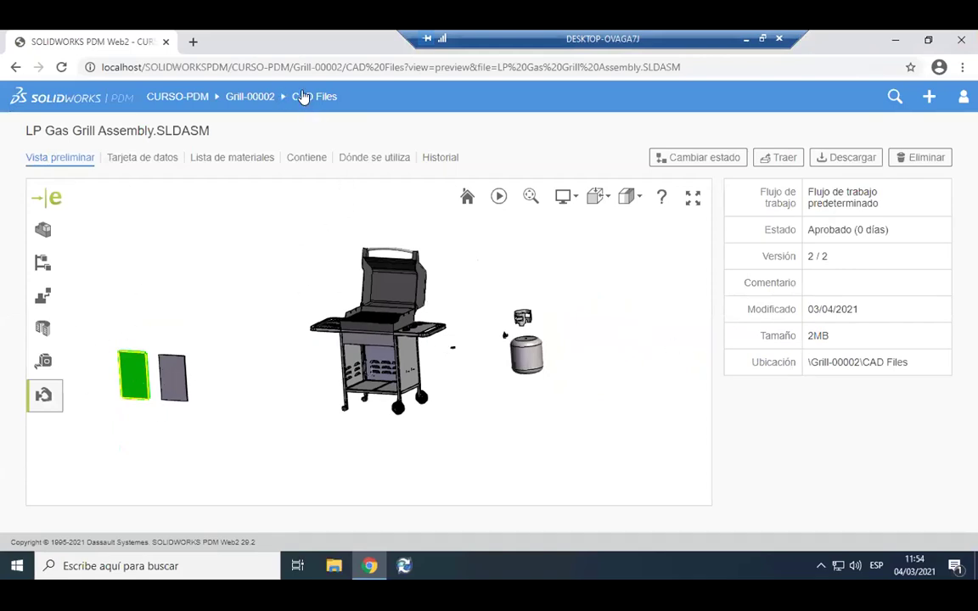
Return to Grill-00002, open CAD Files and scroll through its parts and assemblies.
{"action": "left_click", "coordinate": [255, 97]}
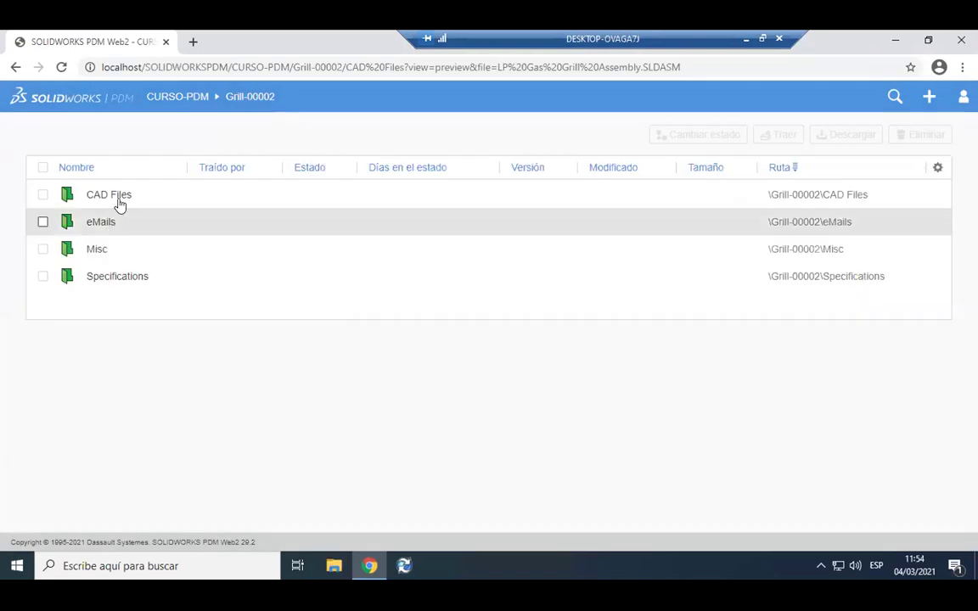
{"action": "left_click", "coordinate": [110, 199]}
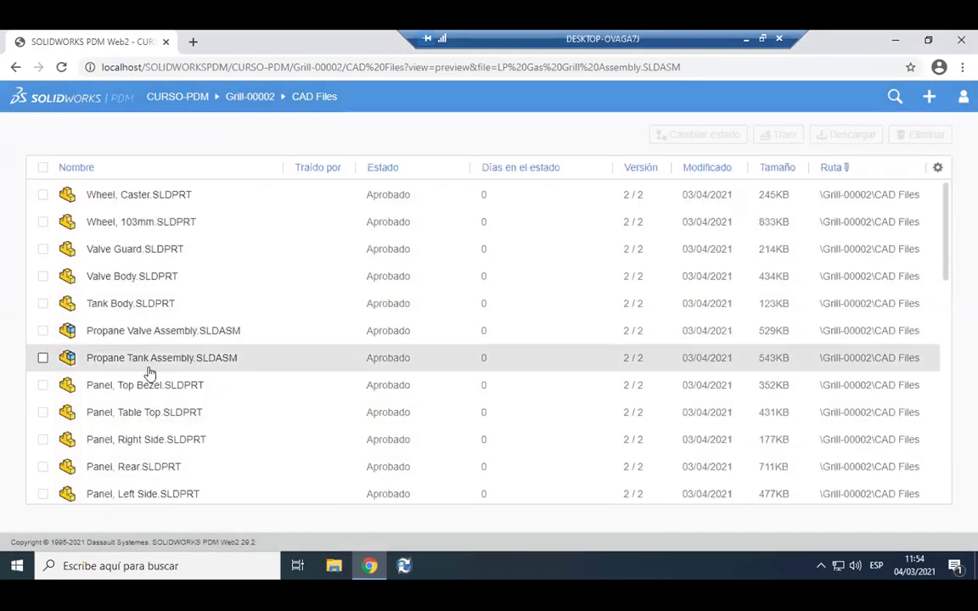
{"action": "scroll", "coordinate": [161, 369], "scroll_direction": "down", "scroll_amount": 3}
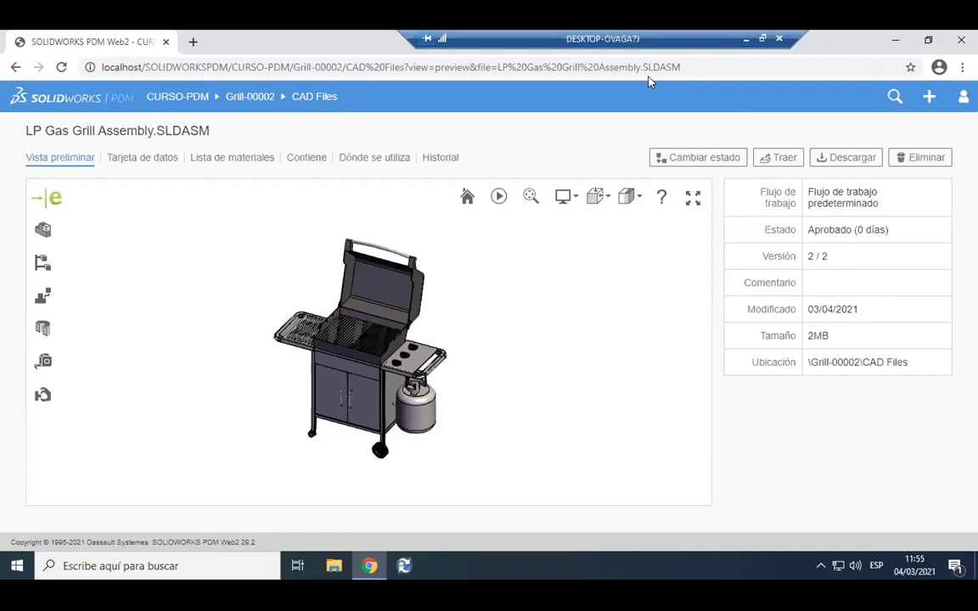
Scroll through the assembly's Lista de materiales, then switch to the vault in File Explorer.
{"action": "left_click", "coordinate": [233, 160]}
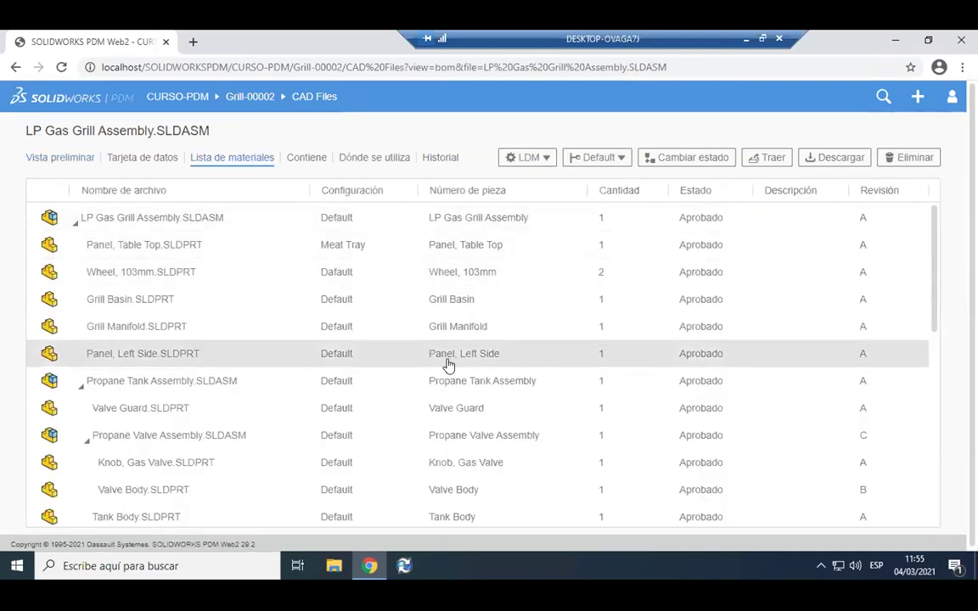
{"action": "scroll", "coordinate": [448, 365], "scroll_direction": "down", "scroll_amount": 5}
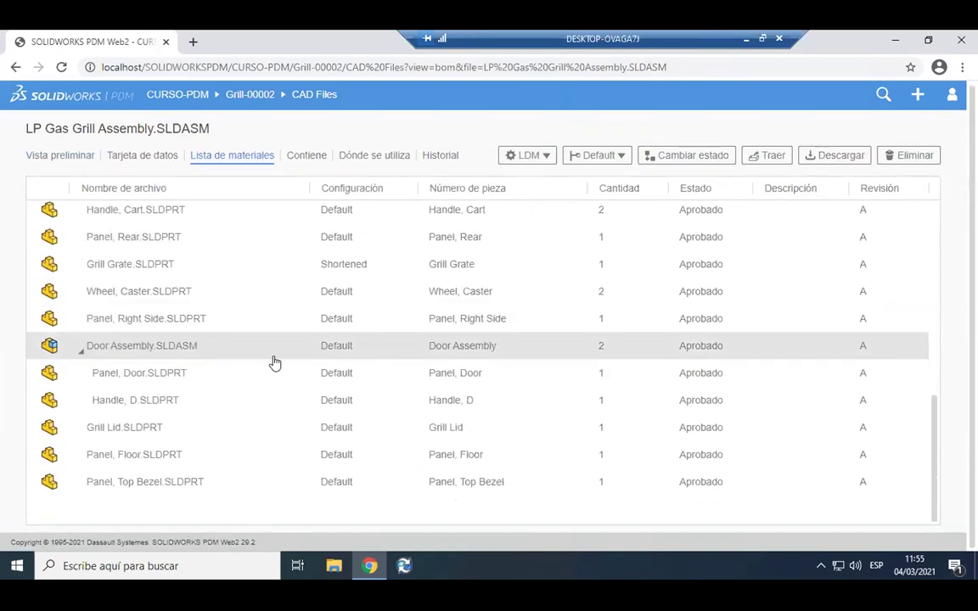
{"action": "scroll", "coordinate": [274, 363], "scroll_direction": "up", "scroll_amount": 5}
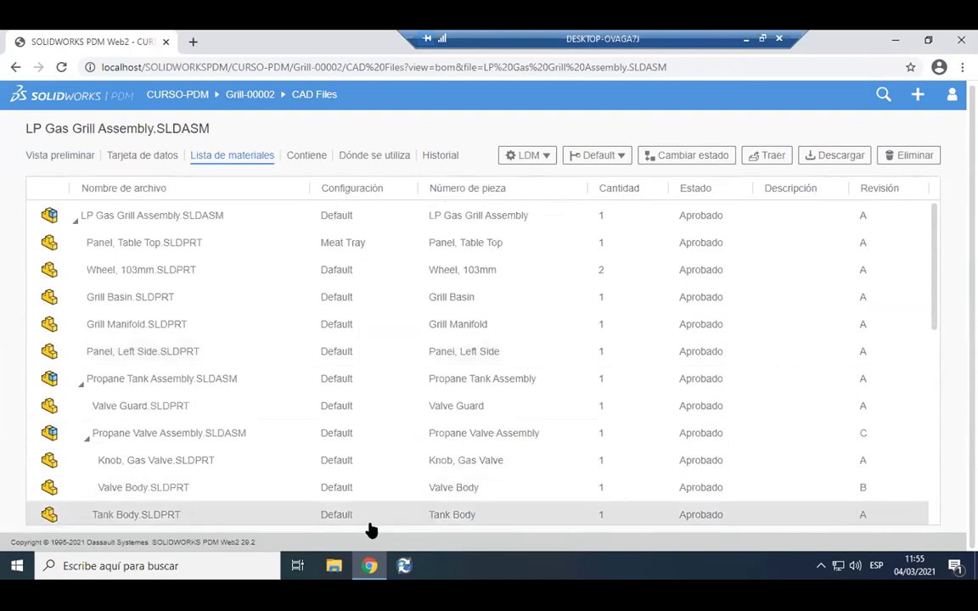
{"action": "left_click", "coordinate": [334, 565]}
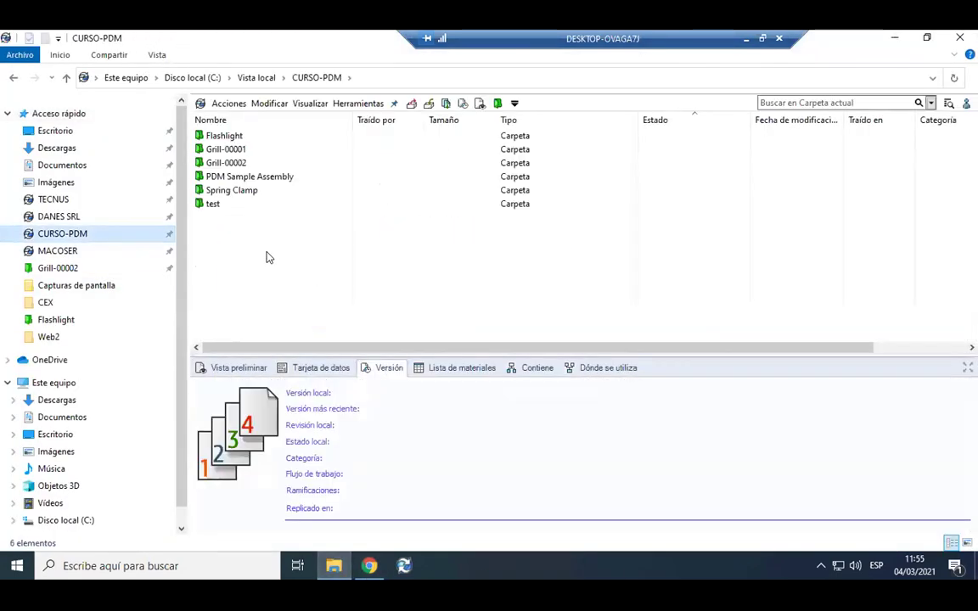
{"action": "double_click", "coordinate": [222, 150]}
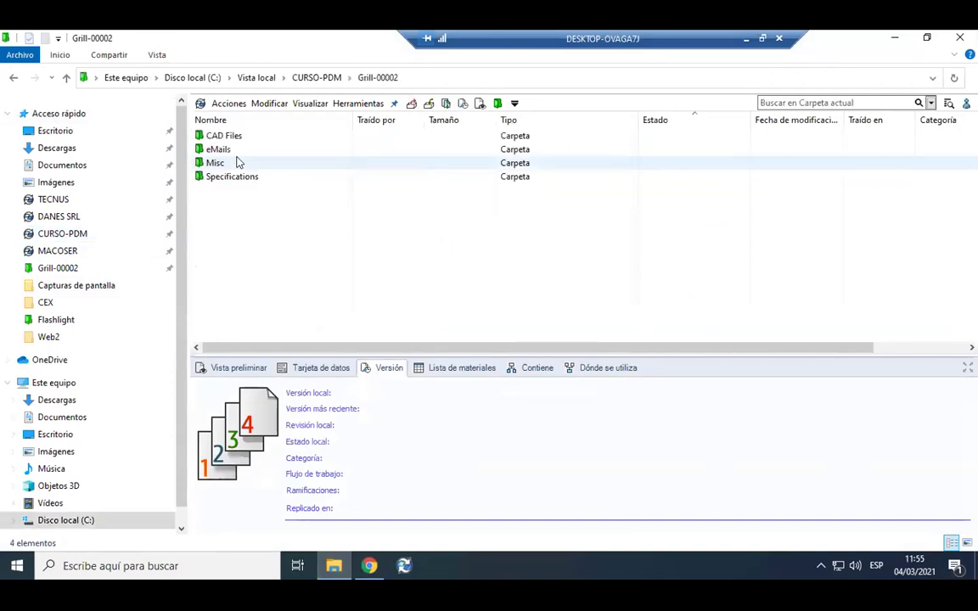
{"action": "double_click", "coordinate": [222, 136]}
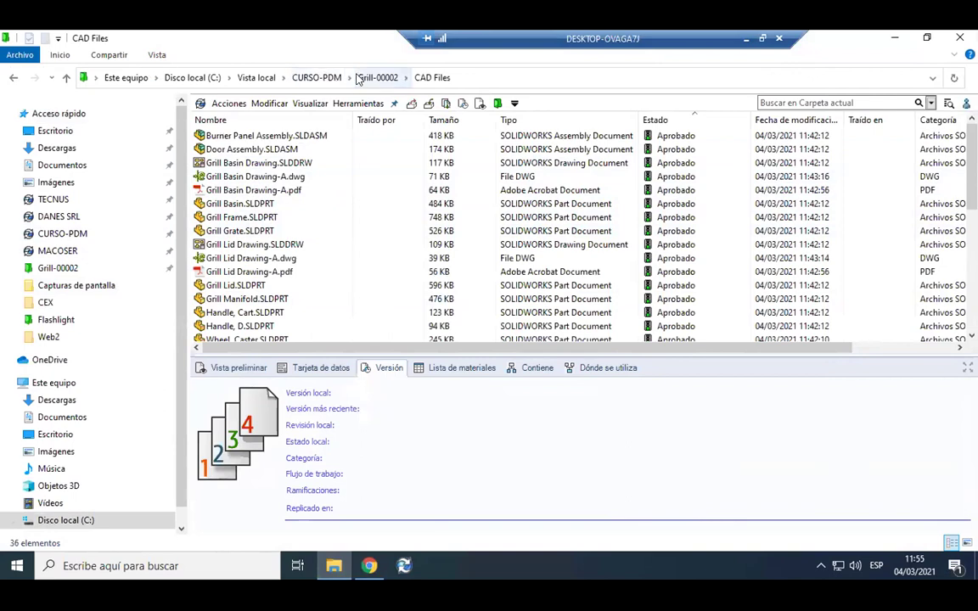
{"action": "left_click", "coordinate": [311, 77]}
{"action": "left_click", "coordinate": [246, 230]}
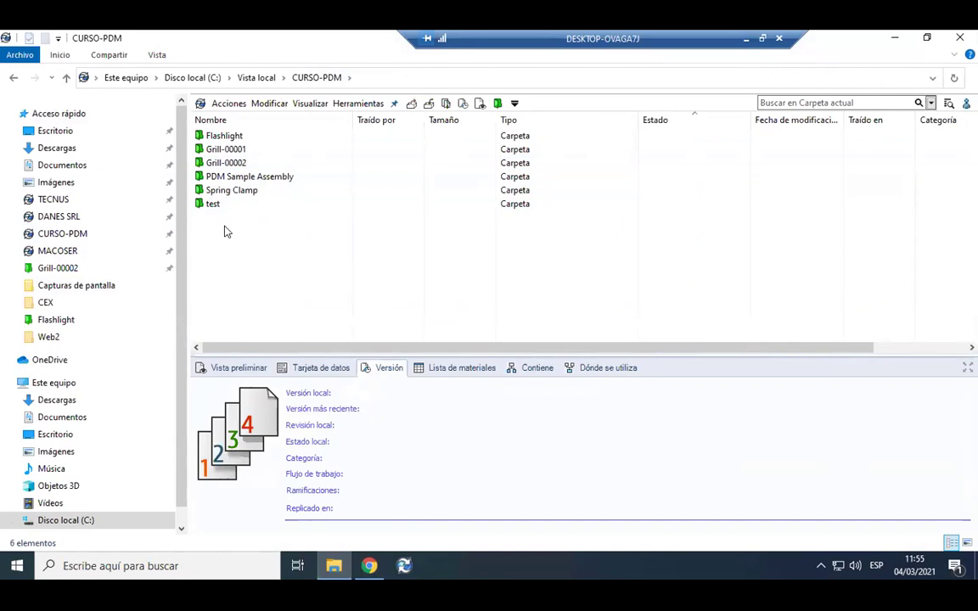
Try a new project 'Proyecto Prueba 04/03' with description Test; dismiss the invalid name error.
{"action": "right_click", "coordinate": [225, 232]}
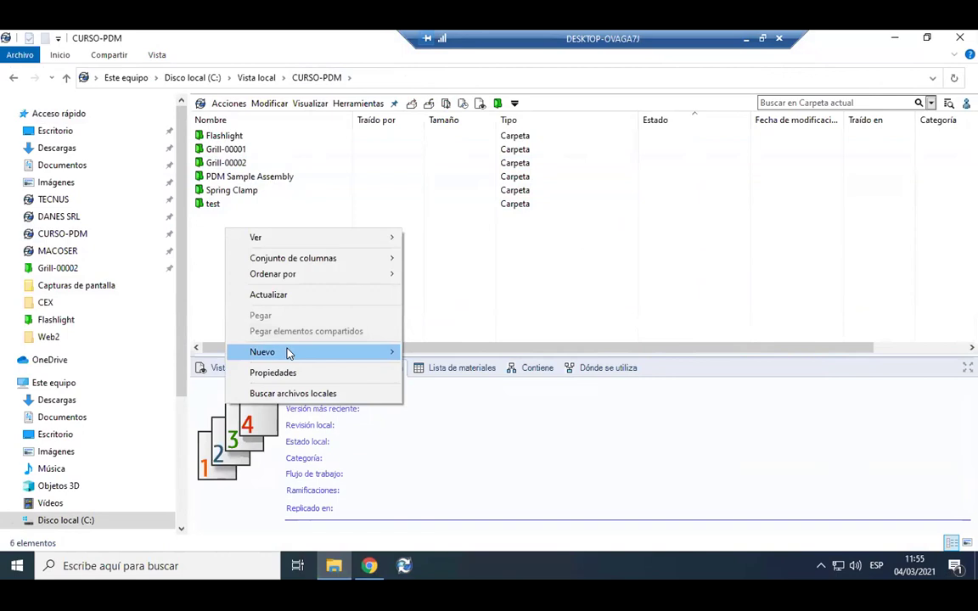
{"action": "mouse_move", "coordinate": [289, 353]}
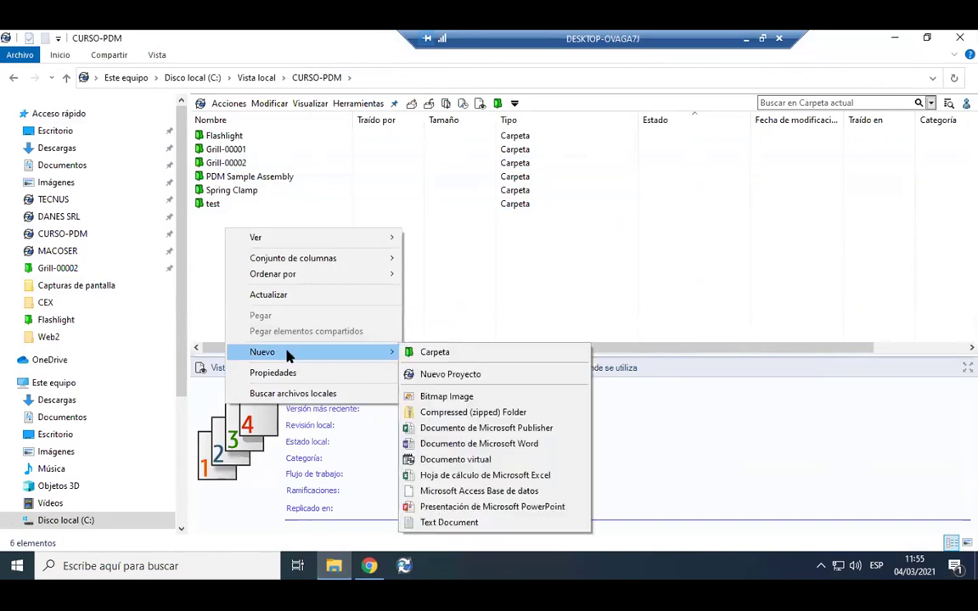
{"action": "left_click", "coordinate": [471, 376]}
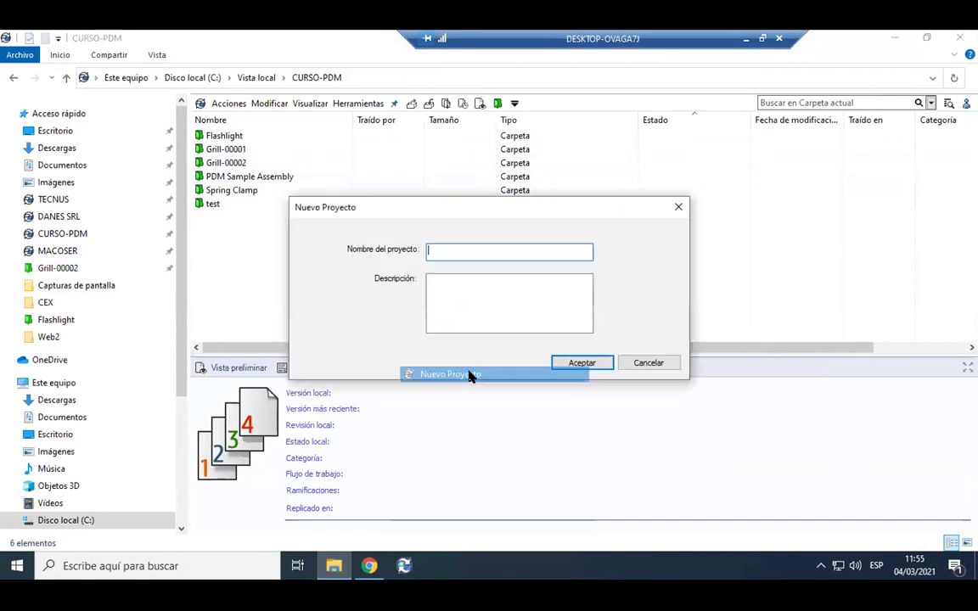
{"action": "left_click_drag", "start_coordinate": [415, 216], "coordinate": [465, 197]}
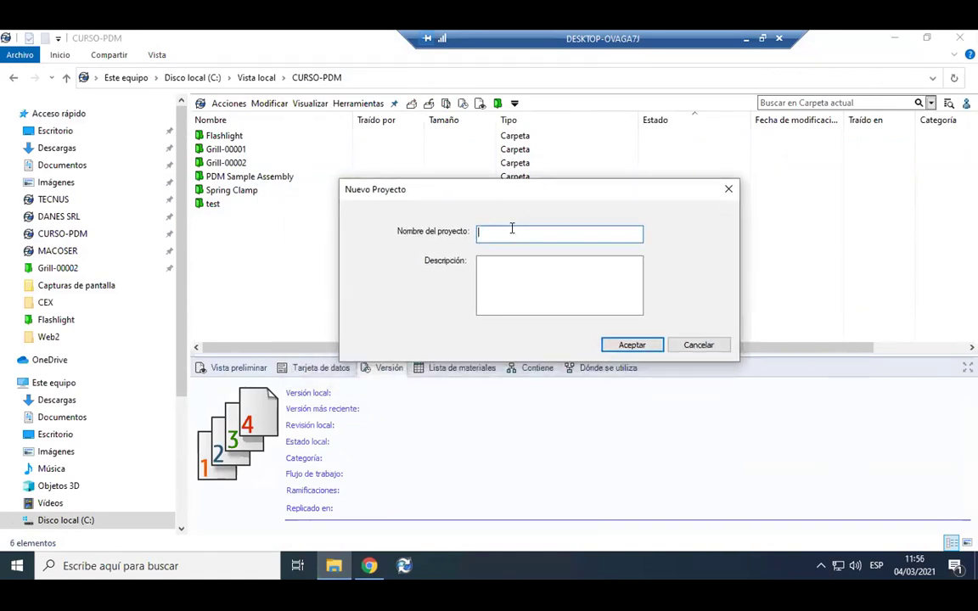
{"action": "type", "text": "Pr"}
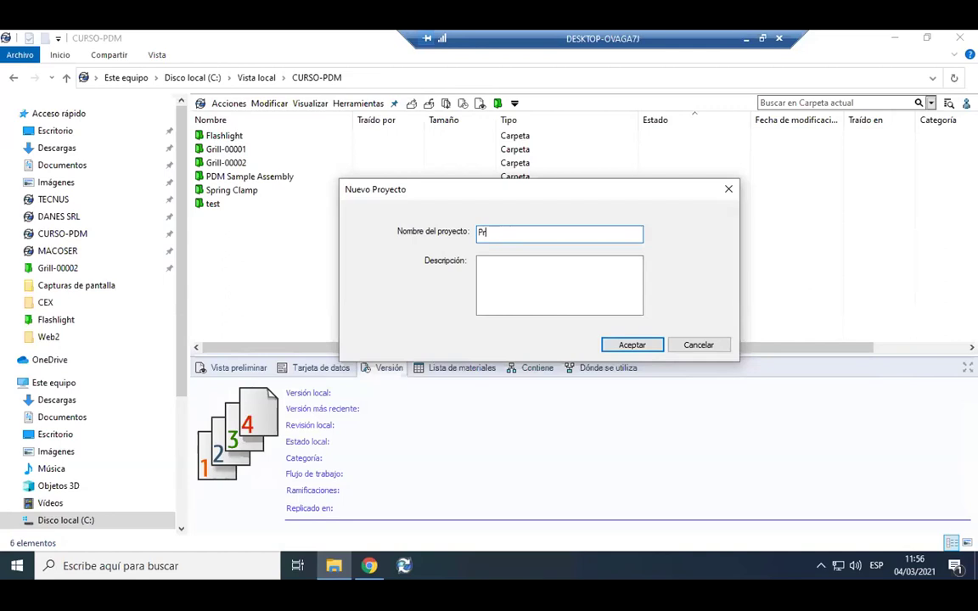
{"action": "type", "text": "oyecto Prueba"}
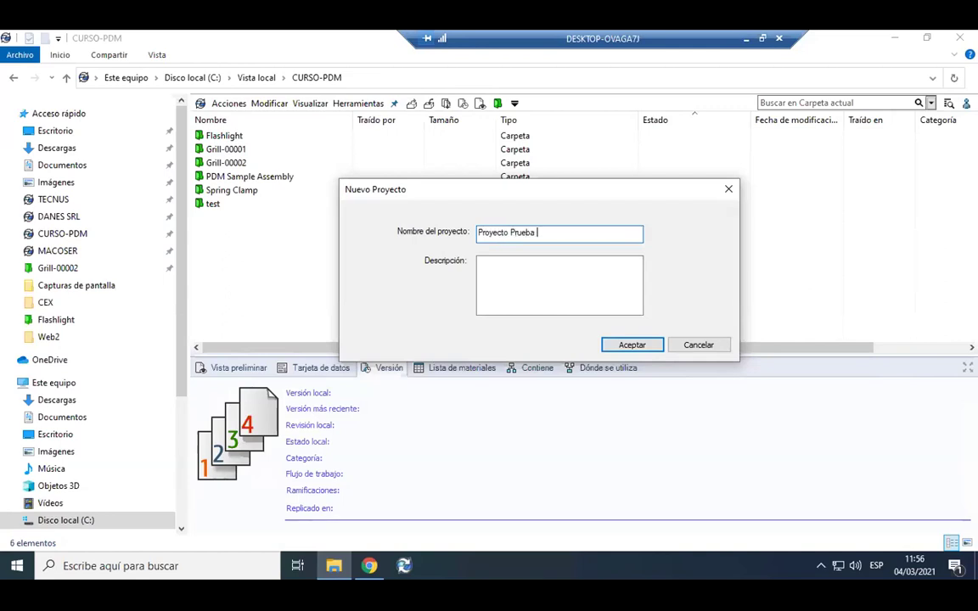
{"action": "type", "text": " 04/06"}
{"action": "key", "text": "BackSpace"}
{"action": "type", "text": "3"}
{"action": "key", "text": "Tab"}
{"action": "type", "text": "Test"}
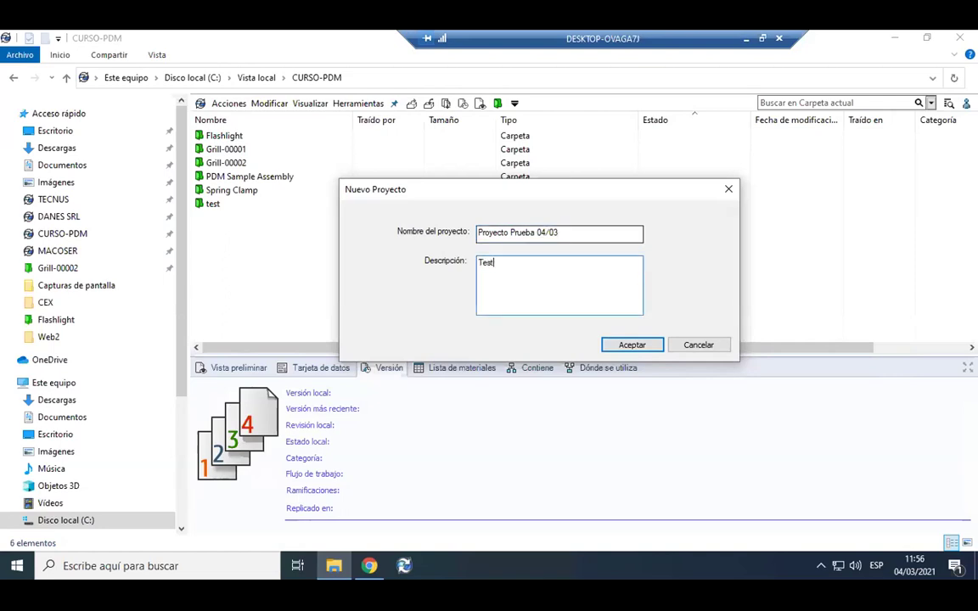
{"action": "key", "text": "Return"}
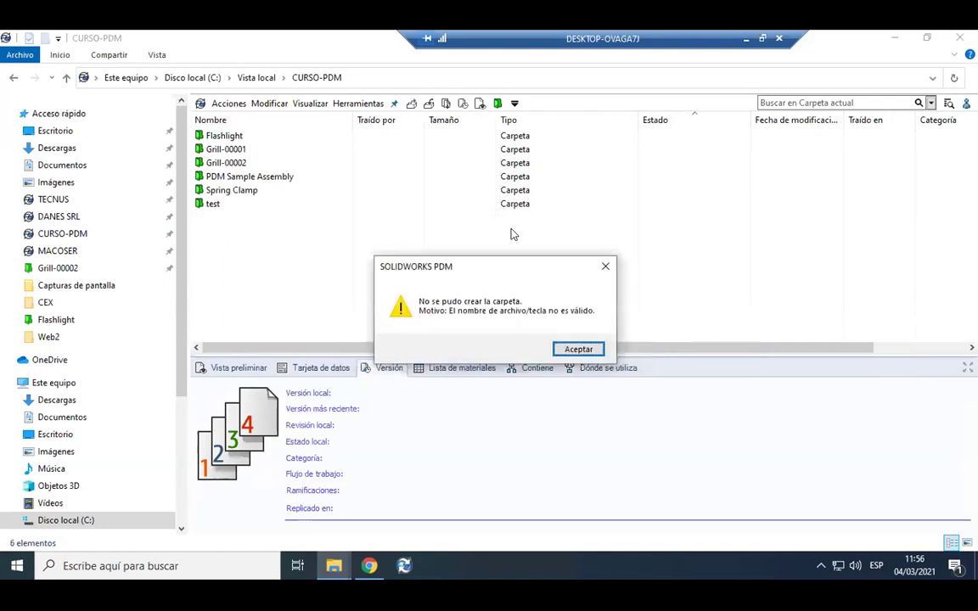
{"action": "left_click", "coordinate": [578, 349]}
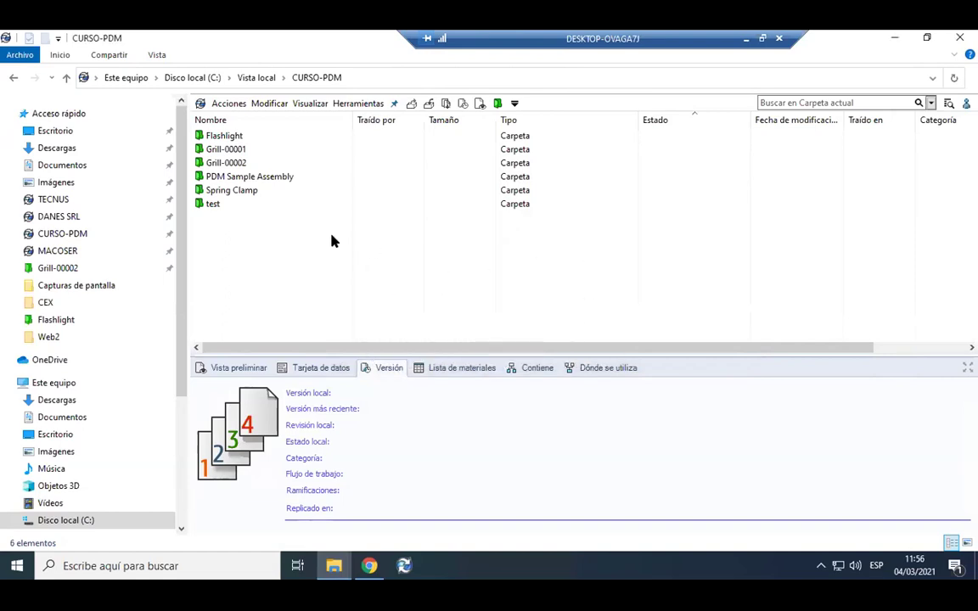
Create the new project 'Nuevo Proyecto 04-03' with description Test and select it.
{"action": "right_click", "coordinate": [227, 224]}
{"action": "mouse_move", "coordinate": [269, 347]}
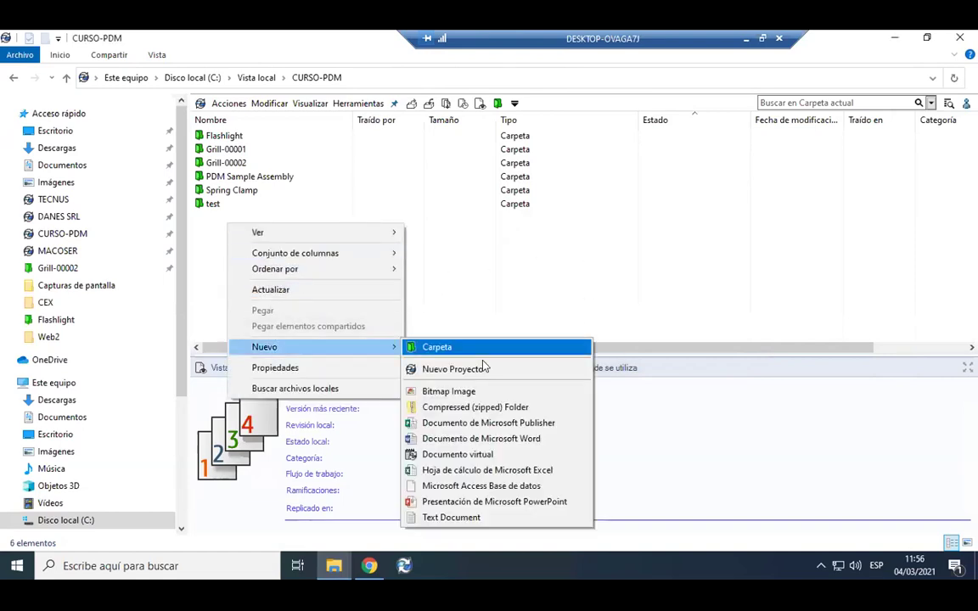
{"action": "left_click", "coordinate": [472, 369]}
{"action": "type", "text": "N"}
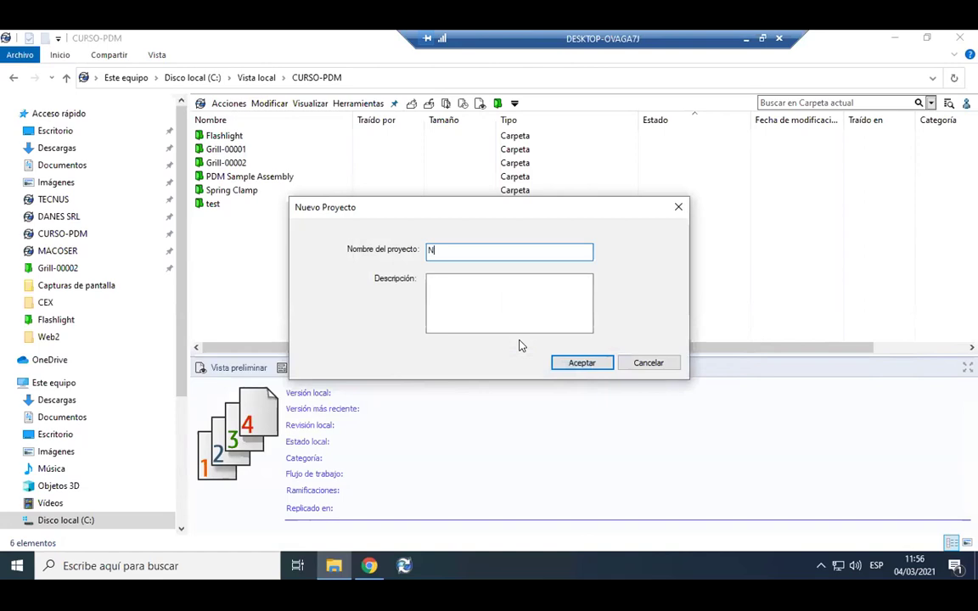
{"action": "type", "text": "uevo Proyecto 04-03"}
{"action": "key", "text": "Tab"}
{"action": "type", "text": "Test"}
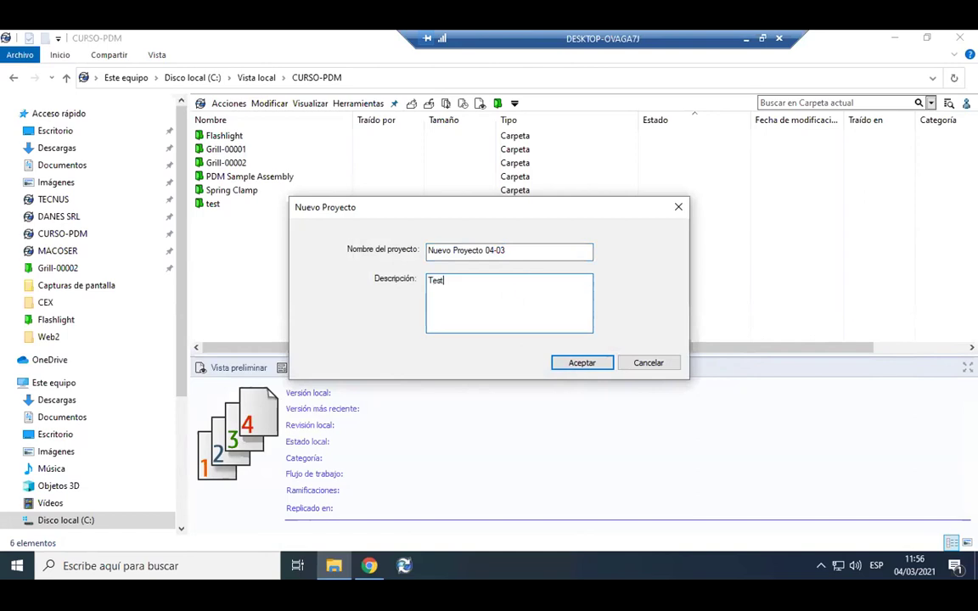
{"action": "key", "text": "Return"}
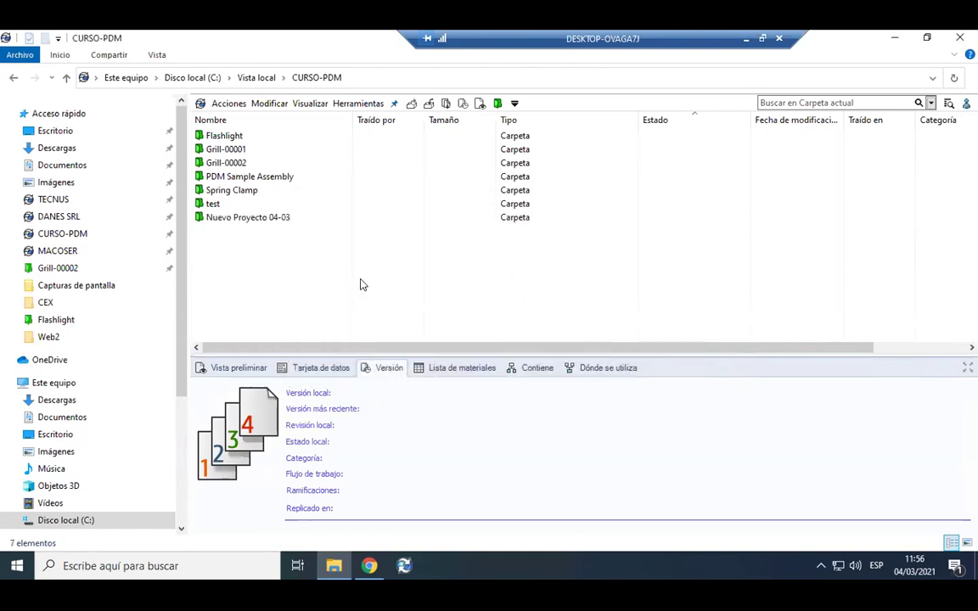
{"action": "left_click", "coordinate": [265, 223]}
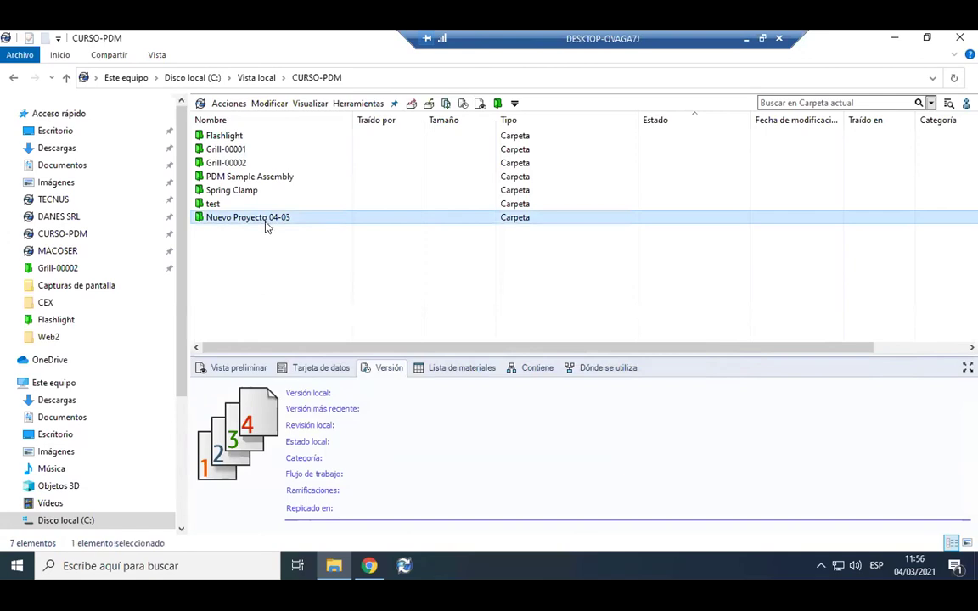
Open Nuevo Proyecto 04-03 to check its Archivos CAD, Documentacion and Varios subfolders, then return to CURSO-PDM.
{"action": "left_click", "coordinate": [266, 244]}
{"action": "double_click", "coordinate": [282, 221]}
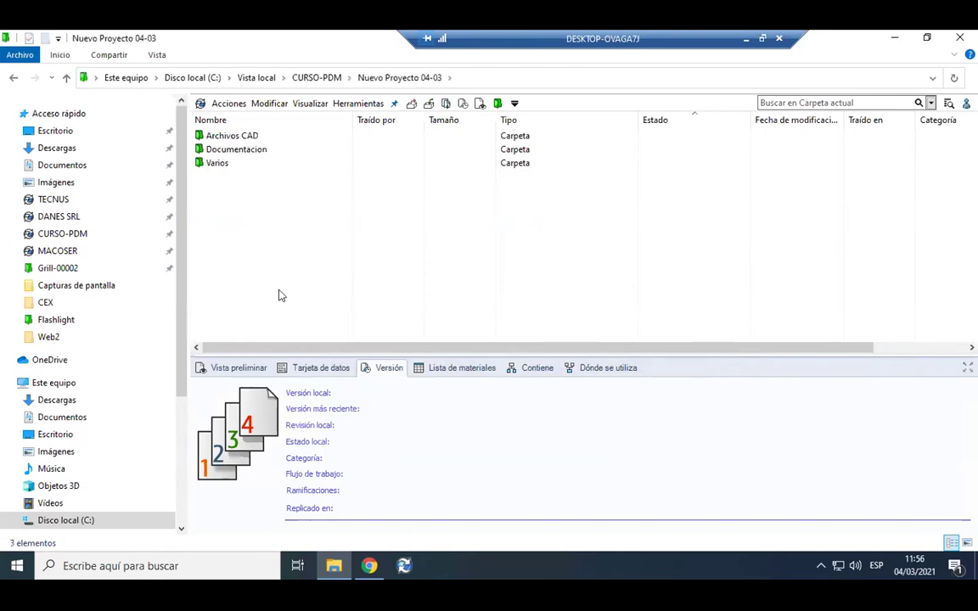
{"action": "left_click", "coordinate": [322, 79]}
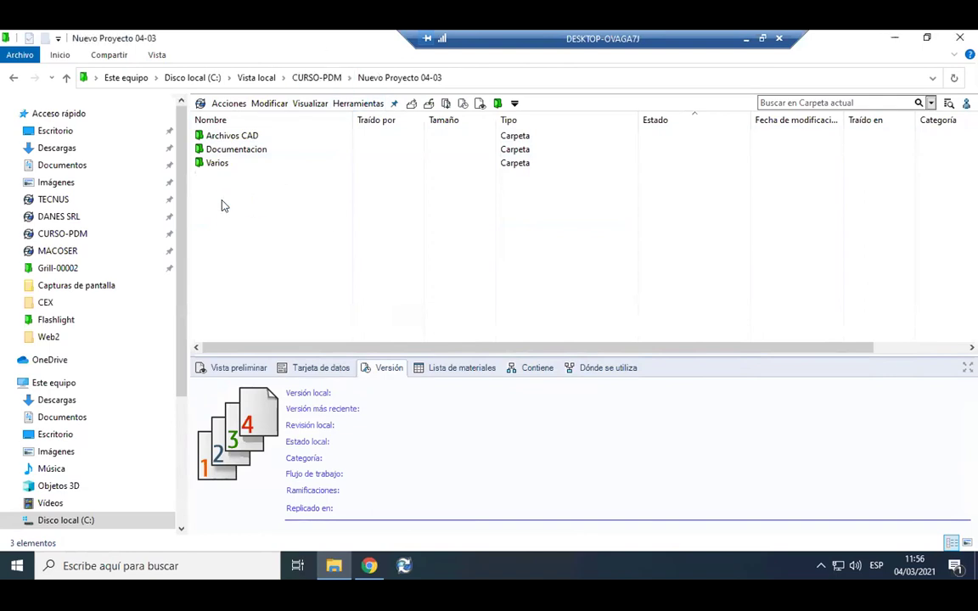
Show the project's enlarged data card and inspect its Nombre and the Descripción 'Test'.
{"action": "left_click", "coordinate": [314, 368]}
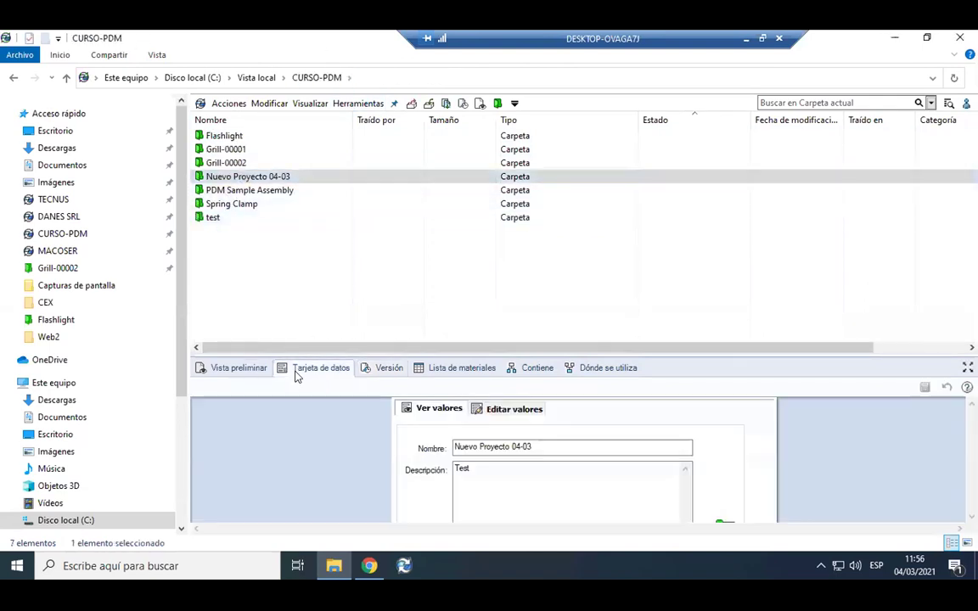
{"action": "left_click_drag", "start_coordinate": [376, 349], "coordinate": [373, 242]}
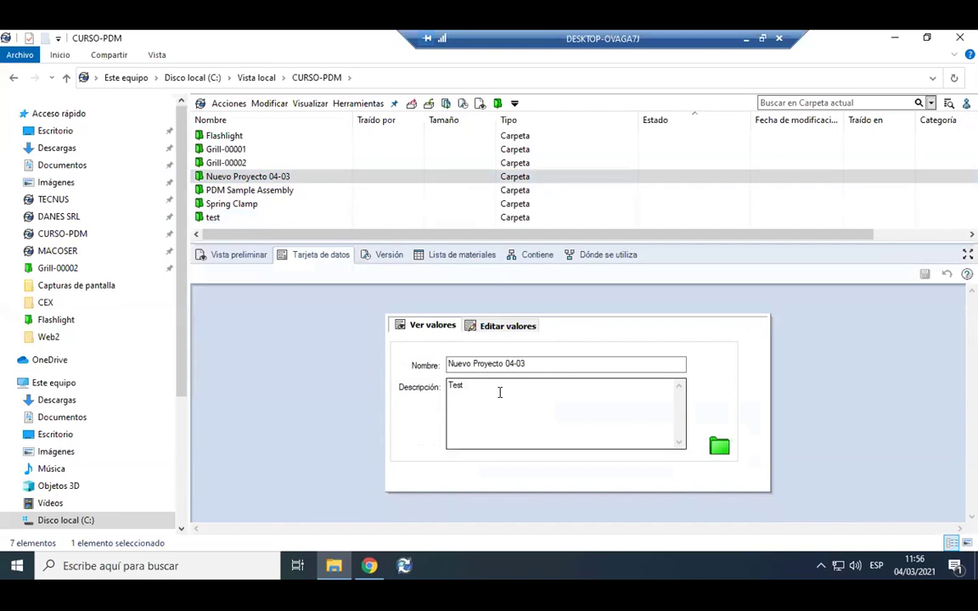
{"action": "left_click_drag", "start_coordinate": [553, 369], "coordinate": [447, 371]}
{"action": "left_click", "coordinate": [552, 397]}
{"action": "left_click_drag", "start_coordinate": [554, 399], "coordinate": [433, 391]}
{"action": "left_click", "coordinate": [496, 408]}
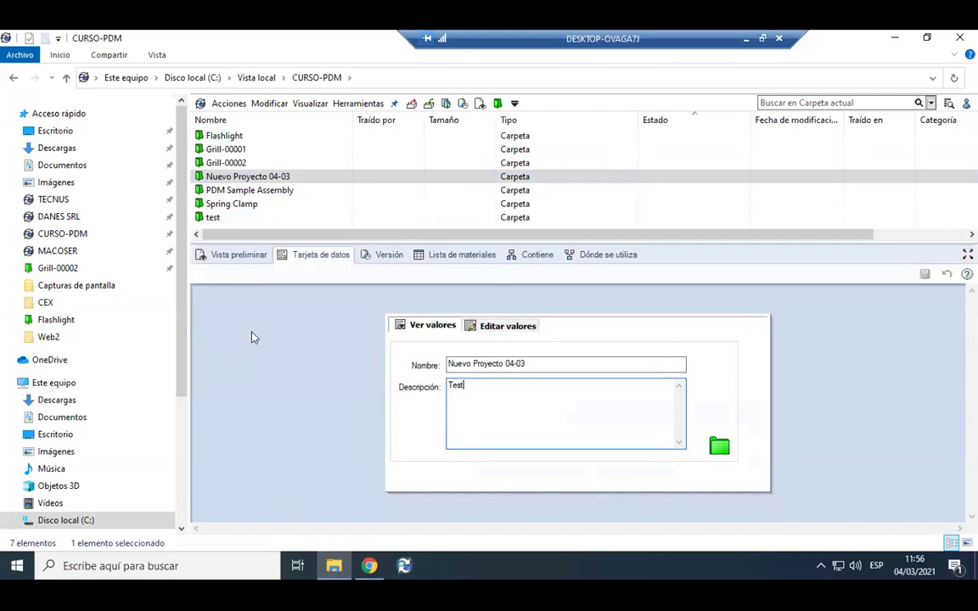
Confirm the Archivos CAD, Documentacion and Varios data cards show description Test, then open Archivos CAD.
{"action": "double_click", "coordinate": [286, 177]}
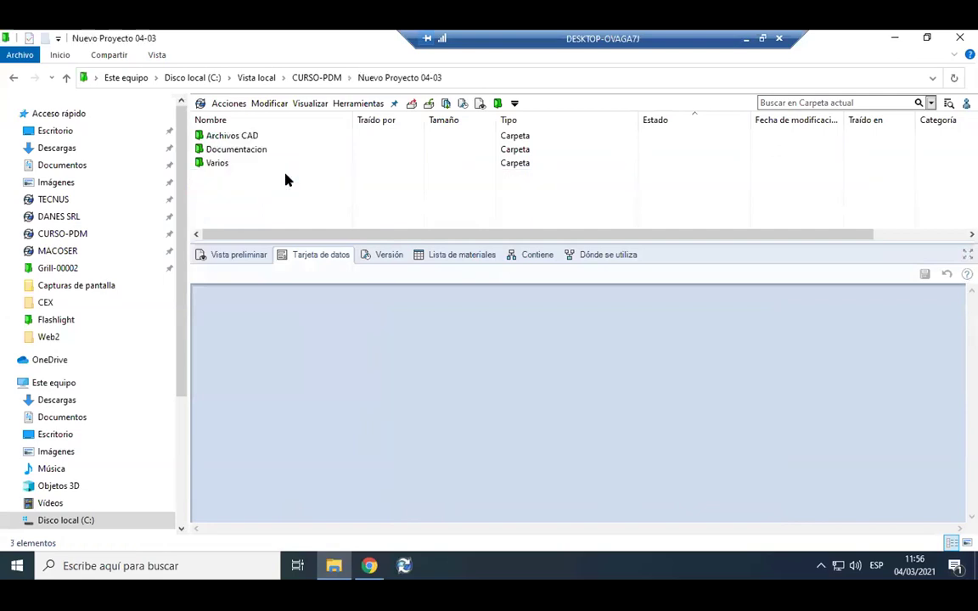
{"action": "left_click", "coordinate": [251, 135]}
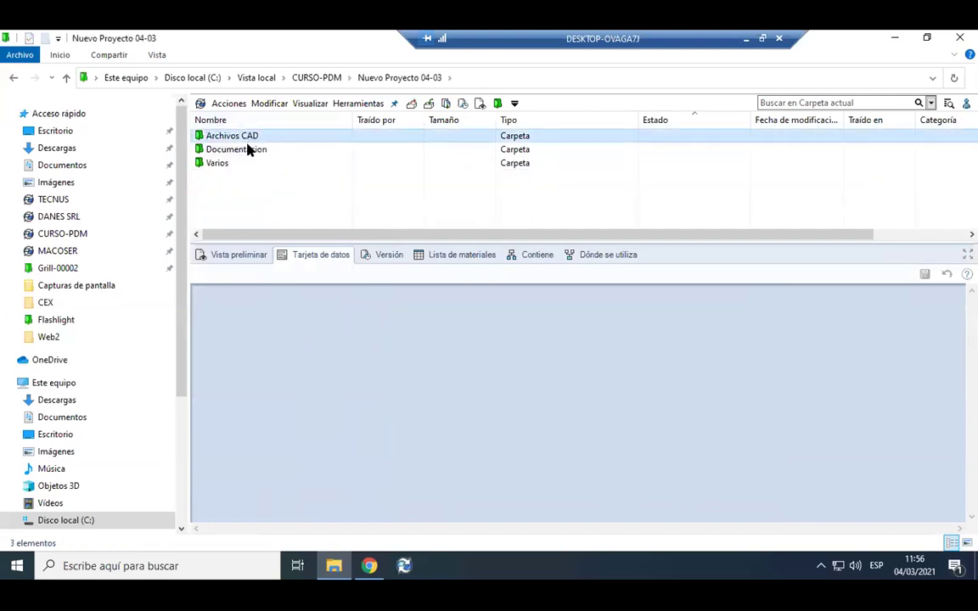
{"action": "left_click", "coordinate": [249, 150]}
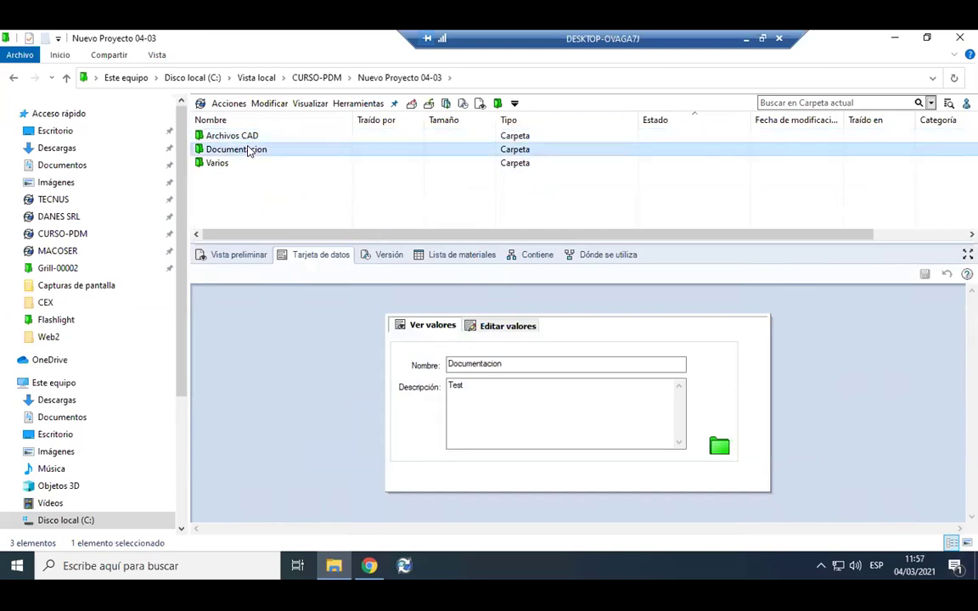
{"action": "left_click", "coordinate": [251, 163]}
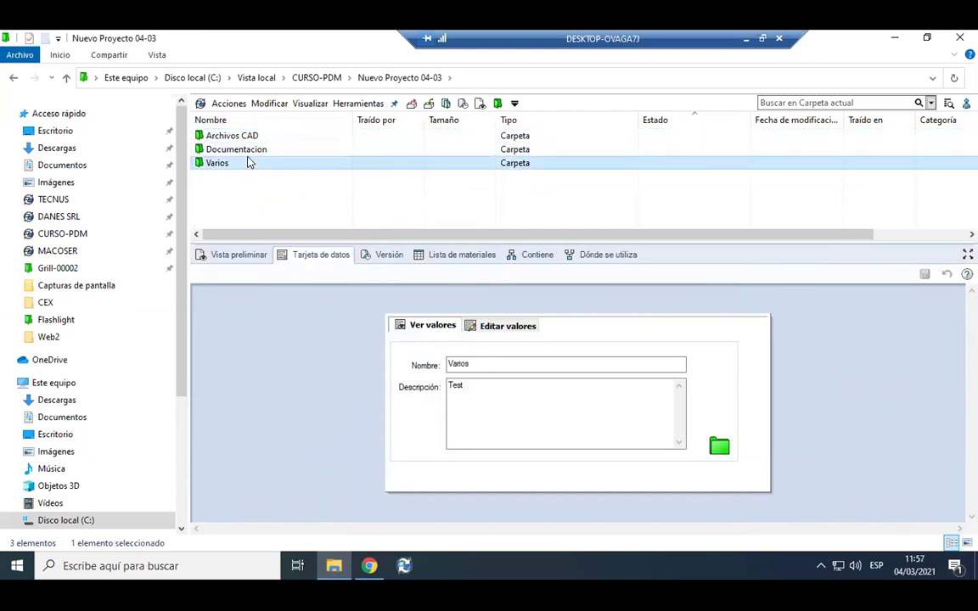
{"action": "left_click", "coordinate": [234, 198]}
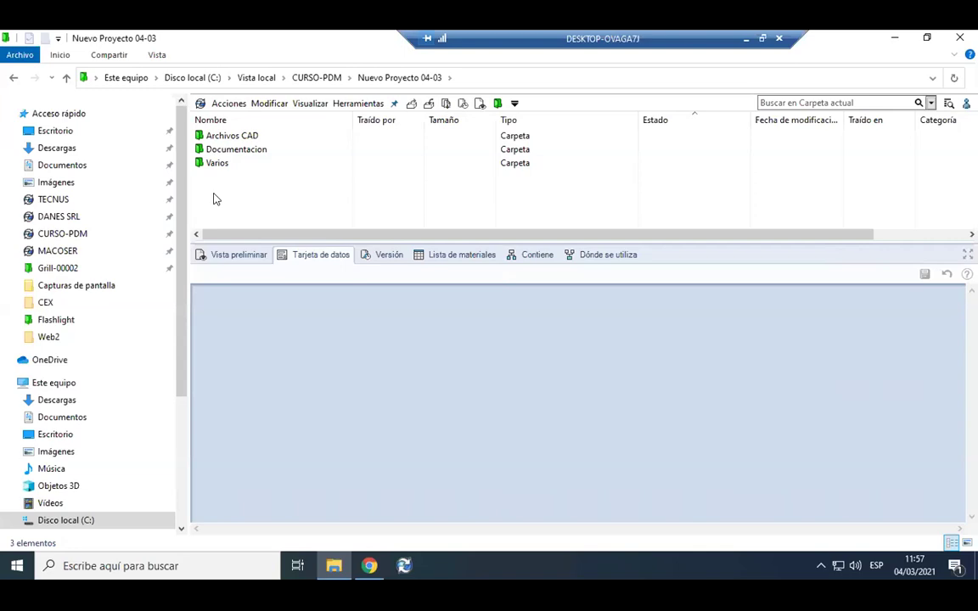
{"action": "left_click", "coordinate": [249, 139]}
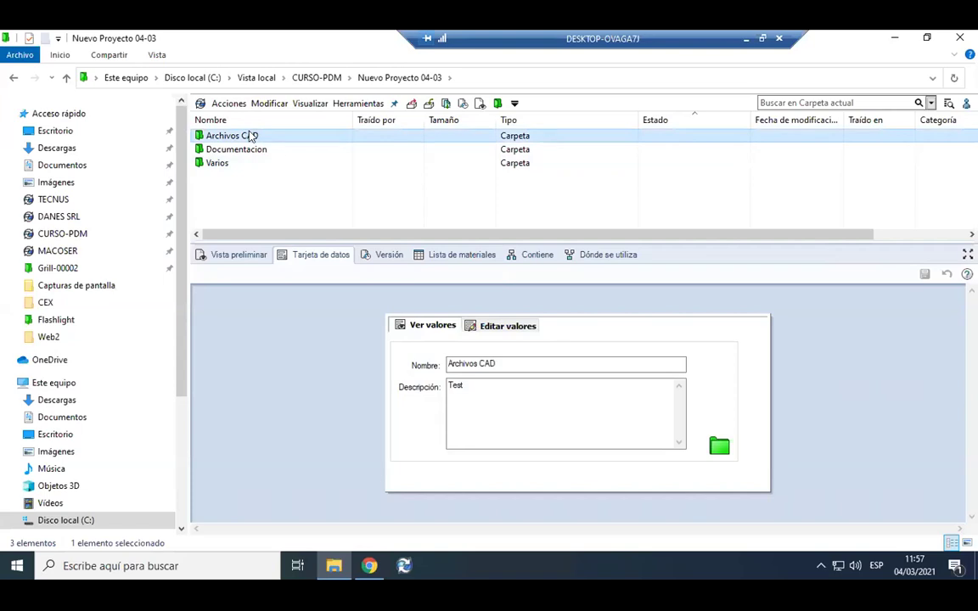
{"action": "left_click", "coordinate": [375, 256]}
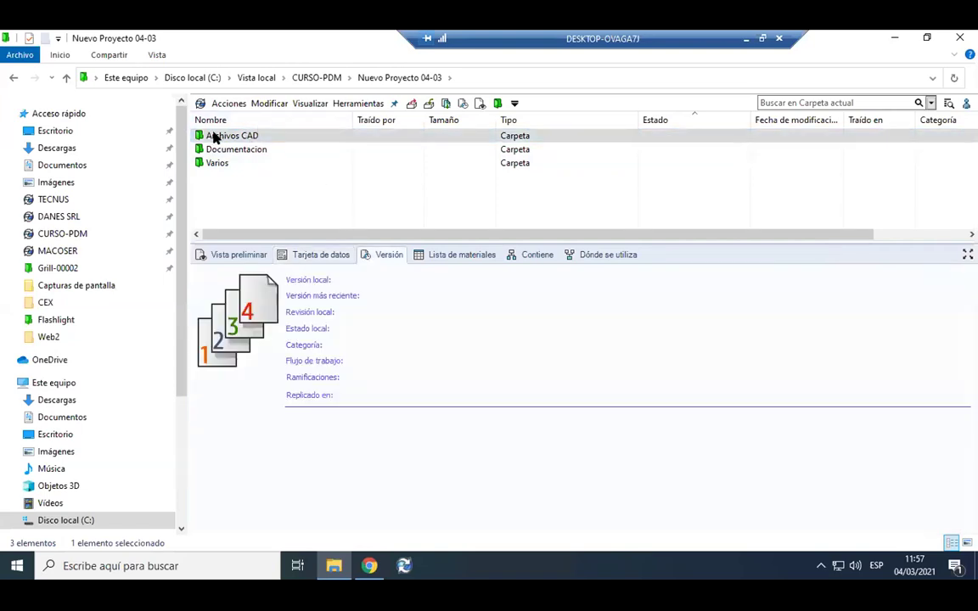
{"action": "double_click", "coordinate": [213, 136]}
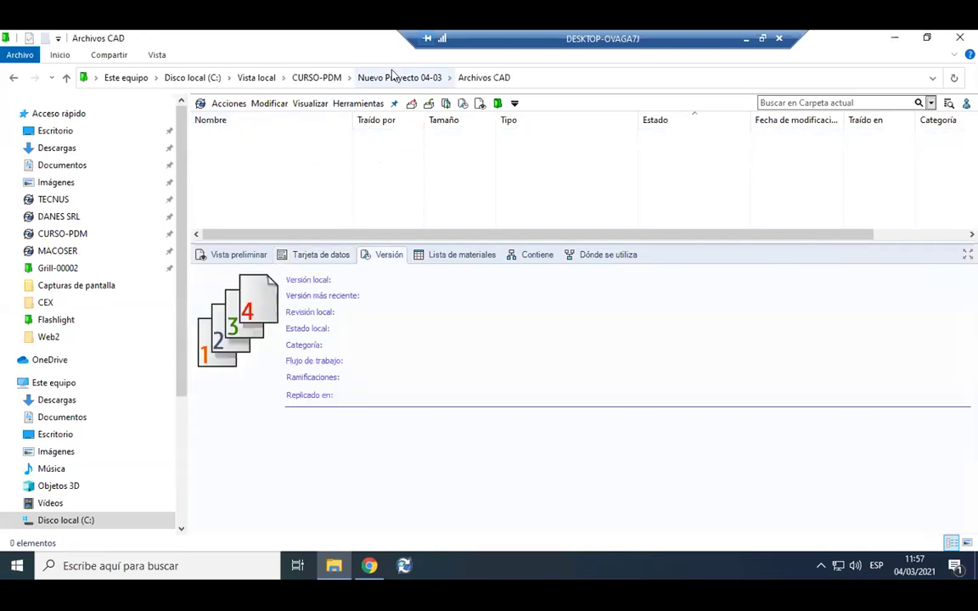
Return to CURSO-PDM and open the CAD Files folder inside Grill-00002.
{"action": "left_click", "coordinate": [317, 77]}
{"action": "left_click", "coordinate": [270, 176]}
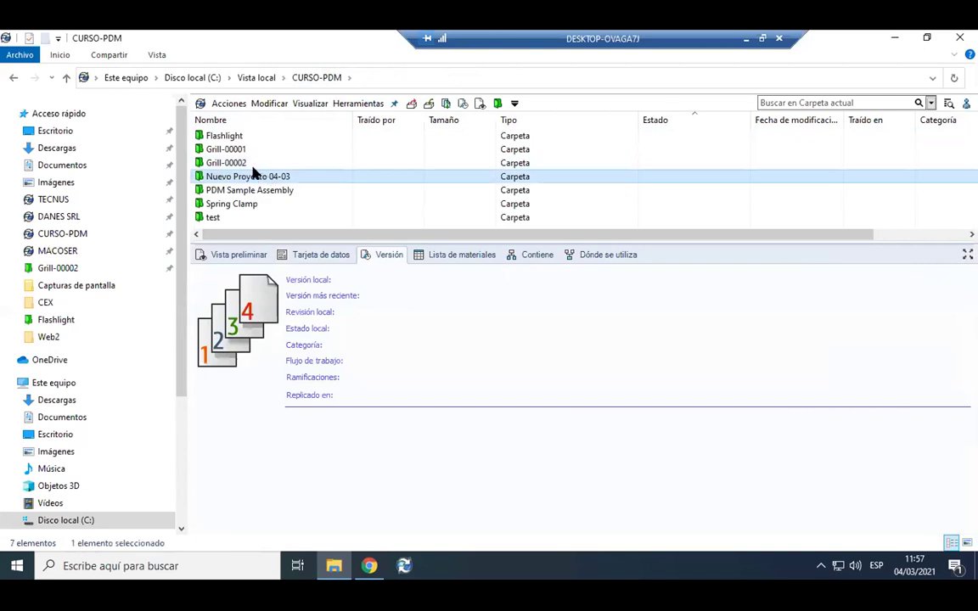
{"action": "double_click", "coordinate": [245, 162]}
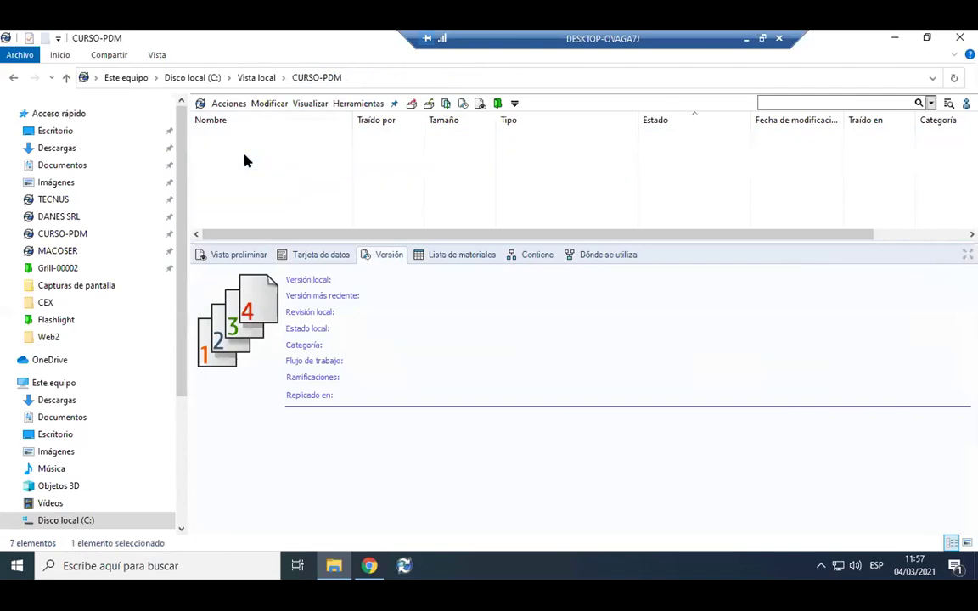
{"action": "double_click", "coordinate": [257, 137]}
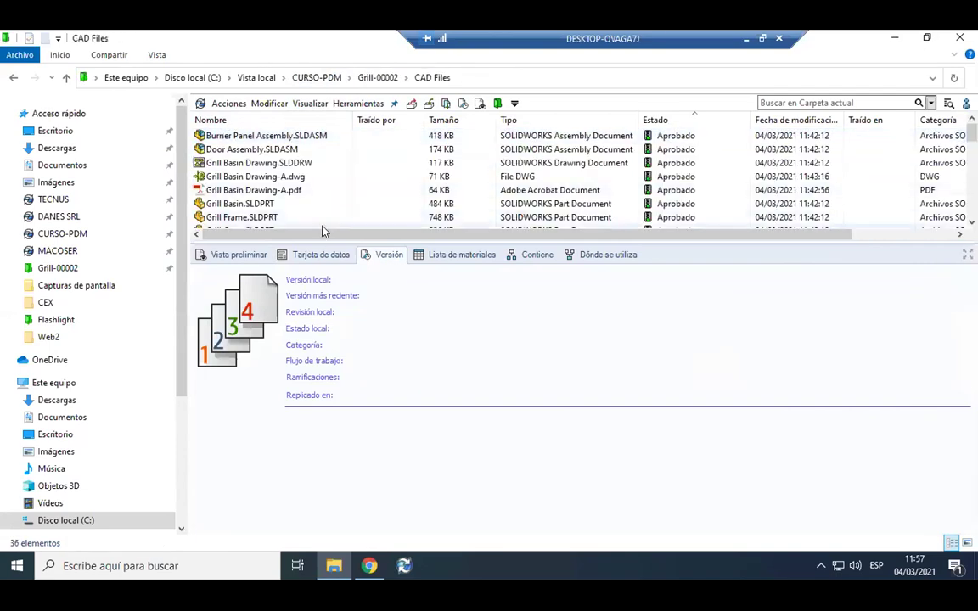
Select LP Gas Grill Assembly.SLDASM and rotate its 3D Vista preliminar to a near front view.
{"action": "left_click_drag", "start_coordinate": [289, 242], "coordinate": [321, 287]}
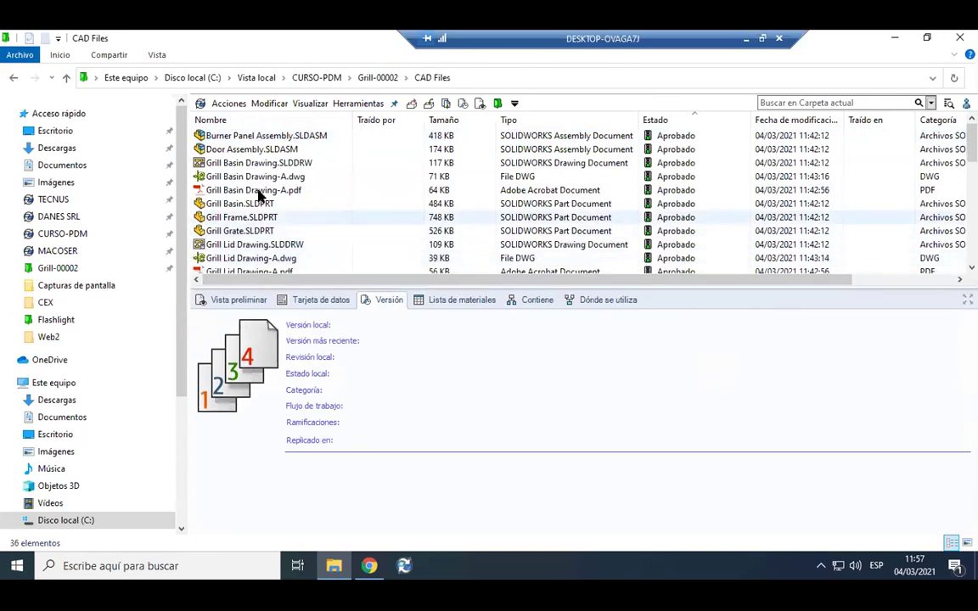
{"action": "scroll", "coordinate": [255, 213], "scroll_direction": "down", "scroll_amount": 6}
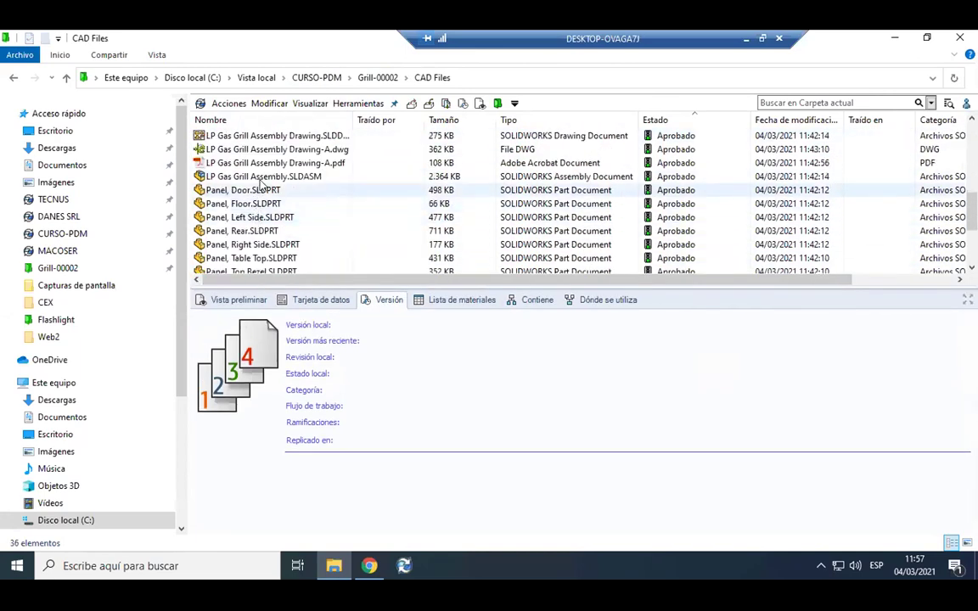
{"action": "left_click", "coordinate": [255, 177]}
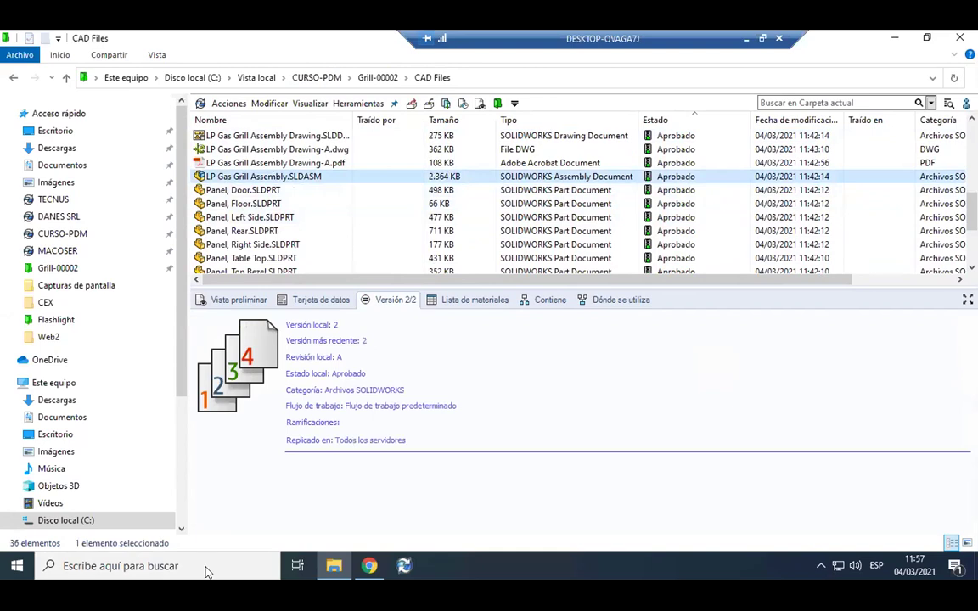
{"action": "left_click", "coordinate": [236, 300]}
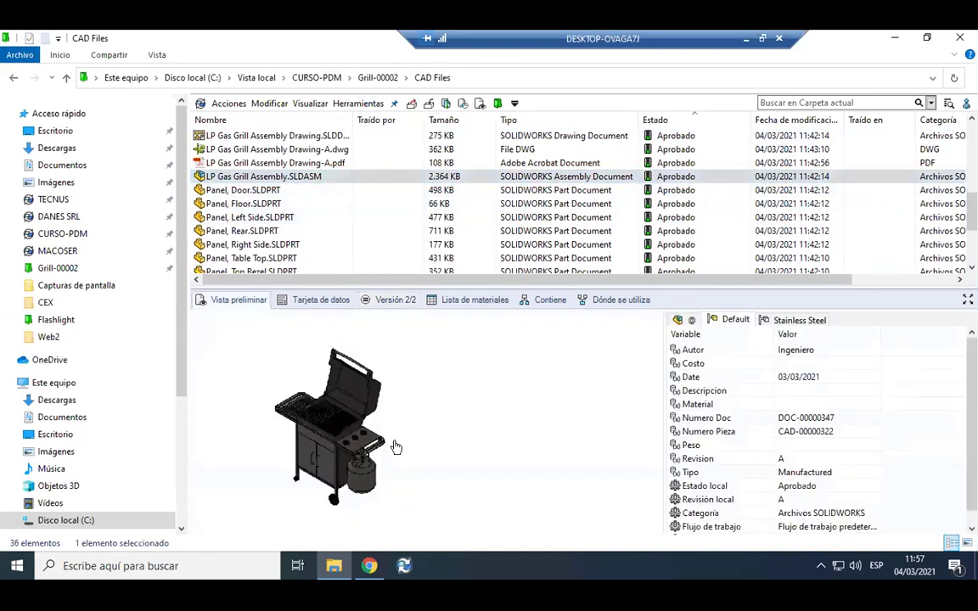
{"action": "left_click_drag", "start_coordinate": [403, 415], "coordinate": [492, 442]}
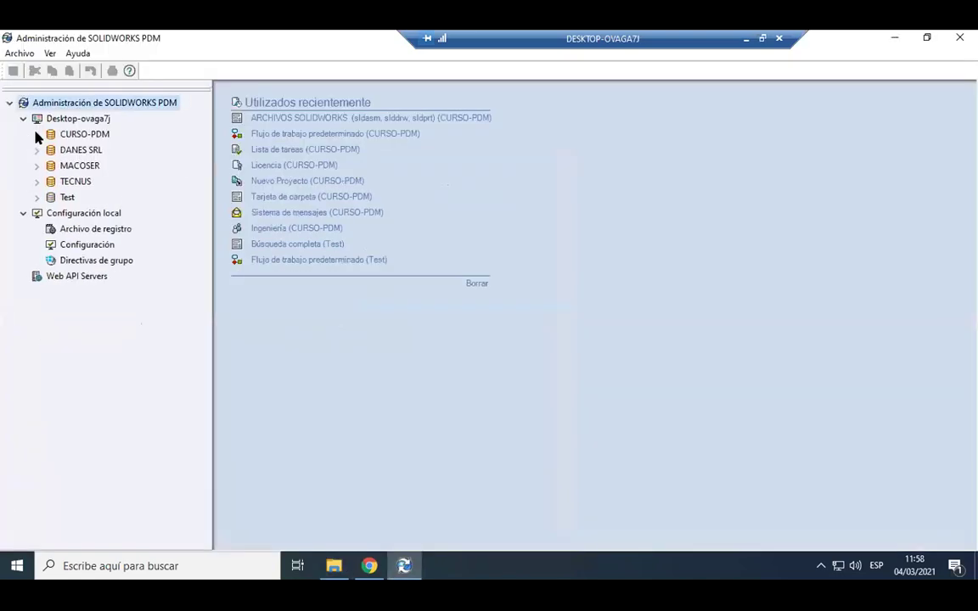
Log into the CURSO-PDM vault in PDM Administration and scroll to its default workflow.
{"action": "left_click", "coordinate": [36, 135]}
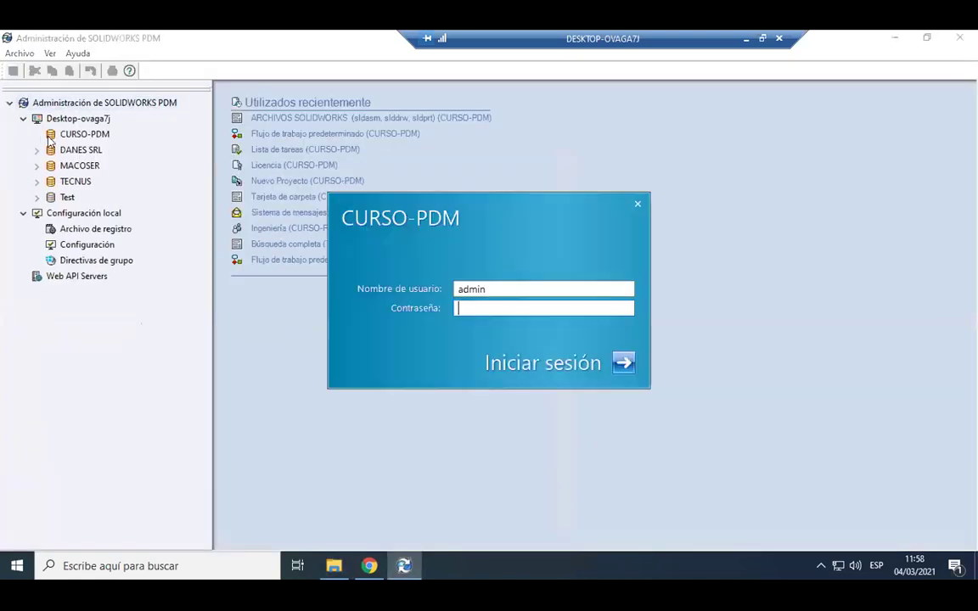
{"action": "key", "text": "Return"}
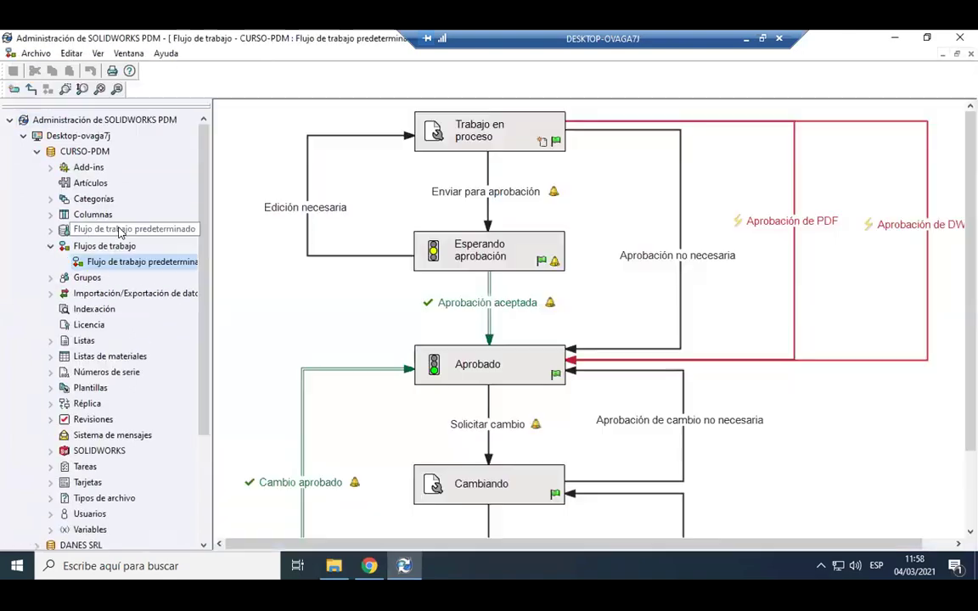
{"action": "scroll", "coordinate": [467, 382], "scroll_direction": "down", "scroll_amount": 2}
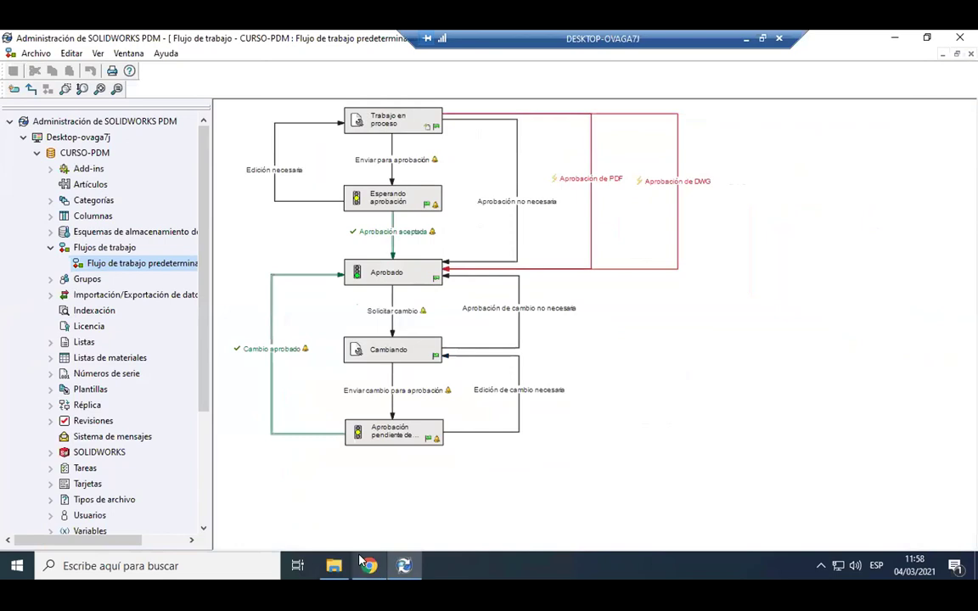
{"action": "mouse_move", "coordinate": [365, 563]}
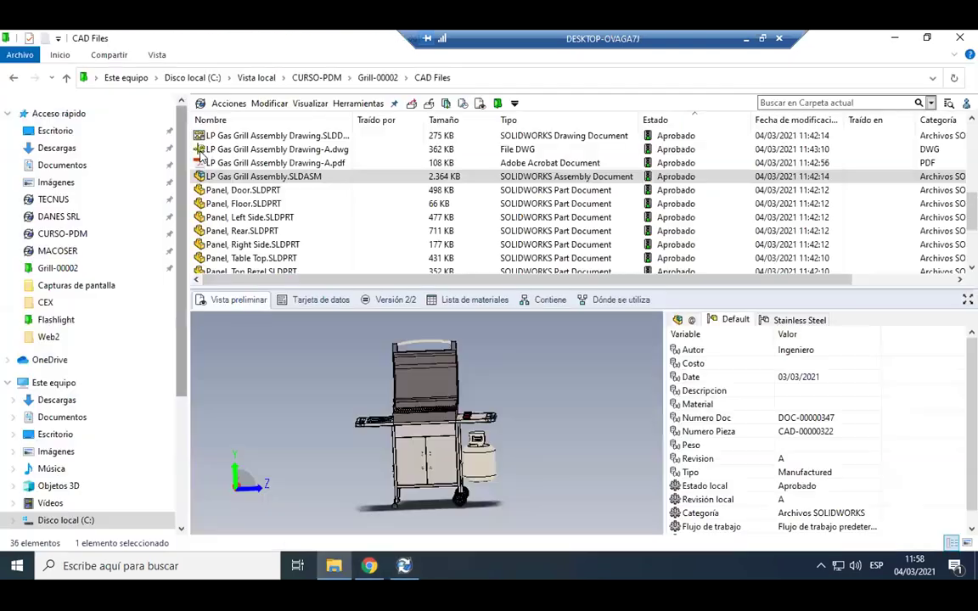
Drag the splitter down so more of the grill's part files show above the preview.
{"action": "left_click_drag", "start_coordinate": [401, 286], "coordinate": [408, 345]}
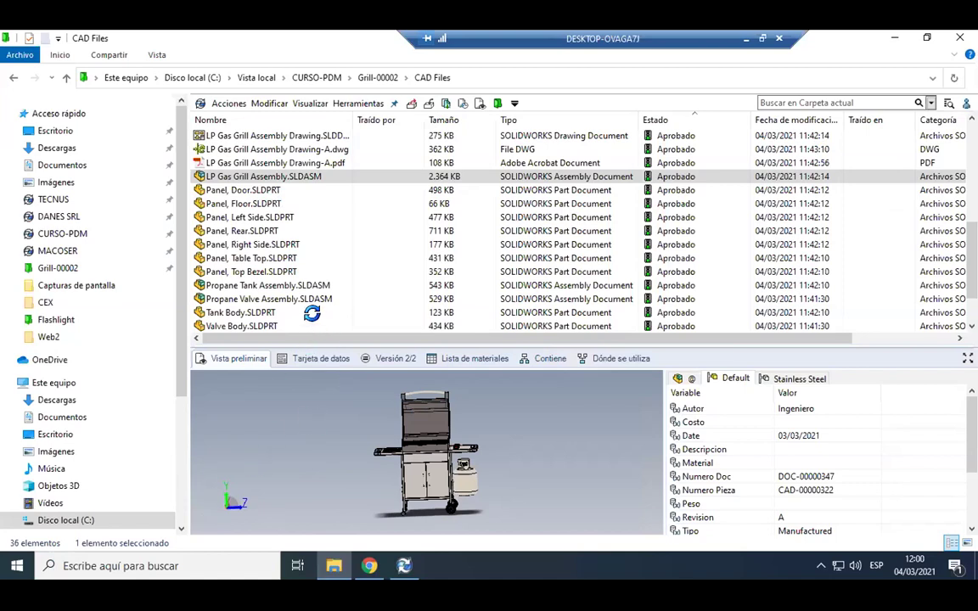
Switch the grill assembly to its Tarjeta de datos and enlarge the card pane to show all fields.
{"action": "left_click", "coordinate": [322, 358]}
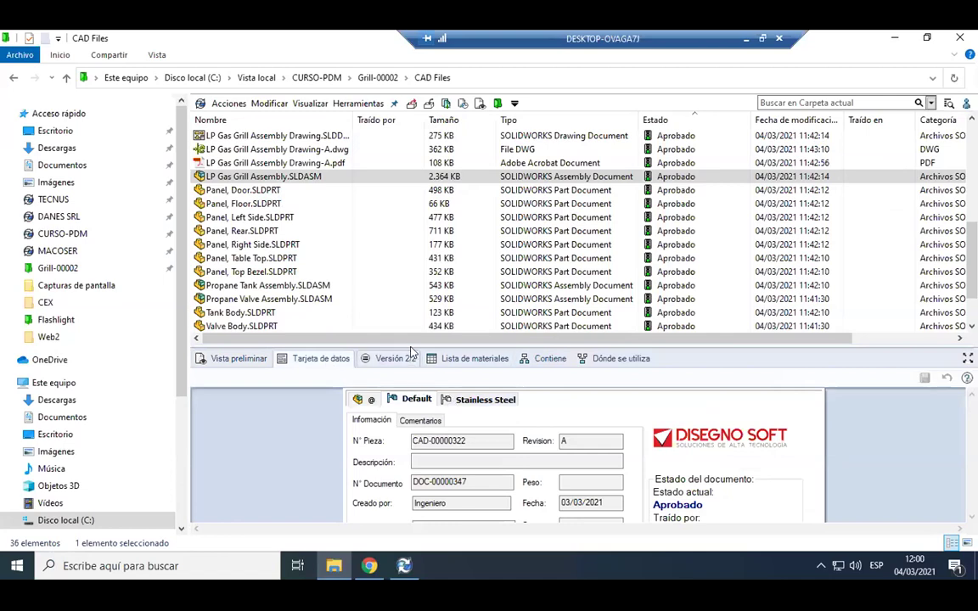
{"action": "left_click_drag", "start_coordinate": [441, 216], "coordinate": [448, 211]}
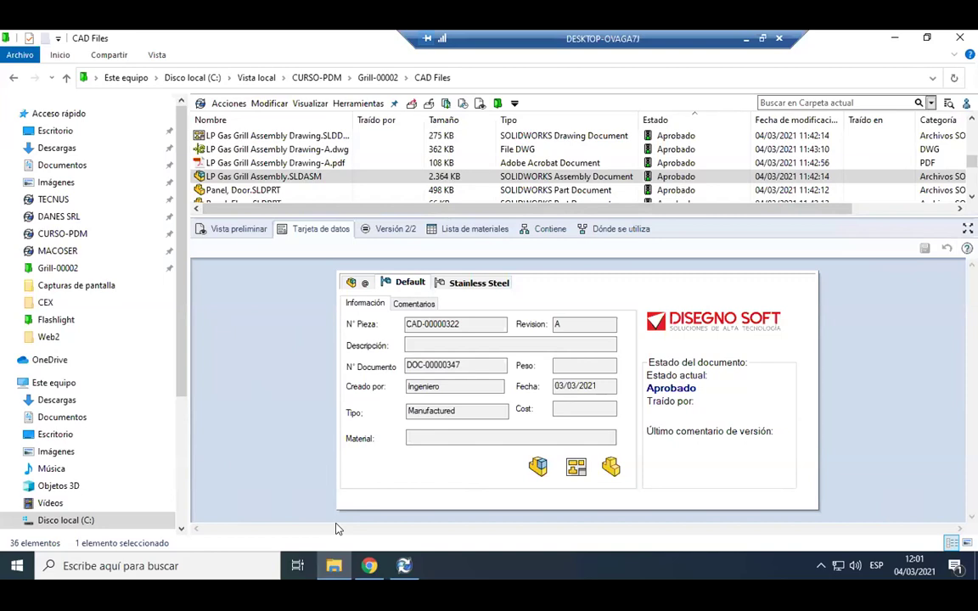
{"action": "left_click", "coordinate": [17, 566]}
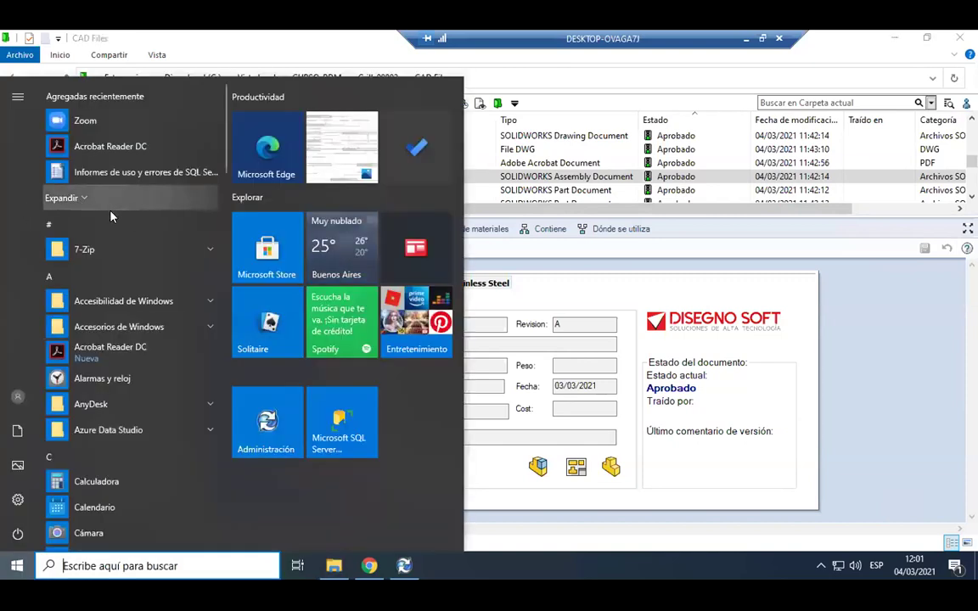
{"action": "scroll", "coordinate": [102, 212], "scroll_direction": "down", "scroll_amount": 2}
{"action": "scroll", "coordinate": [118, 272], "scroll_direction": "down", "scroll_amount": 6}
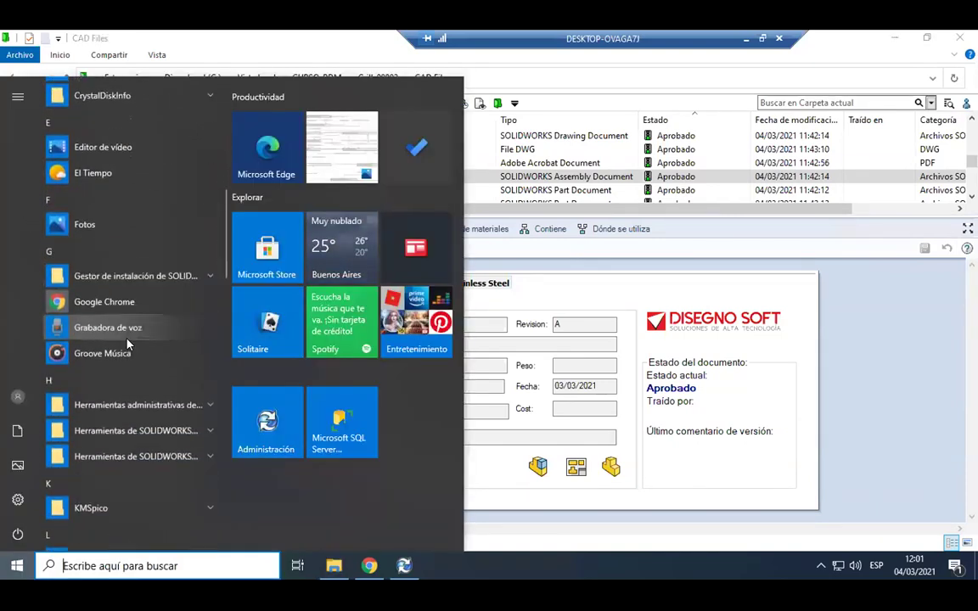
{"action": "left_click", "coordinate": [136, 337]}
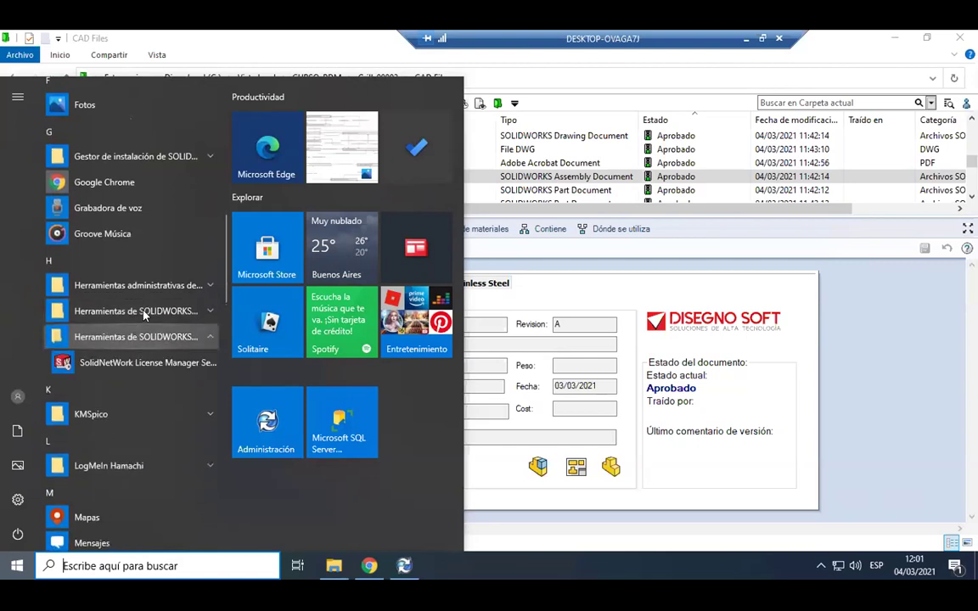
{"action": "left_click", "coordinate": [146, 311]}
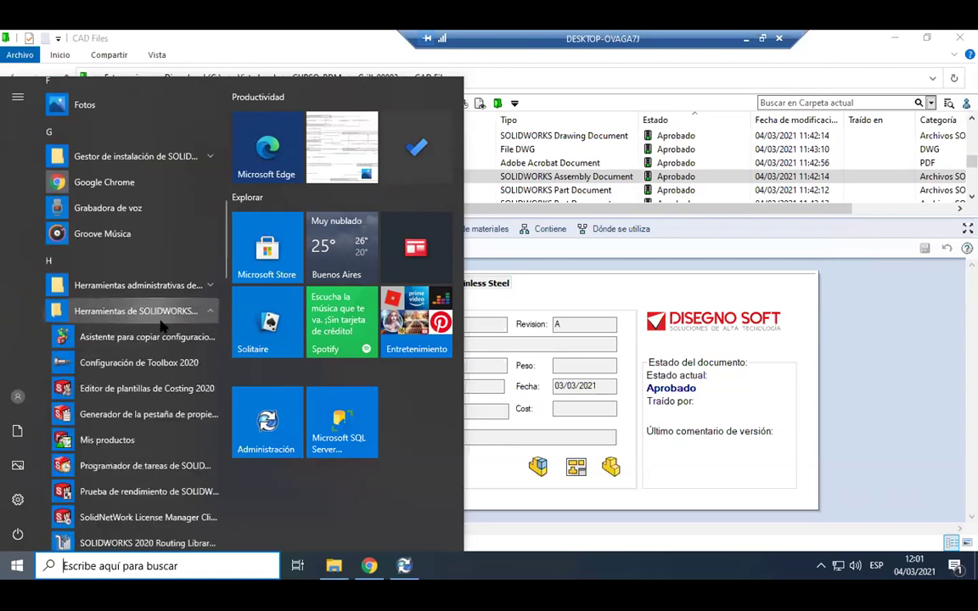
{"action": "left_click", "coordinate": [127, 415]}
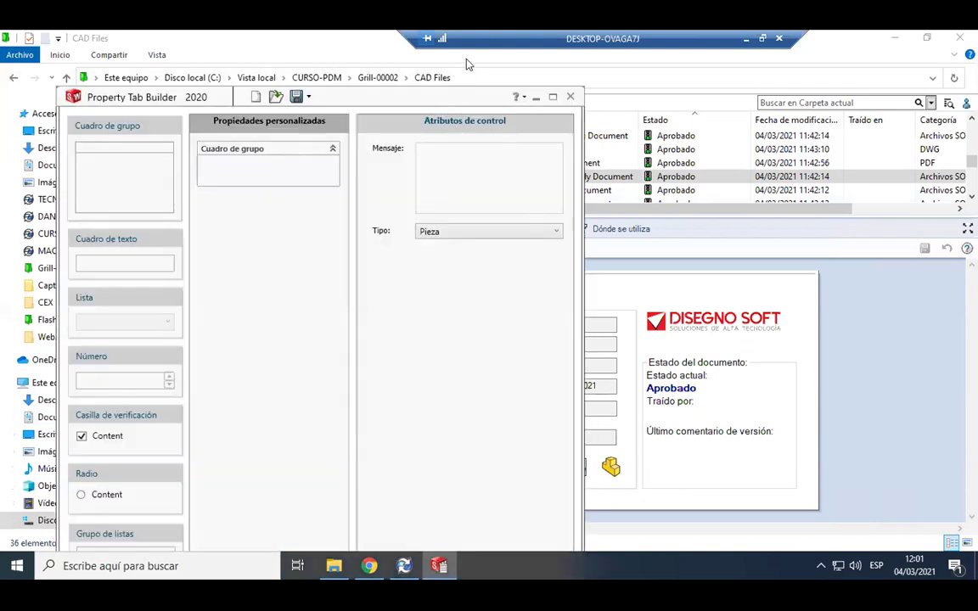
{"action": "left_click_drag", "start_coordinate": [149, 188], "coordinate": [353, 134]}
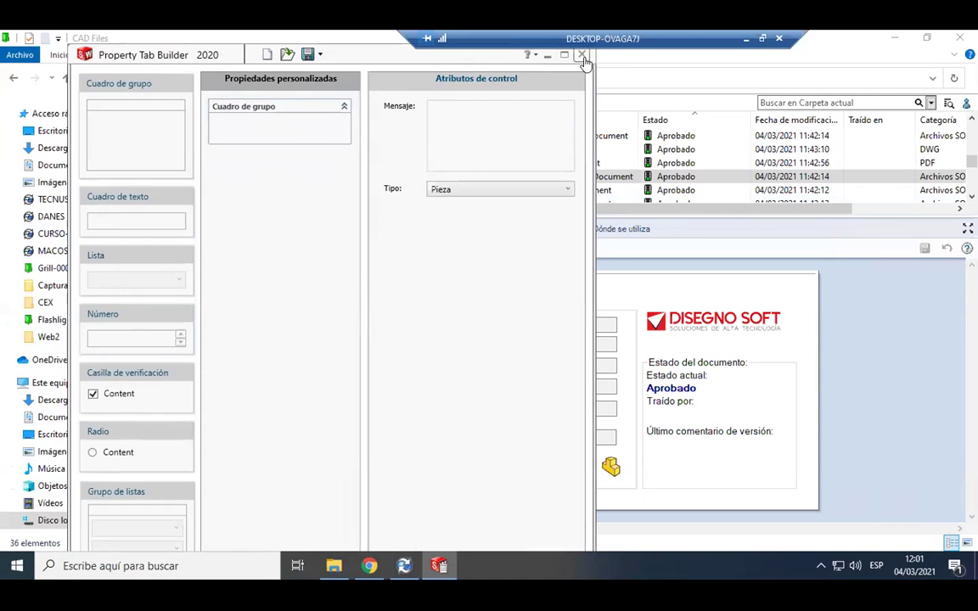
{"action": "left_click", "coordinate": [582, 56]}
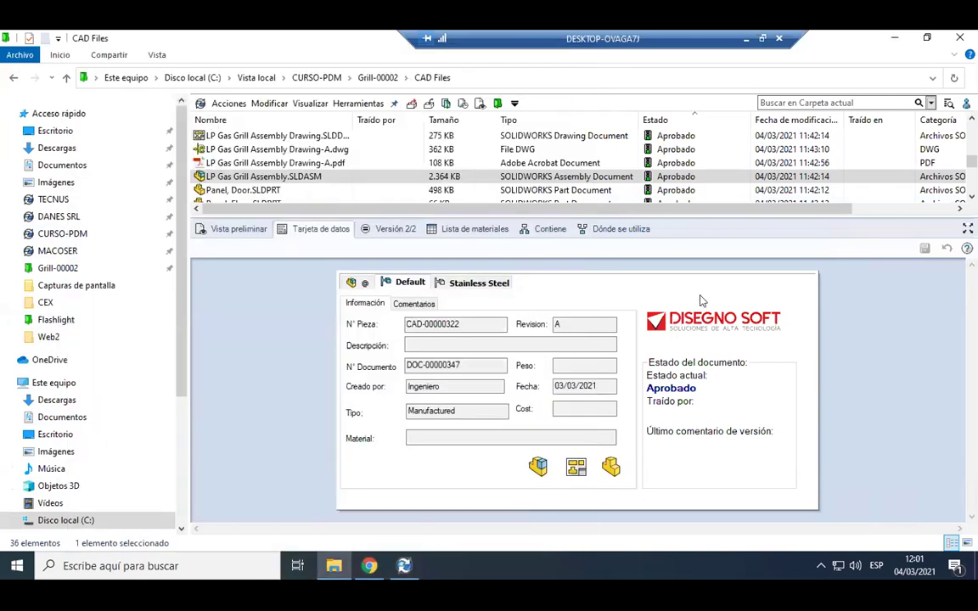
Resize the list and card panes, then review the grill drawing PDF's data card and comments.
{"action": "left_click_drag", "start_coordinate": [690, 216], "coordinate": [686, 270]}
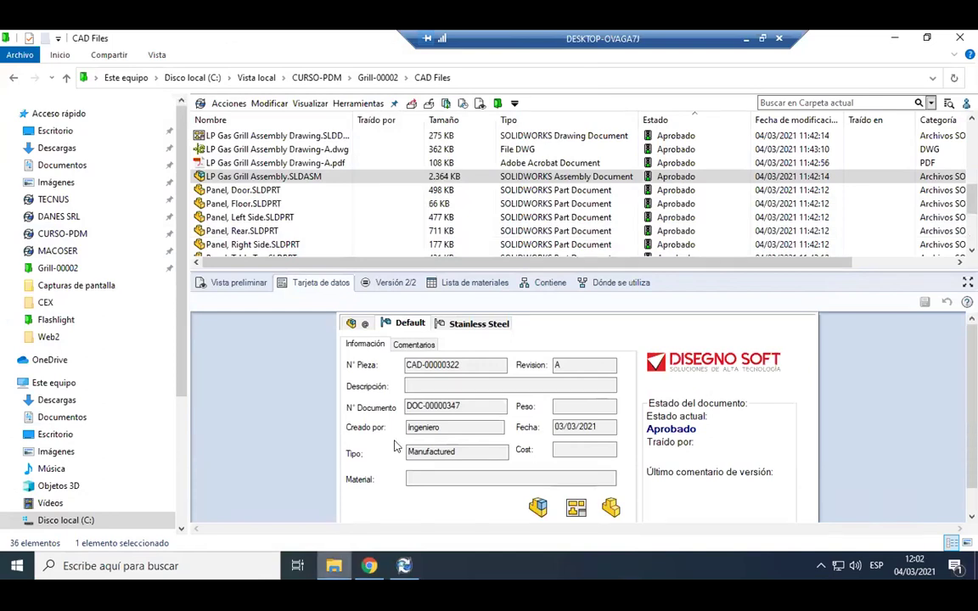
{"action": "left_click_drag", "start_coordinate": [566, 269], "coordinate": [588, 179]}
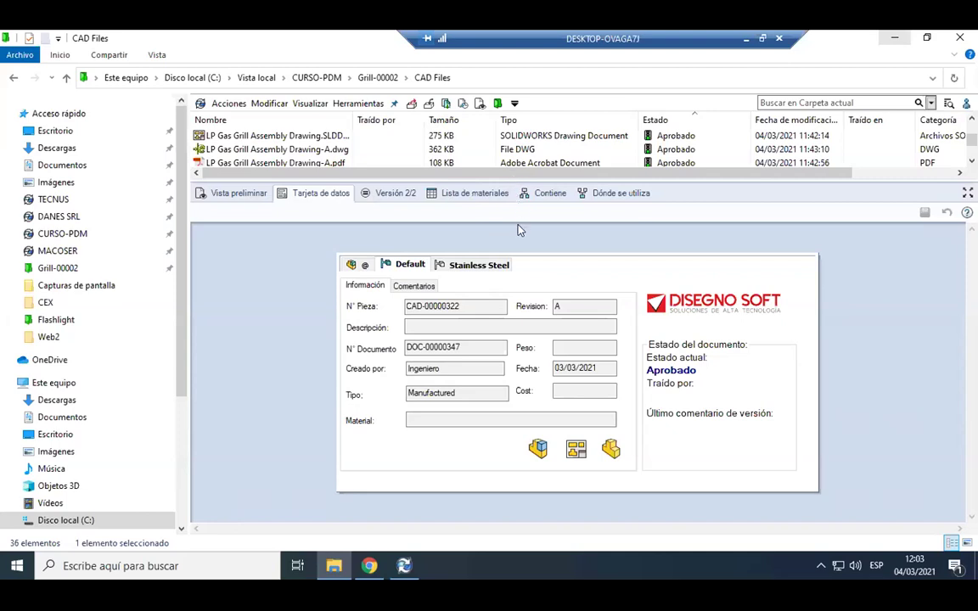
{"action": "left_click_drag", "start_coordinate": [477, 183], "coordinate": [479, 241]}
{"action": "left_click", "coordinate": [276, 162]}
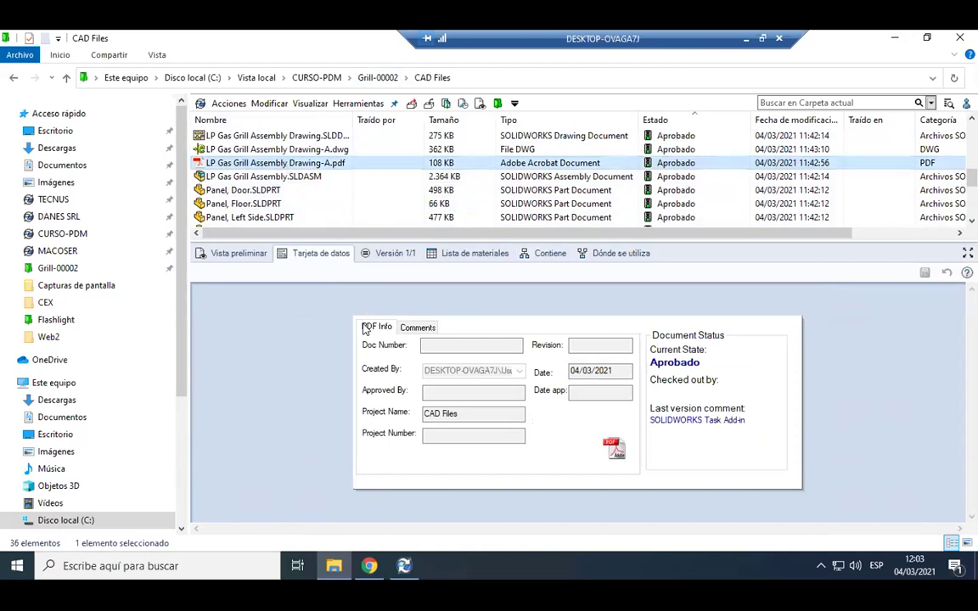
{"action": "left_click", "coordinate": [409, 327]}
{"action": "left_click", "coordinate": [383, 326]}
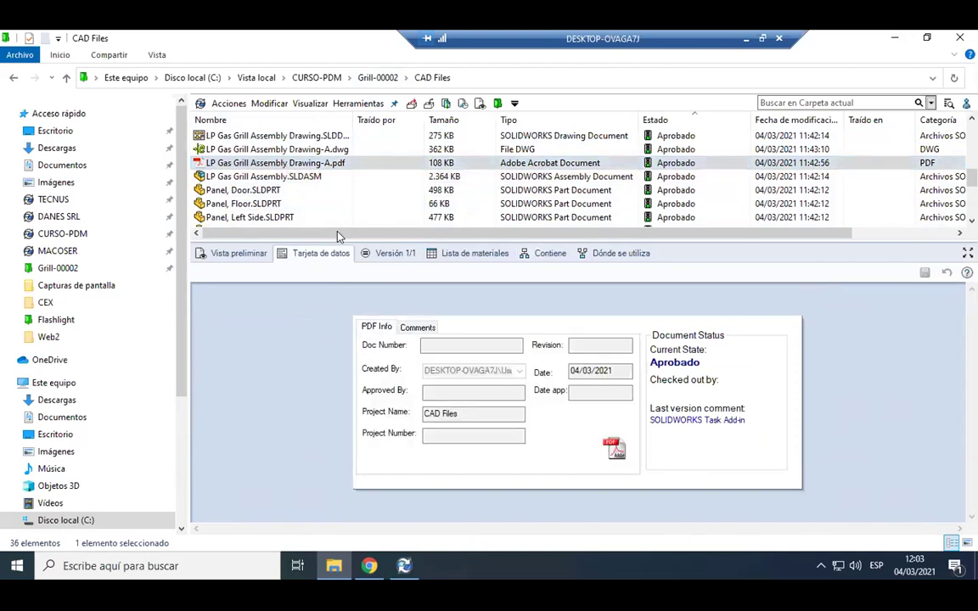
Review the grill assembly's data card and Comments, then bring up its bill of materials in PDM Web2.
{"action": "left_click", "coordinate": [283, 179]}
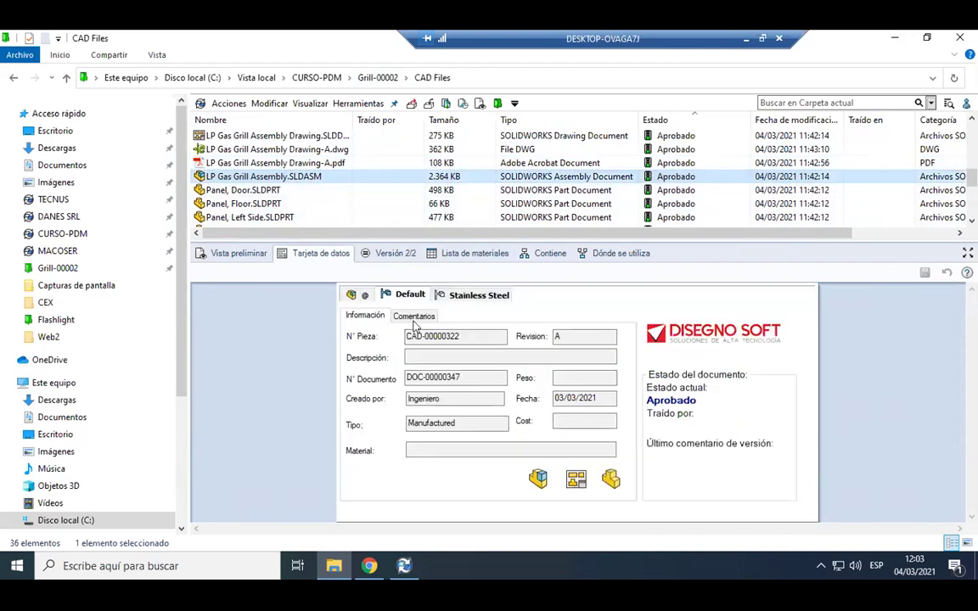
{"action": "left_click", "coordinate": [412, 315]}
{"action": "left_click", "coordinate": [588, 376]}
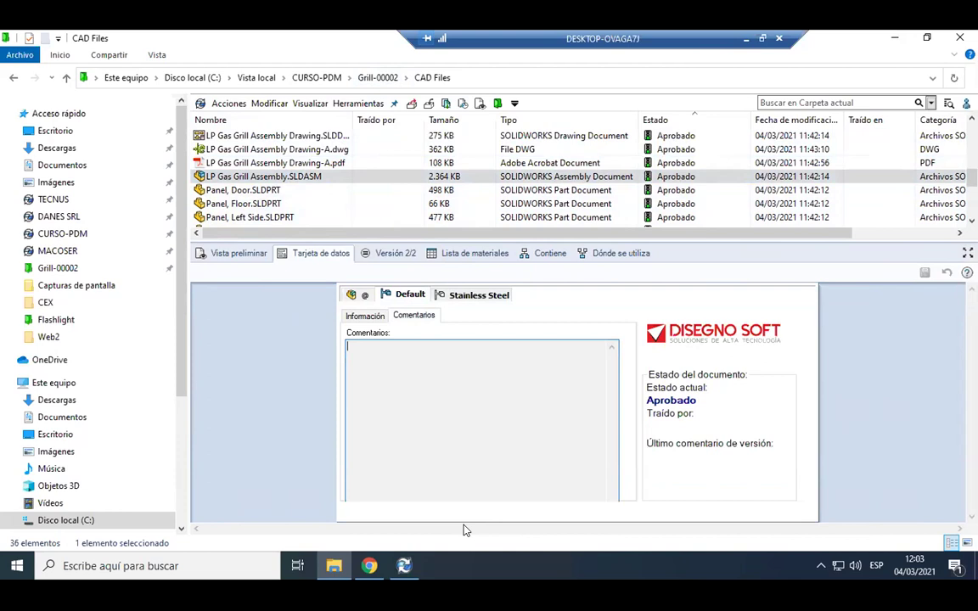
{"action": "mouse_move", "coordinate": [467, 530]}
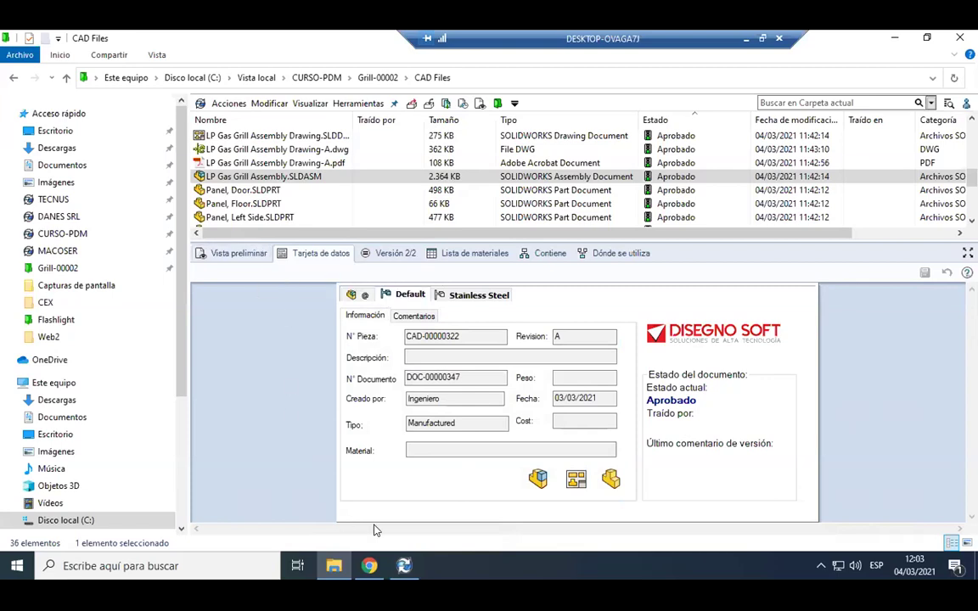
{"action": "left_click", "coordinate": [370, 566]}
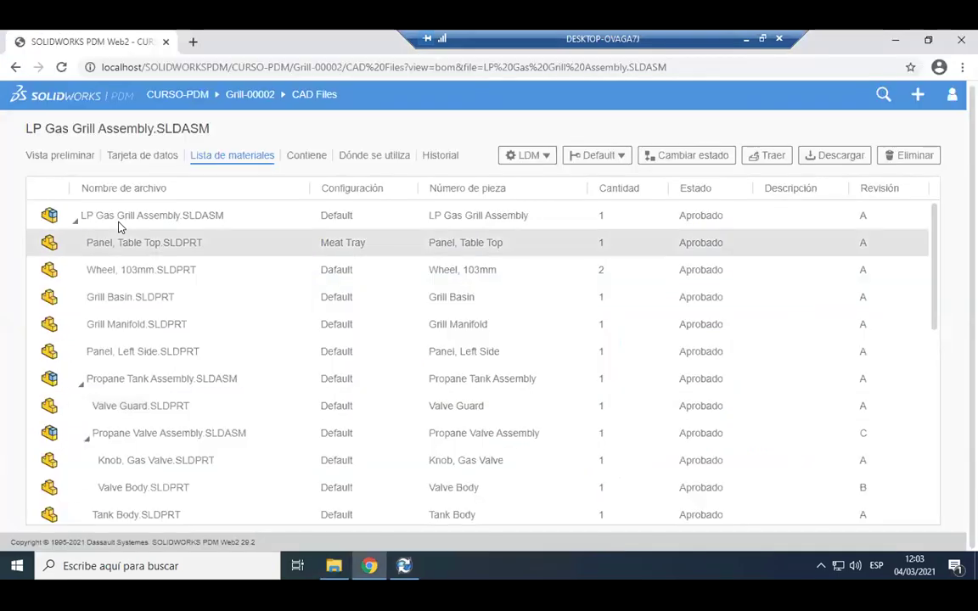
Open LP Gas Grill Assembly.SLDASM's Vista preliminar page and load the interactive 3D grill viewer.
{"action": "left_click", "coordinate": [119, 223]}
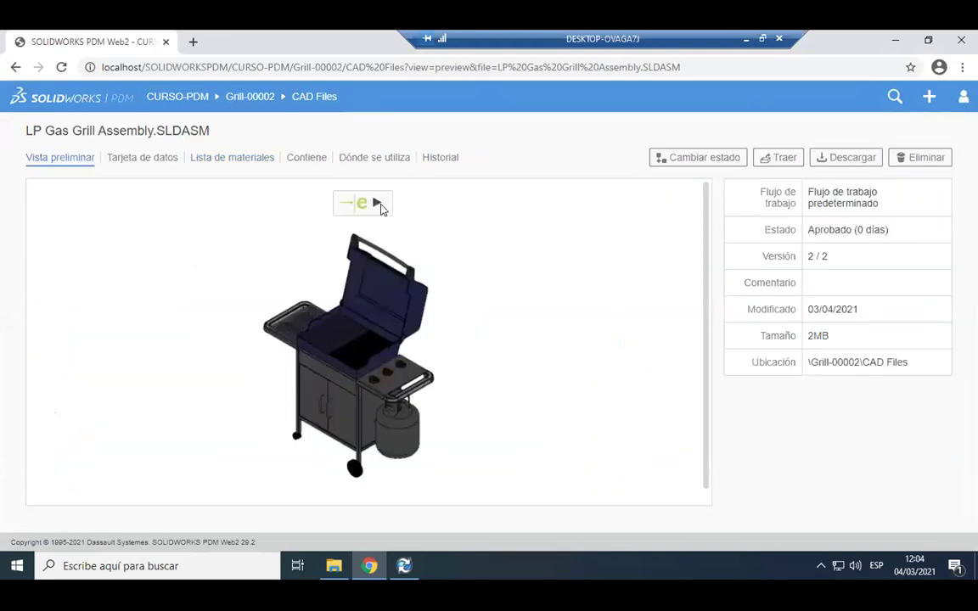
{"action": "left_click", "coordinate": [376, 204]}
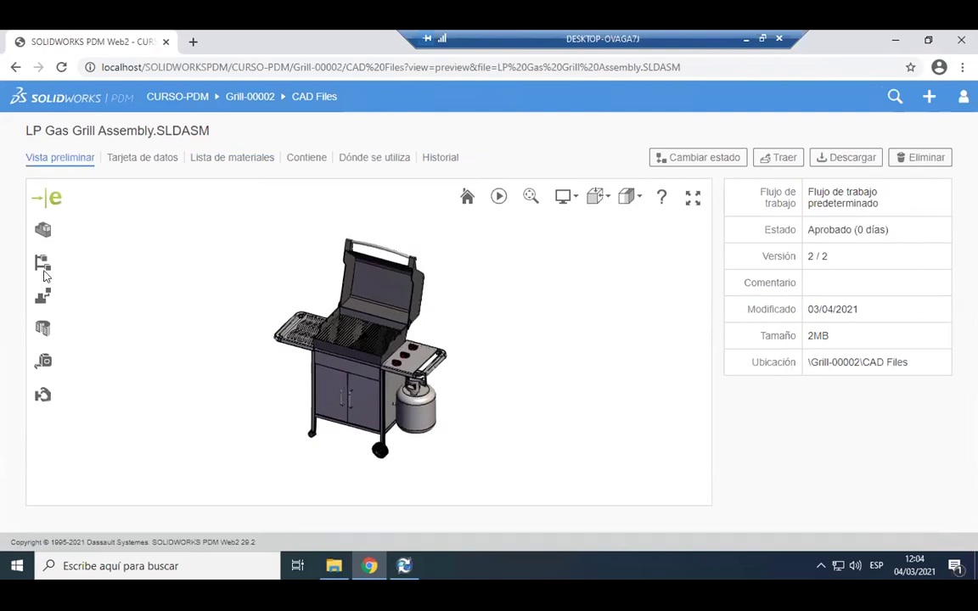
Explode the grill in full-screen 3D view and rotate it to see the separate parts.
{"action": "left_click", "coordinate": [46, 302]}
{"action": "left_click", "coordinate": [77, 343]}
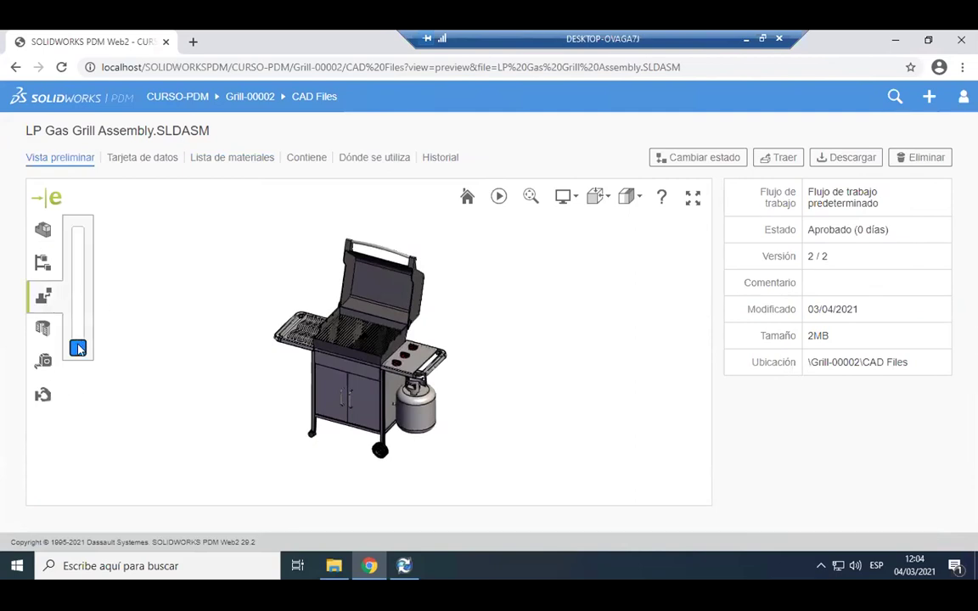
{"action": "left_click", "coordinate": [77, 343]}
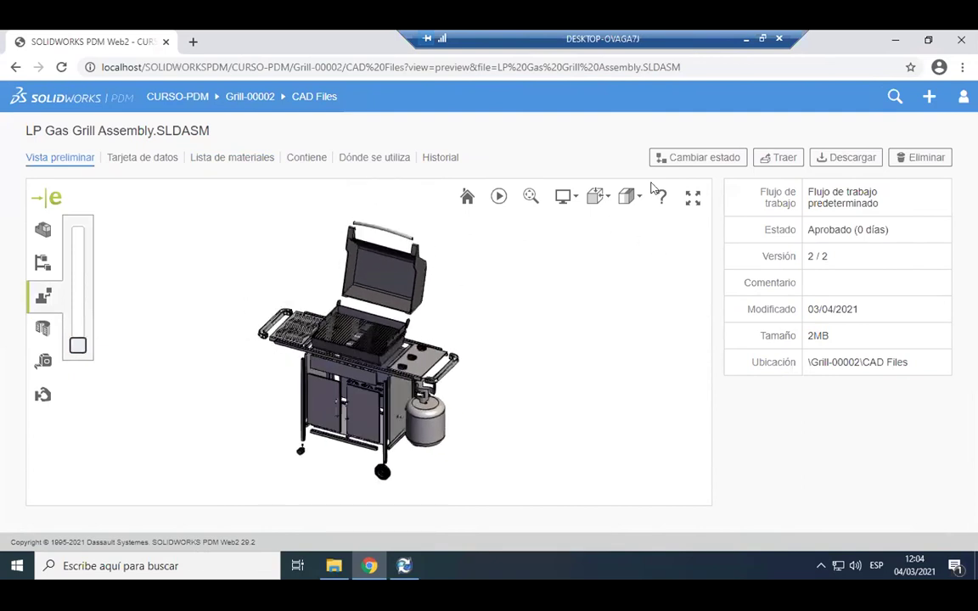
{"action": "left_click", "coordinate": [692, 202]}
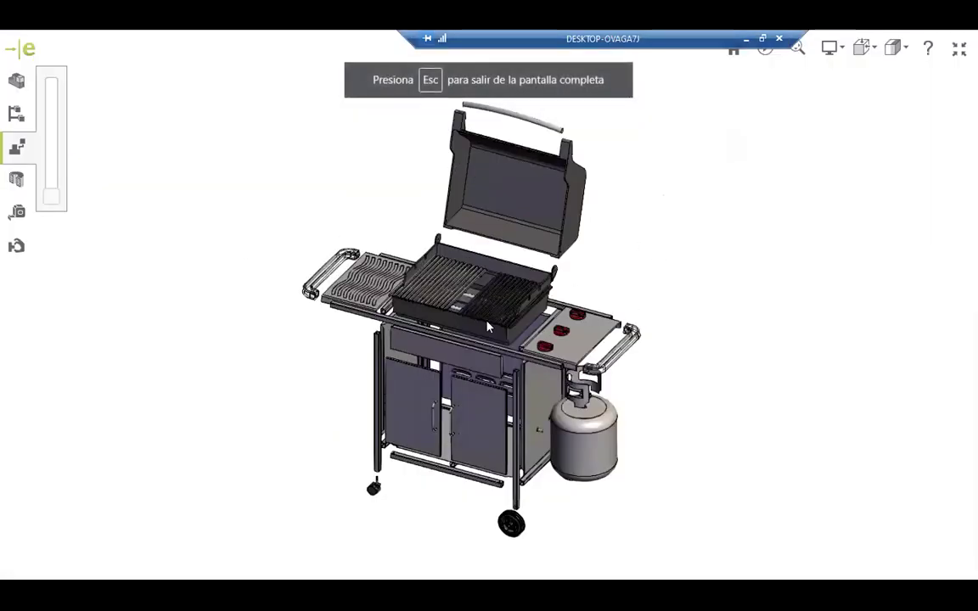
{"action": "left_click", "coordinate": [50, 194]}
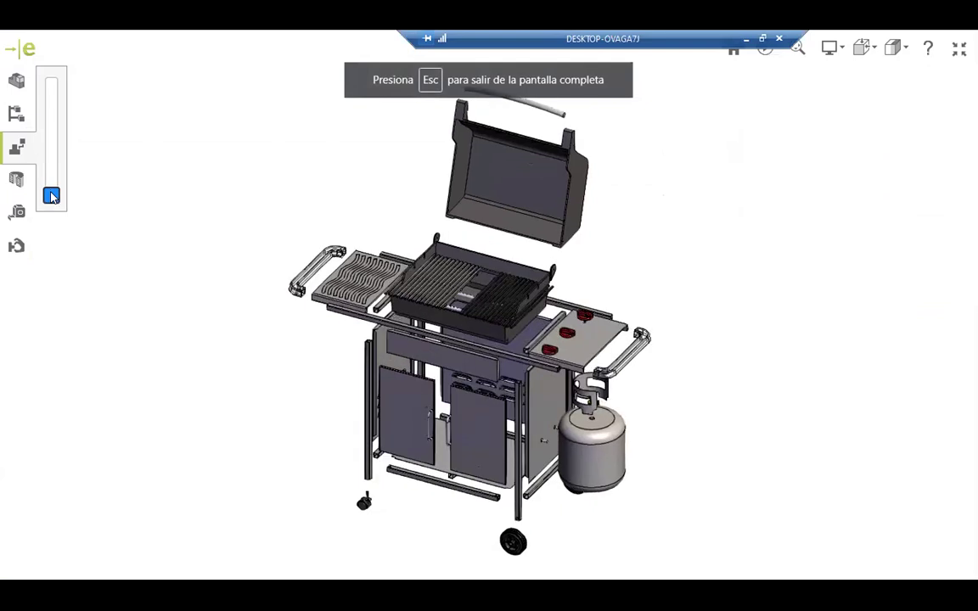
{"action": "left_click_drag", "start_coordinate": [739, 318], "coordinate": [474, 414]}
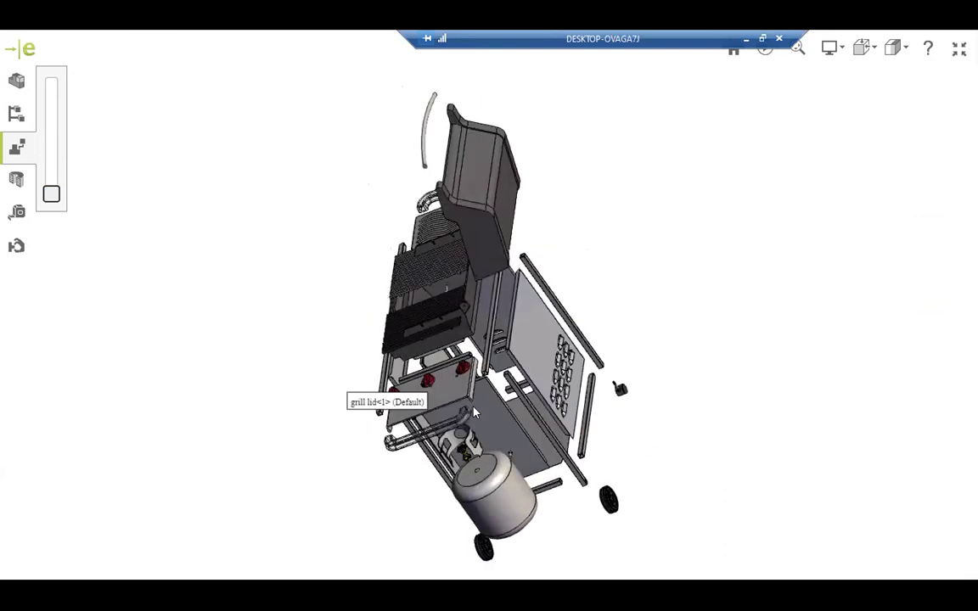